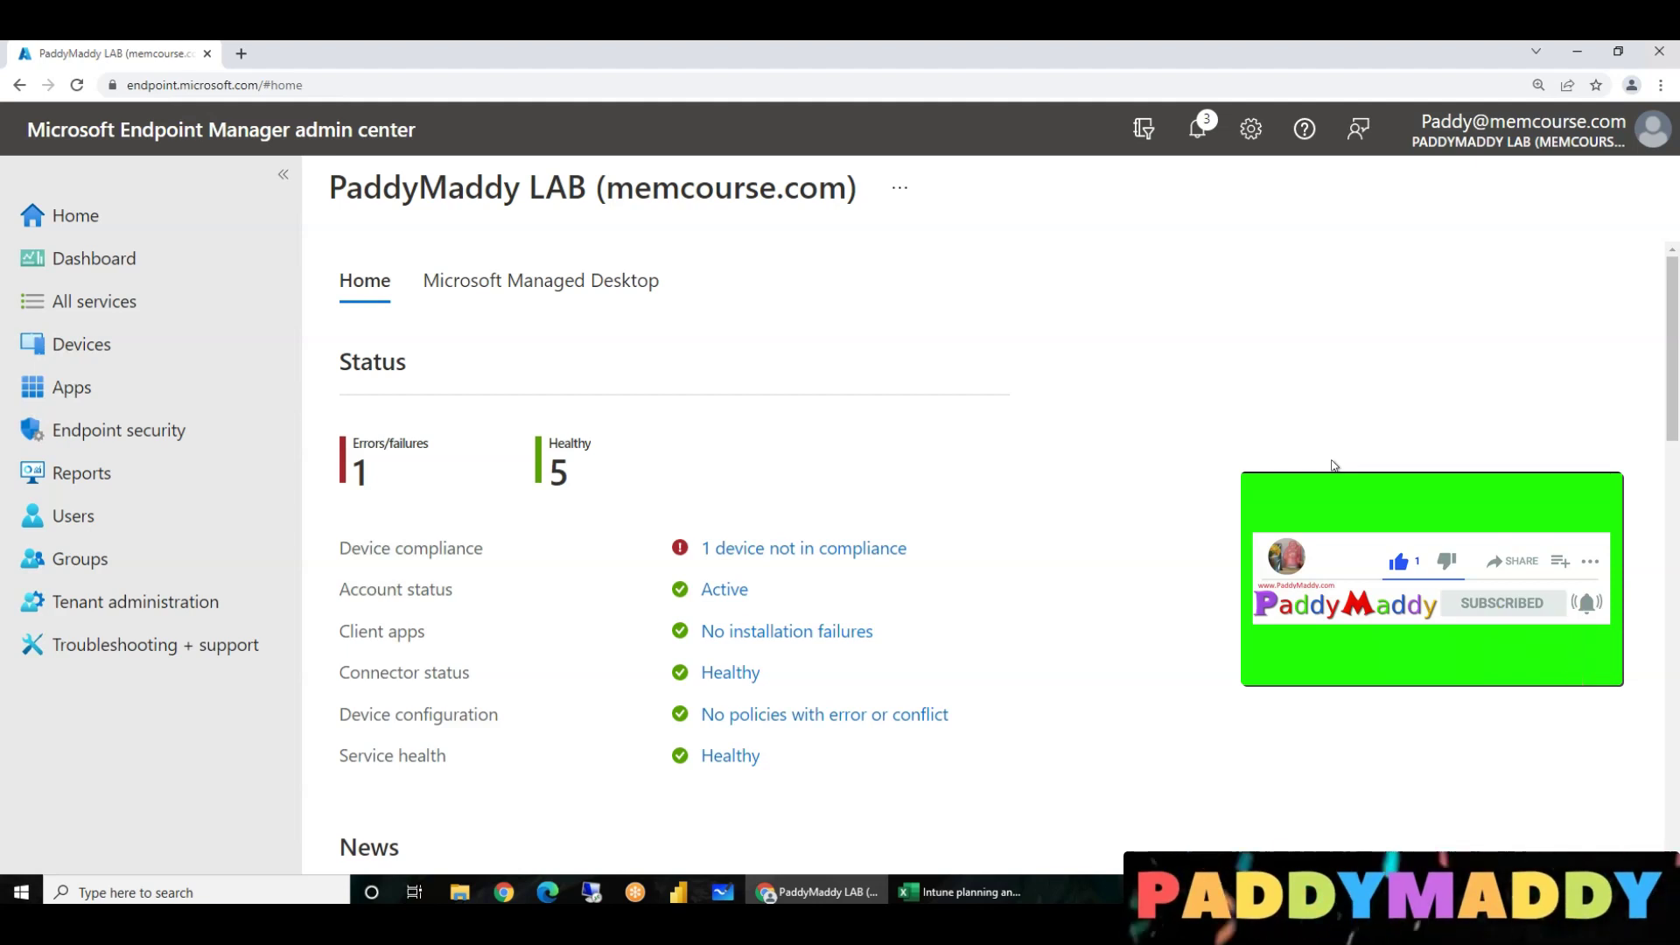
Open the Windows device compliance policy named "Windows | Compliance Policies - COD"
click(138, 344)
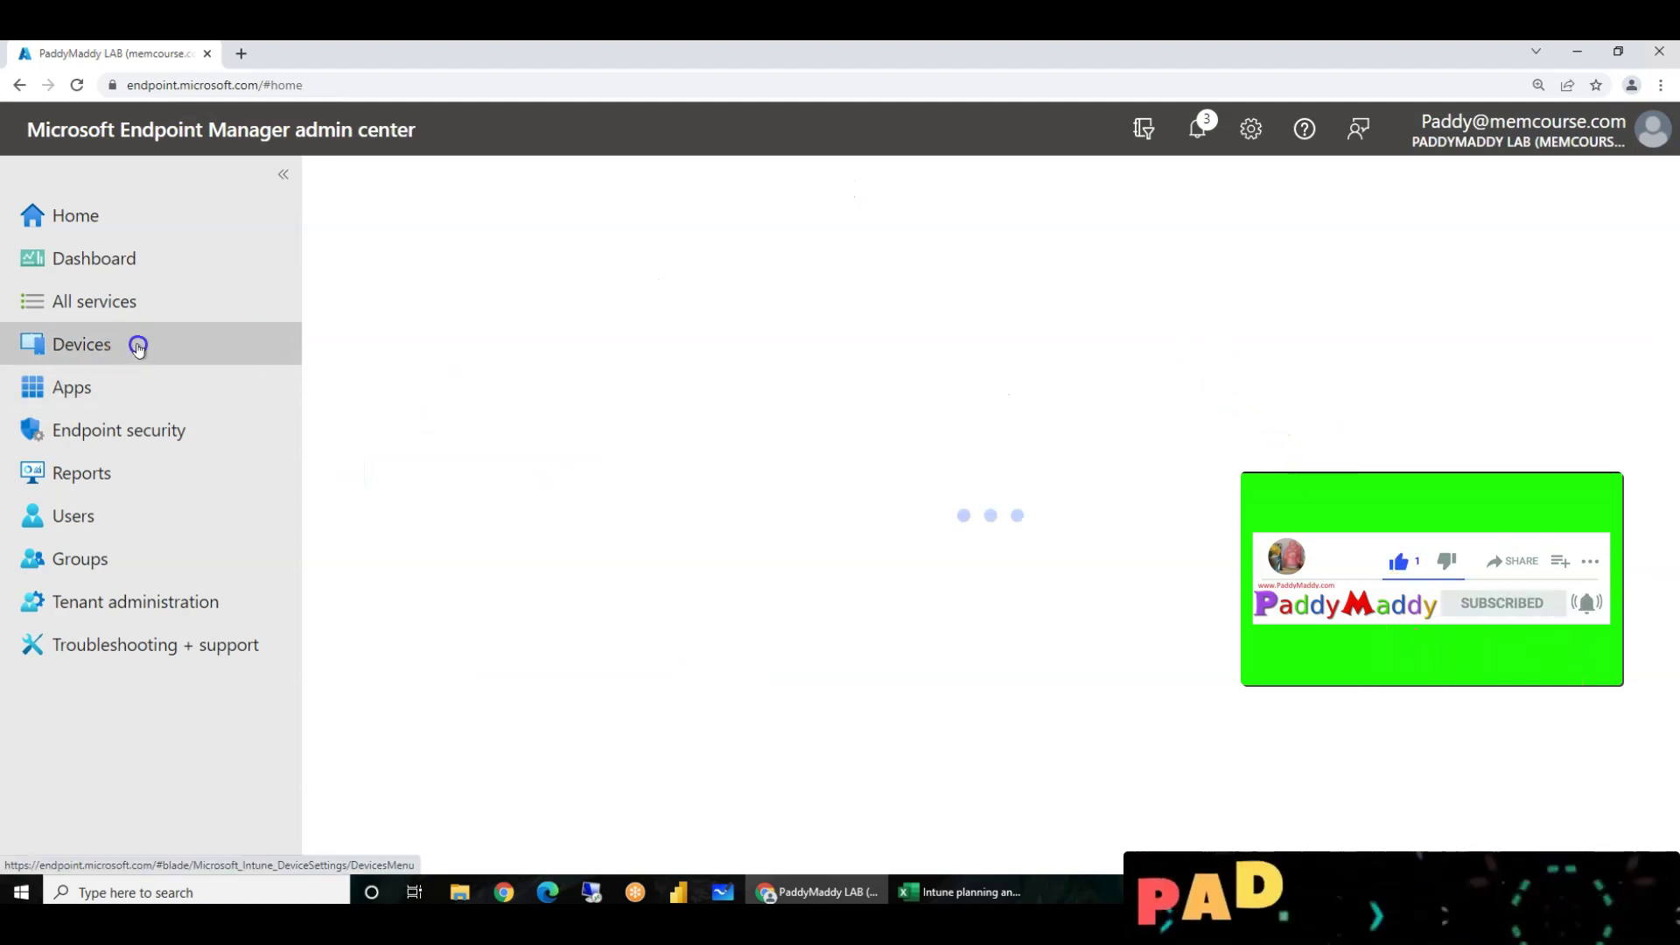
click(412, 536)
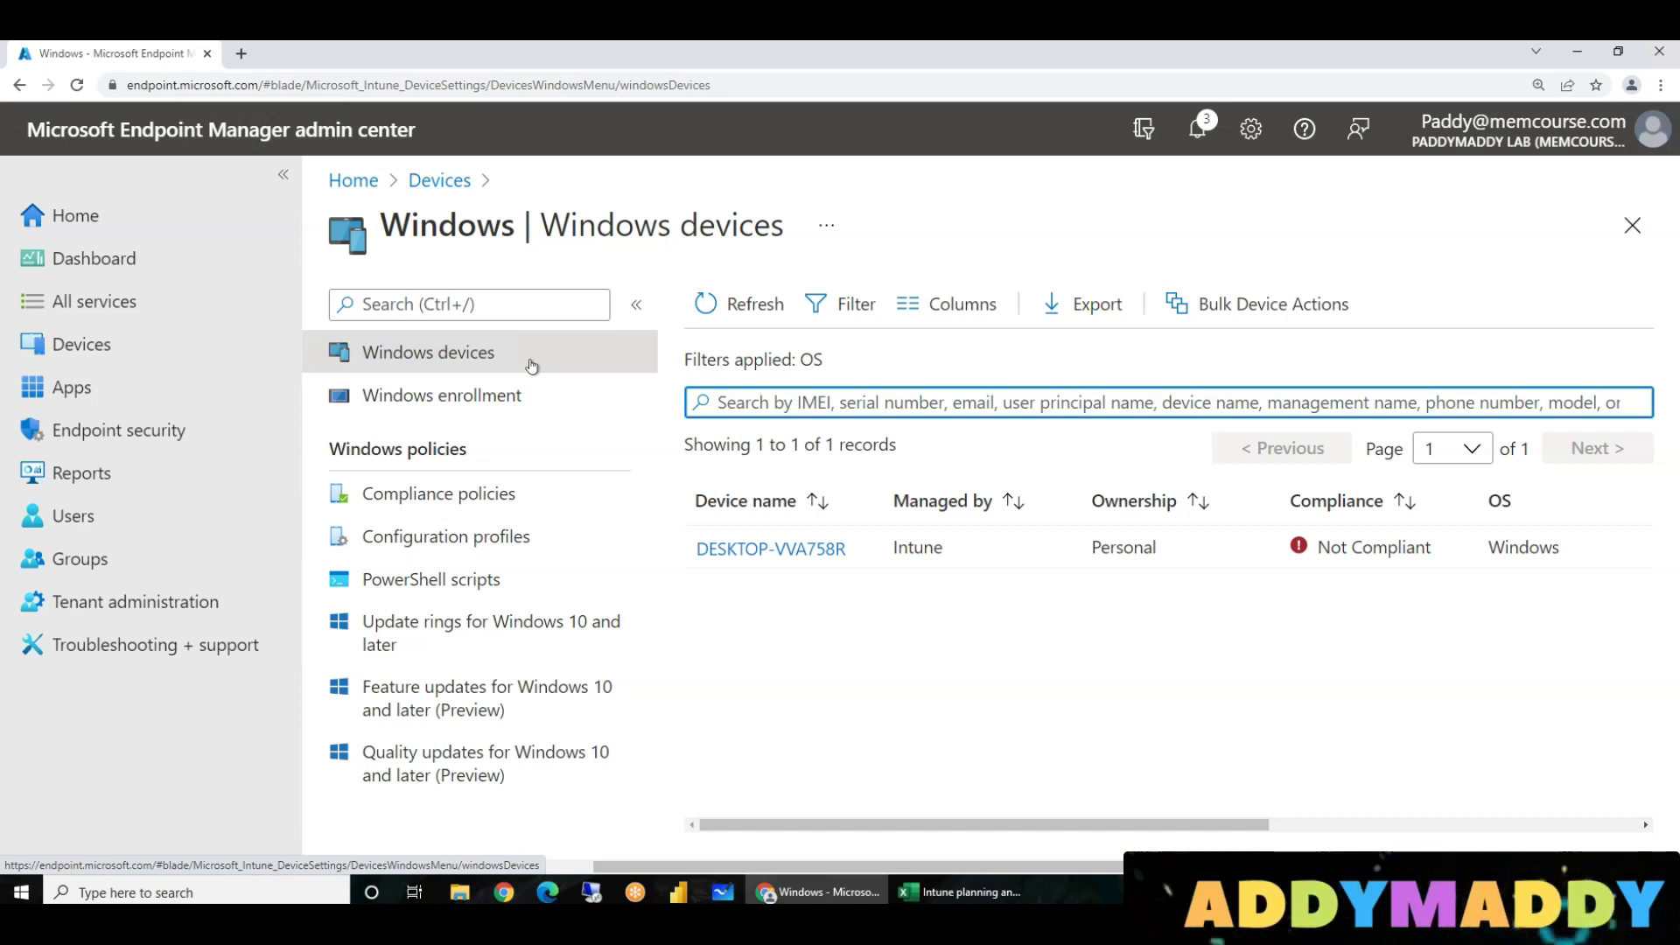
click(490, 492)
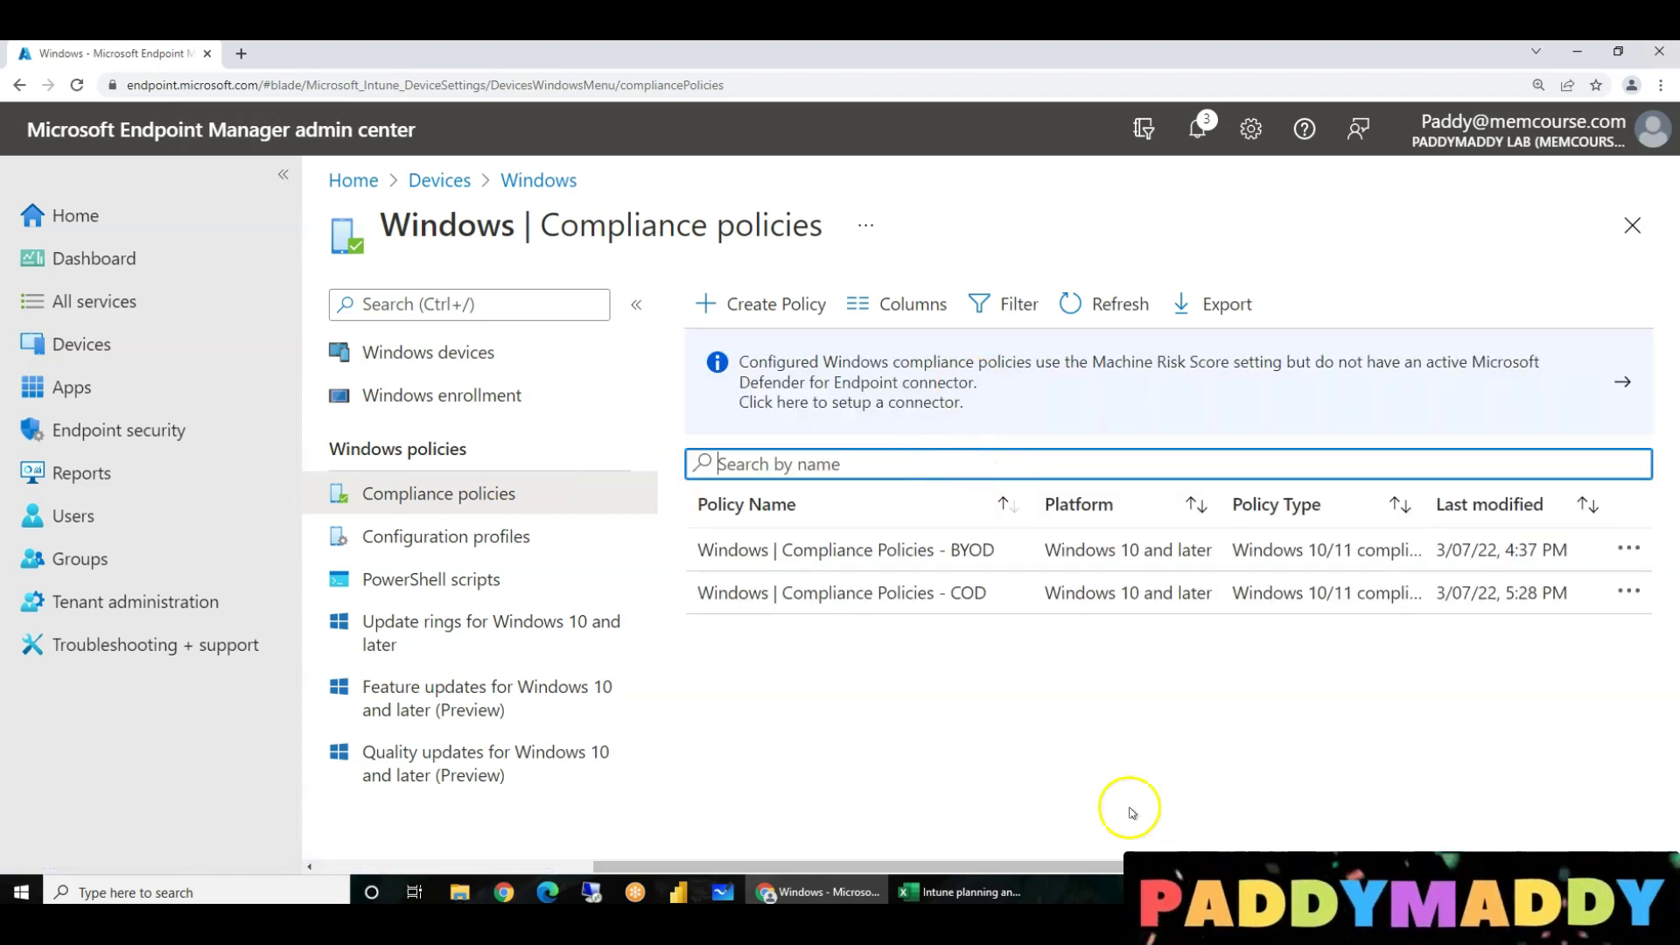
click(967, 762)
click(845, 612)
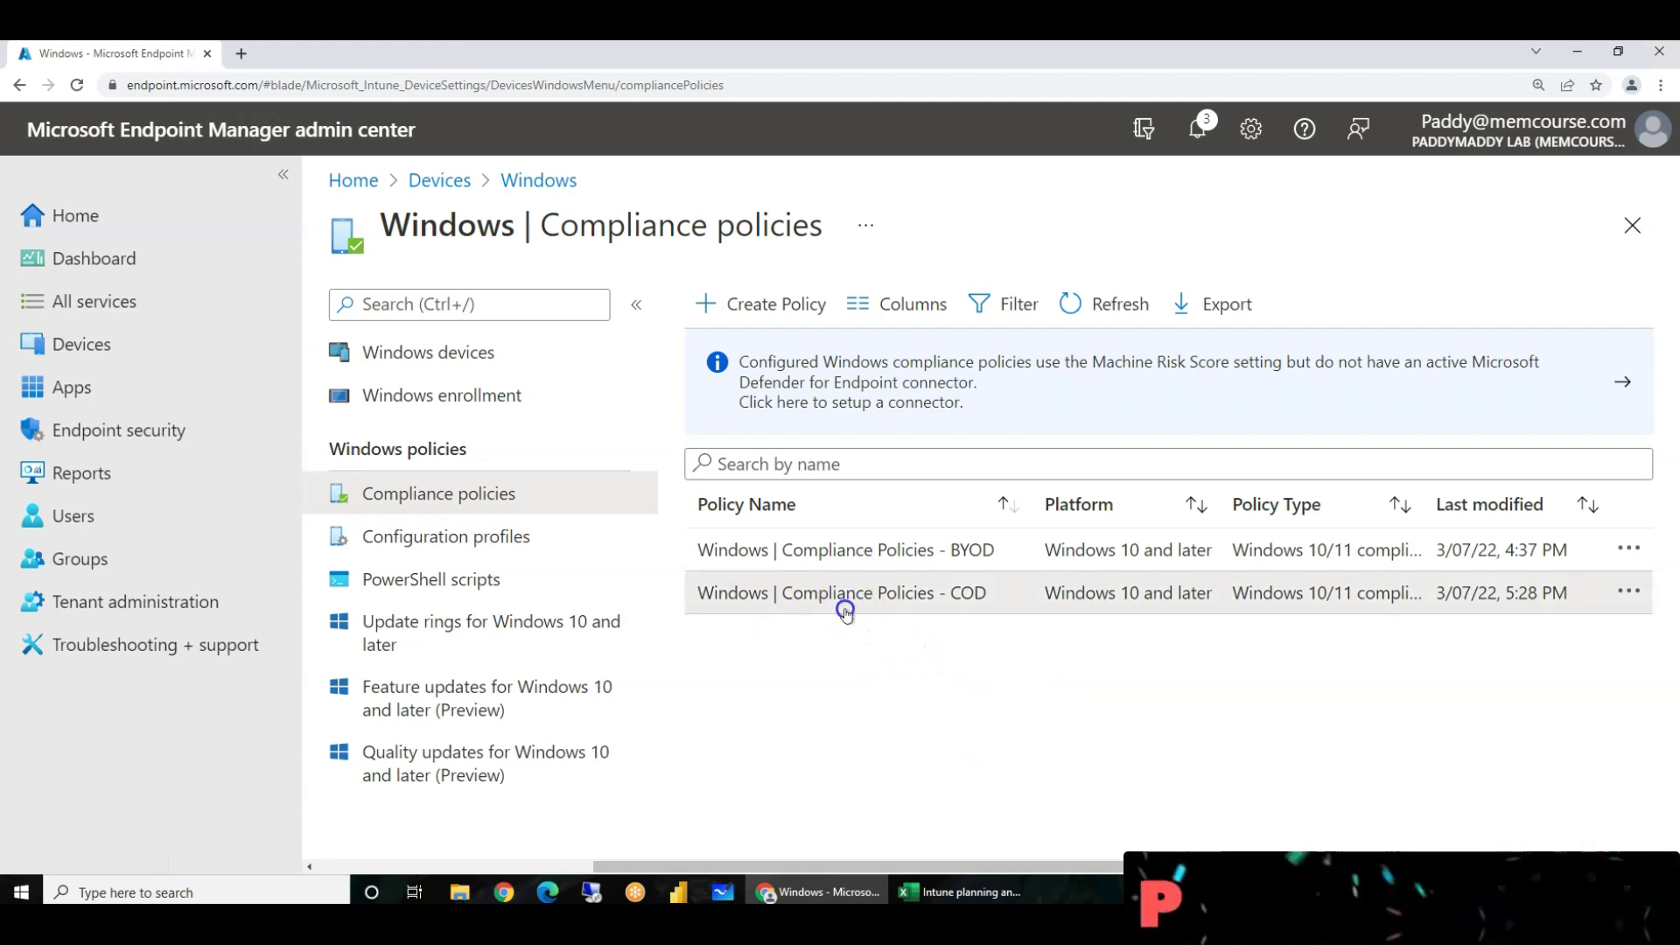
drag(544, 225, 929, 226)
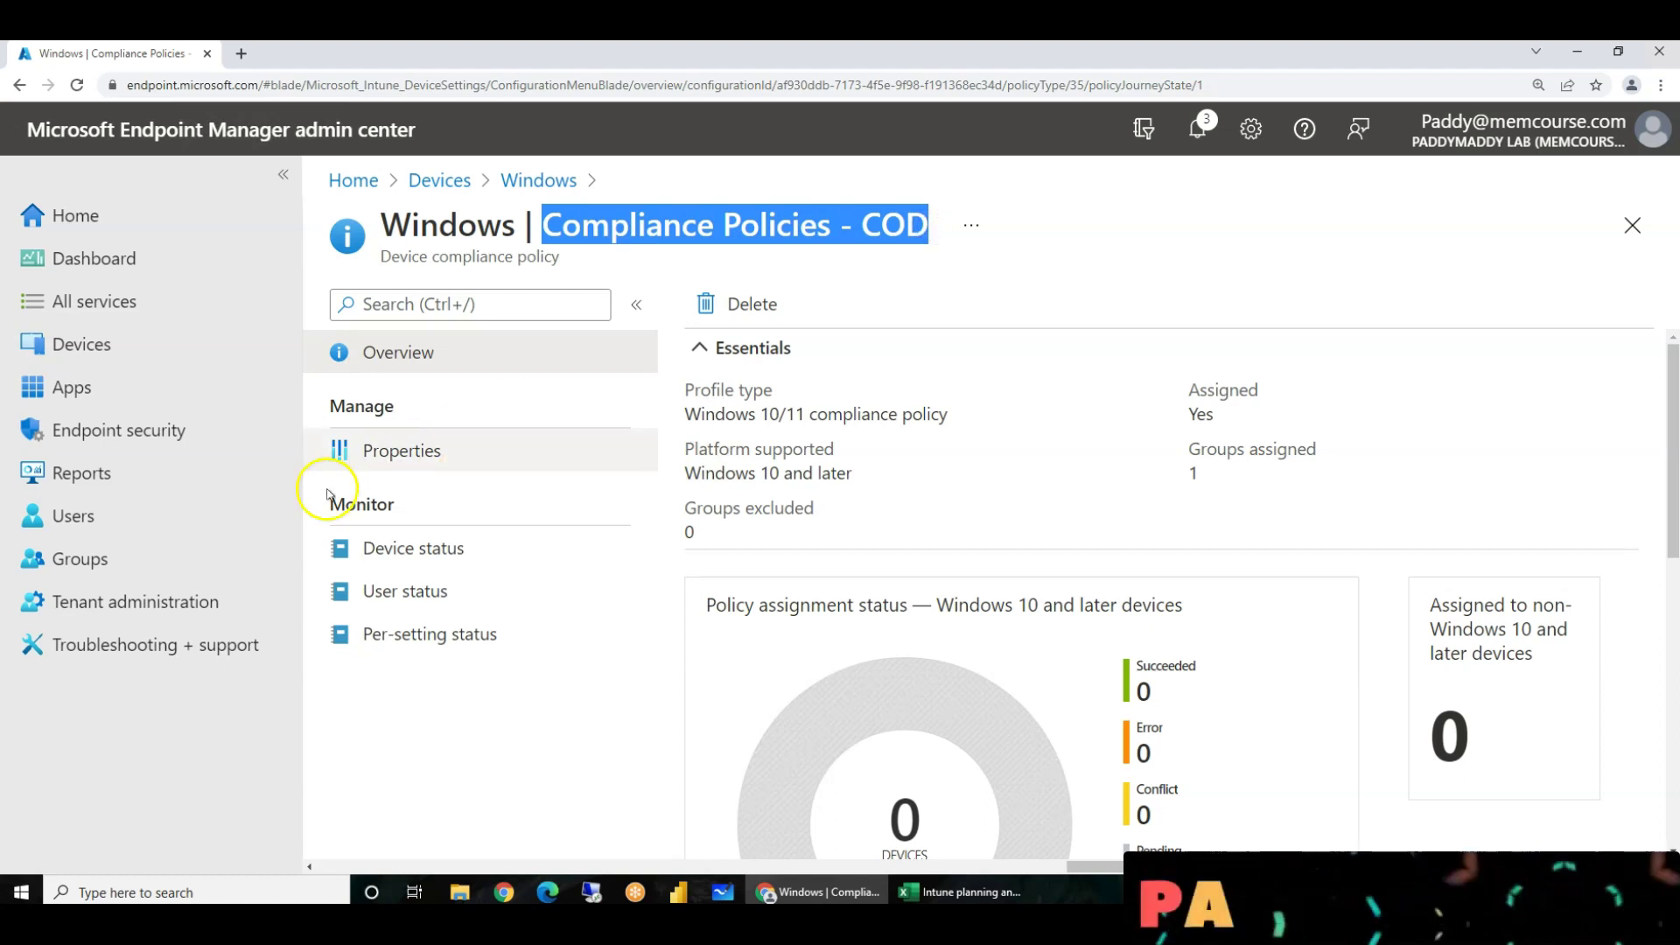
Examine the COD policy's compliance settings, including the password rules, encryption, firewall, TPM and antivirus requirements
click(401, 450)
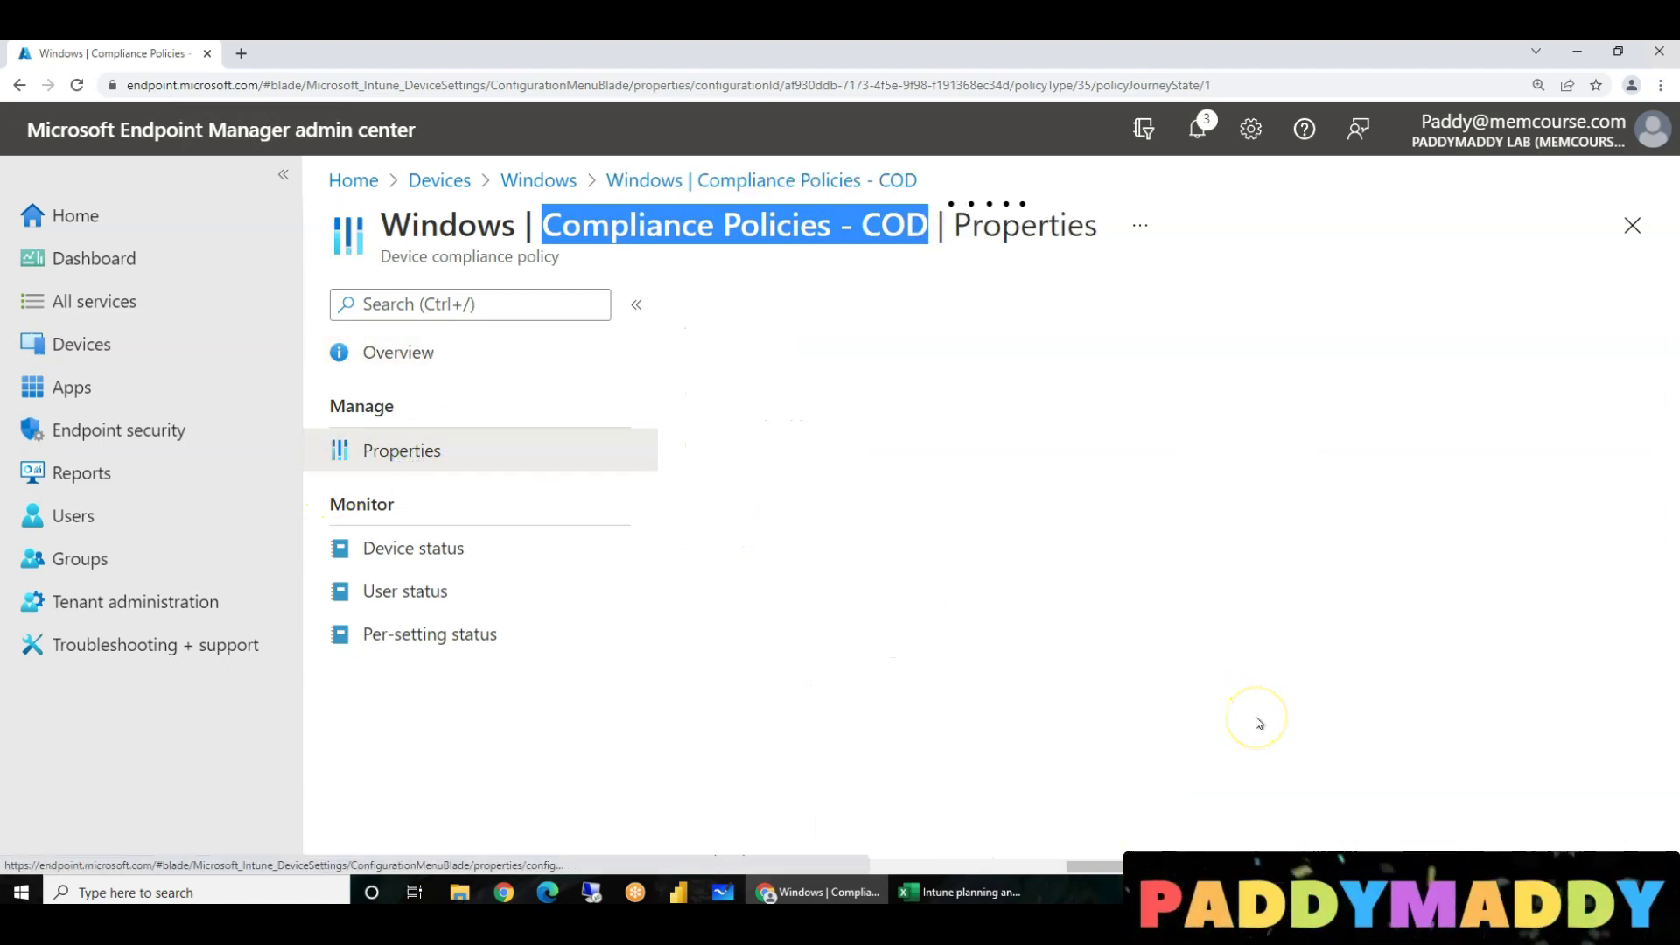
scroll(1257, 713, down, 3)
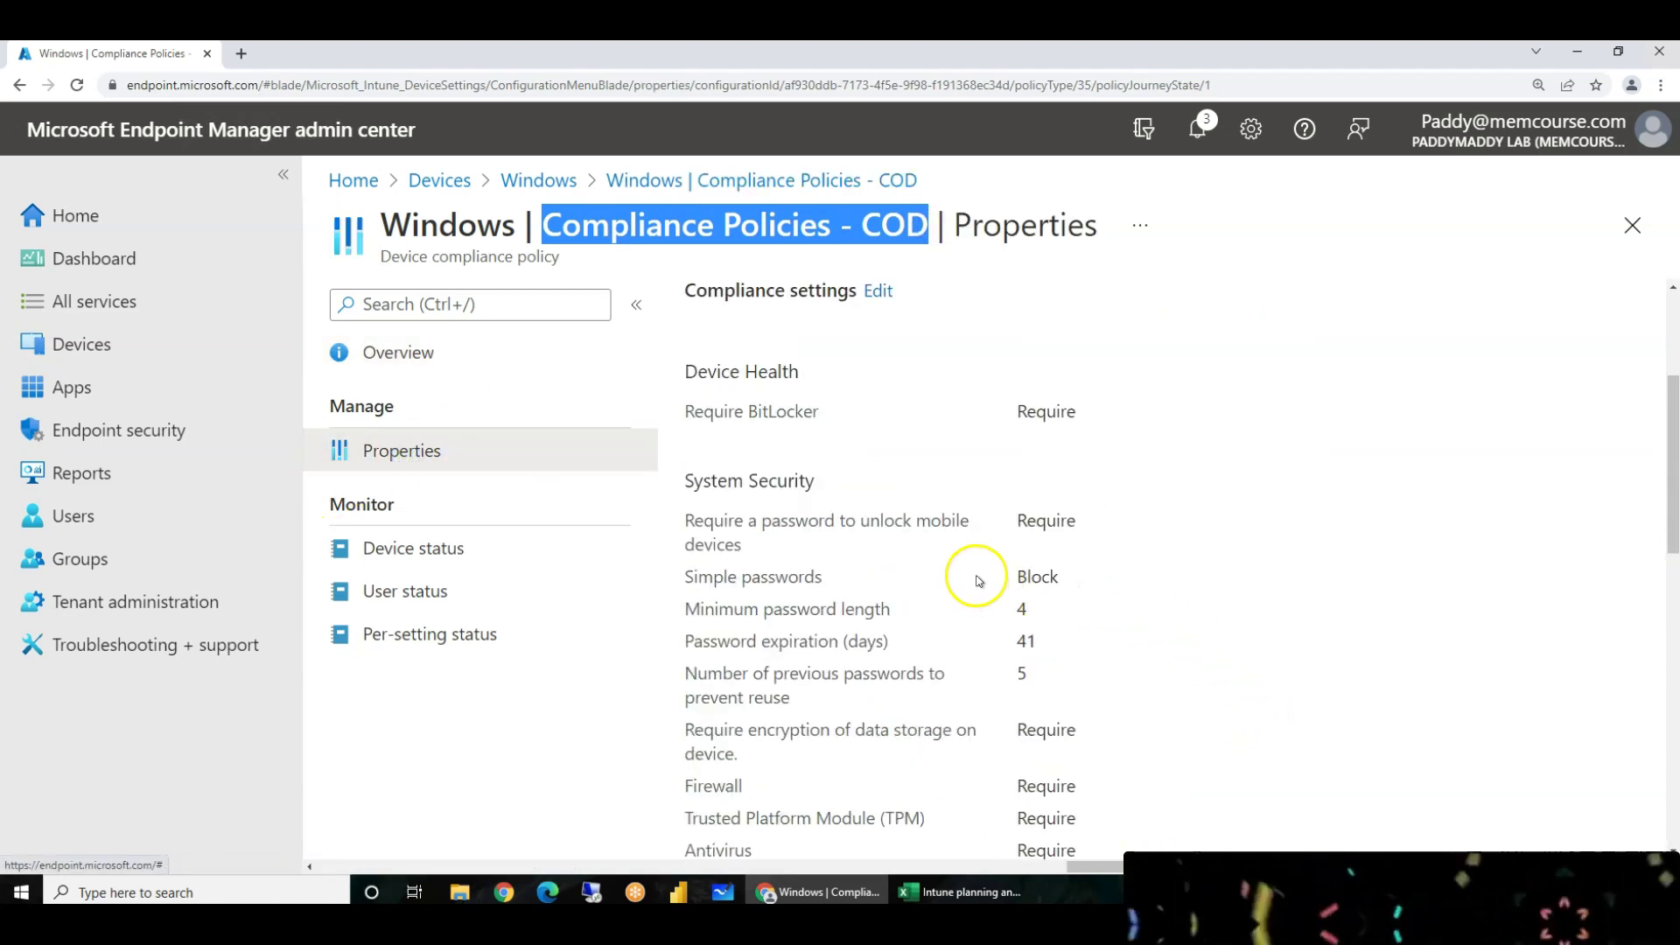
double_click(1043, 522)
drag(1082, 567, 1088, 694)
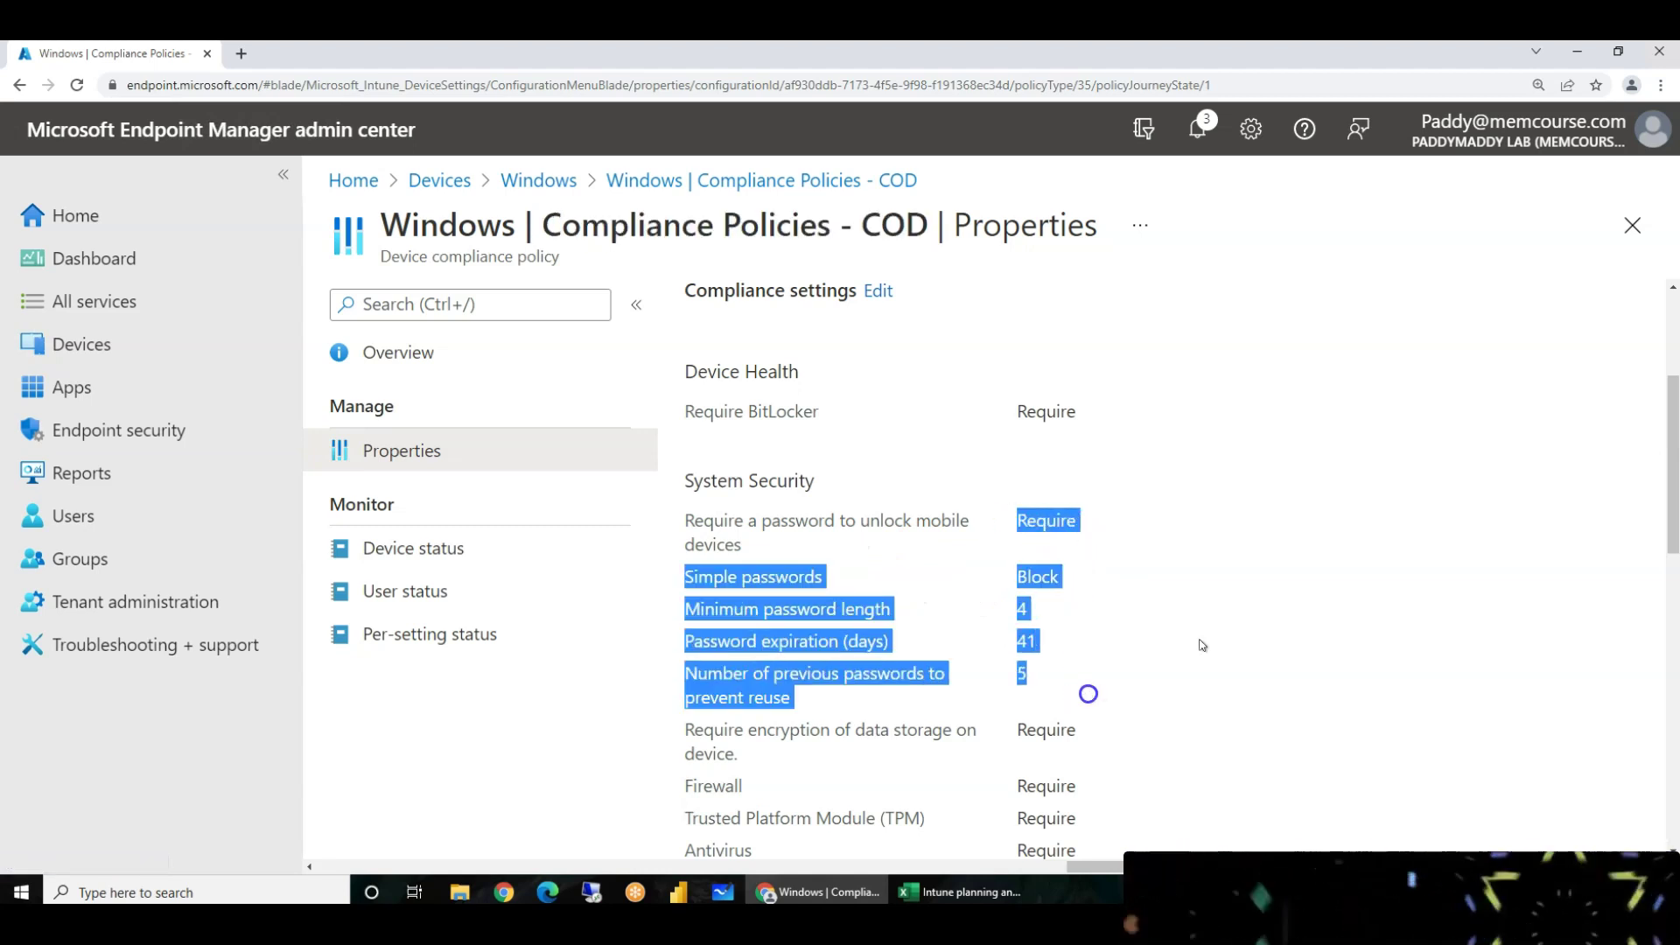
scroll(1244, 631, down, 3)
drag(902, 496, 737, 445)
click(1173, 679)
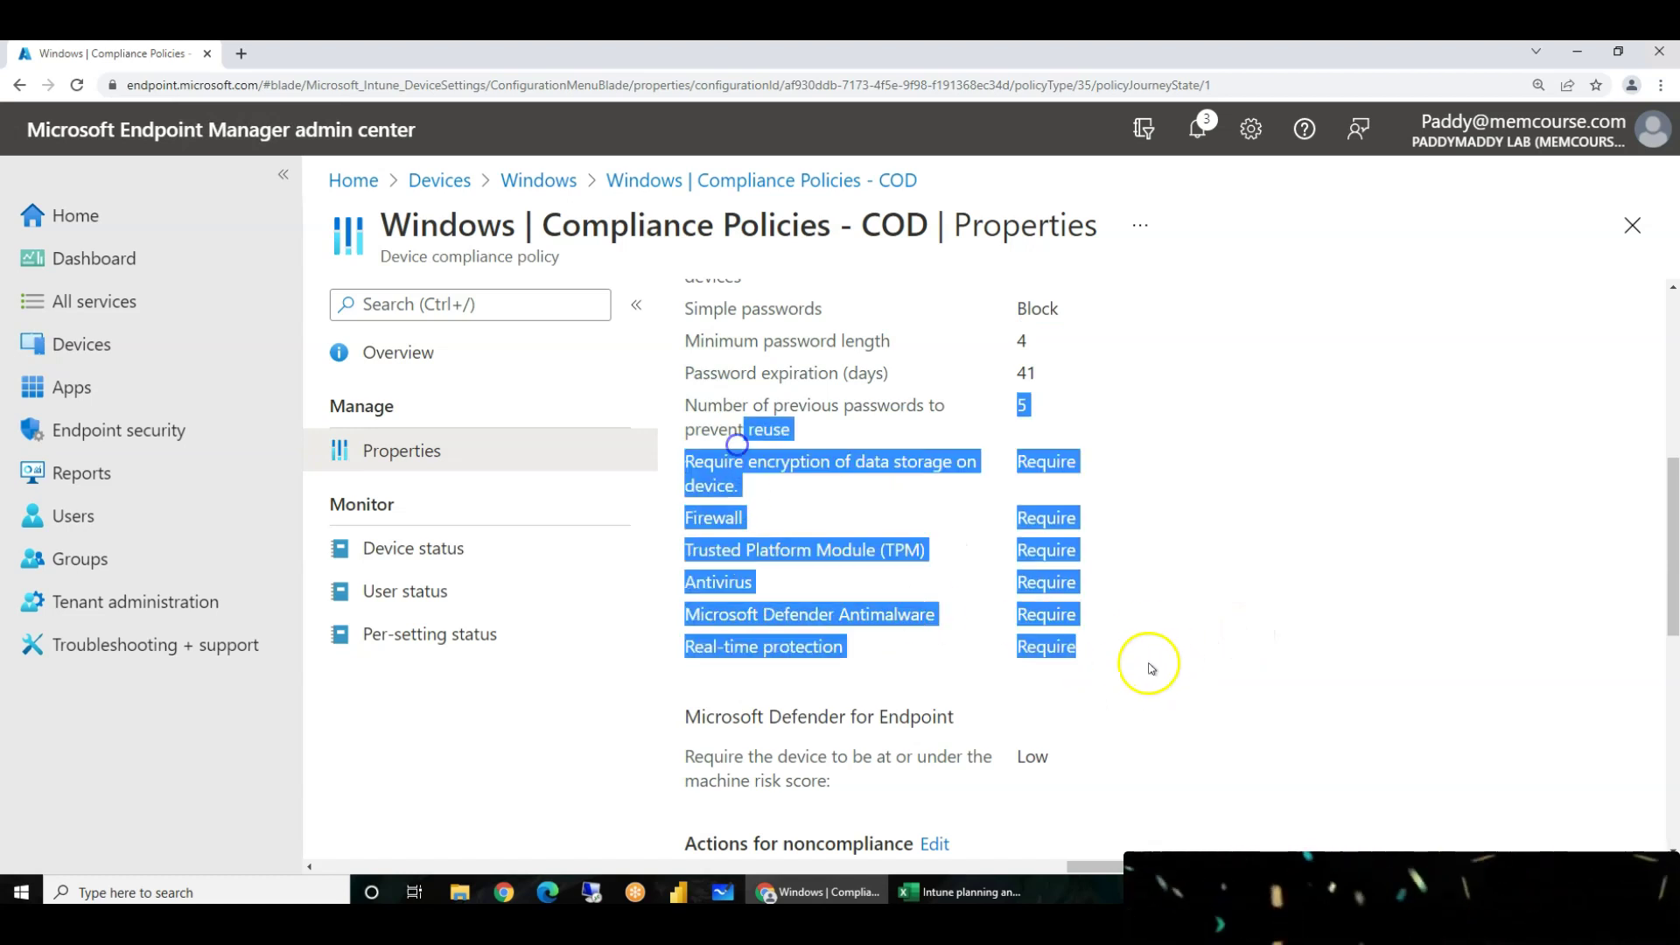
scroll(1170, 743, down, 5)
scroll(1170, 743, up, 6)
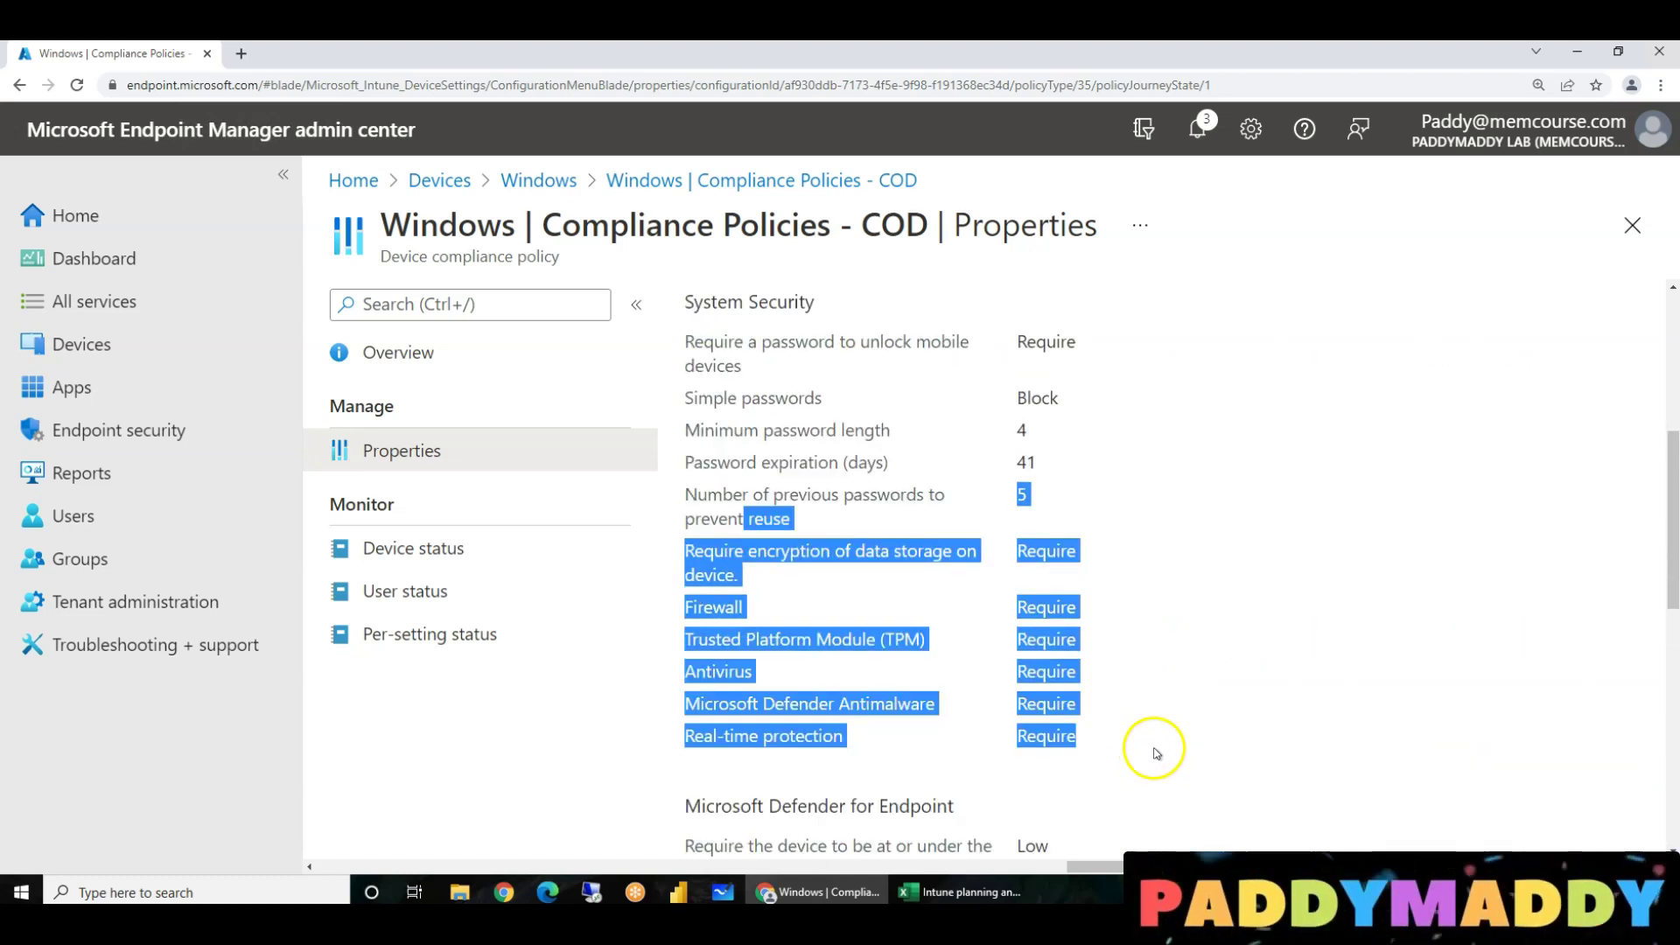
Check which group the COD compliance policy is assigned to, and return to the Windows compliance policies list
scroll(1155, 752, down, 10)
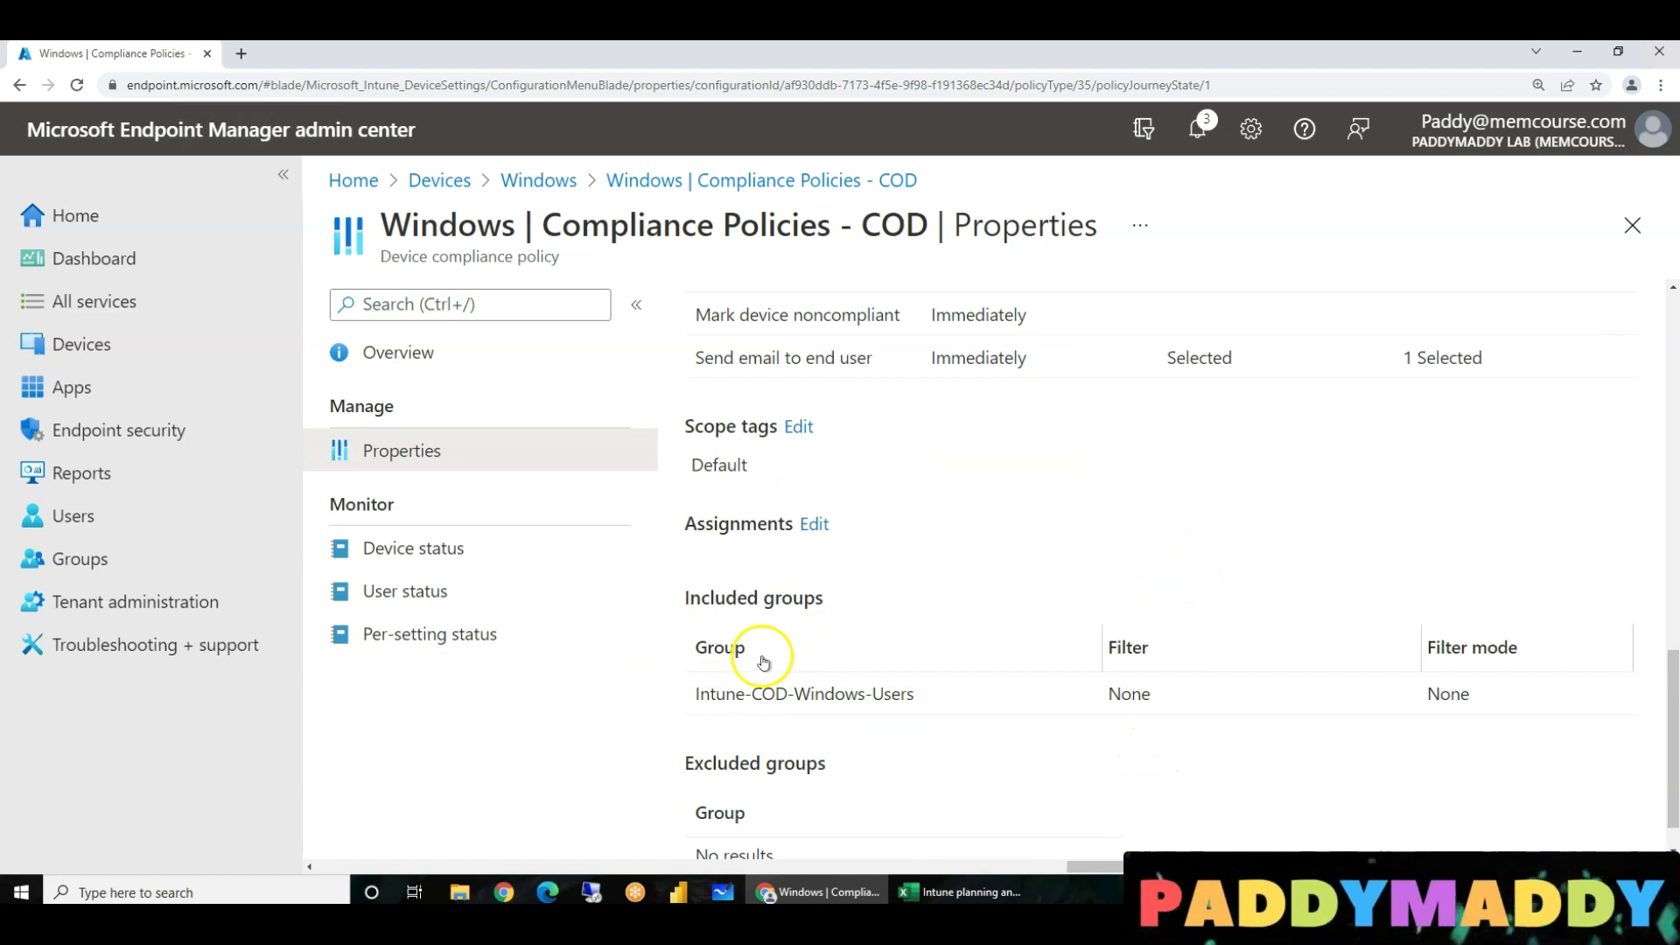
drag(753, 694, 921, 695)
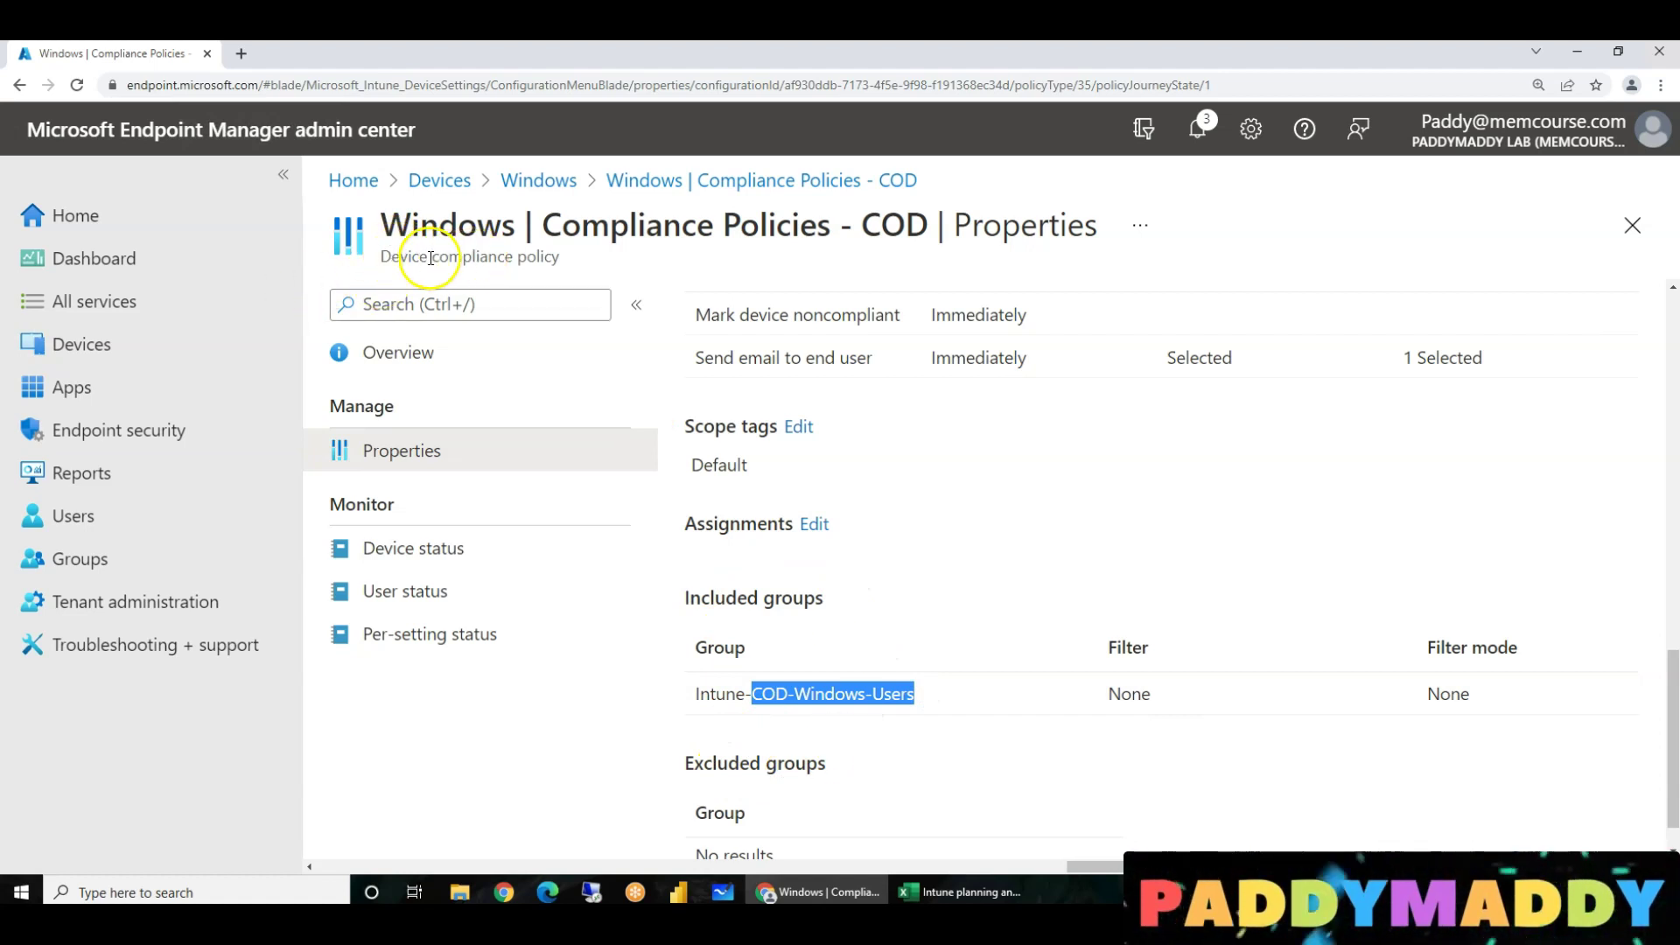
click(469, 256)
drag(470, 256, 557, 257)
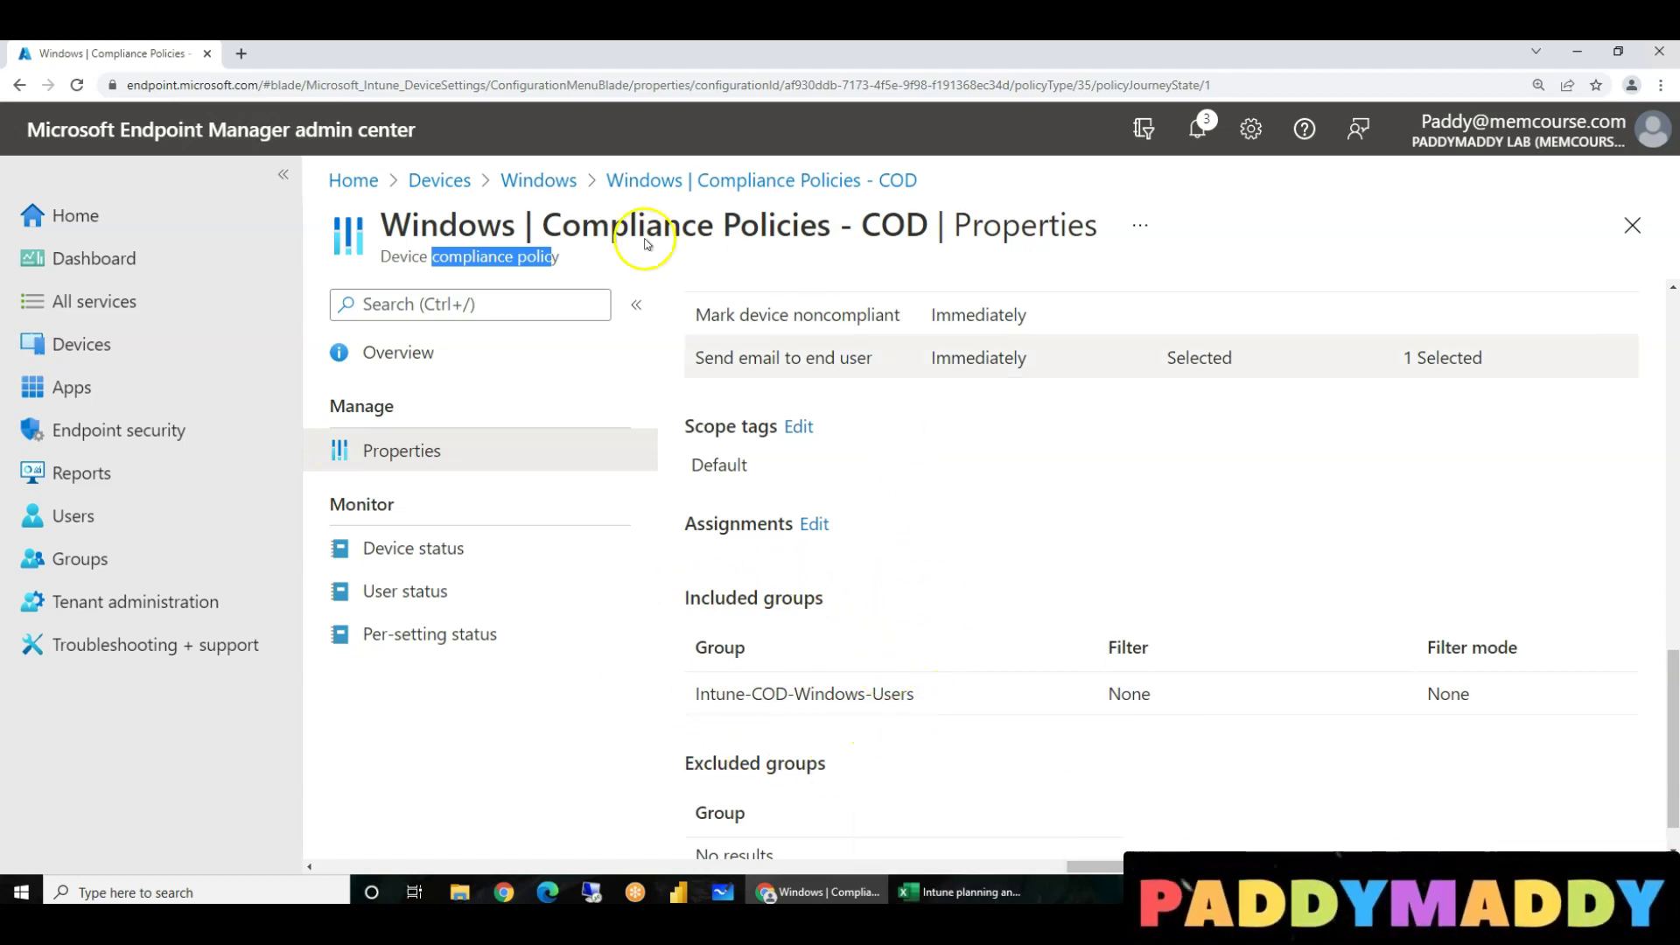
click(540, 179)
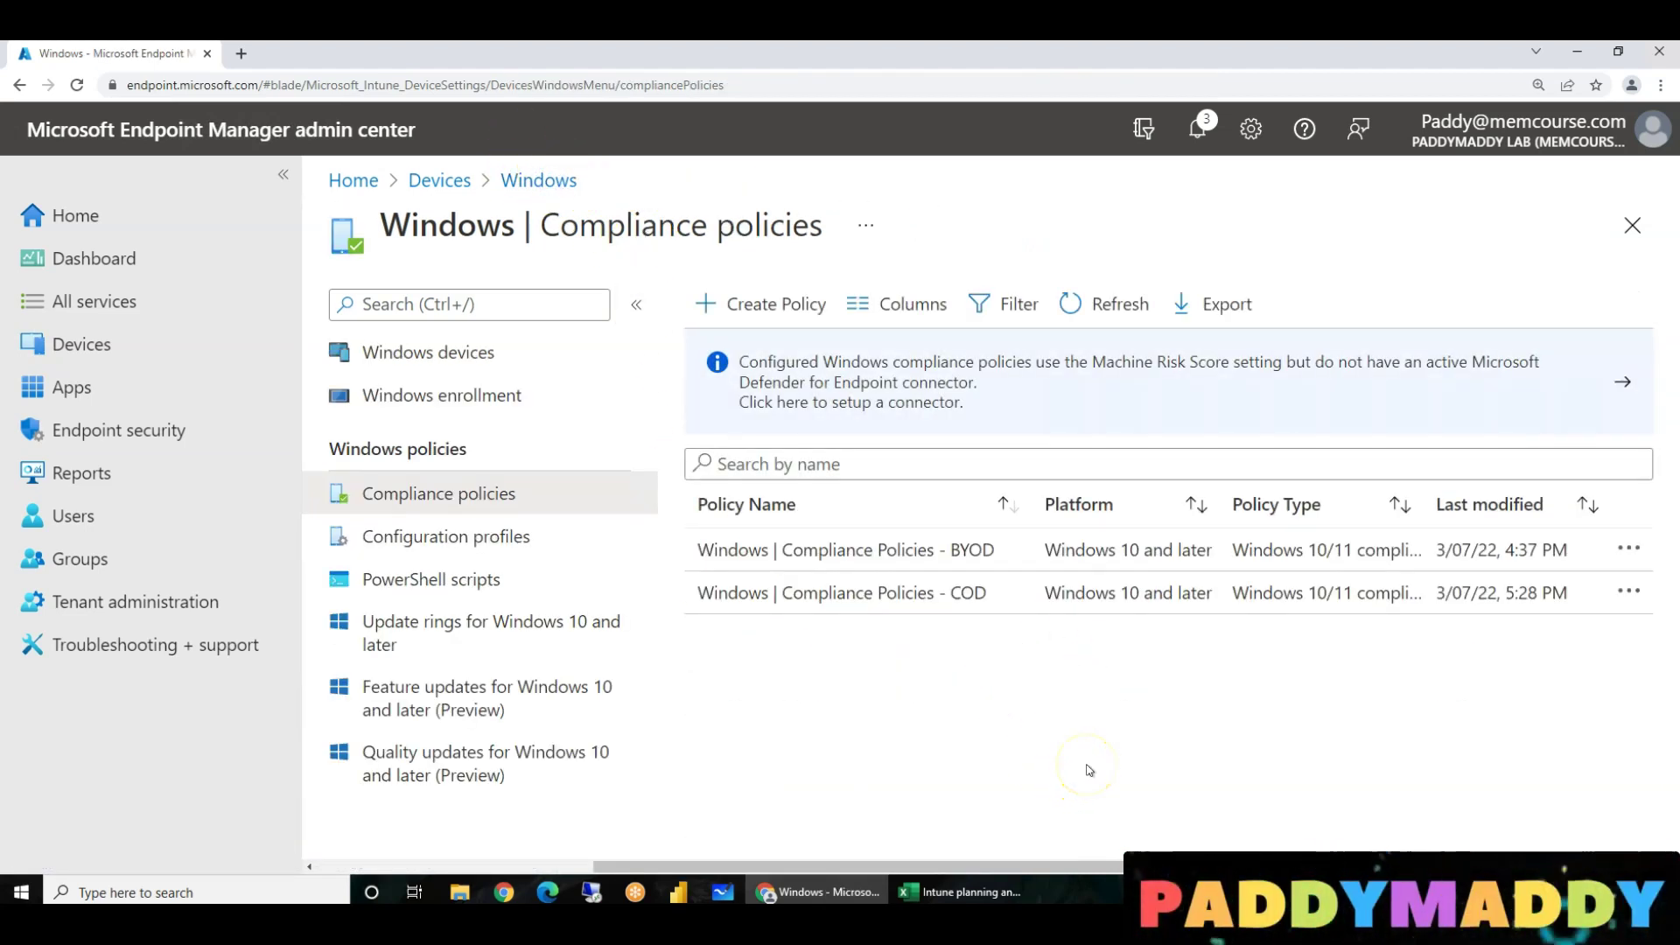
click(1112, 768)
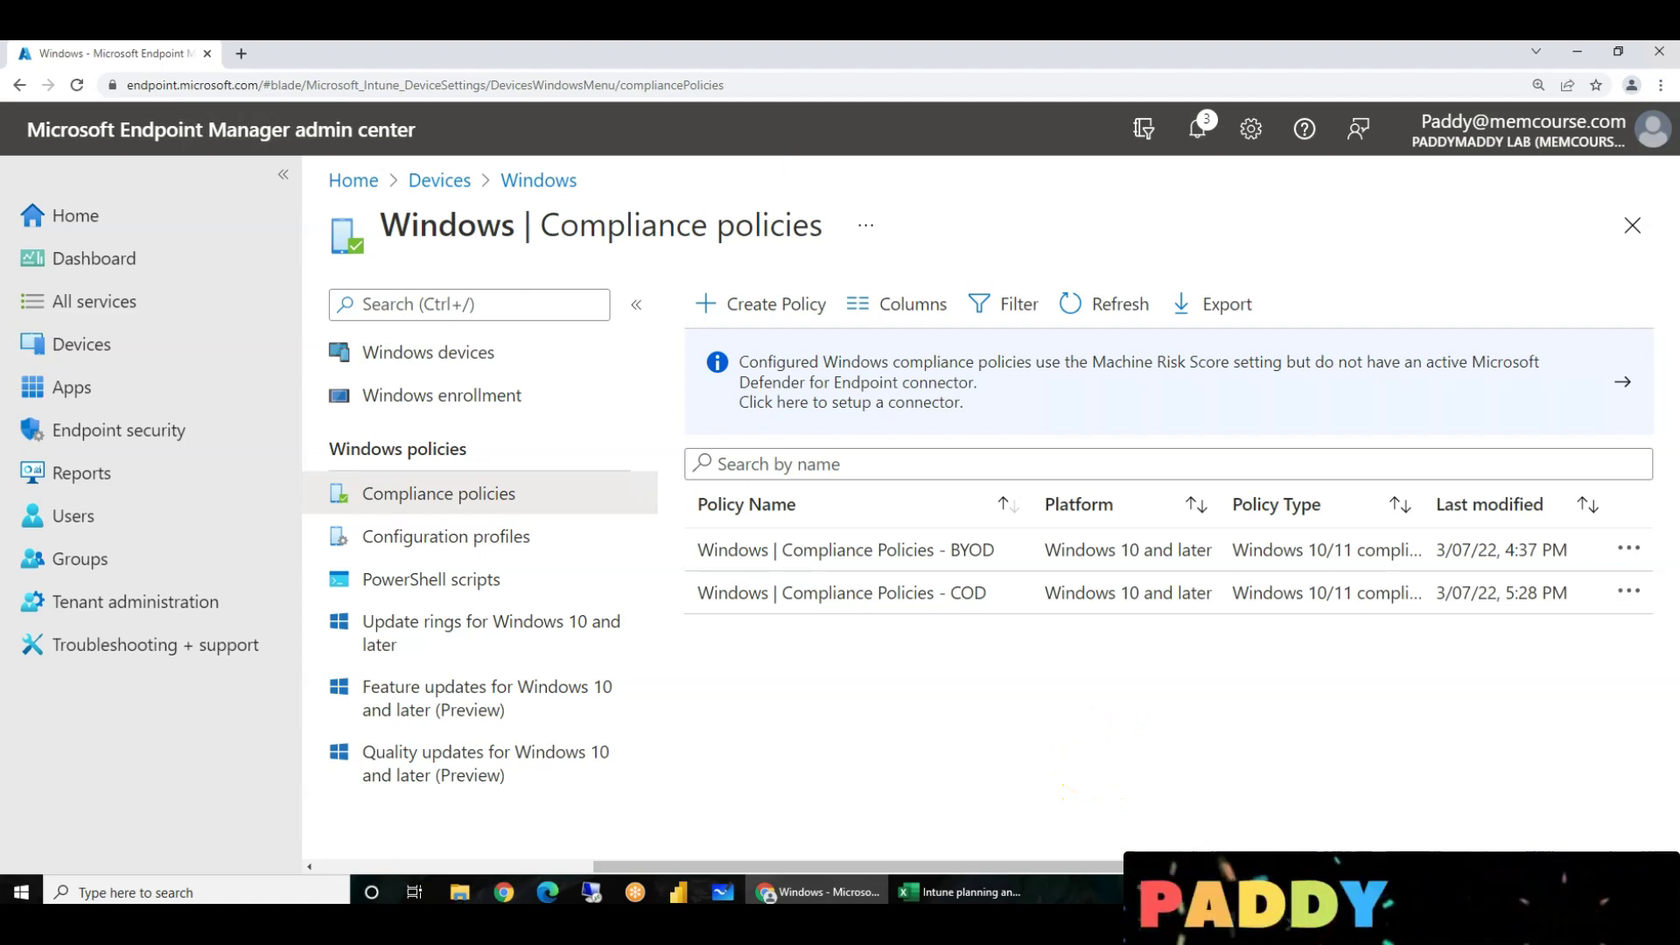
Switch to the COD-Win10 virtual machine with its window enlarged across the screen, and open a Command Prompt in it
key(alt+Tab)
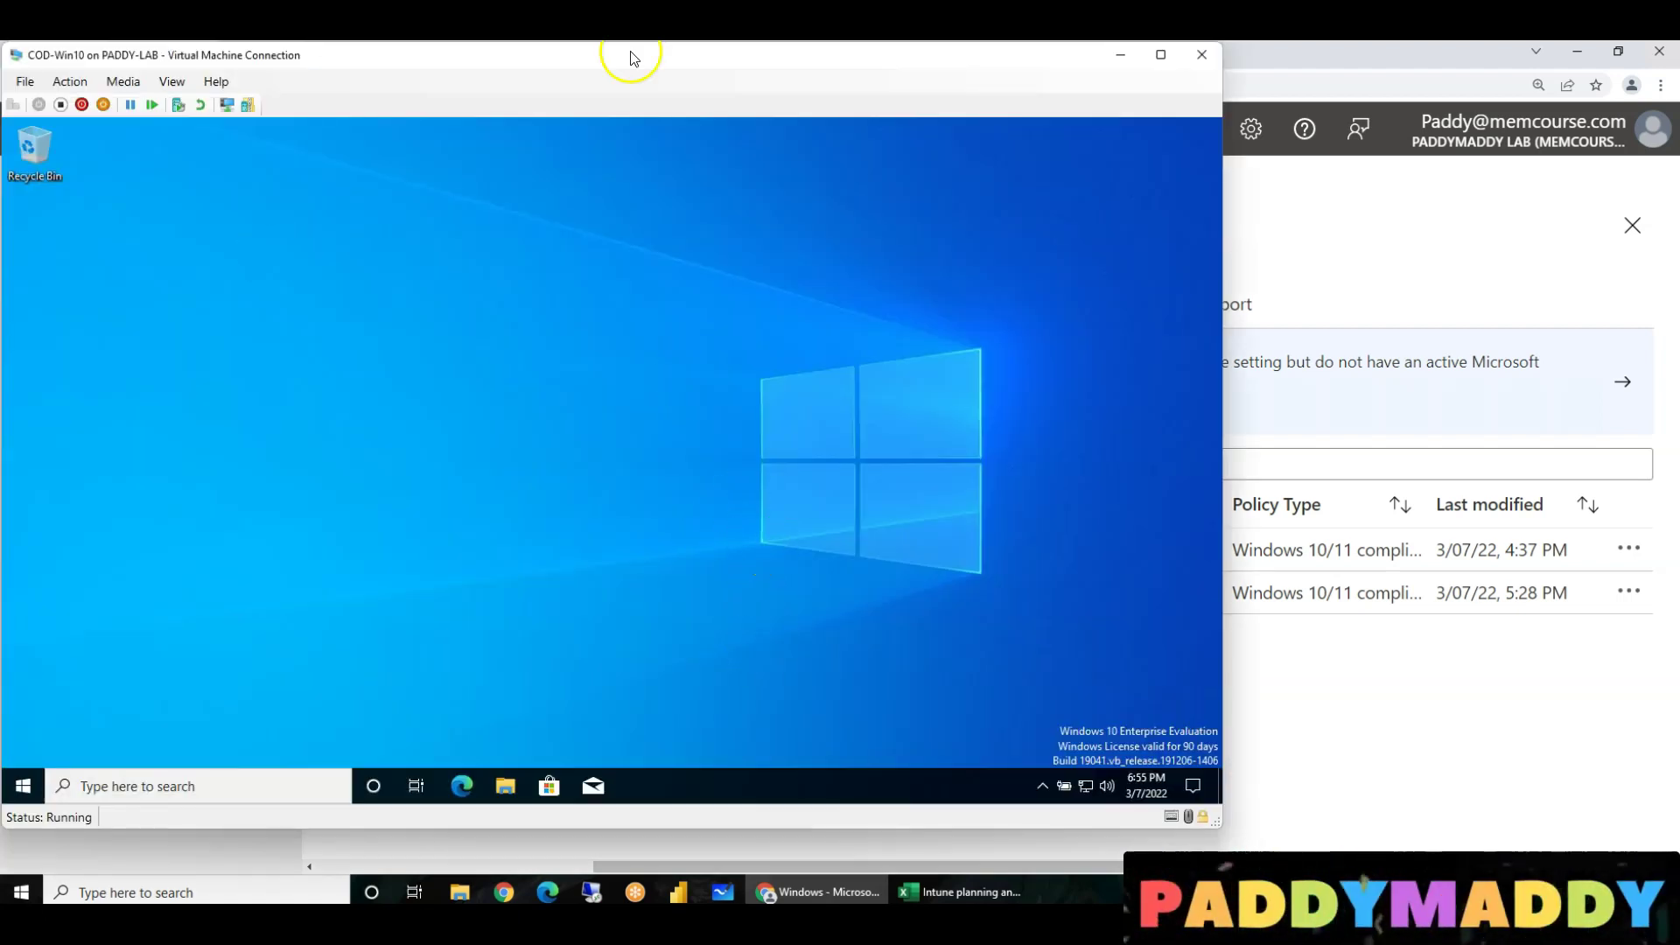
drag(1212, 828, 1671, 902)
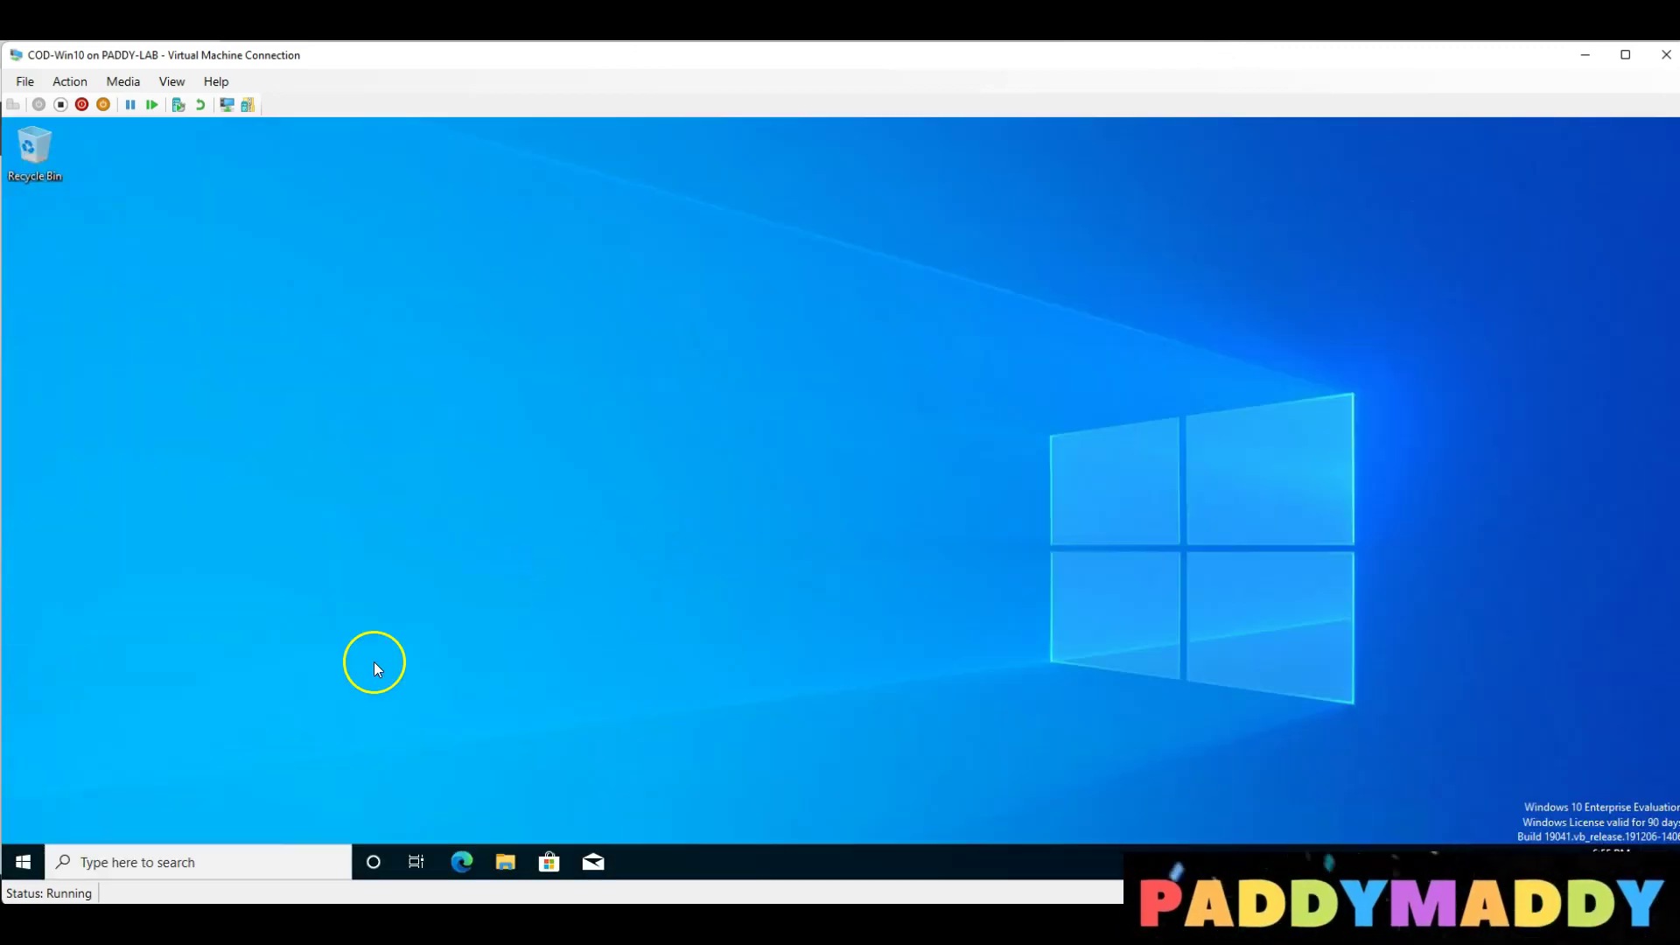
click(26, 863)
right_click(26, 863)
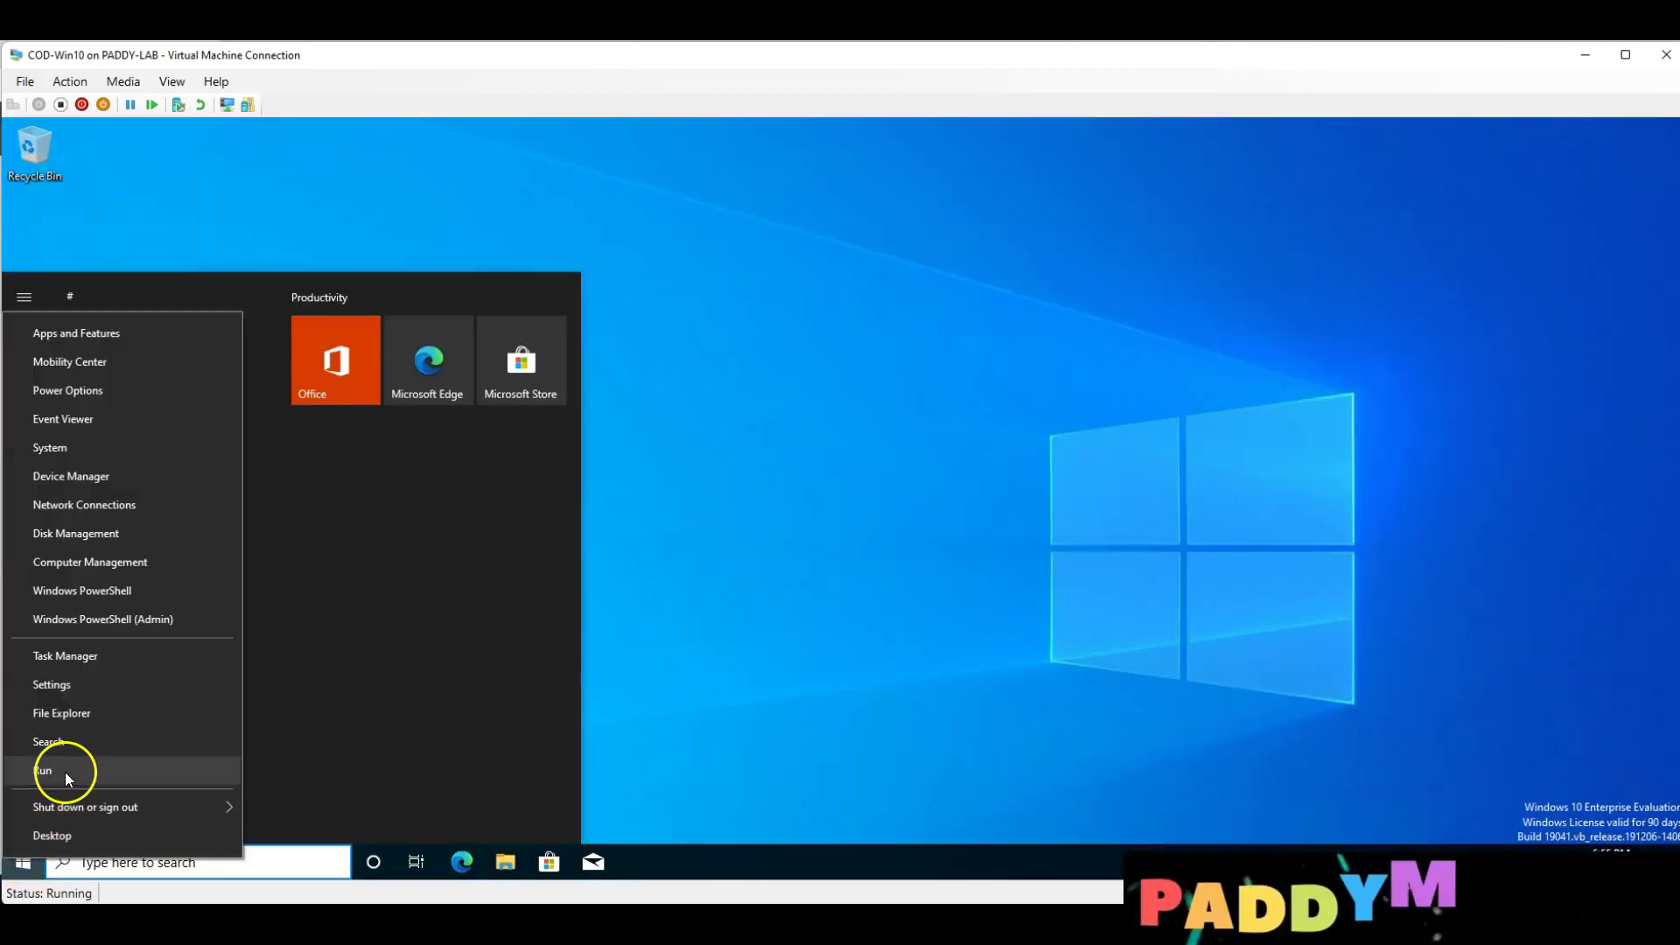
click(65, 771)
text(cmd)
key(Return)
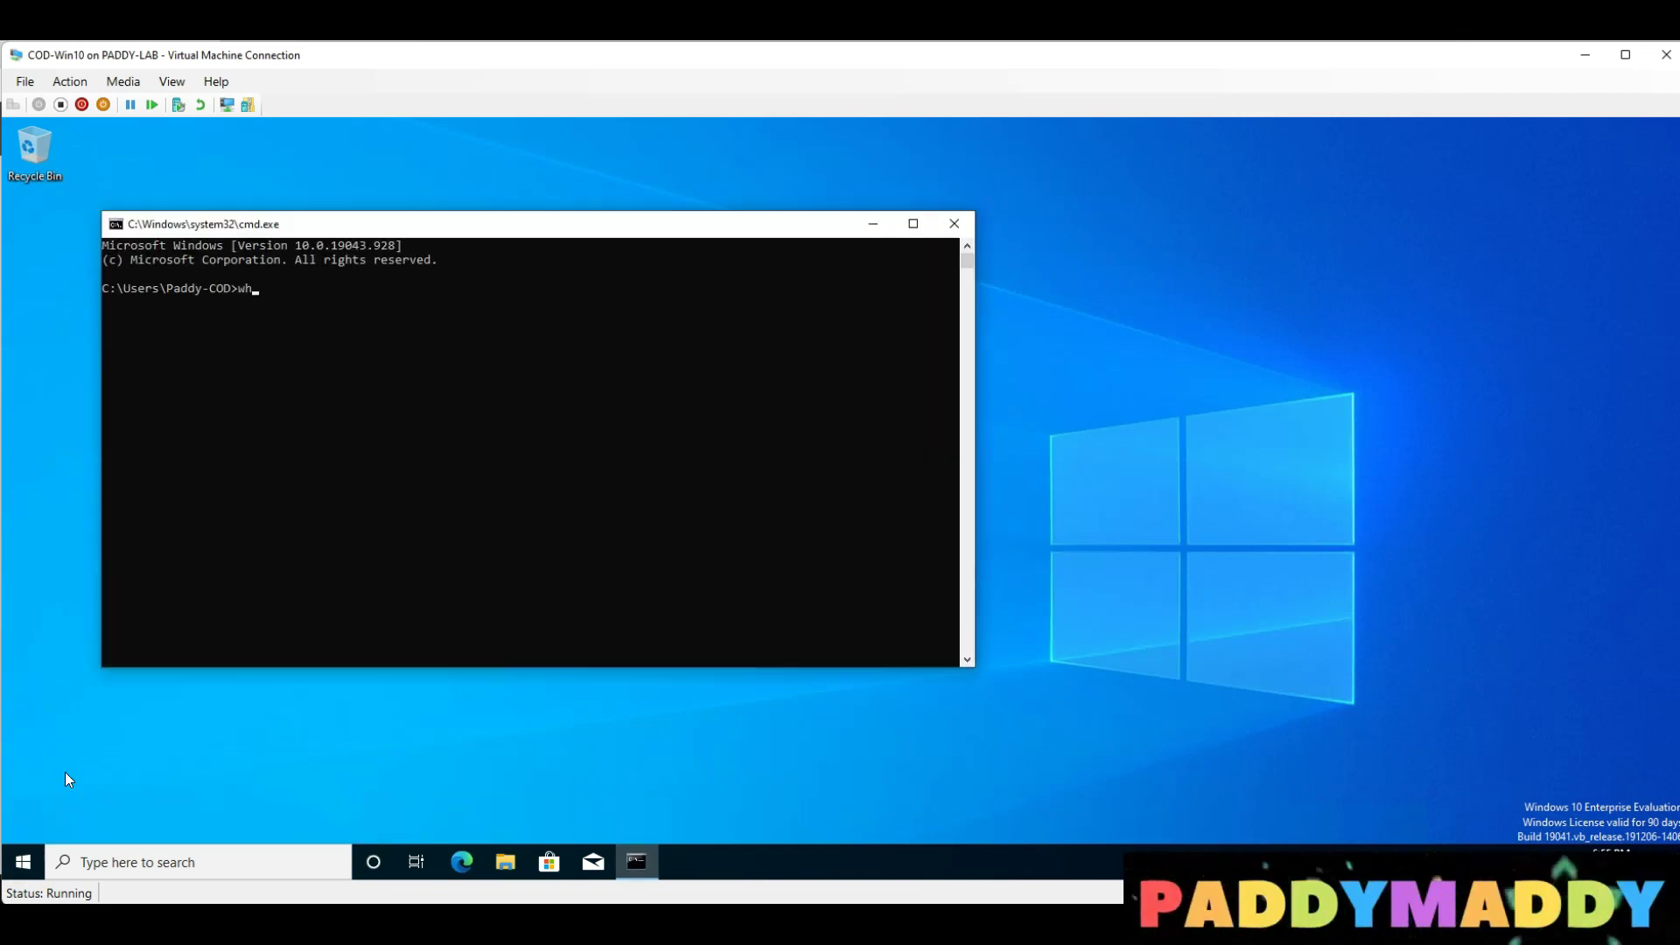
Run whoami in the Command Prompt and check which account is signed in to the virtual machine
text(whoami)
key(Return)
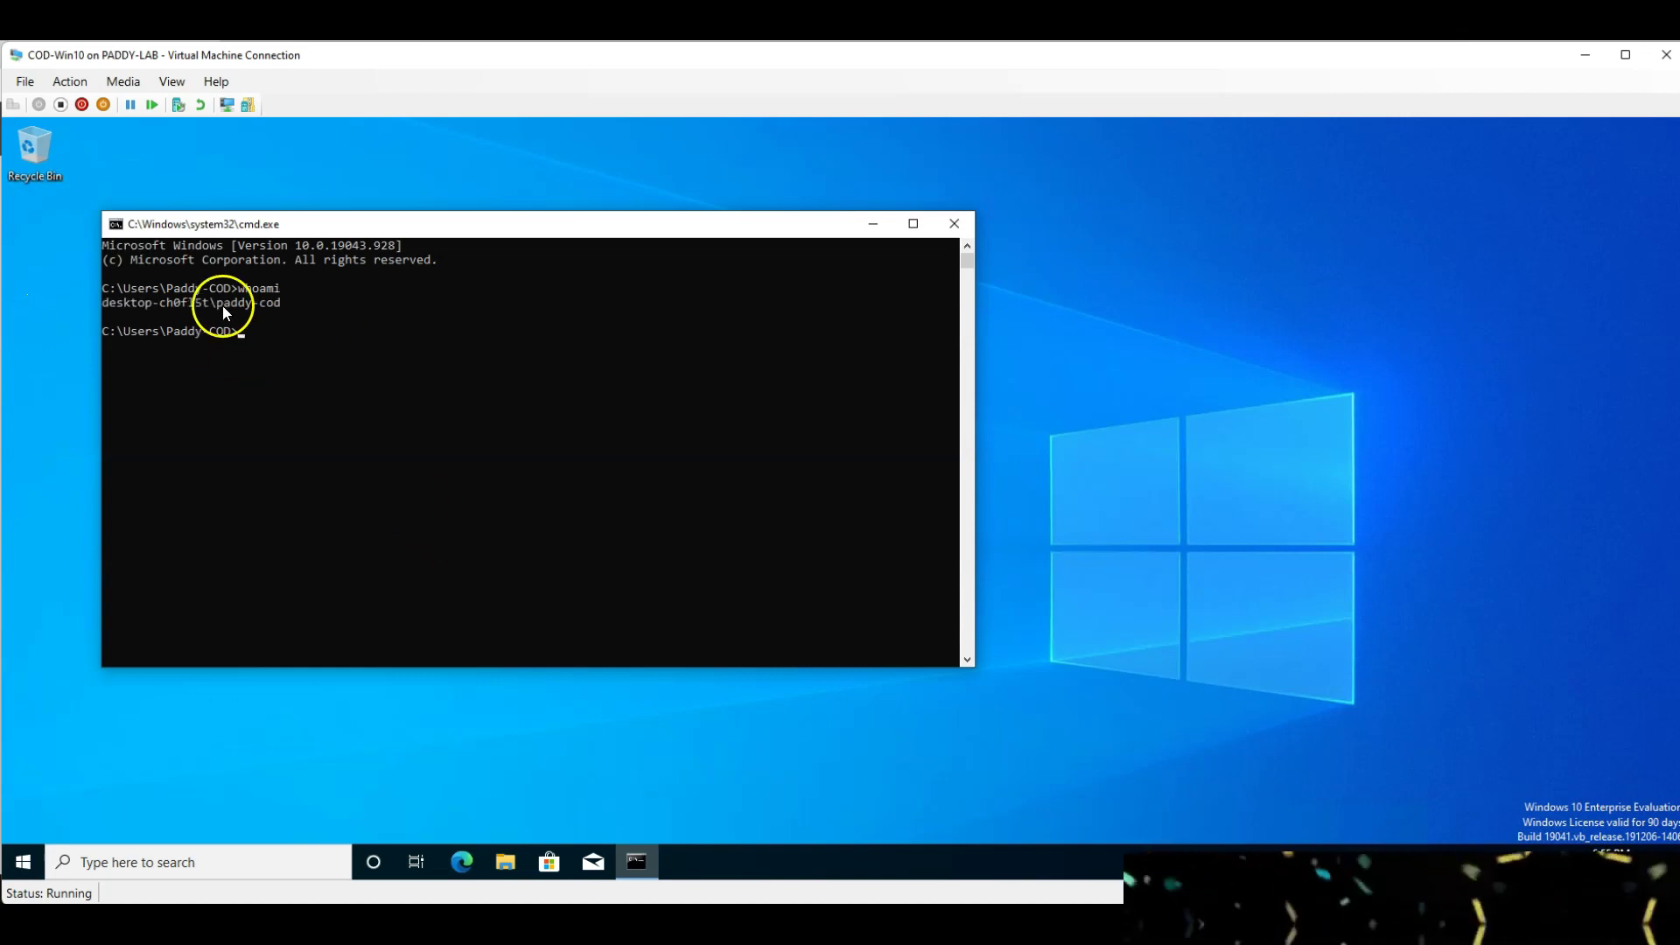
drag(208, 302, 180, 302)
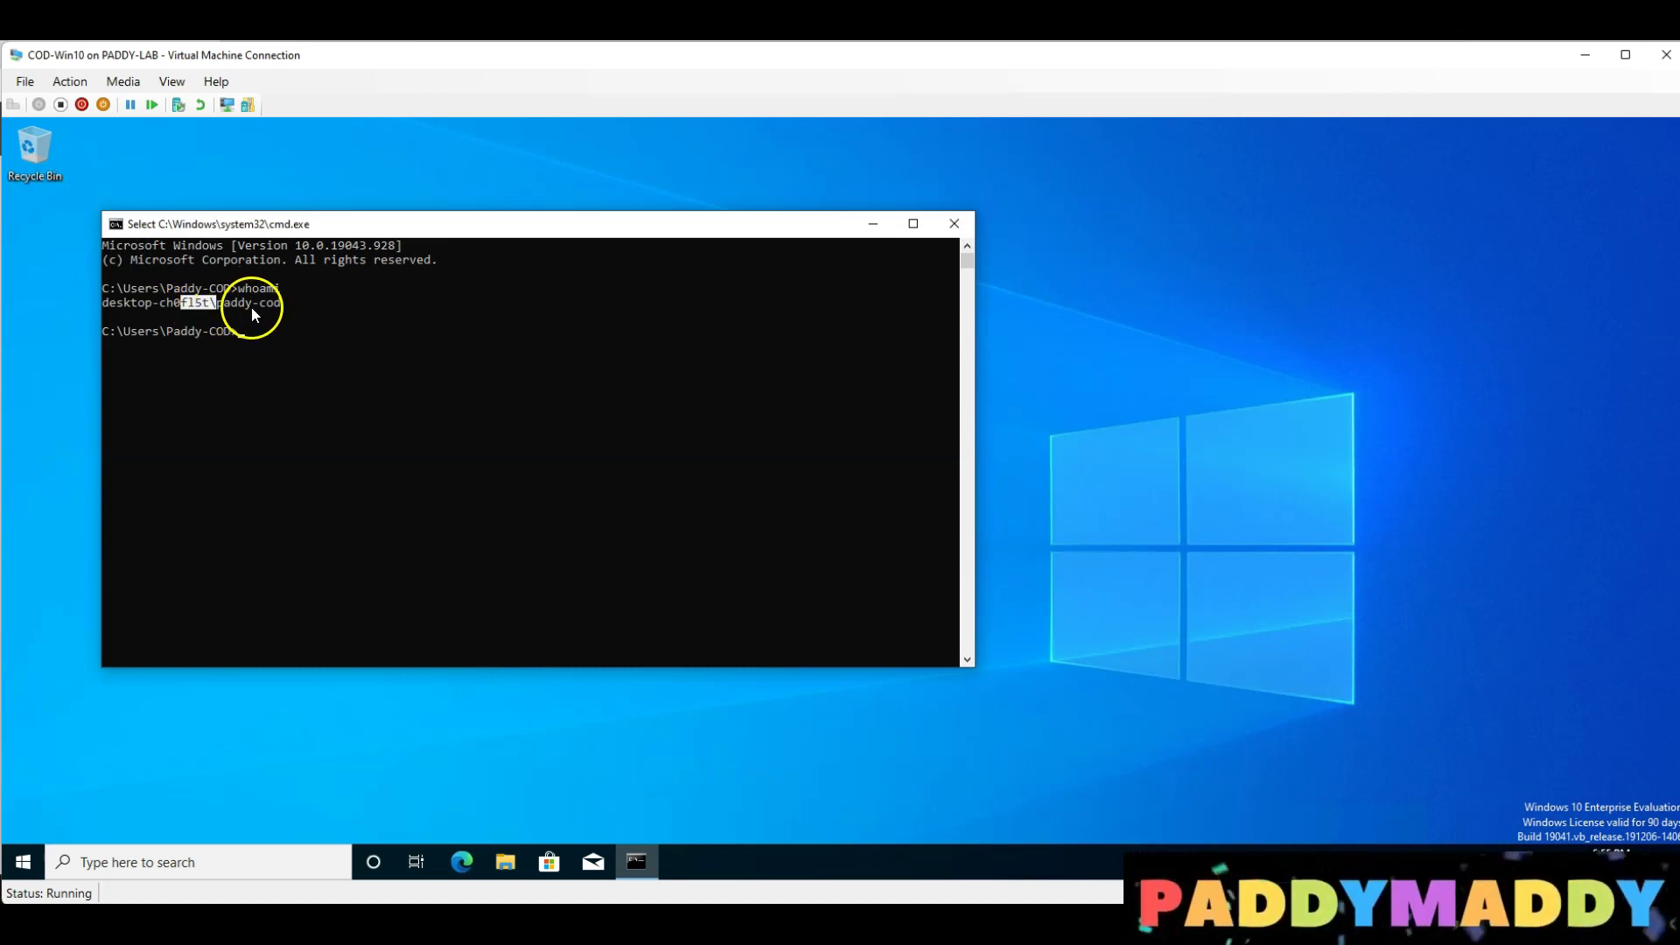
drag(185, 307, 333, 312)
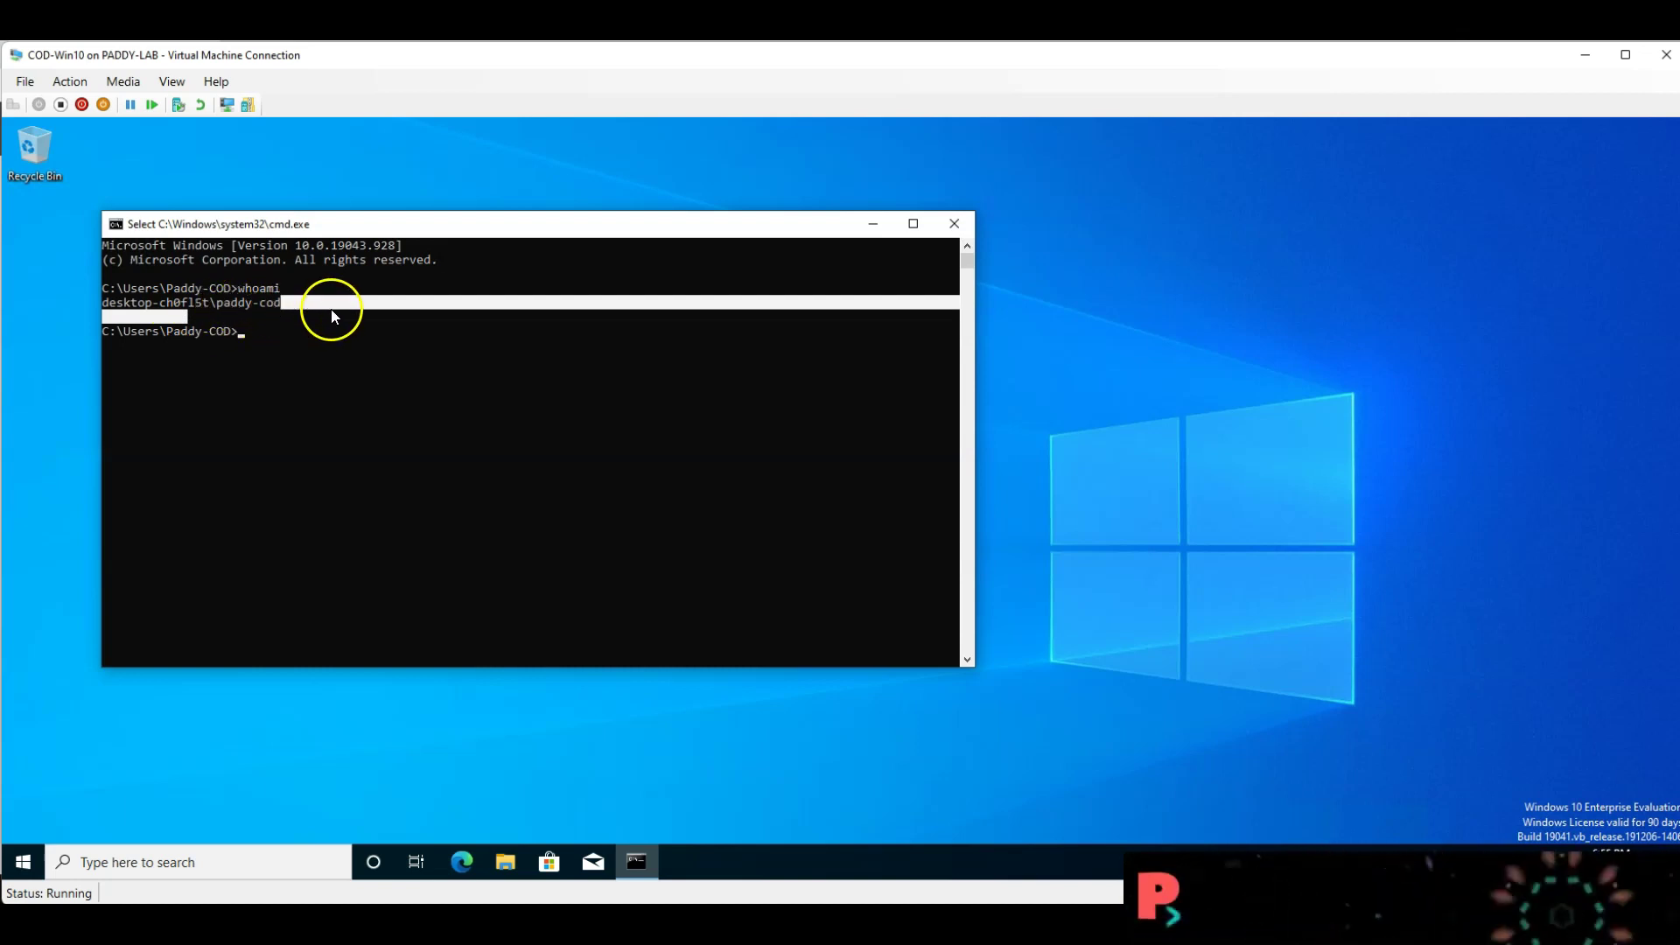
click(392, 472)
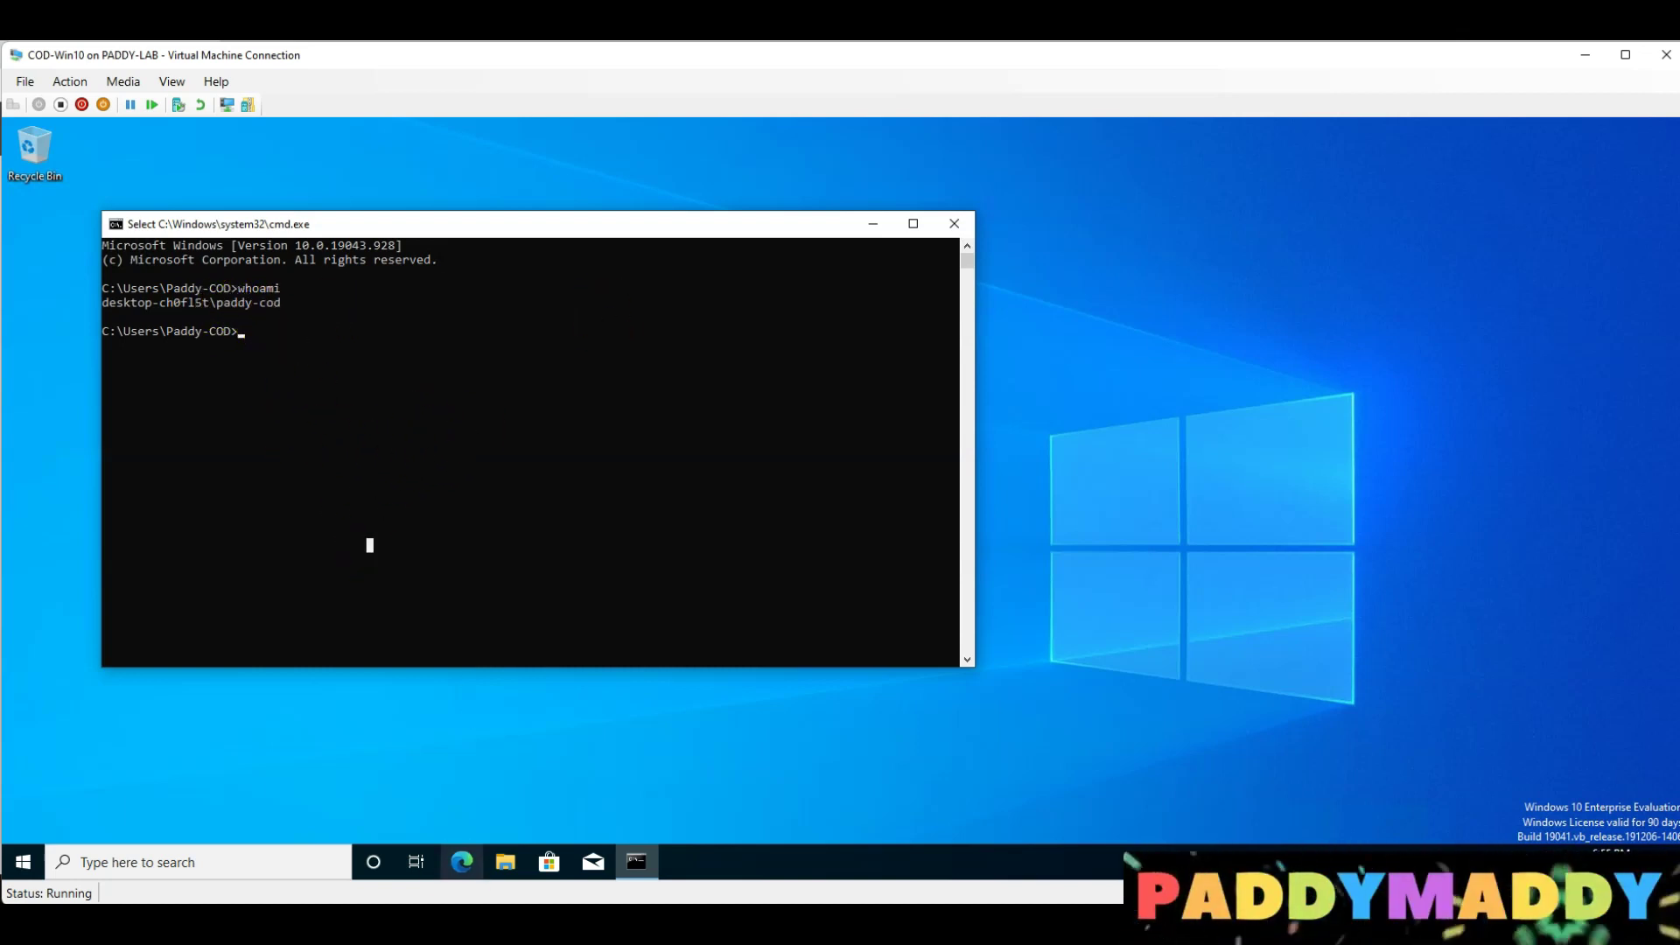
Open the Access work or school page in the maximized Windows Settings and start connecting an account
click(22, 862)
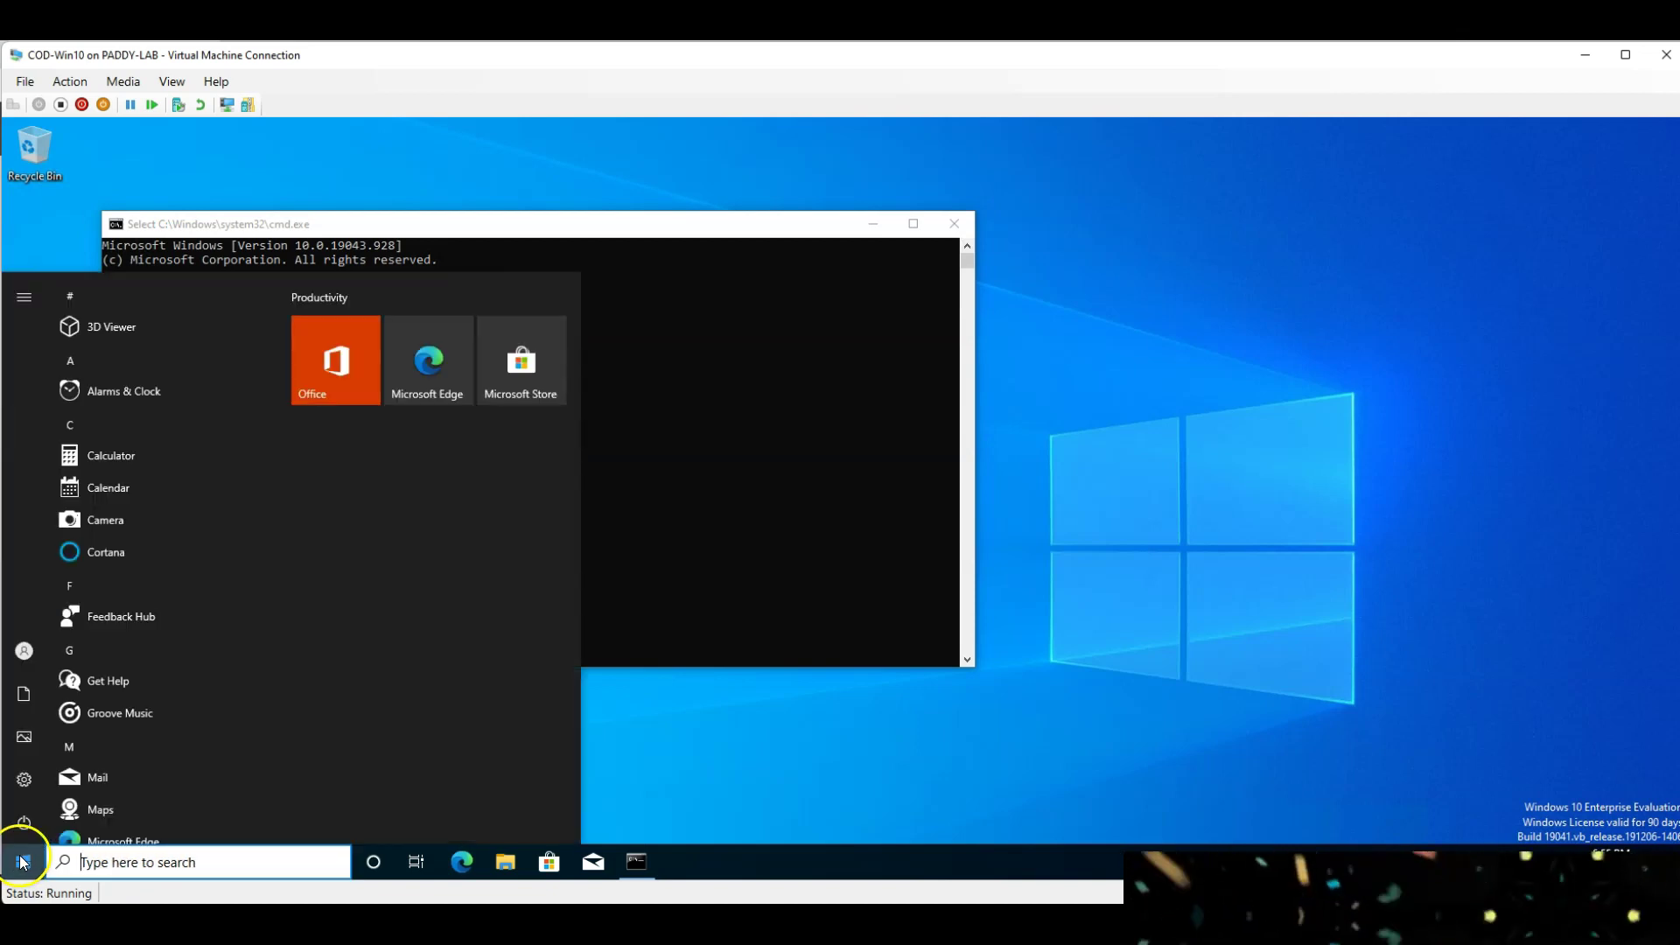
click(1028, 739)
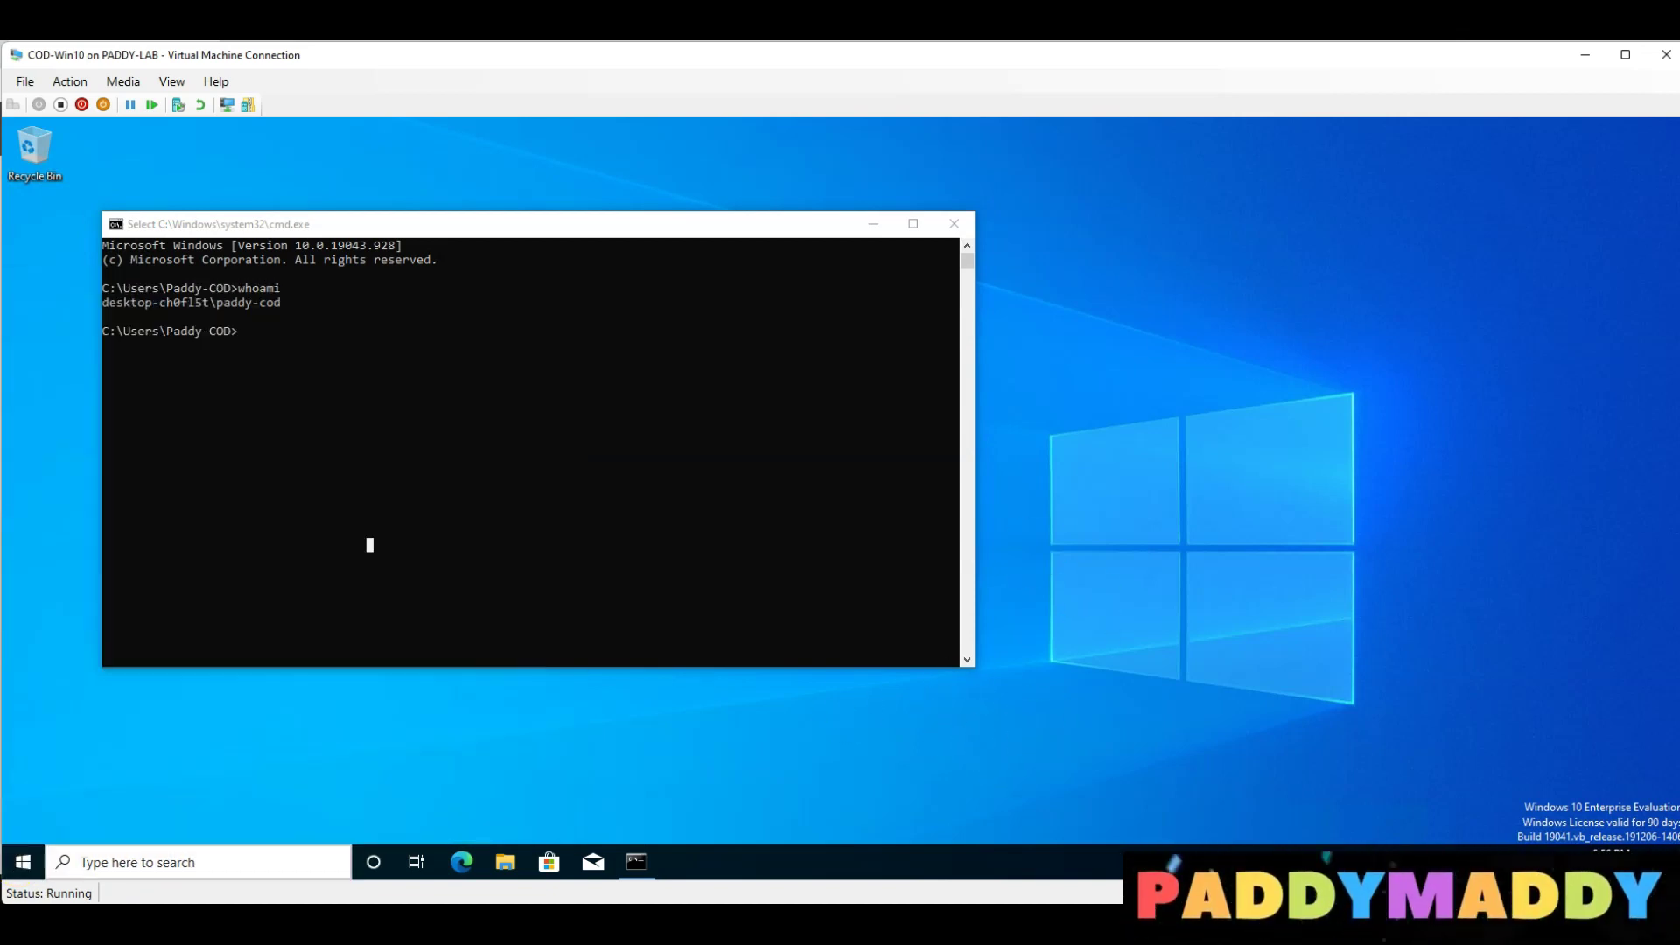
click(21, 861)
click(25, 780)
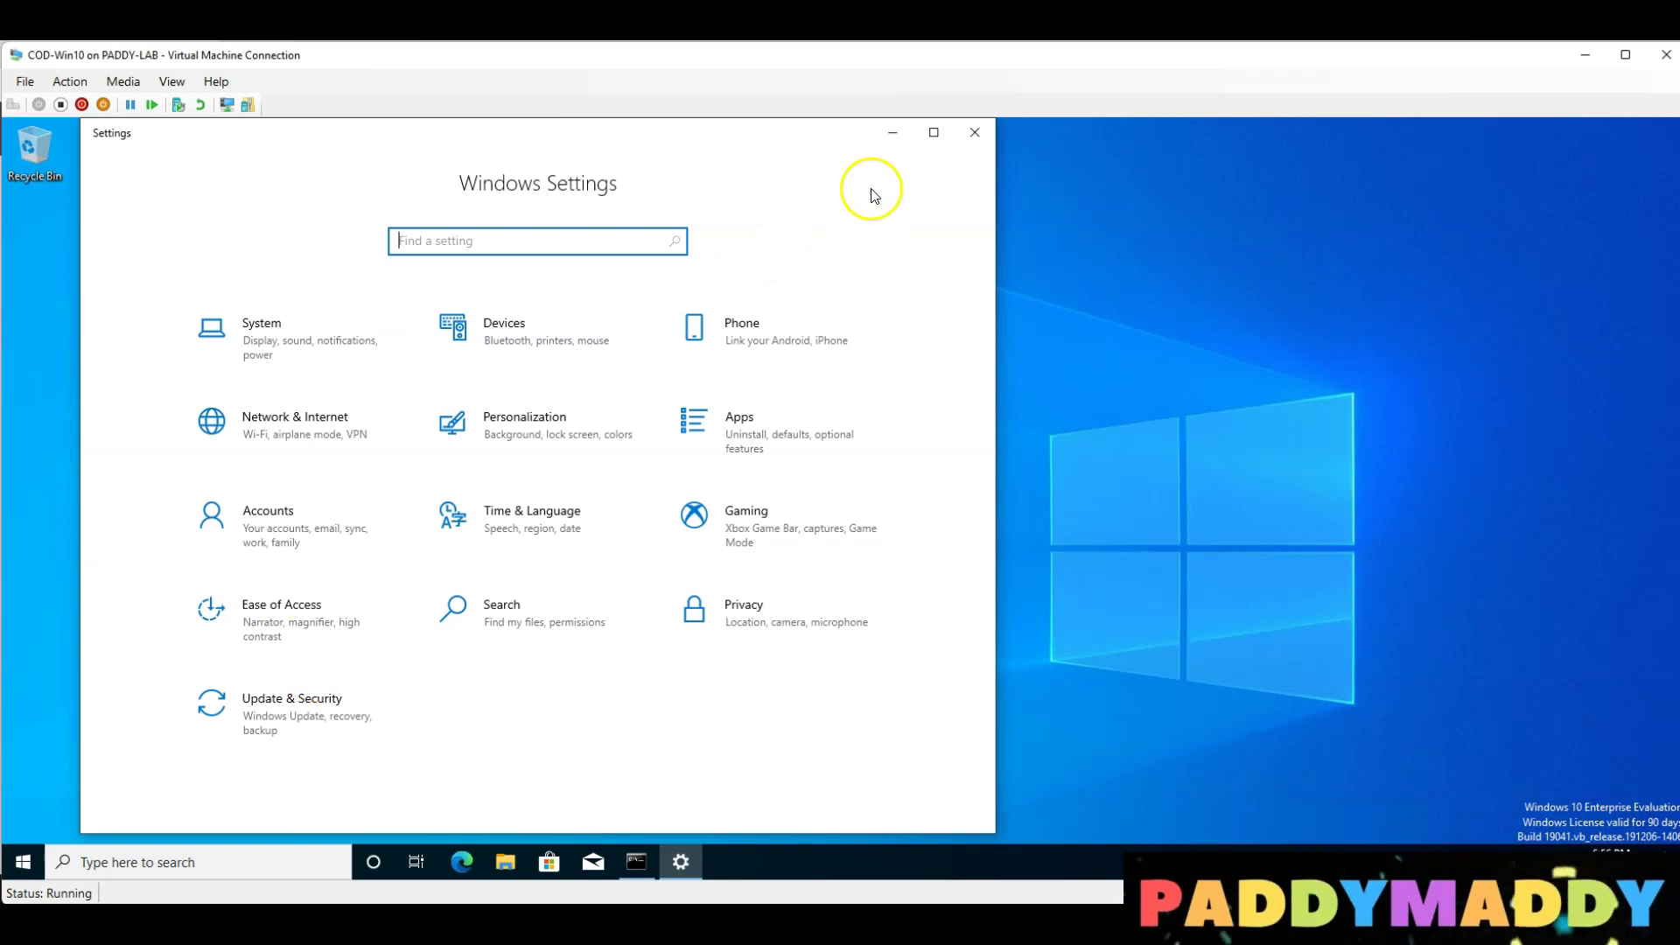
click(933, 132)
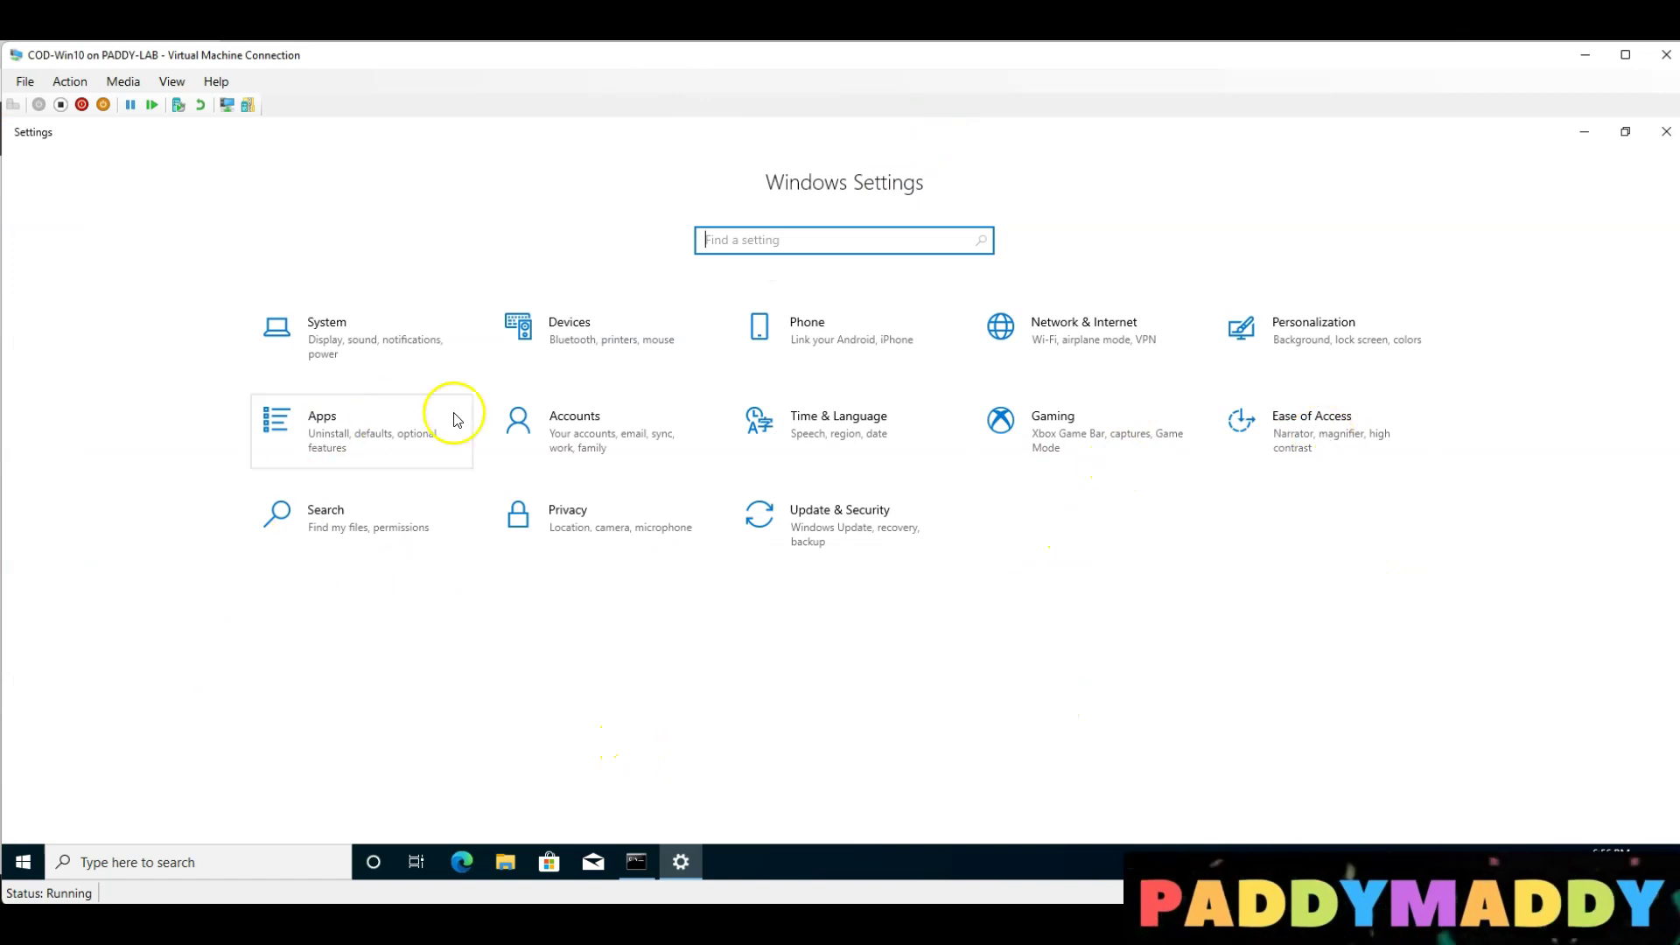
click(586, 434)
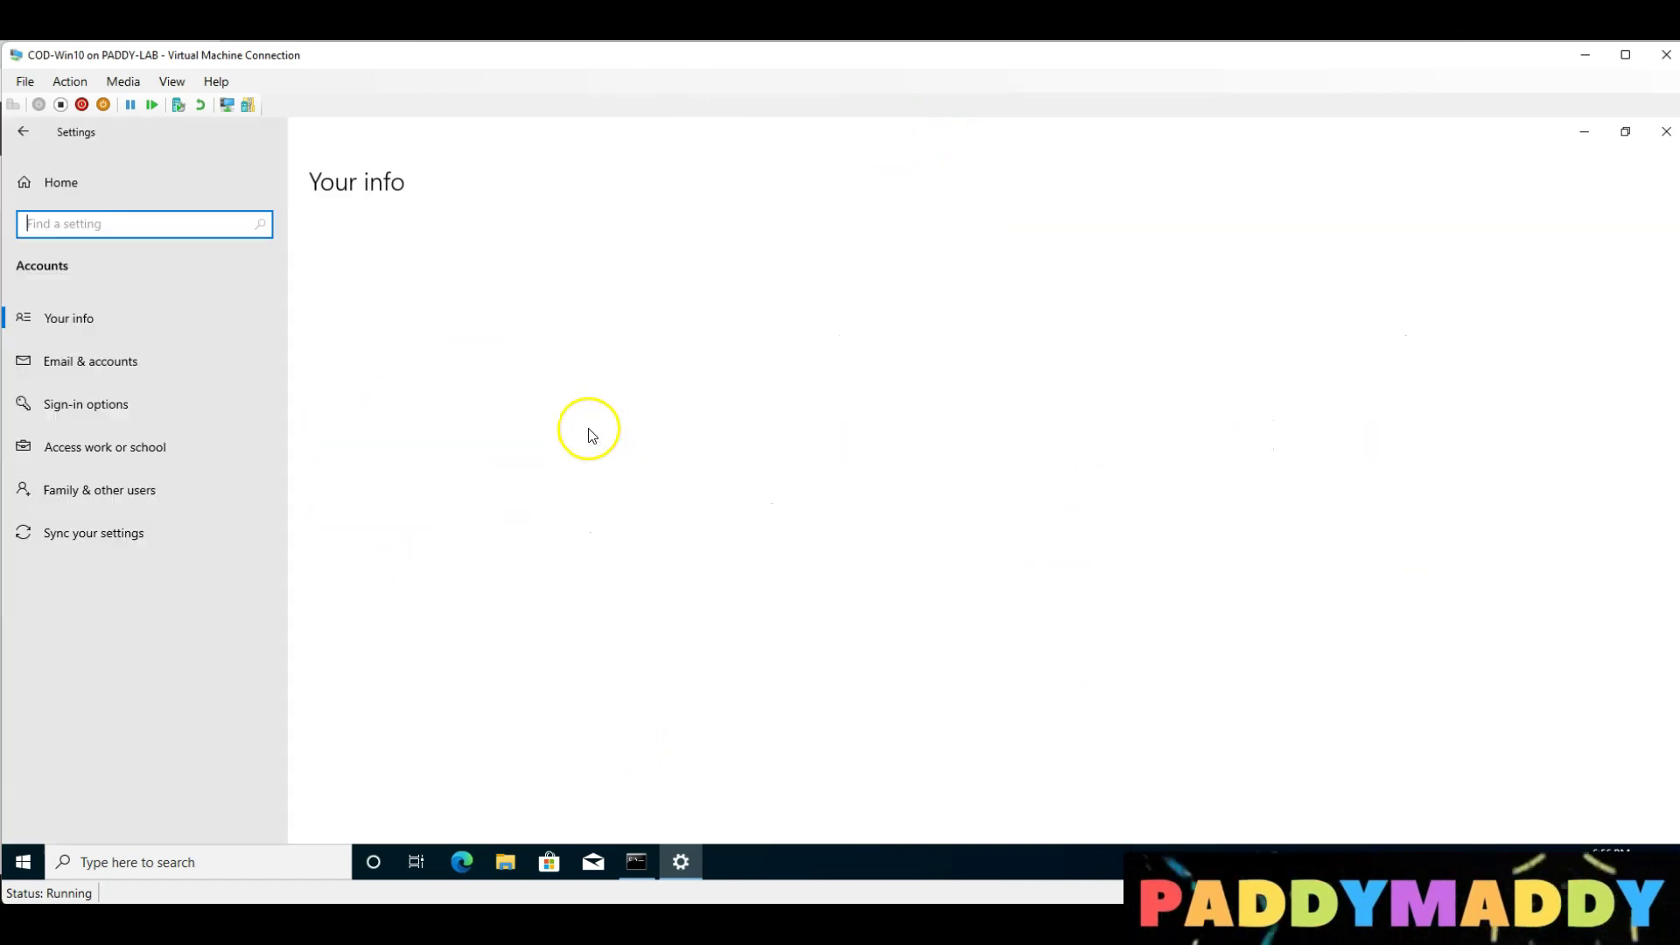
click(158, 447)
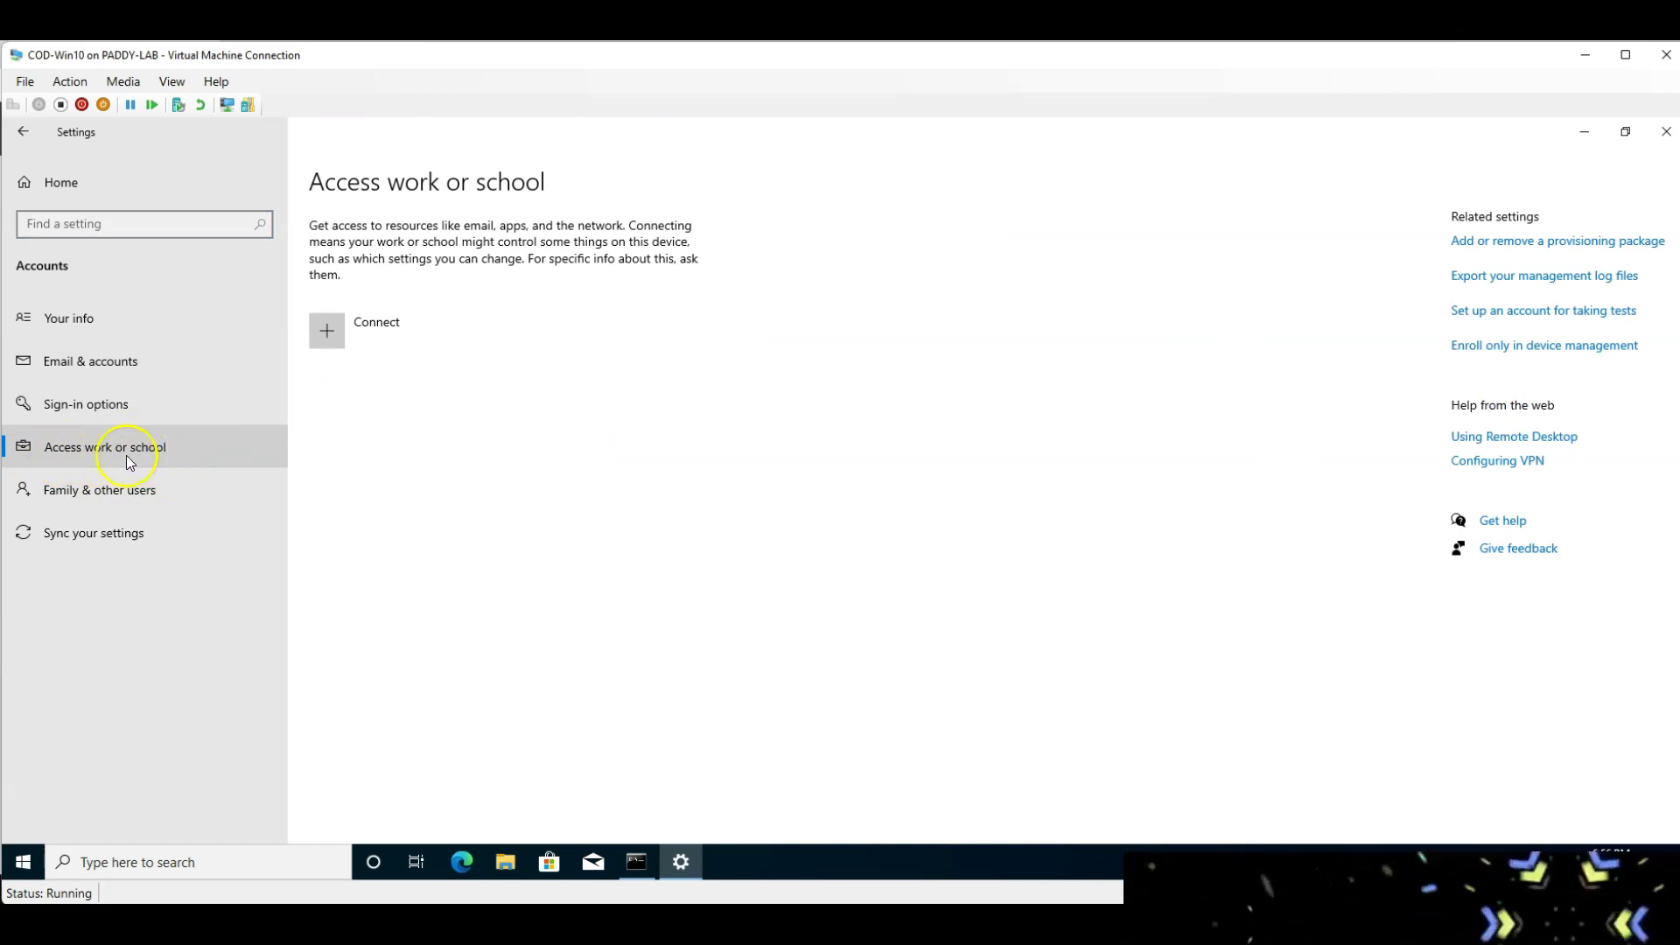
click(330, 332)
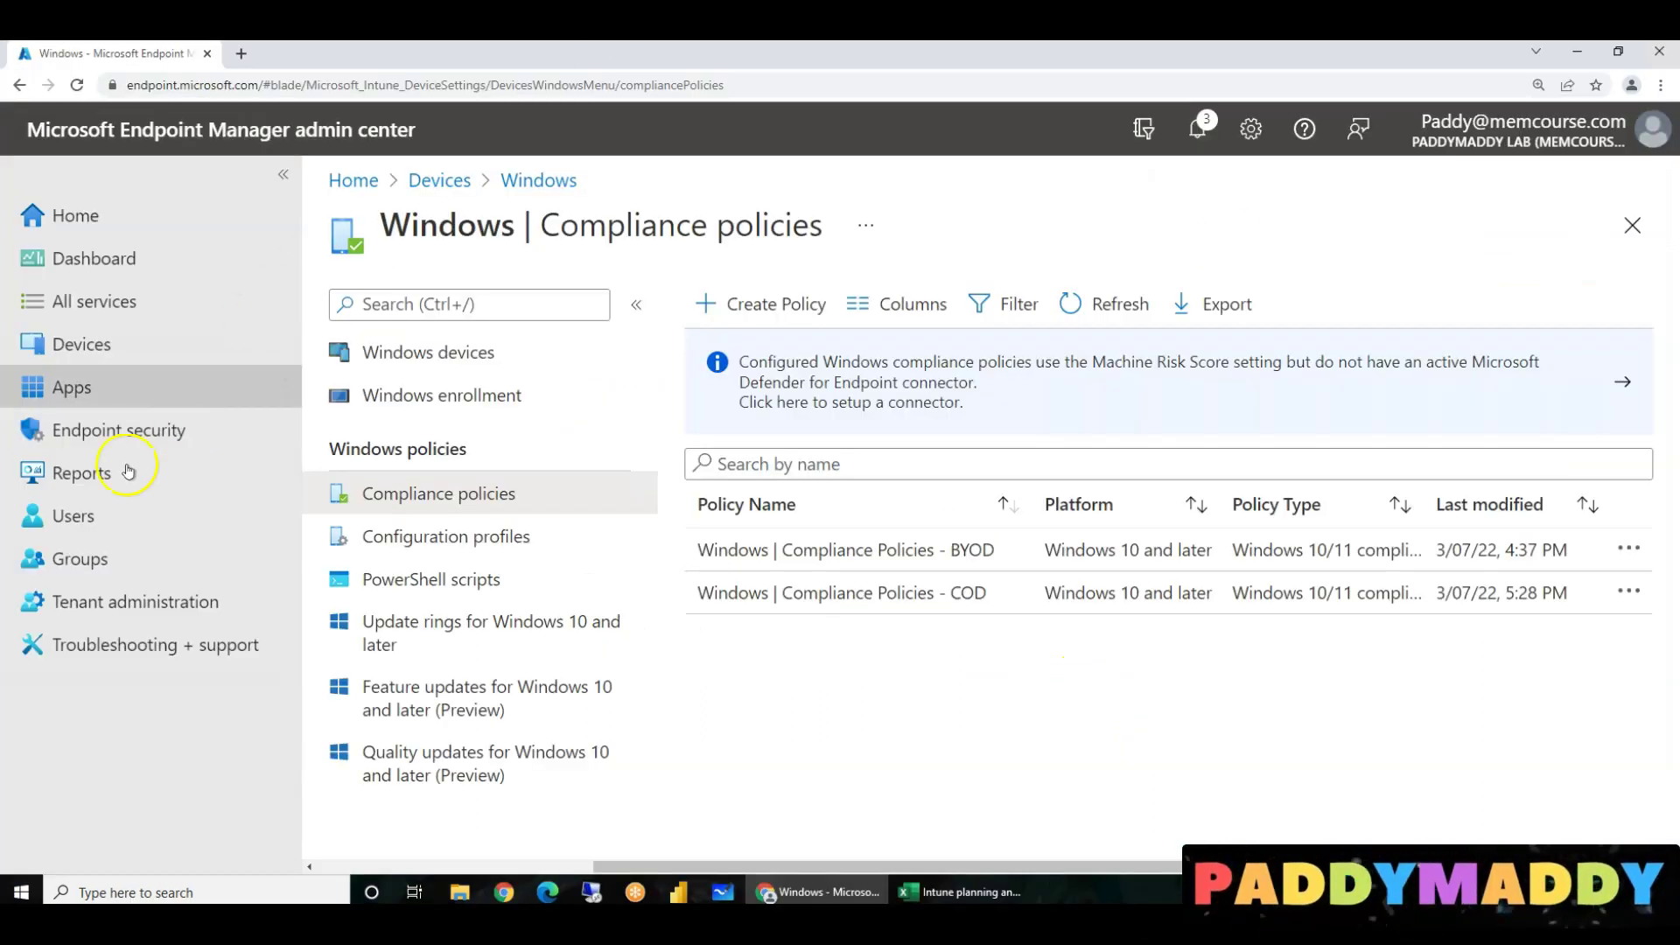
Switch to the Endpoint Manager admin center, open a lab user's profile from All users and copy the user principal name
click(77, 344)
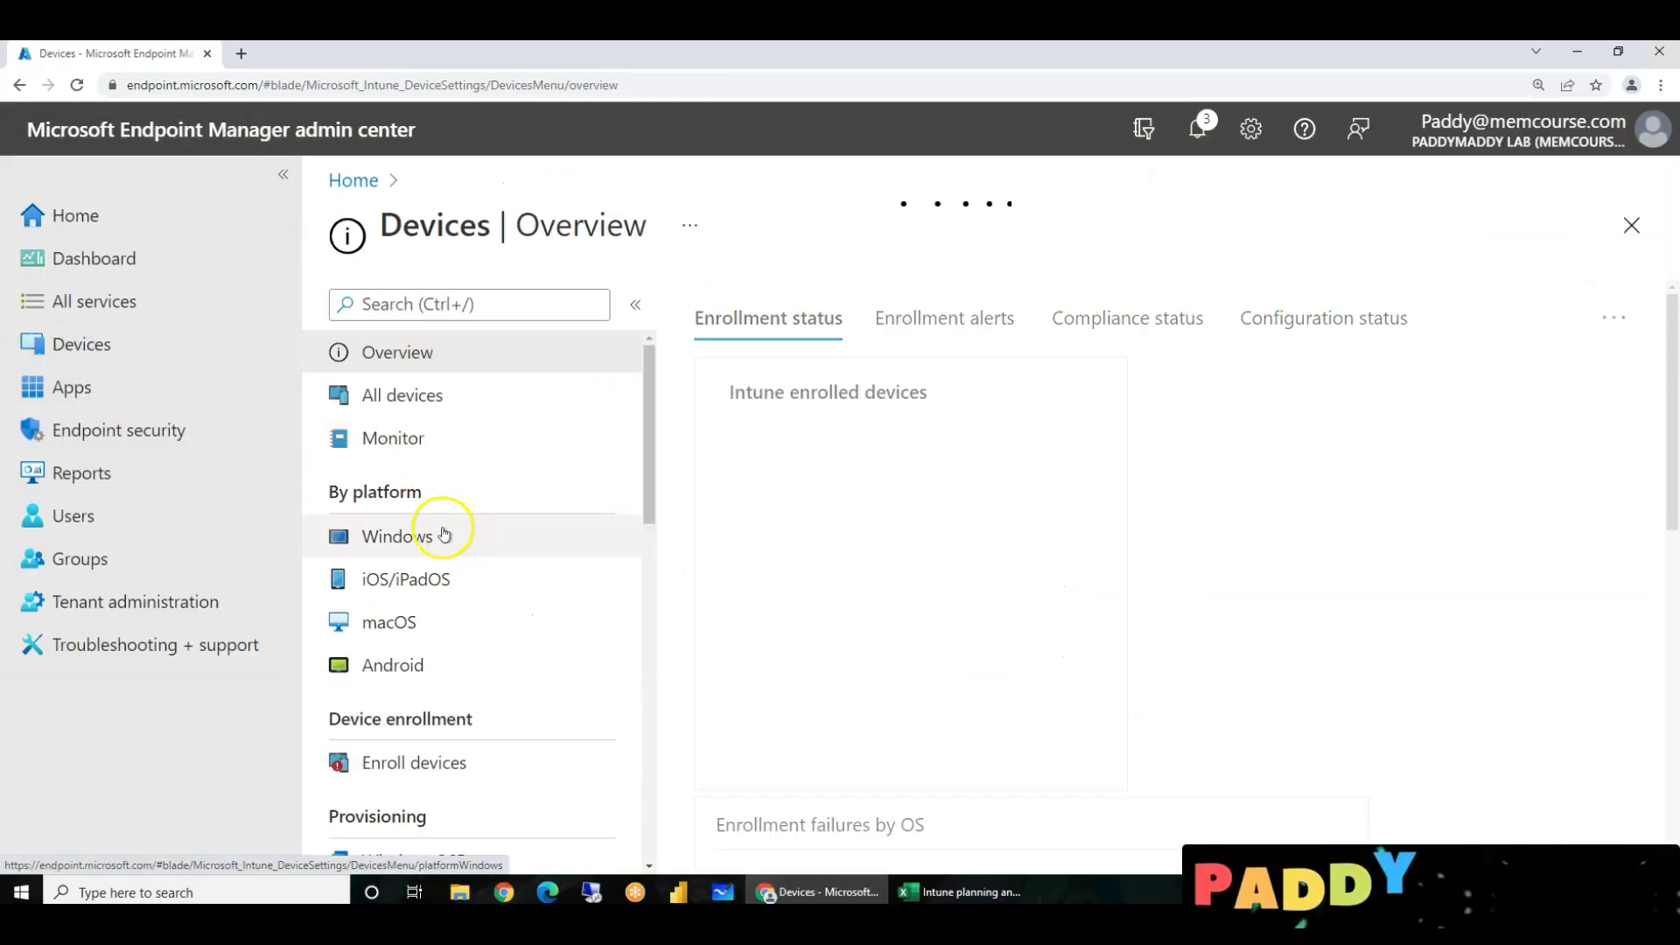
click(77, 518)
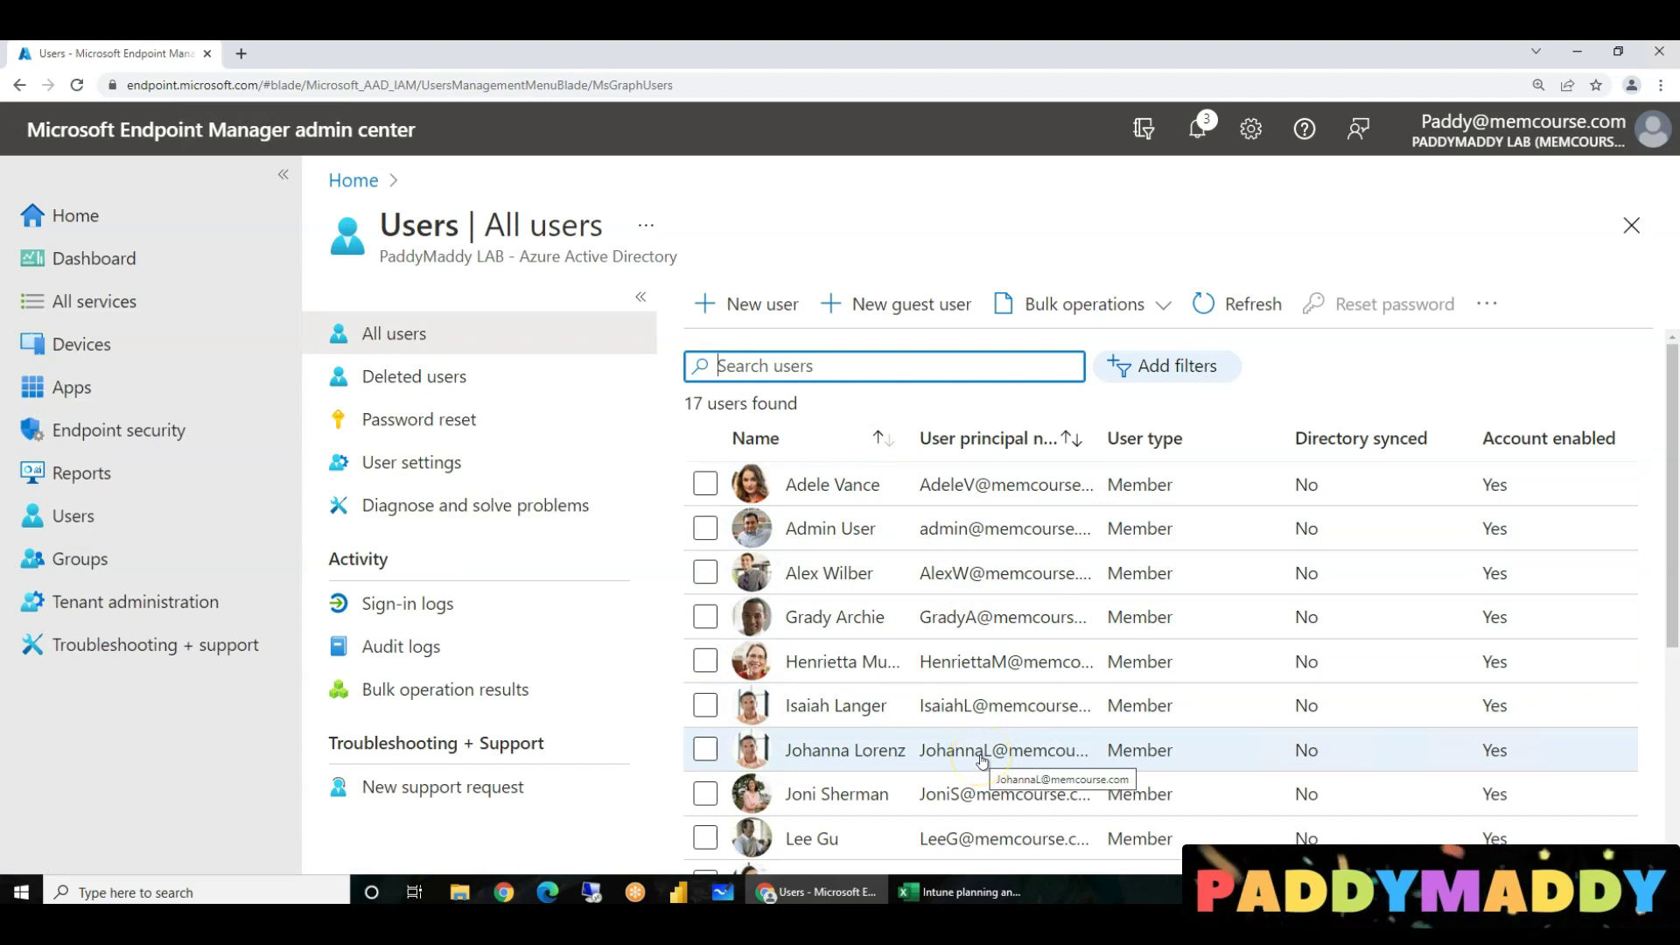
scroll(982, 760, down, 2)
scroll(982, 760, down, 2)
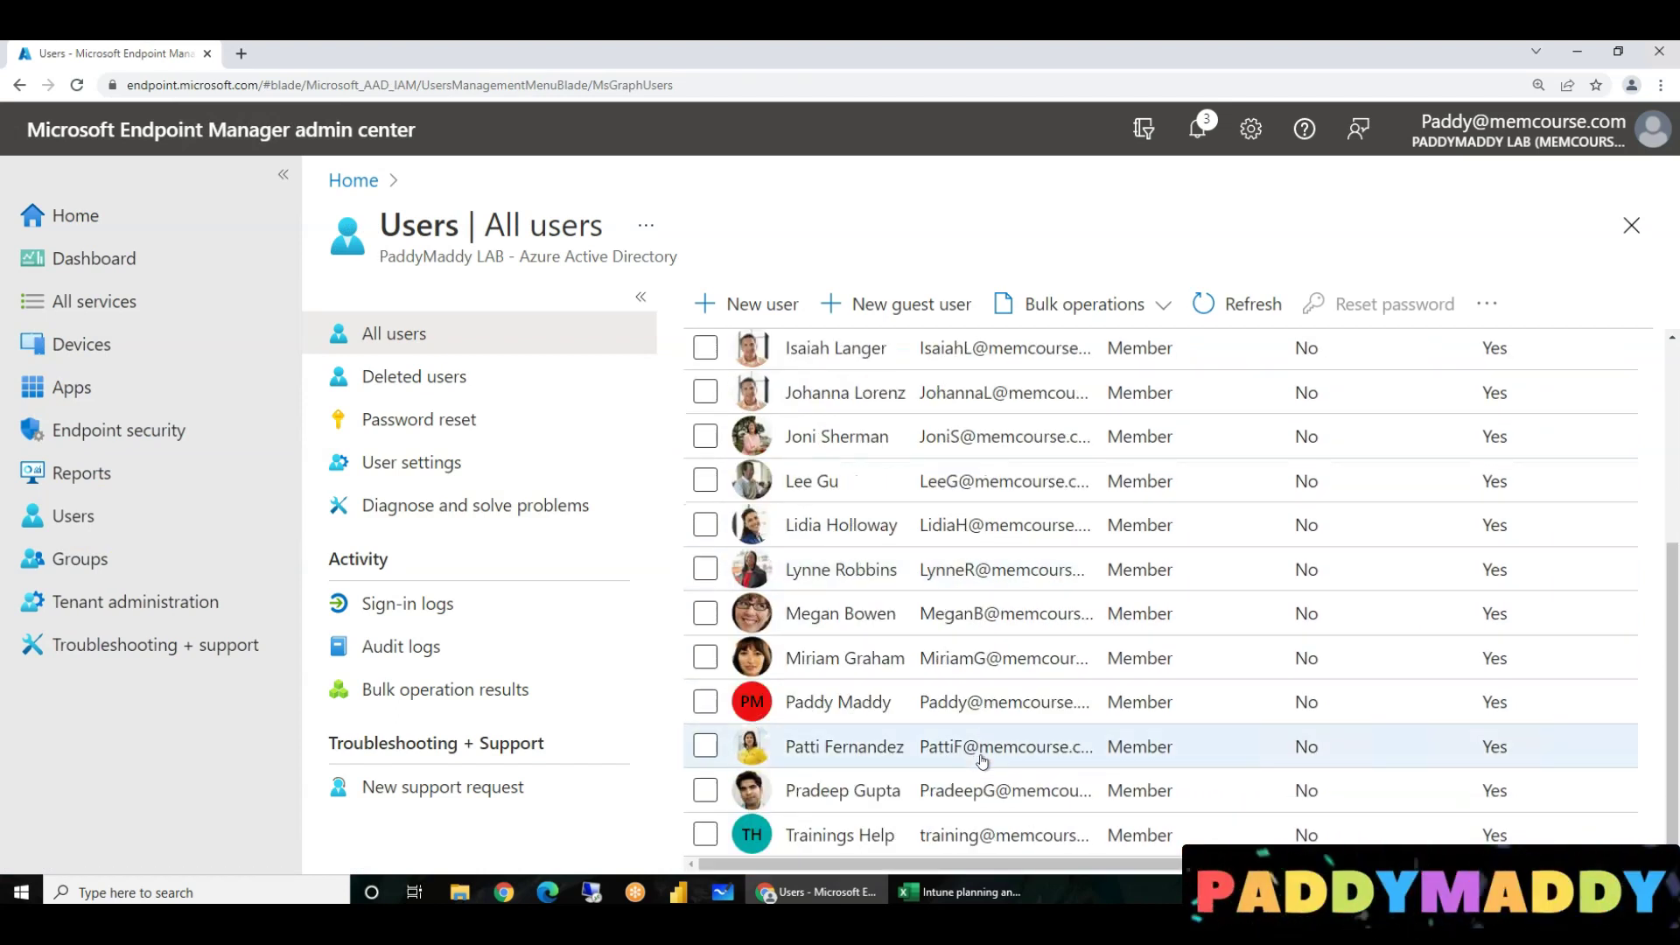
click(885, 613)
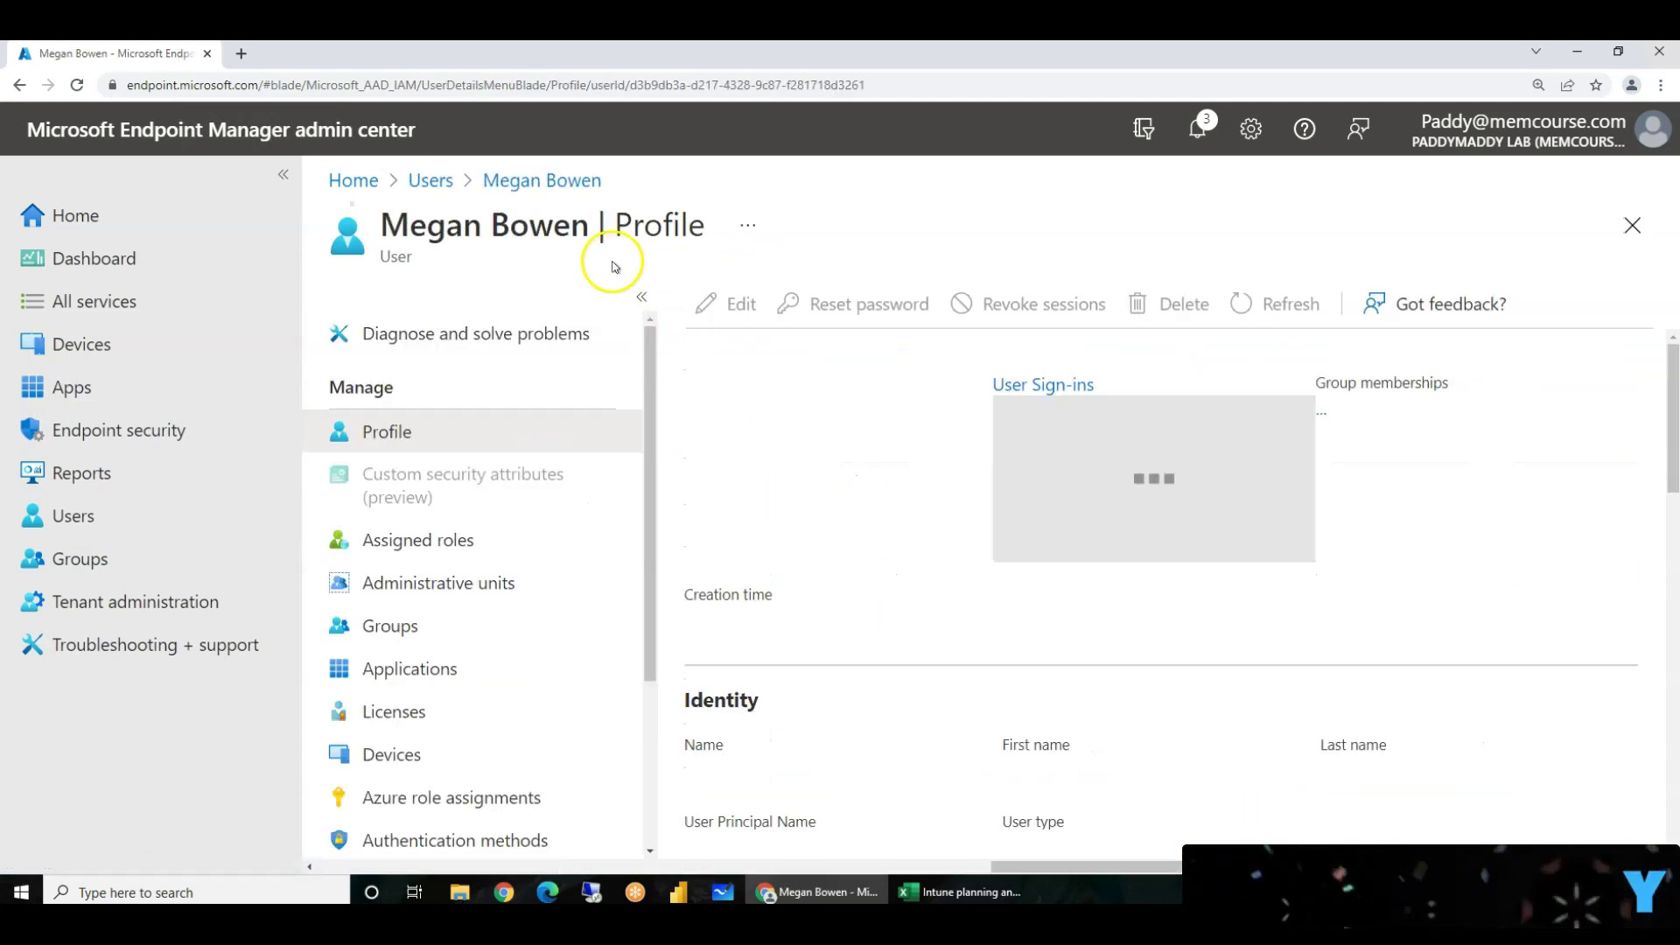
double_click(842, 416)
triple_click(842, 416)
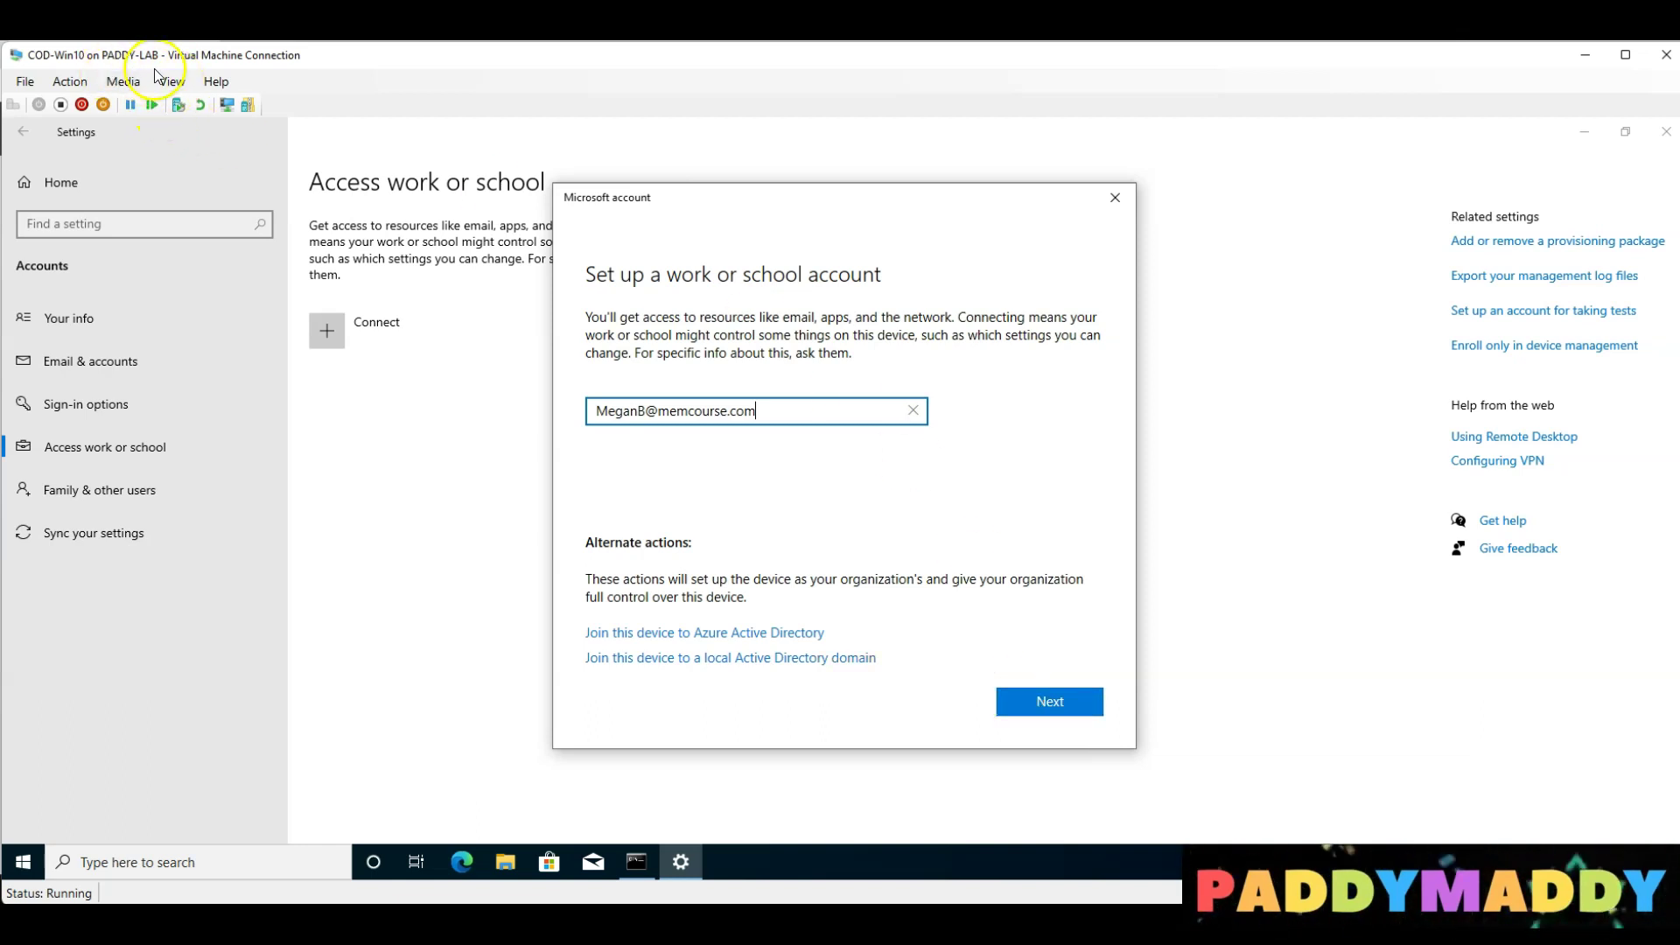
Clear the email address from the work account setup, switch to the browser and open the Azure portal in a new tab
click(912, 411)
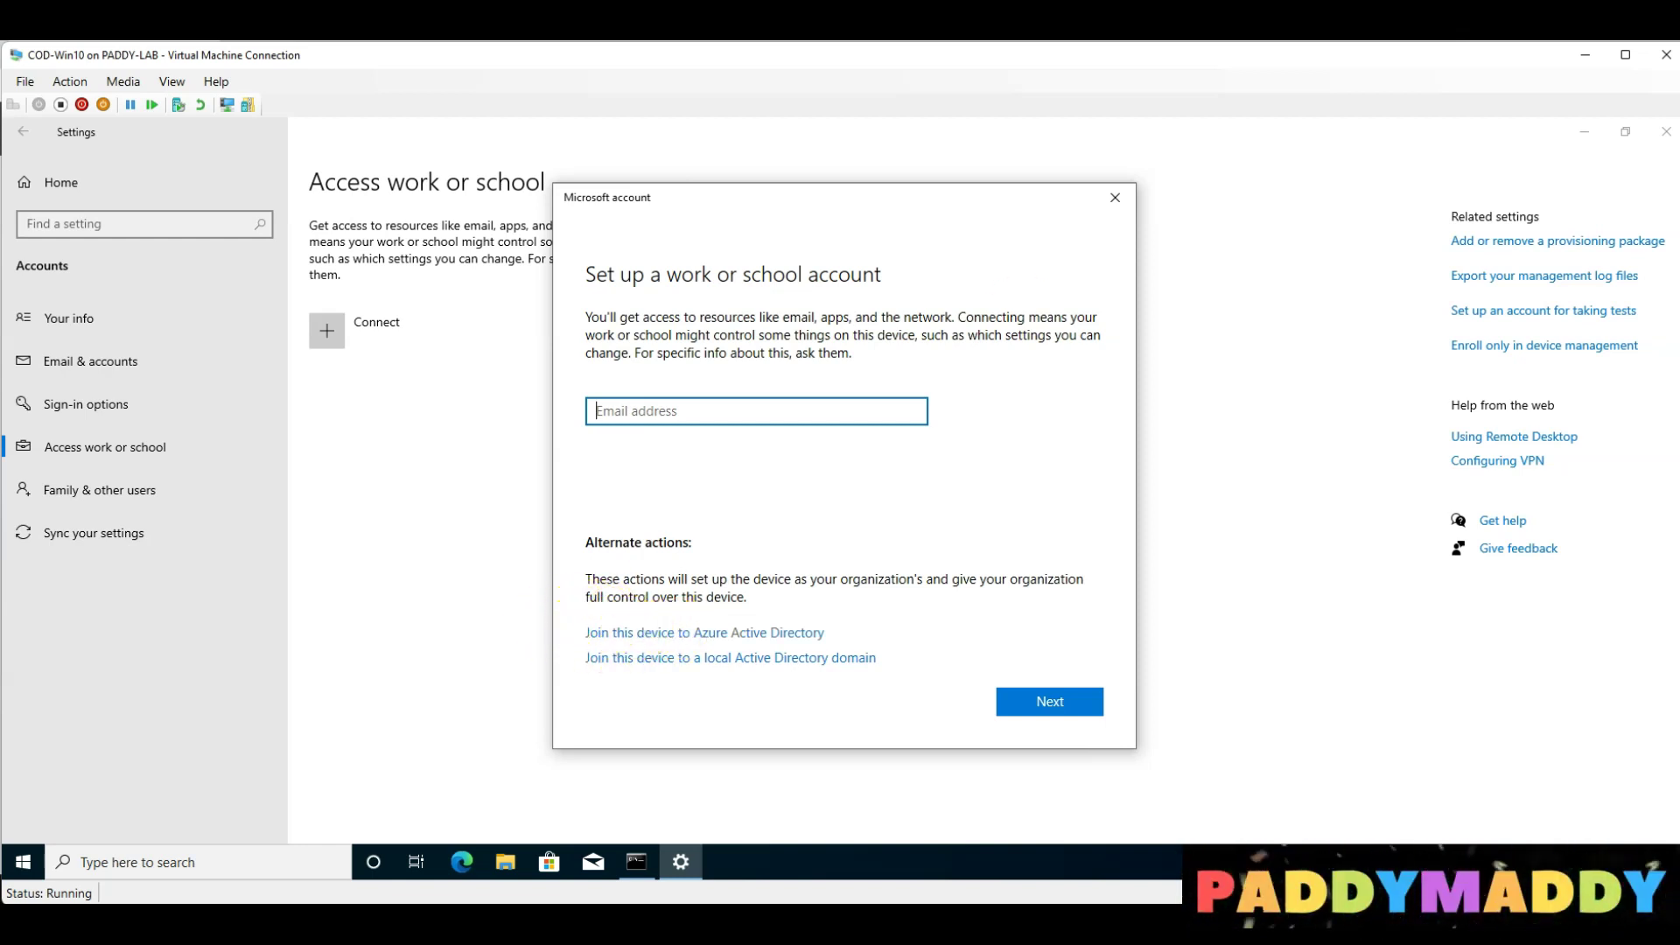
click(1585, 56)
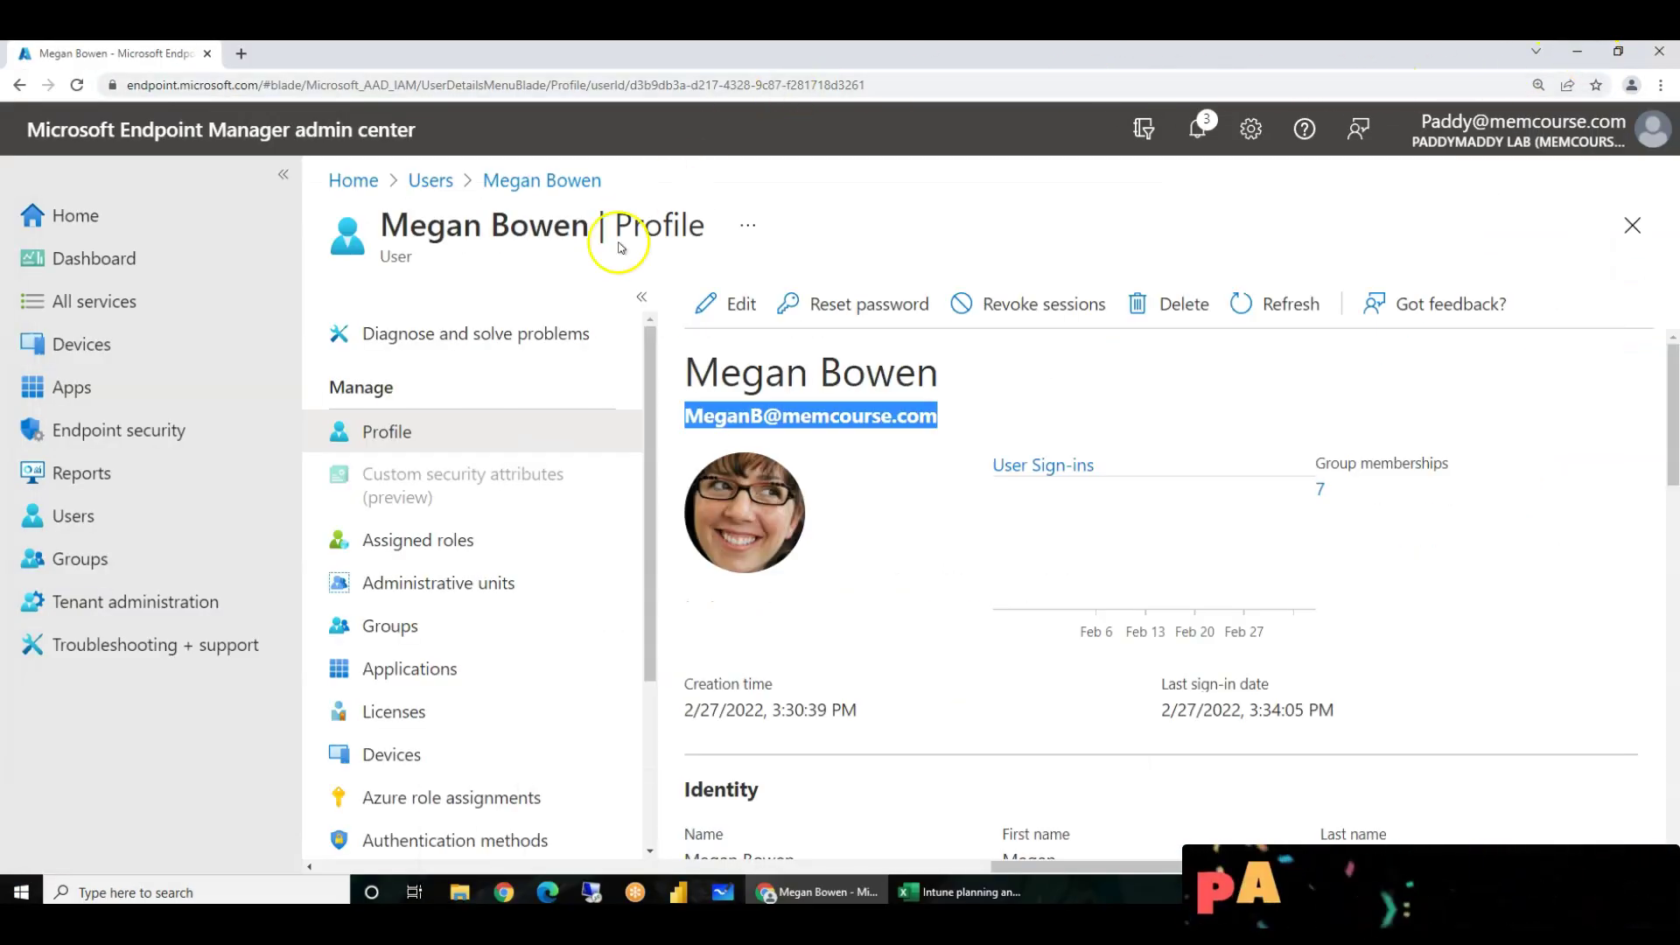
click(242, 54)
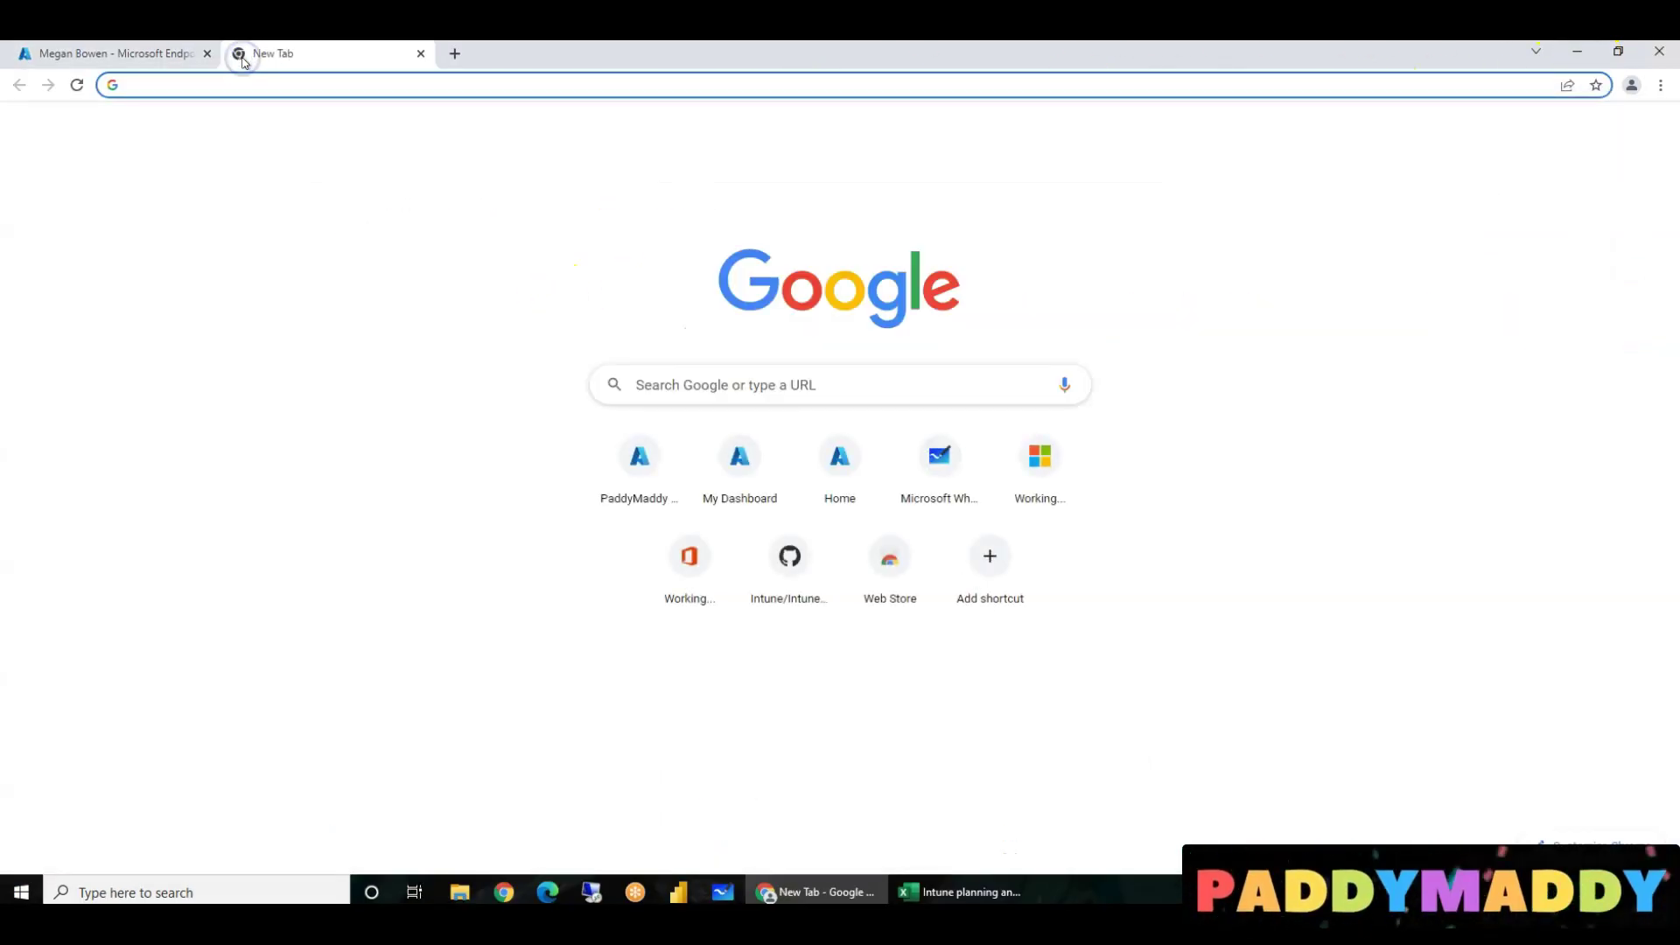
text(porta)
key(Return)
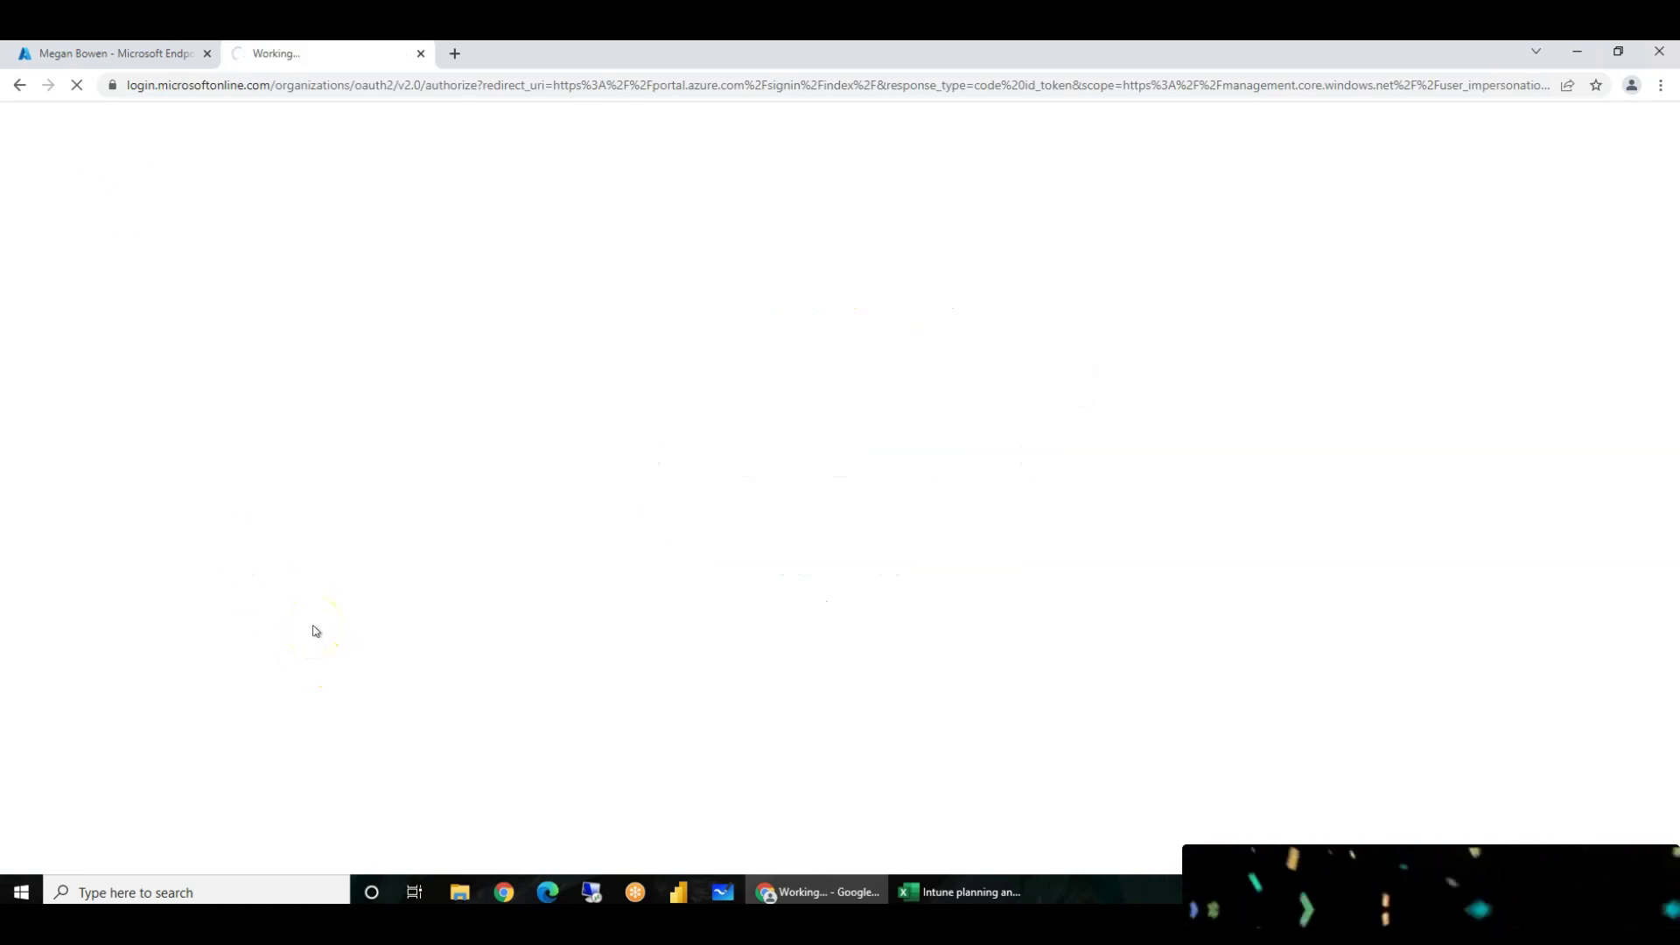
Open All devices in Azure Active Directory, refresh the list and examine the registered devices and their join type
scroll(458, 779, down, 4)
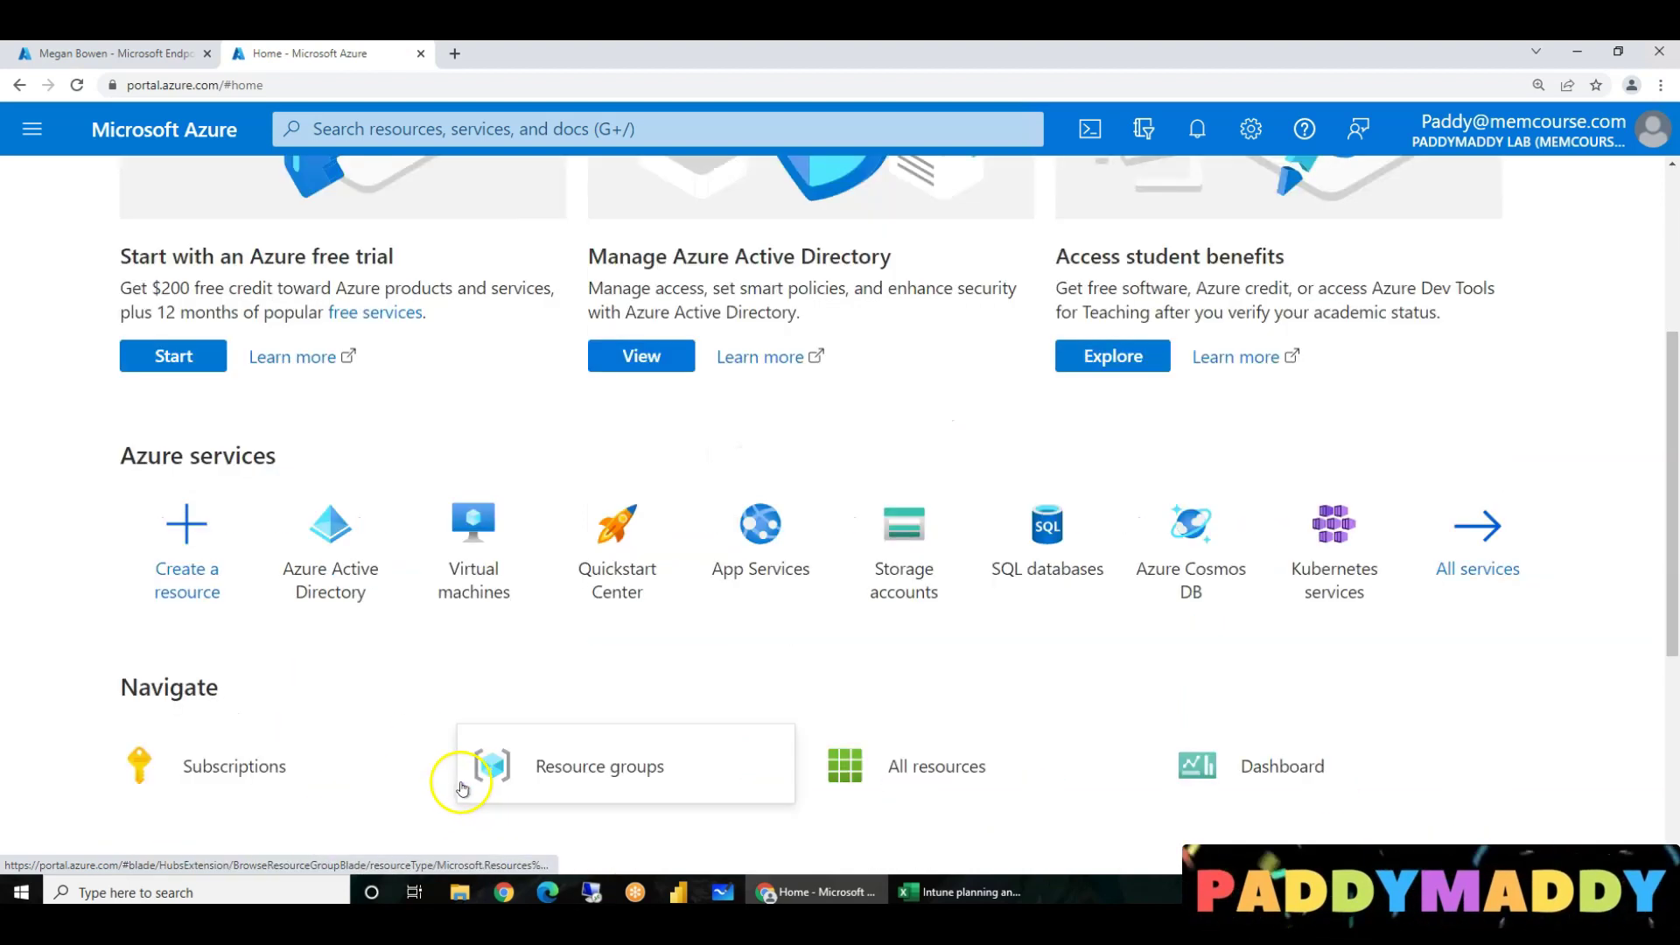
click(347, 547)
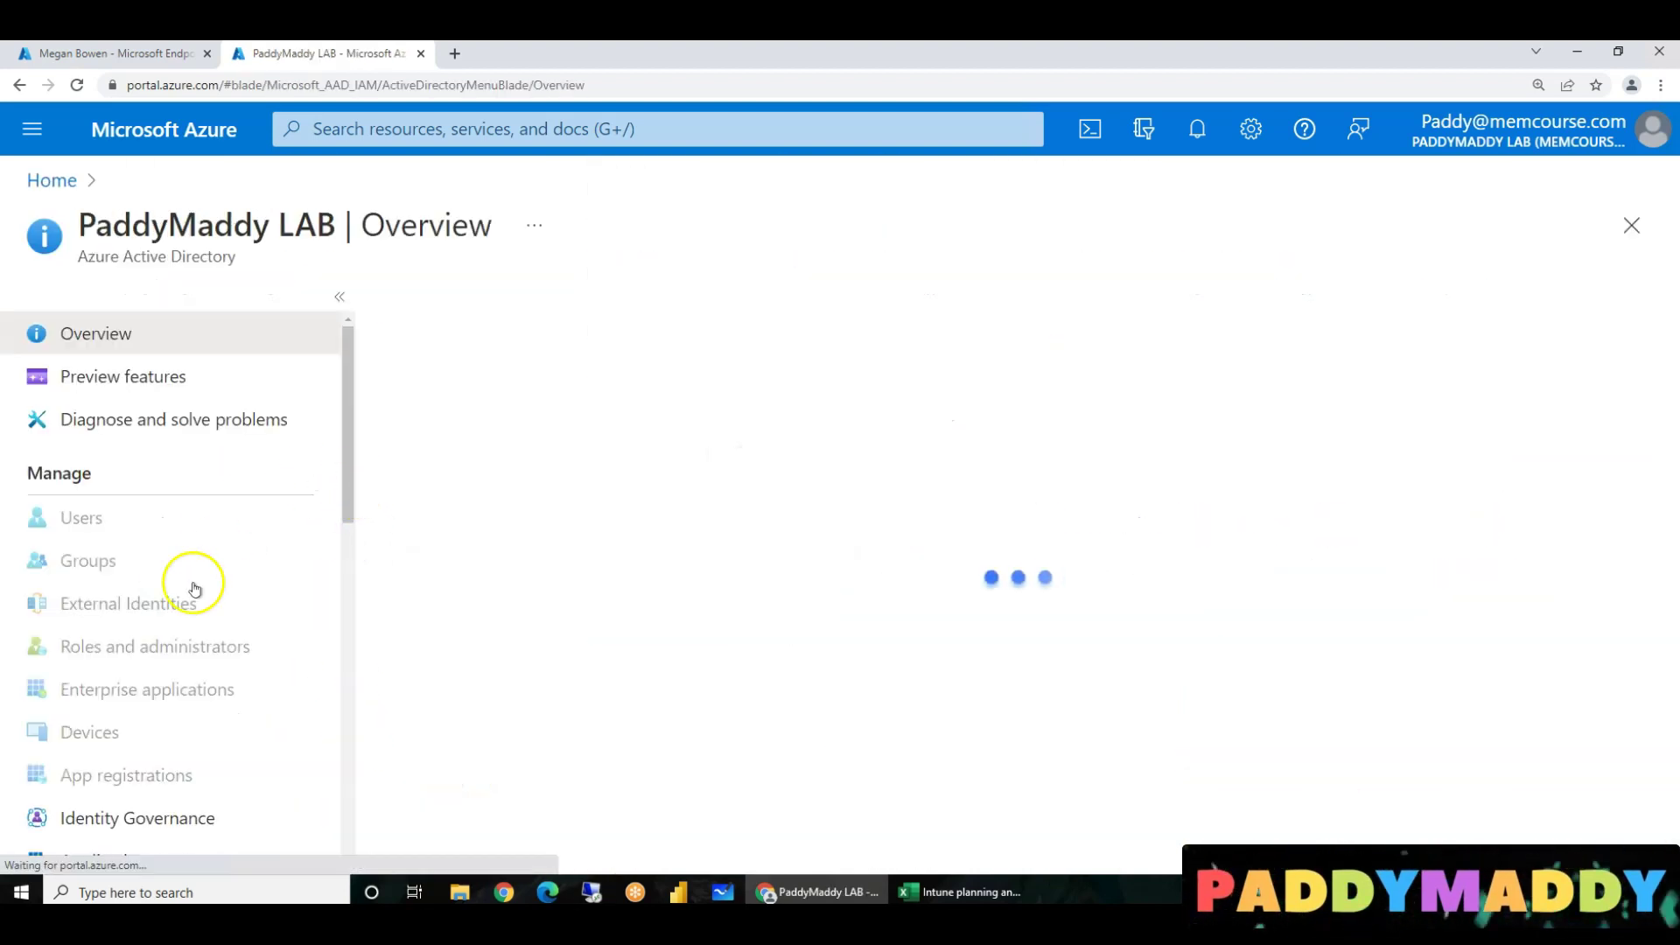
click(114, 736)
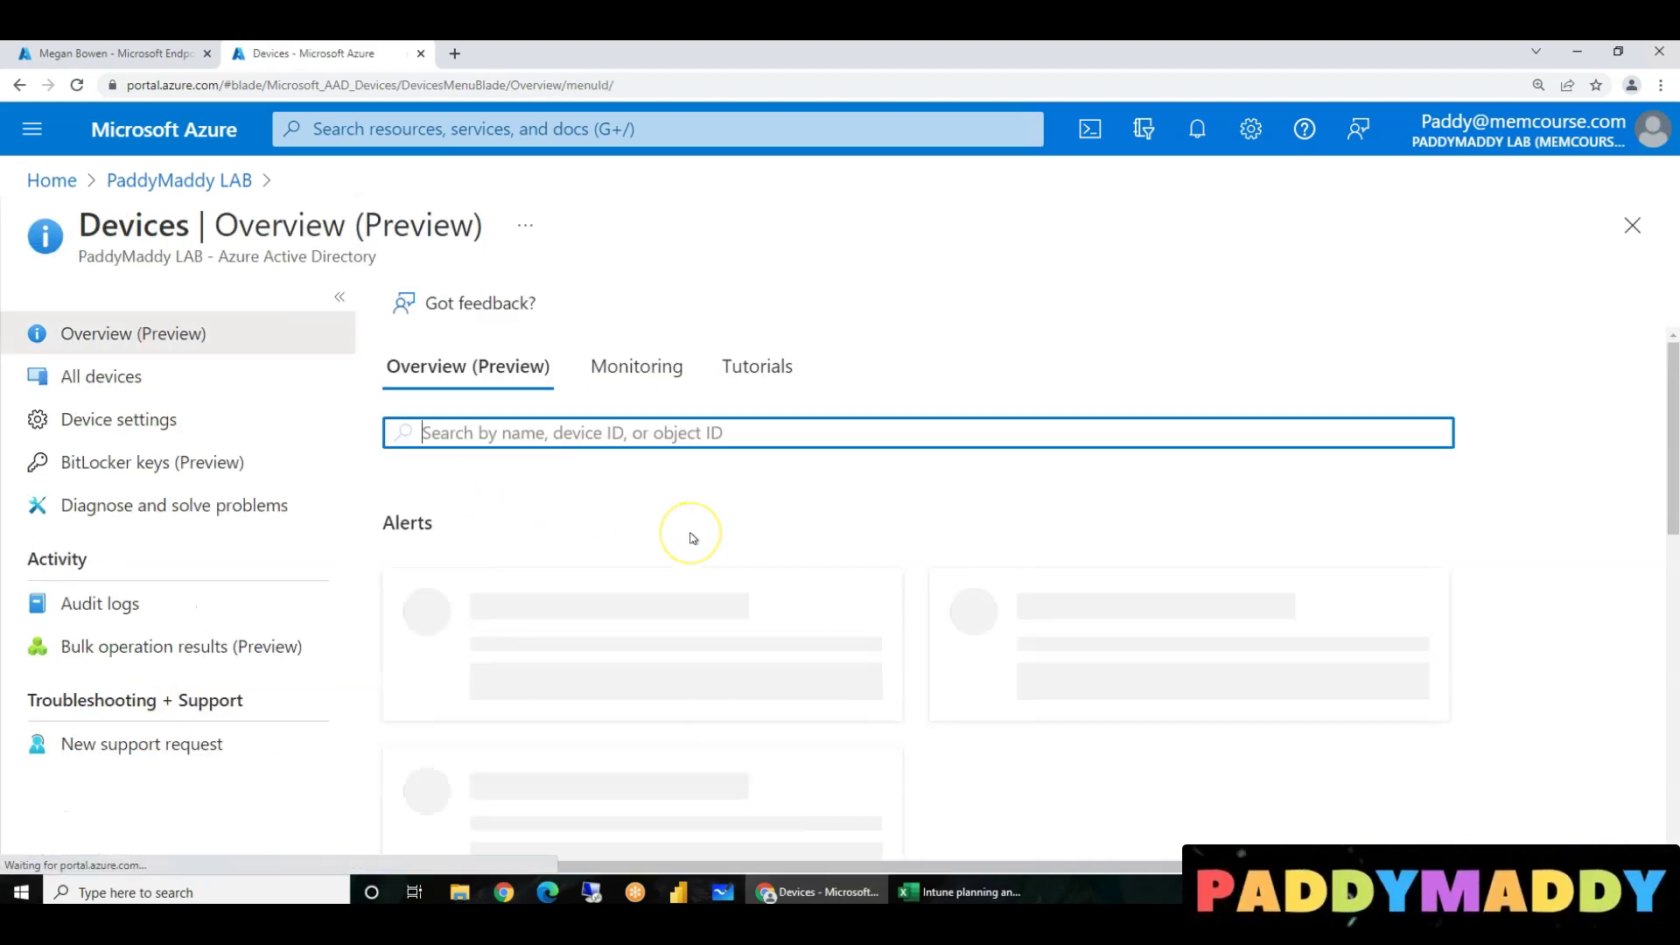
click(137, 383)
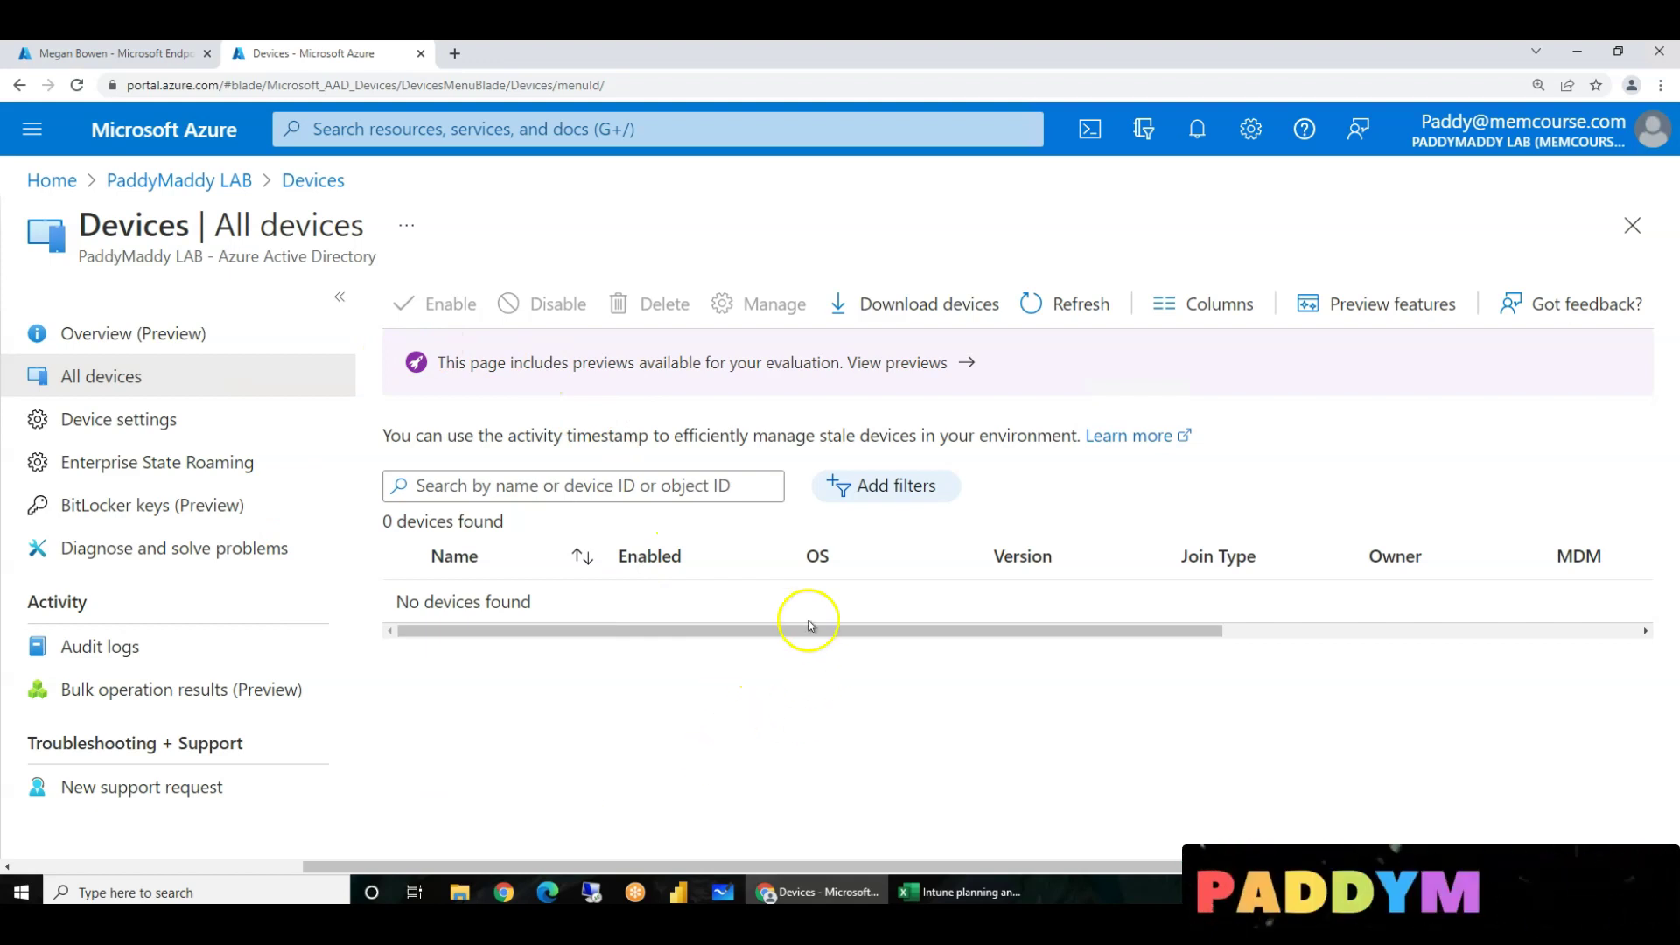
drag(588, 630, 453, 623)
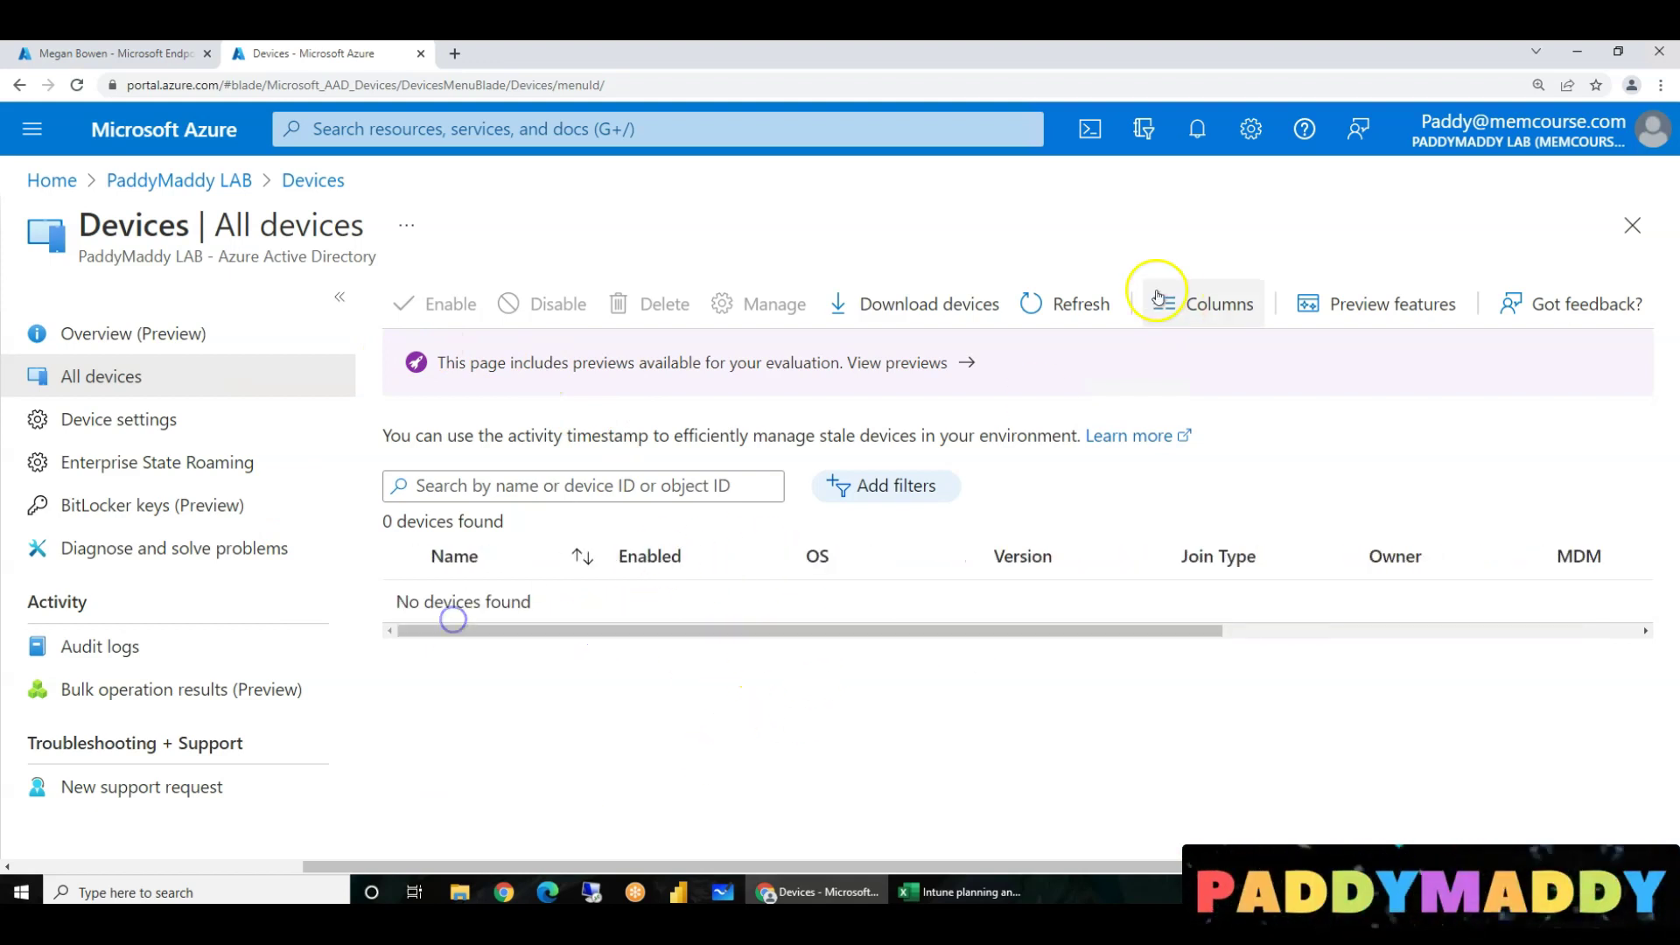
click(1061, 302)
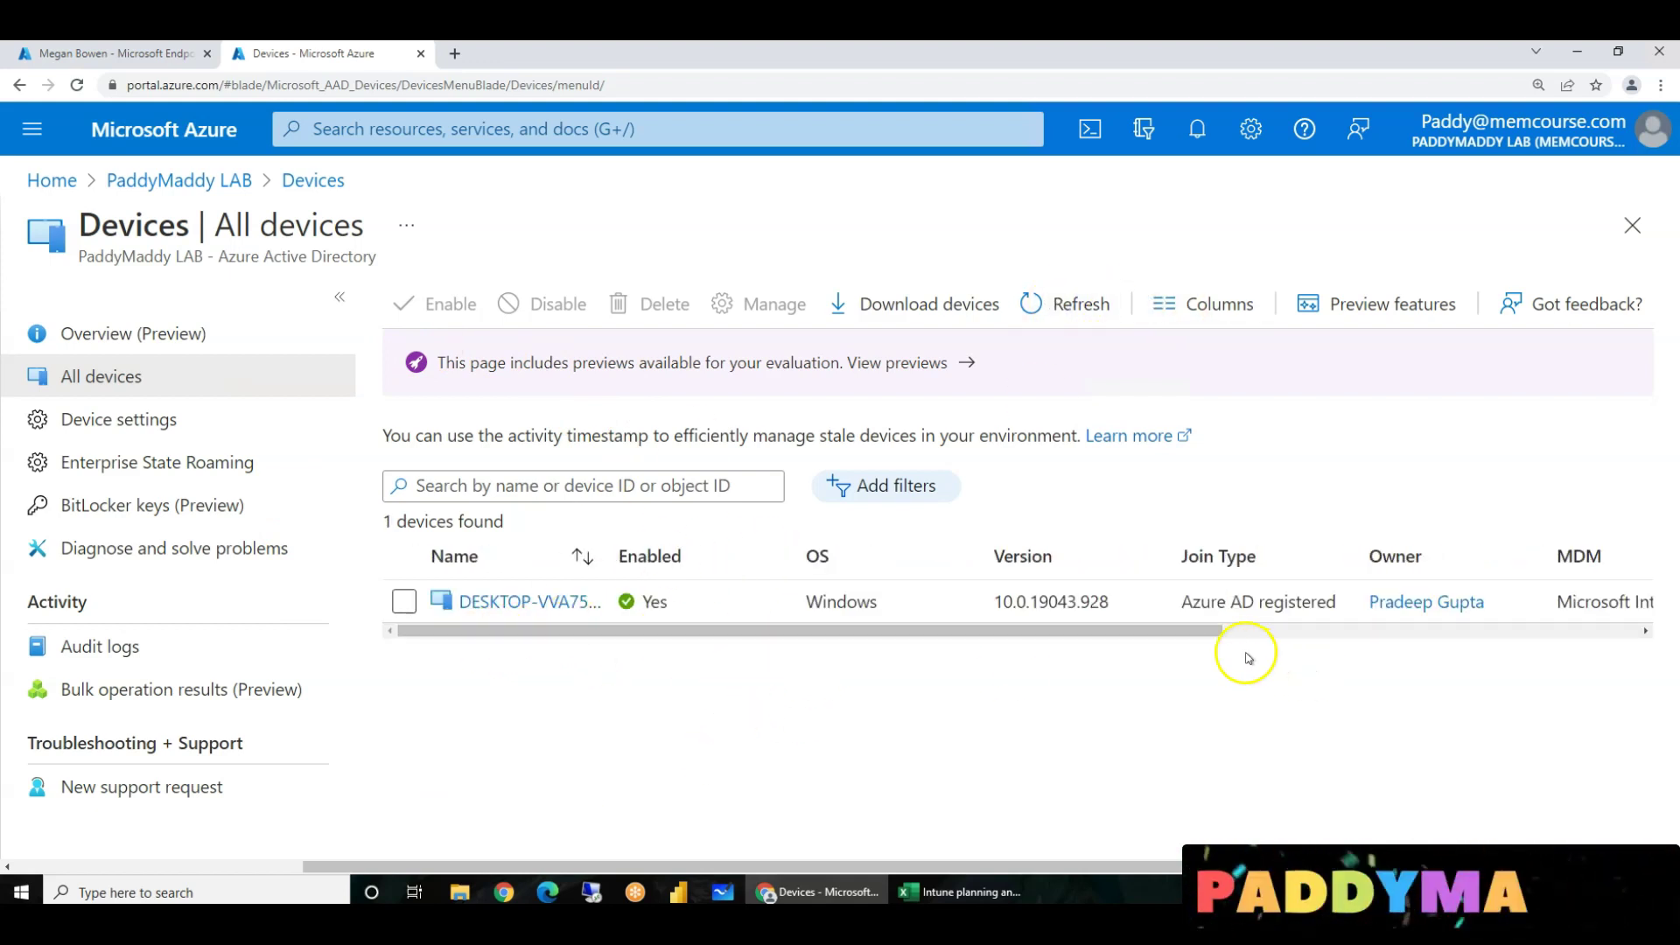
click(1189, 628)
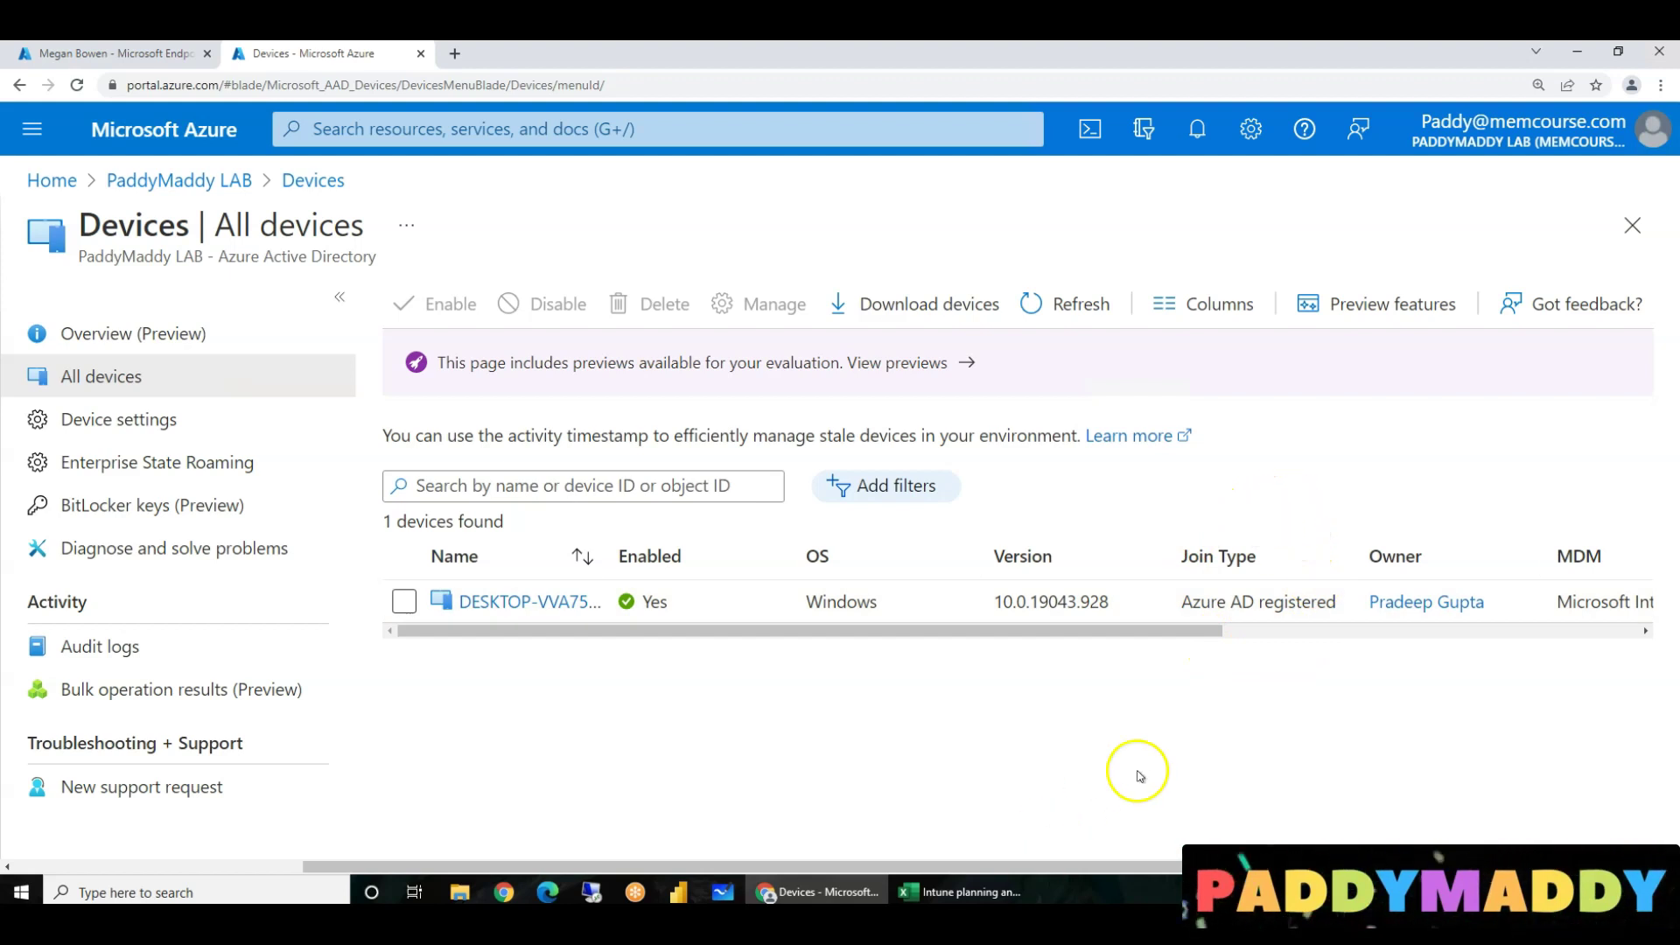
Back in the virtual machine, start joining it to Azure Active Directory with the lab user's email and password, skipping the security defaults setup
click(592, 891)
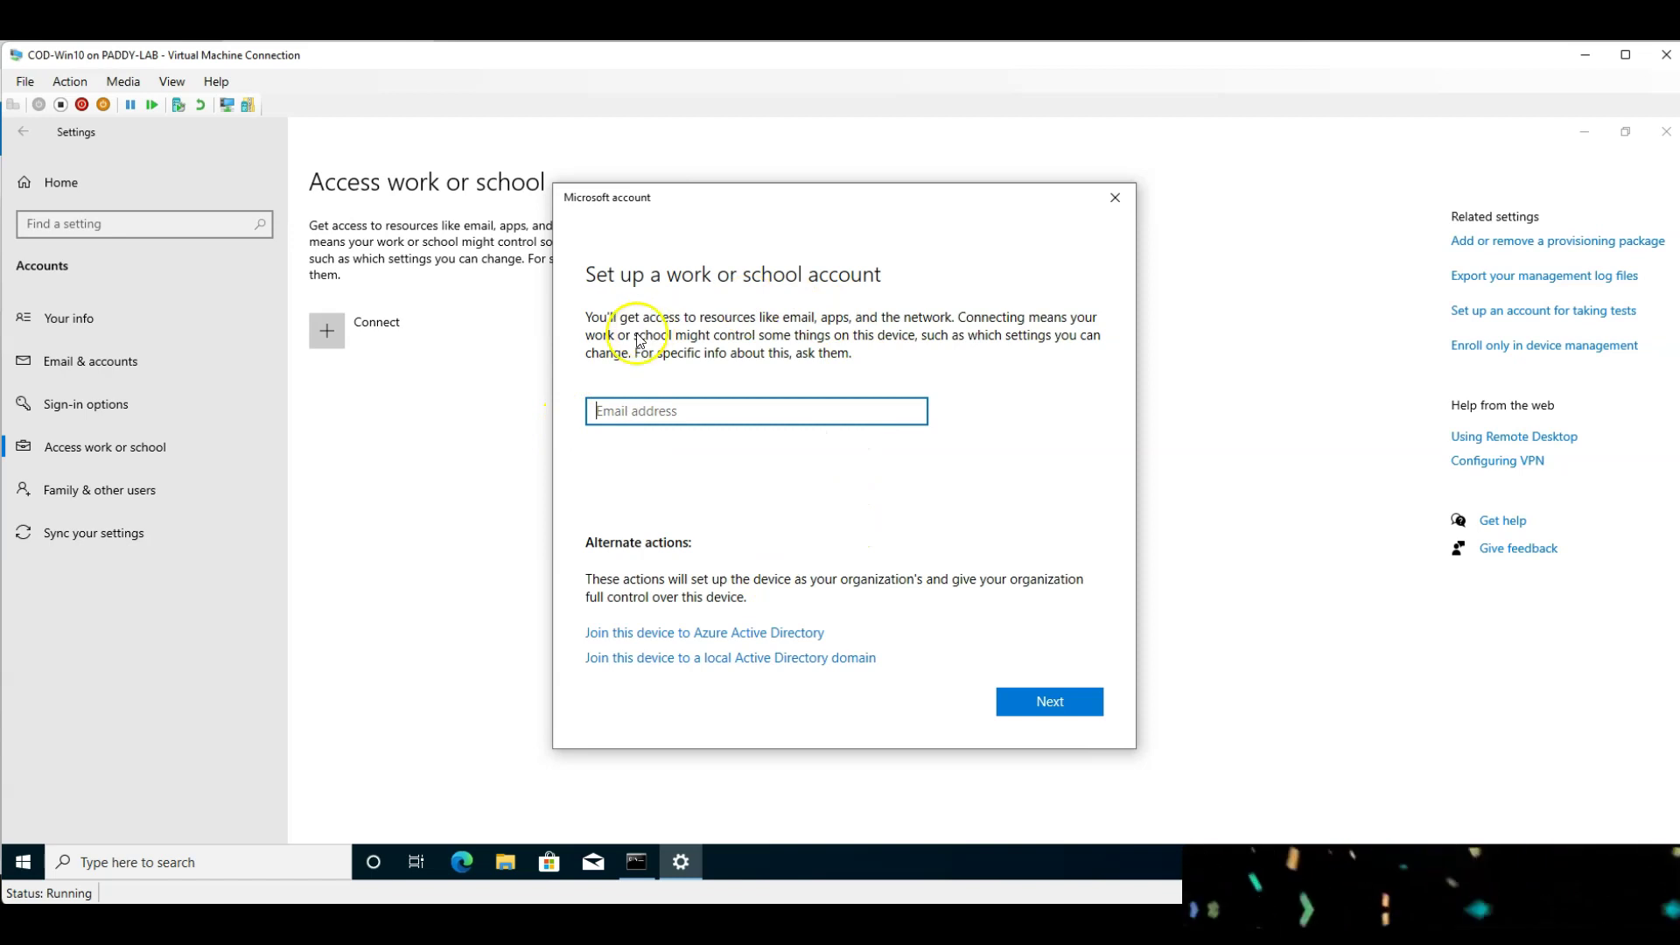
click(694, 635)
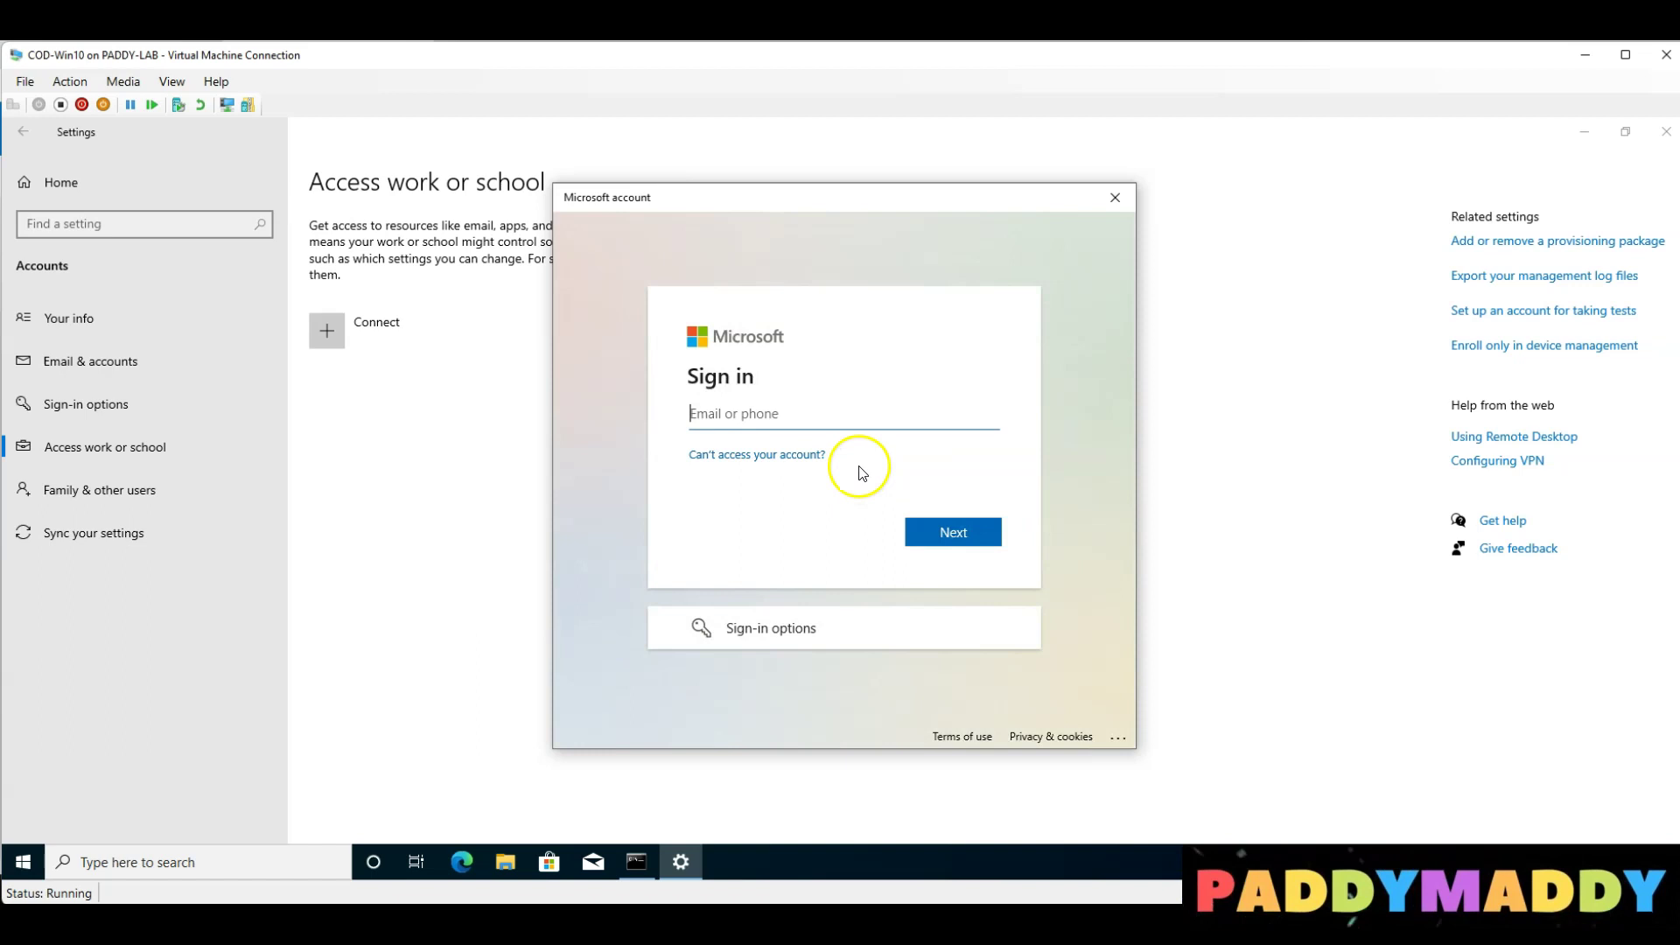
key(ctrl+v)
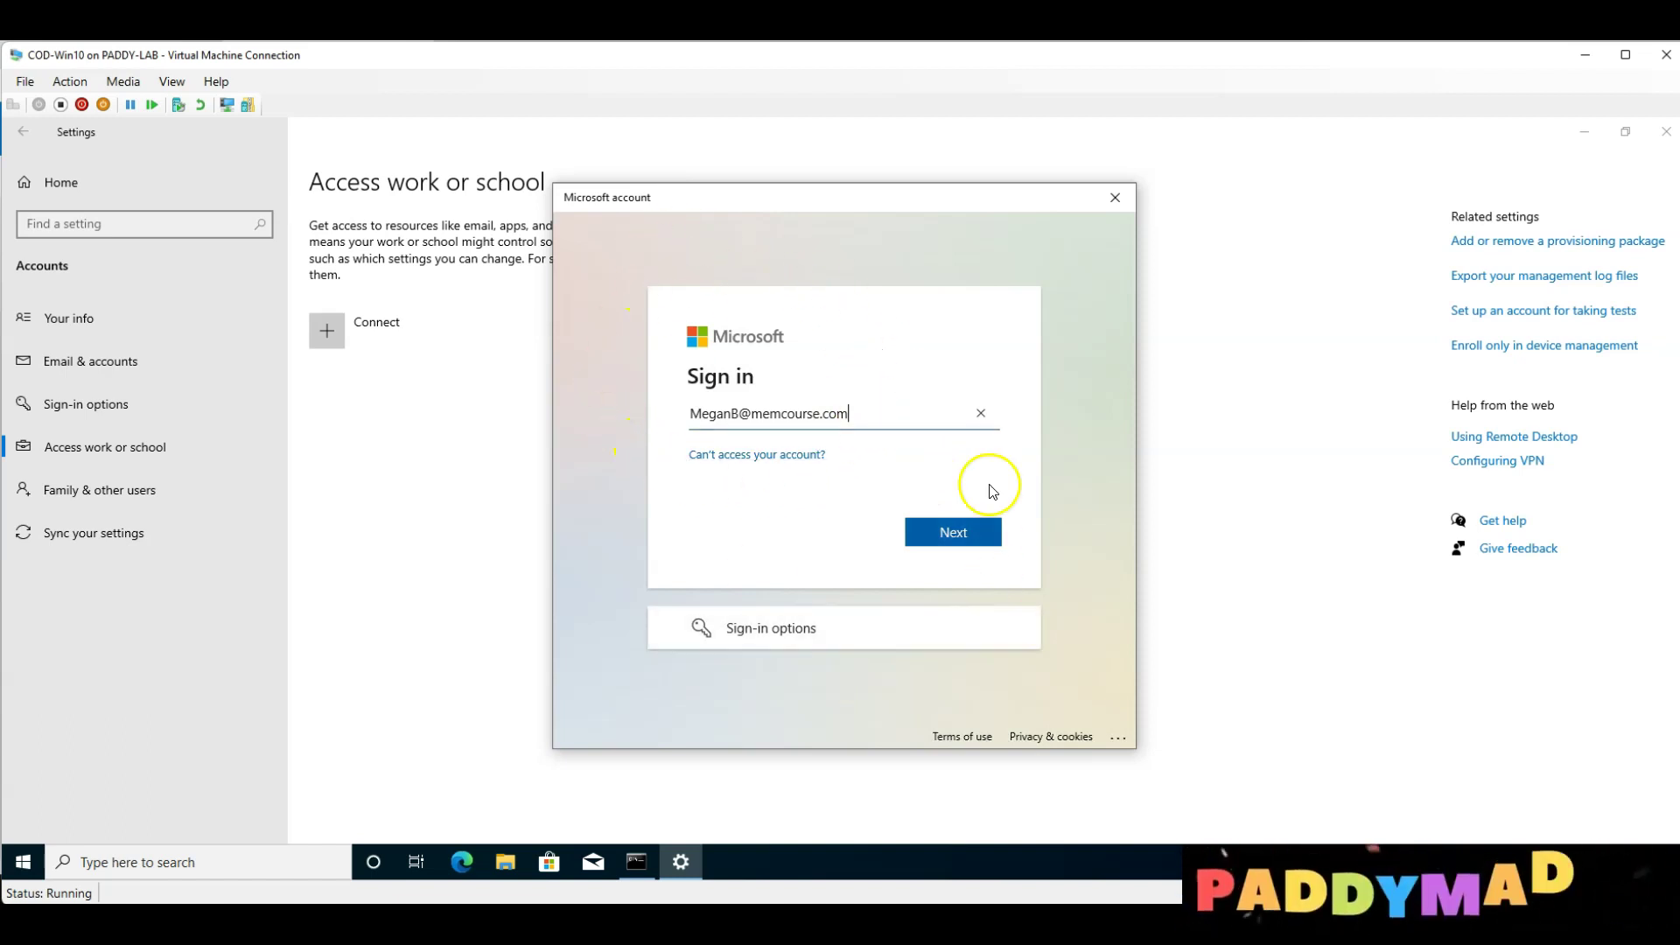
click(958, 541)
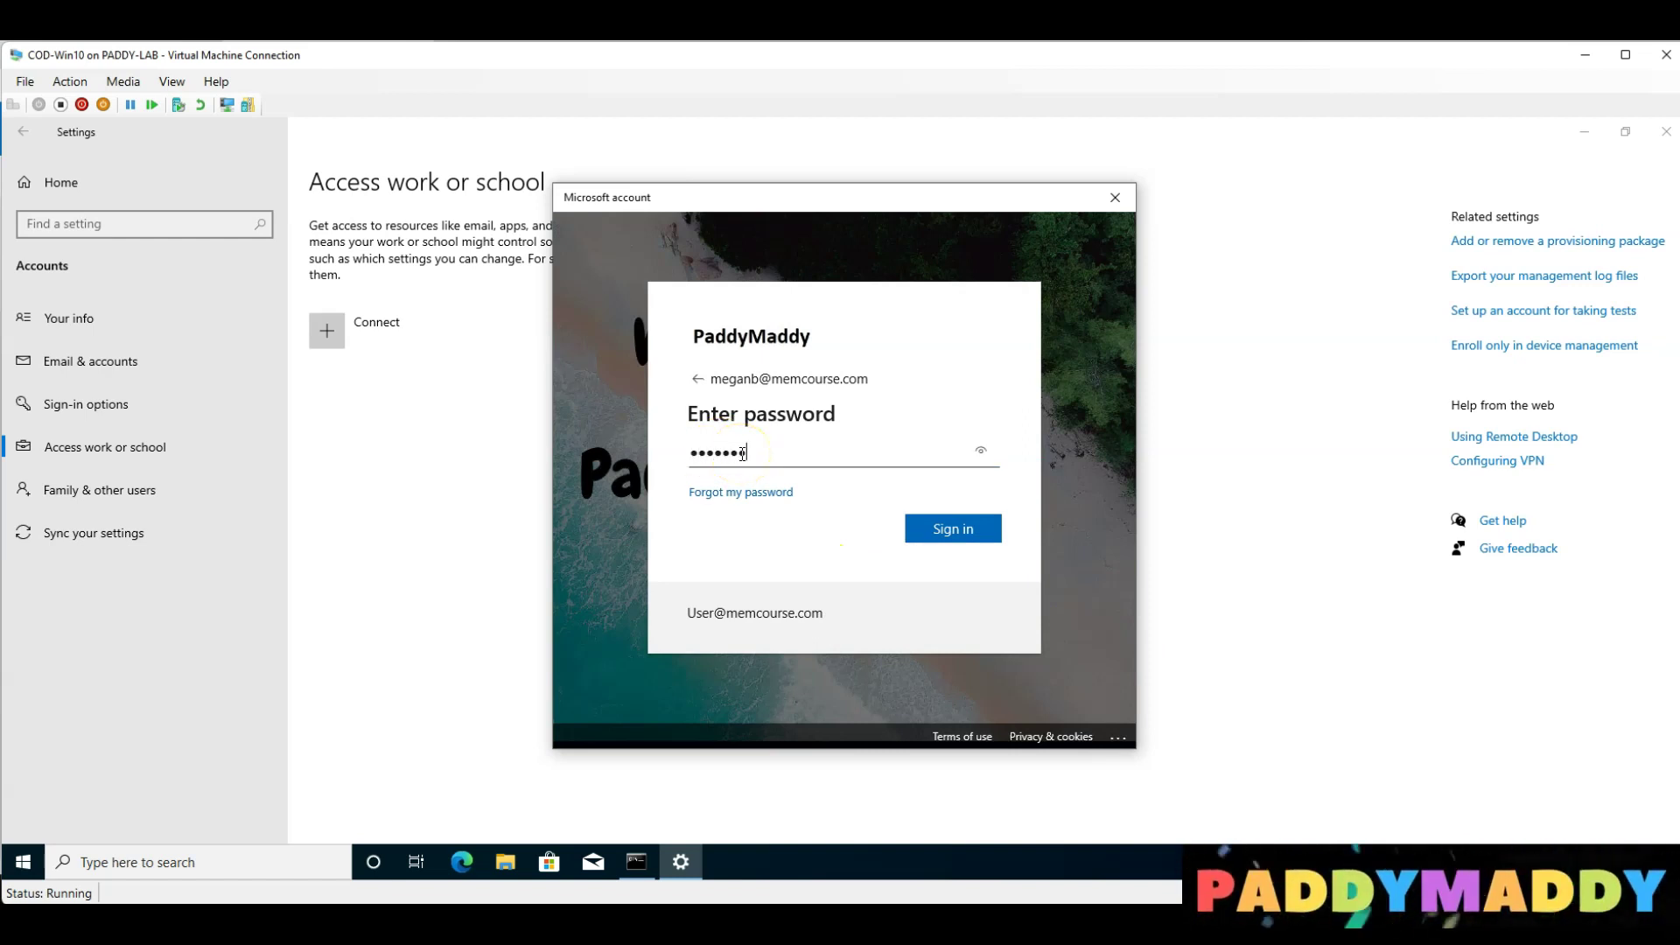
key(Return)
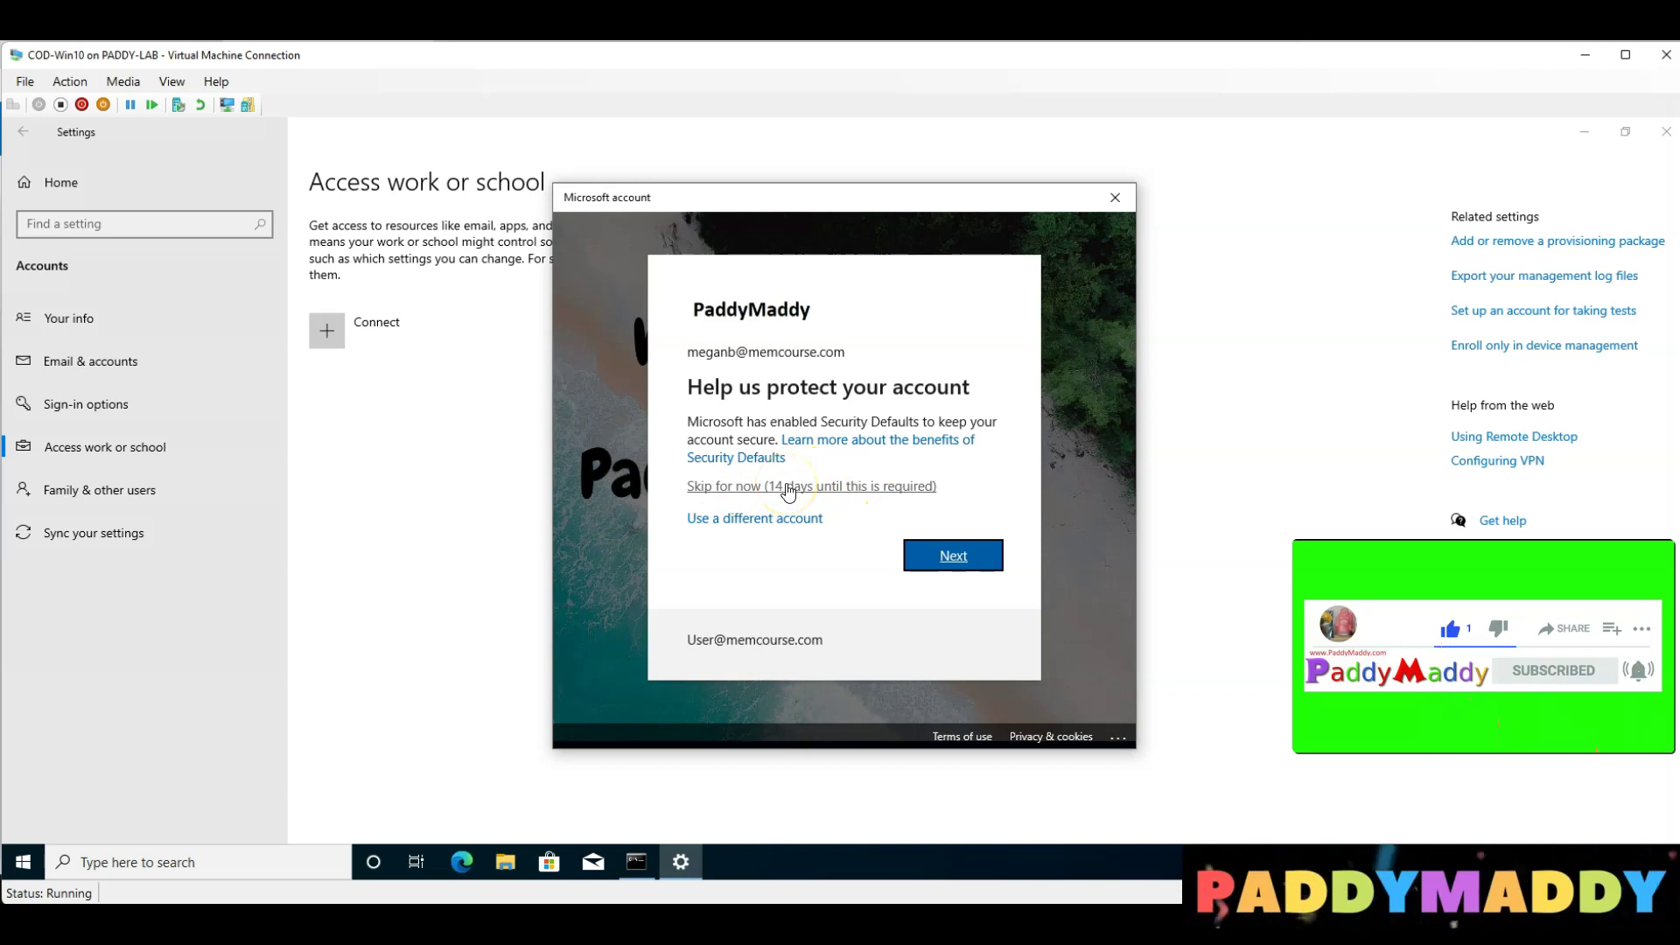
click(919, 486)
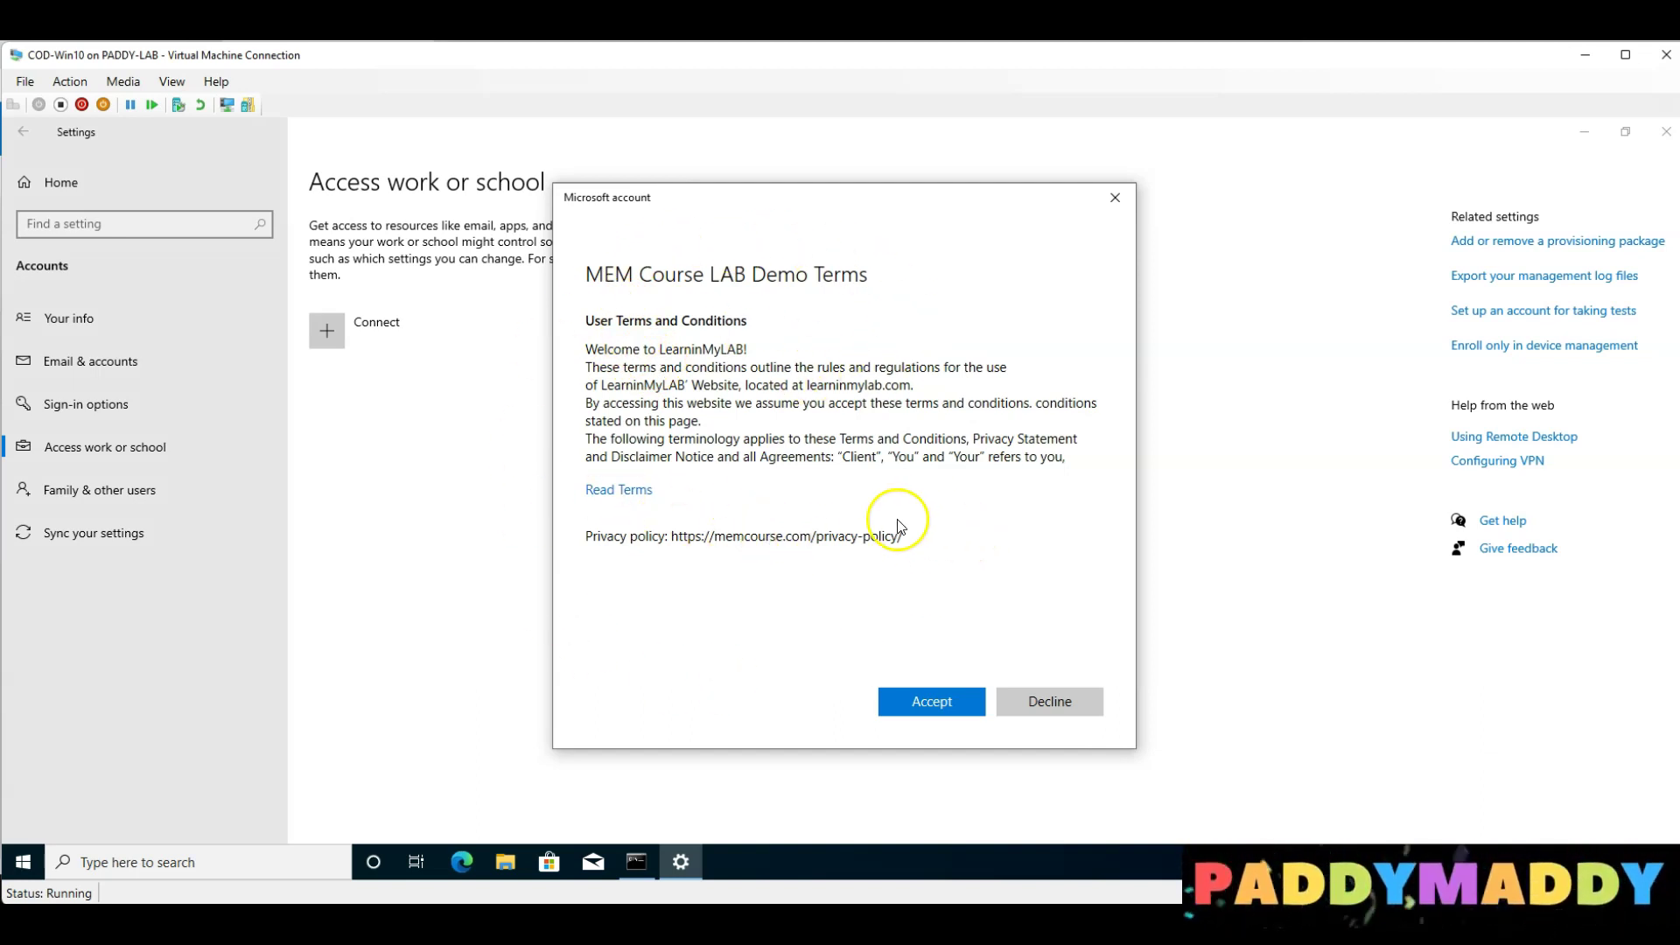
Read through the full MEM Course LAB Demo Terms and accept them
click(638, 489)
scroll(814, 383, down, 5)
drag(984, 250, 967, 543)
click(825, 617)
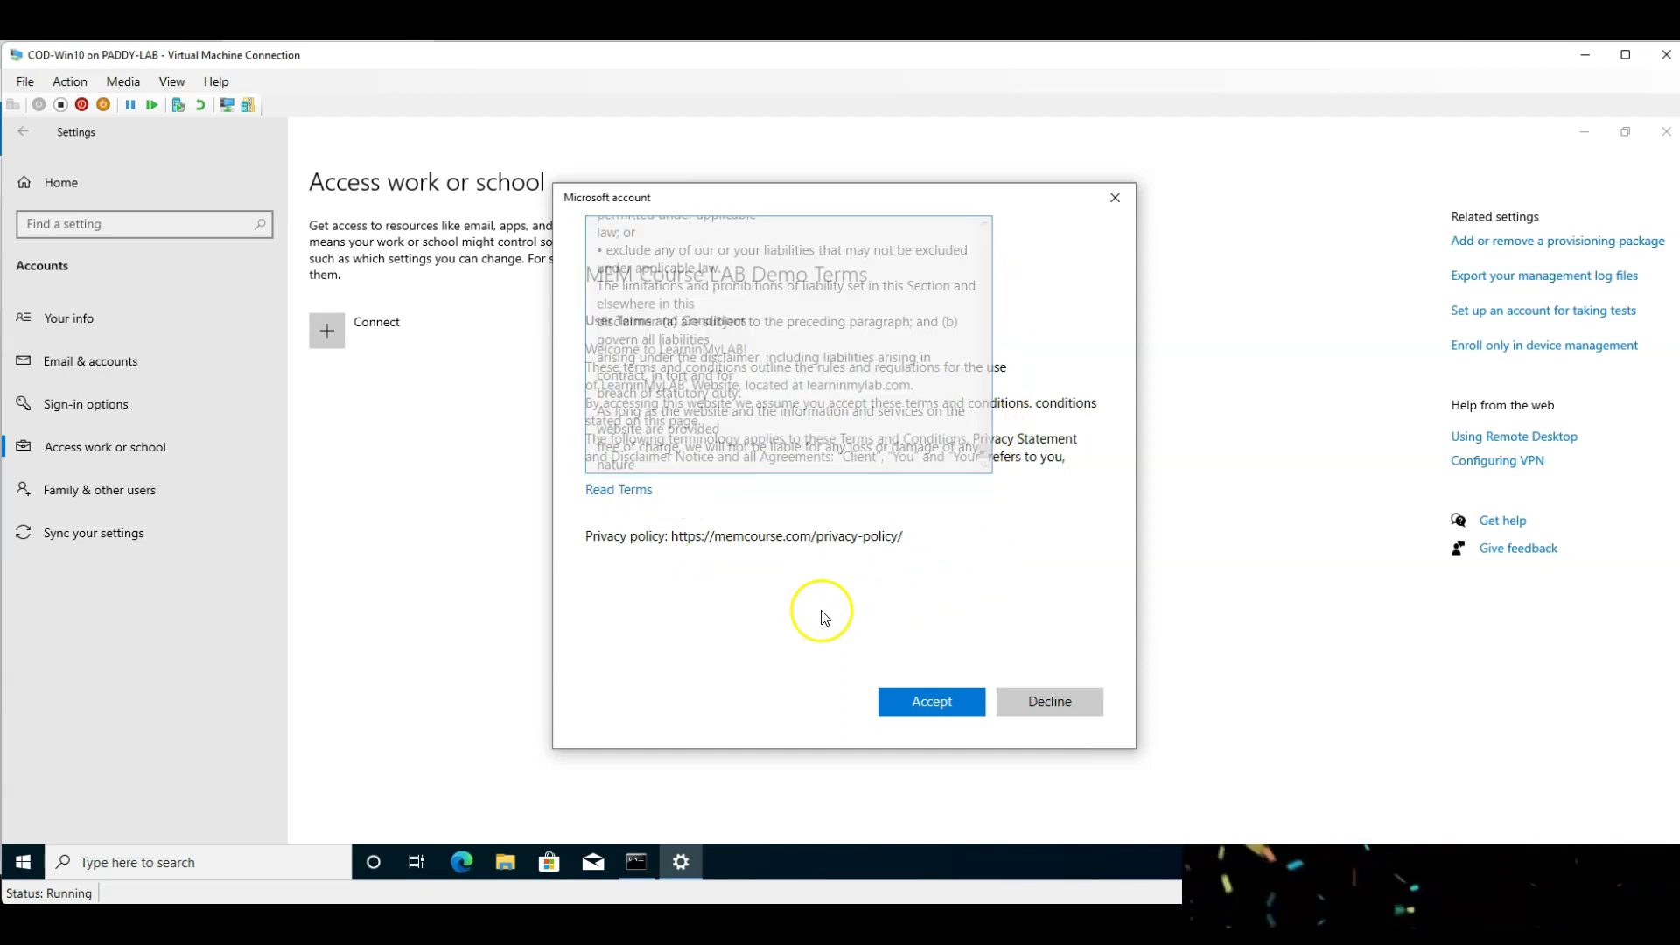
click(933, 702)
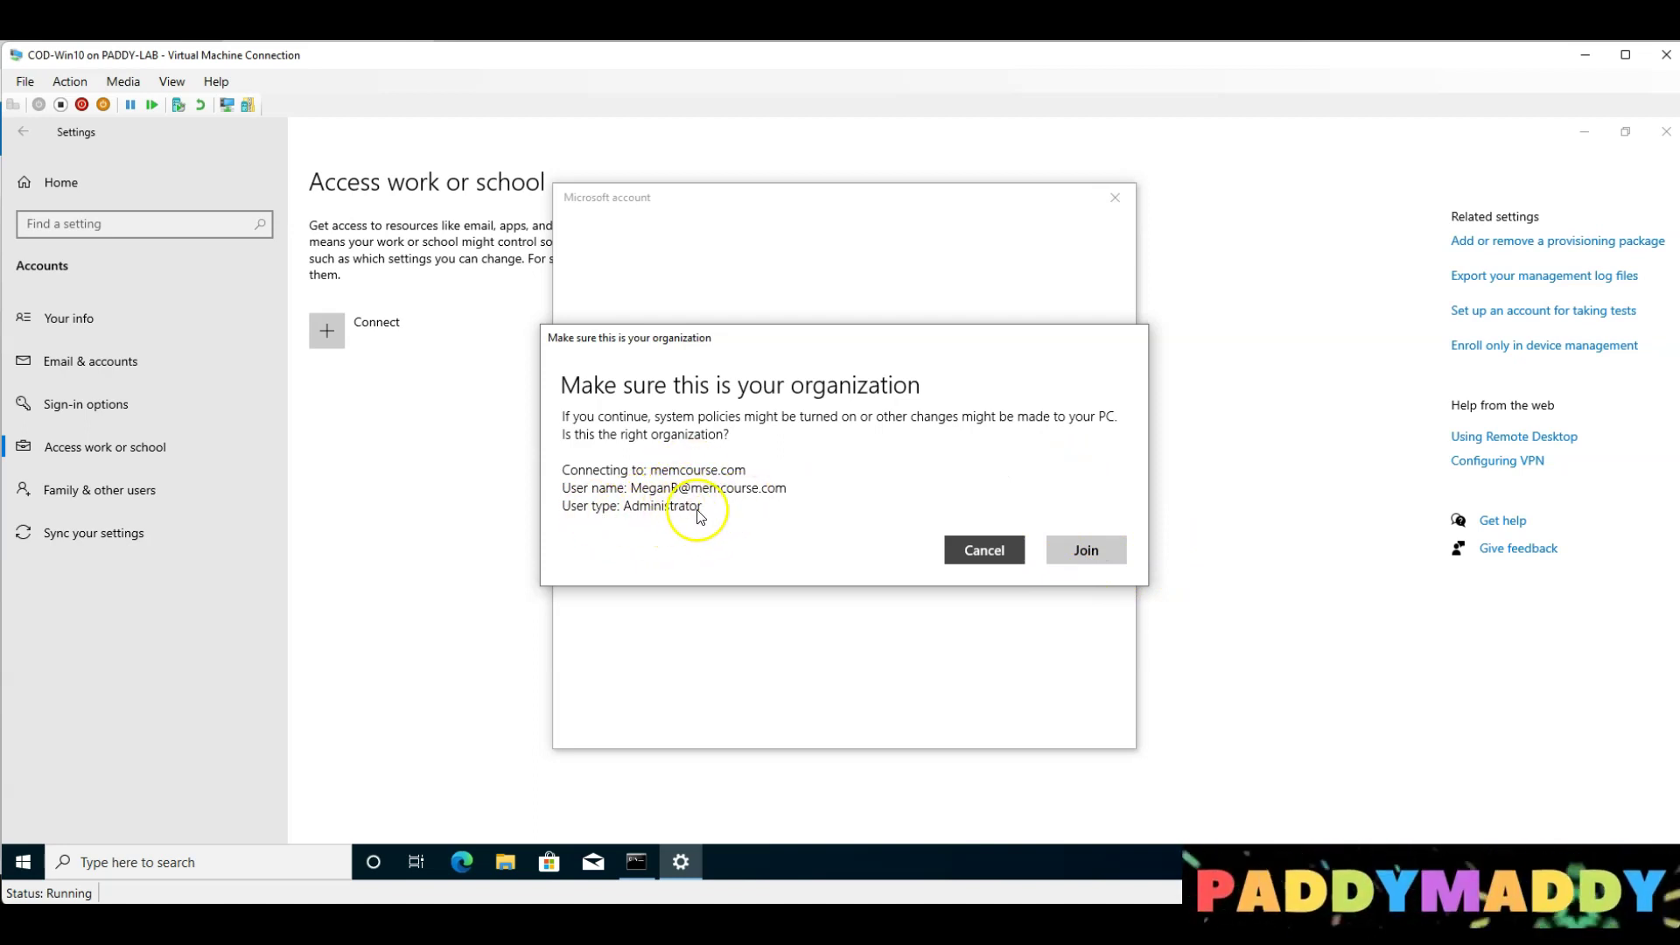
Confirm joining the device to the memcourse.com organization
click(22, 861)
click(23, 862)
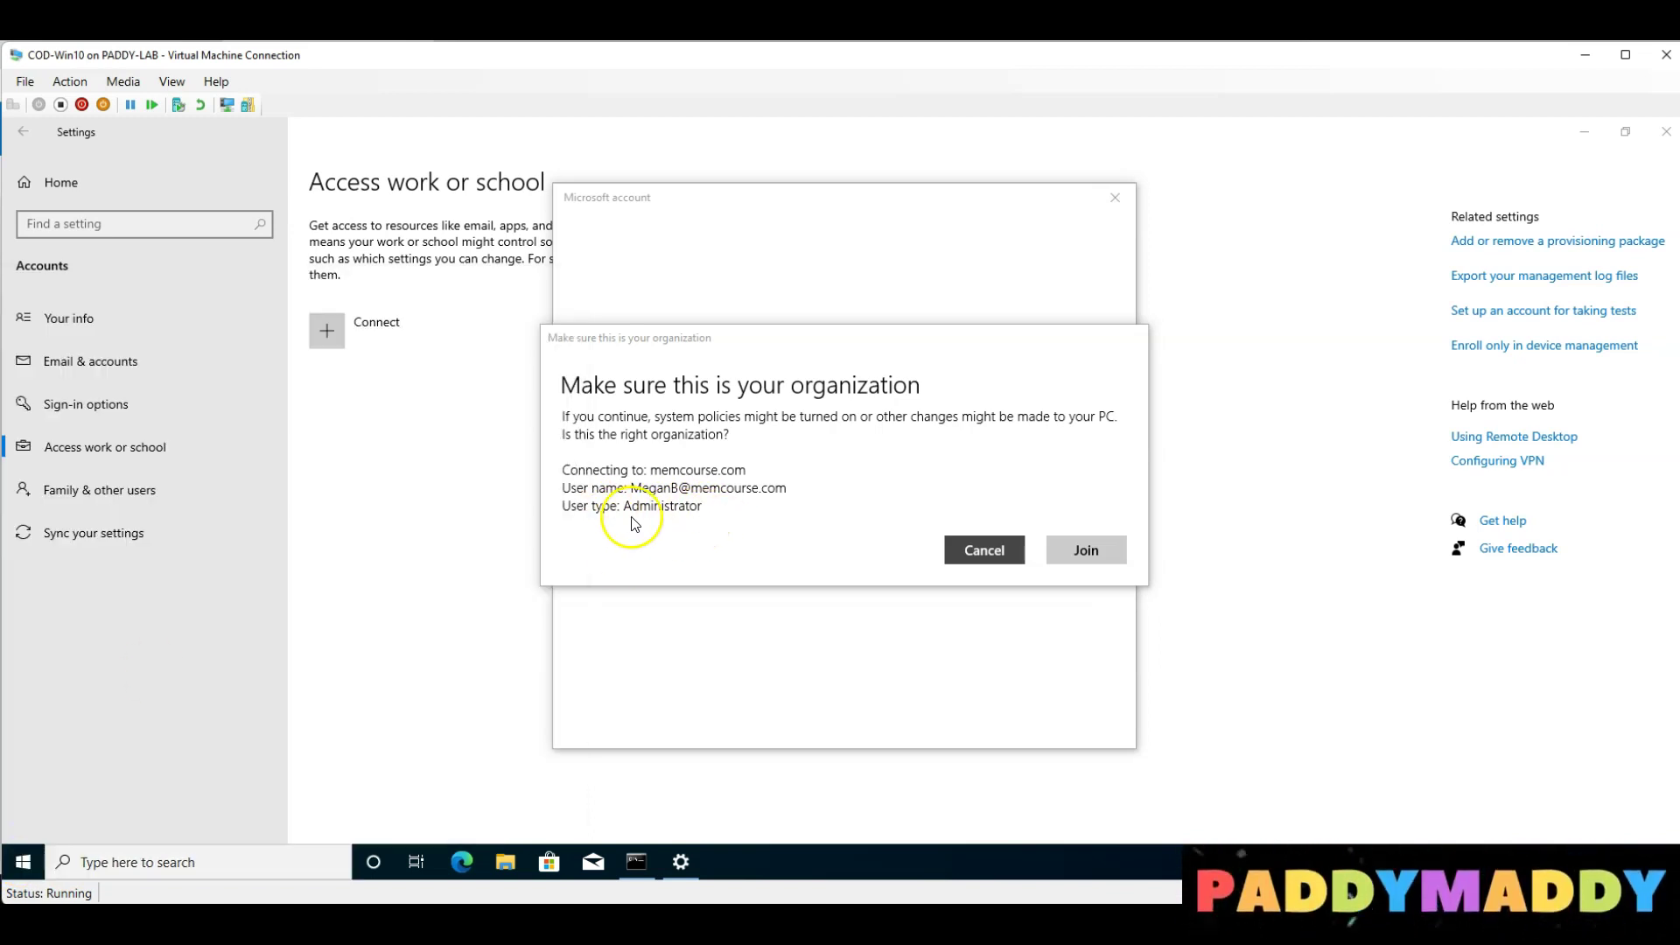
click(1084, 552)
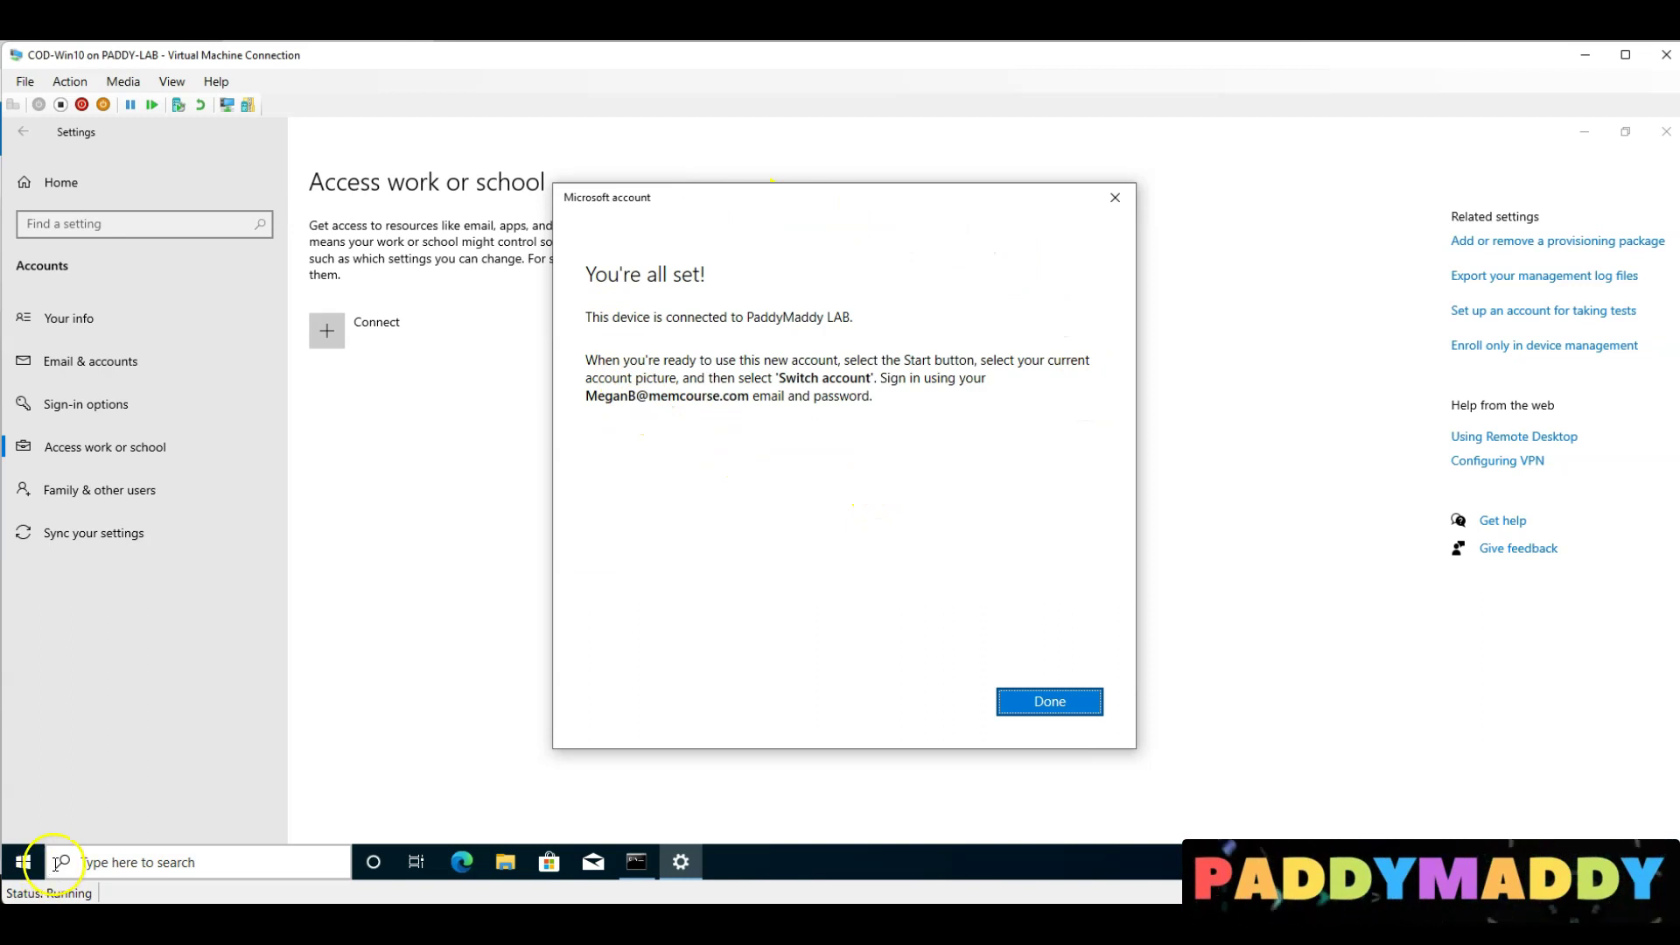
Compare the account shown by whoami in the Command Prompt with the account named in the join completion dialog
click(636, 862)
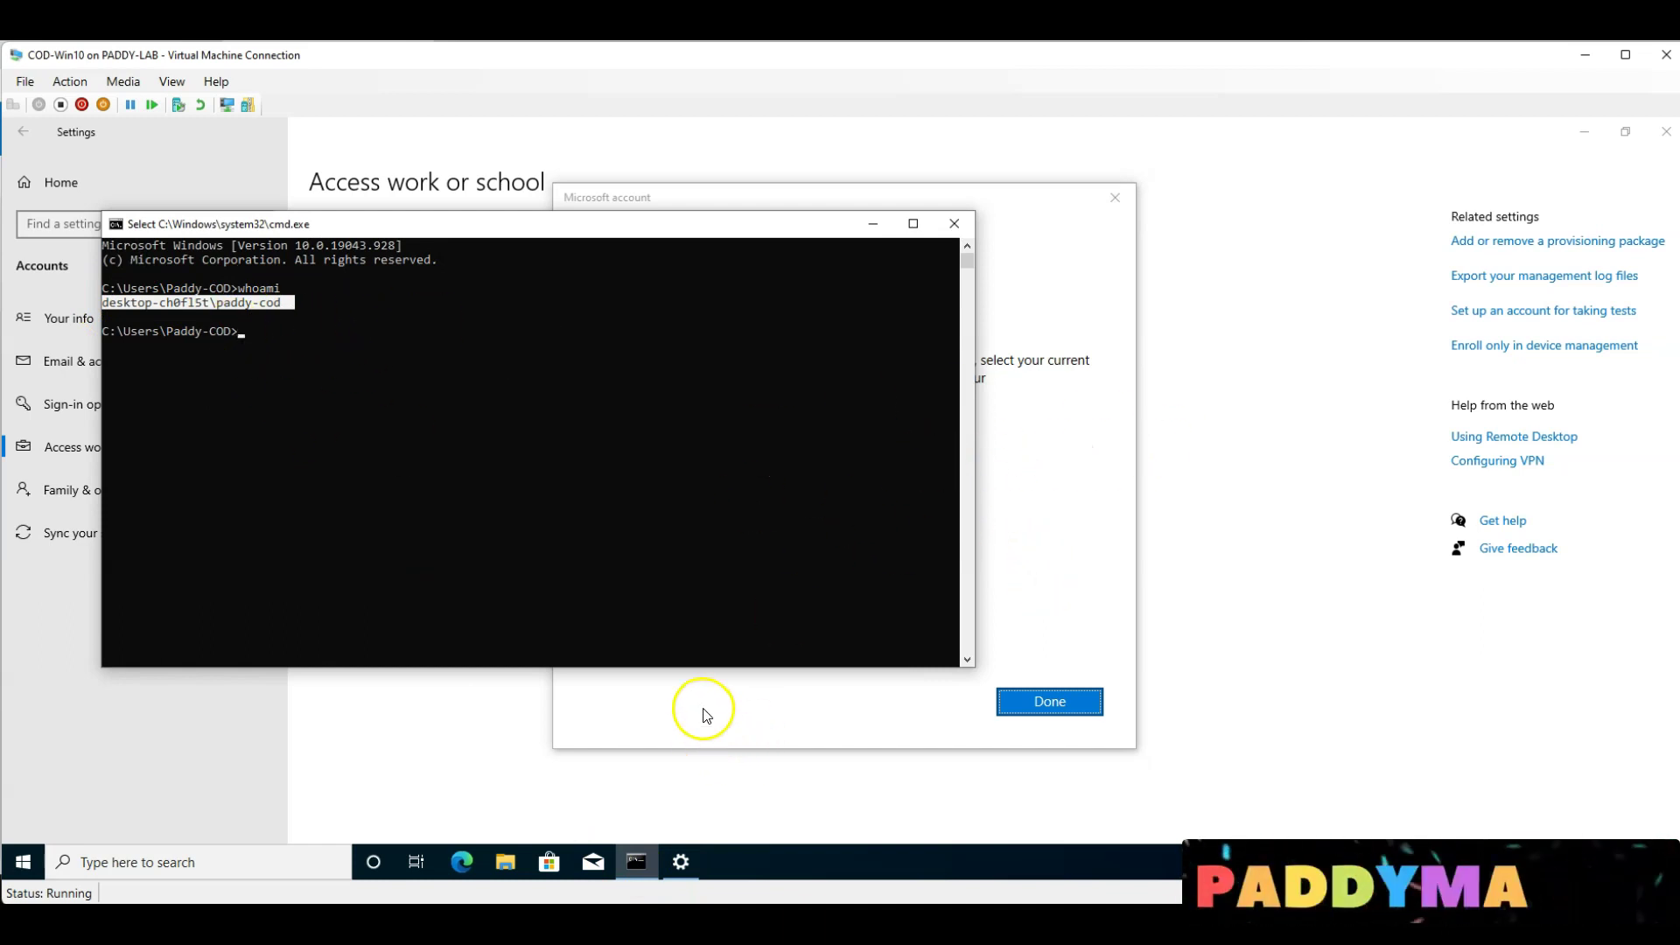
click(709, 733)
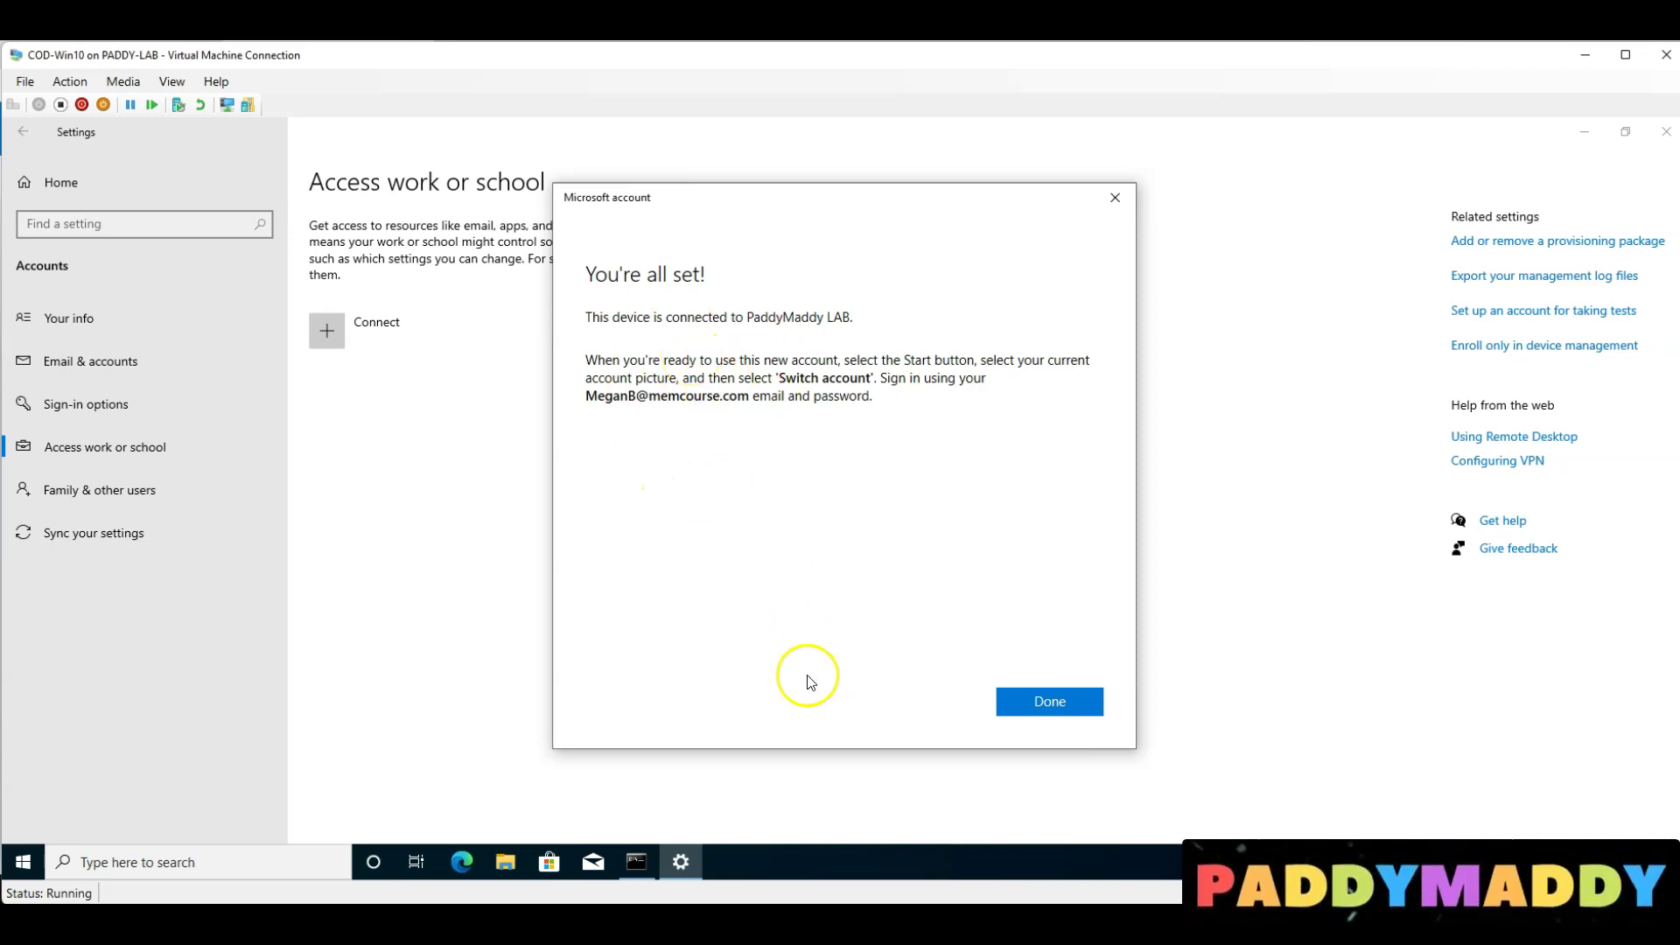
click(636, 862)
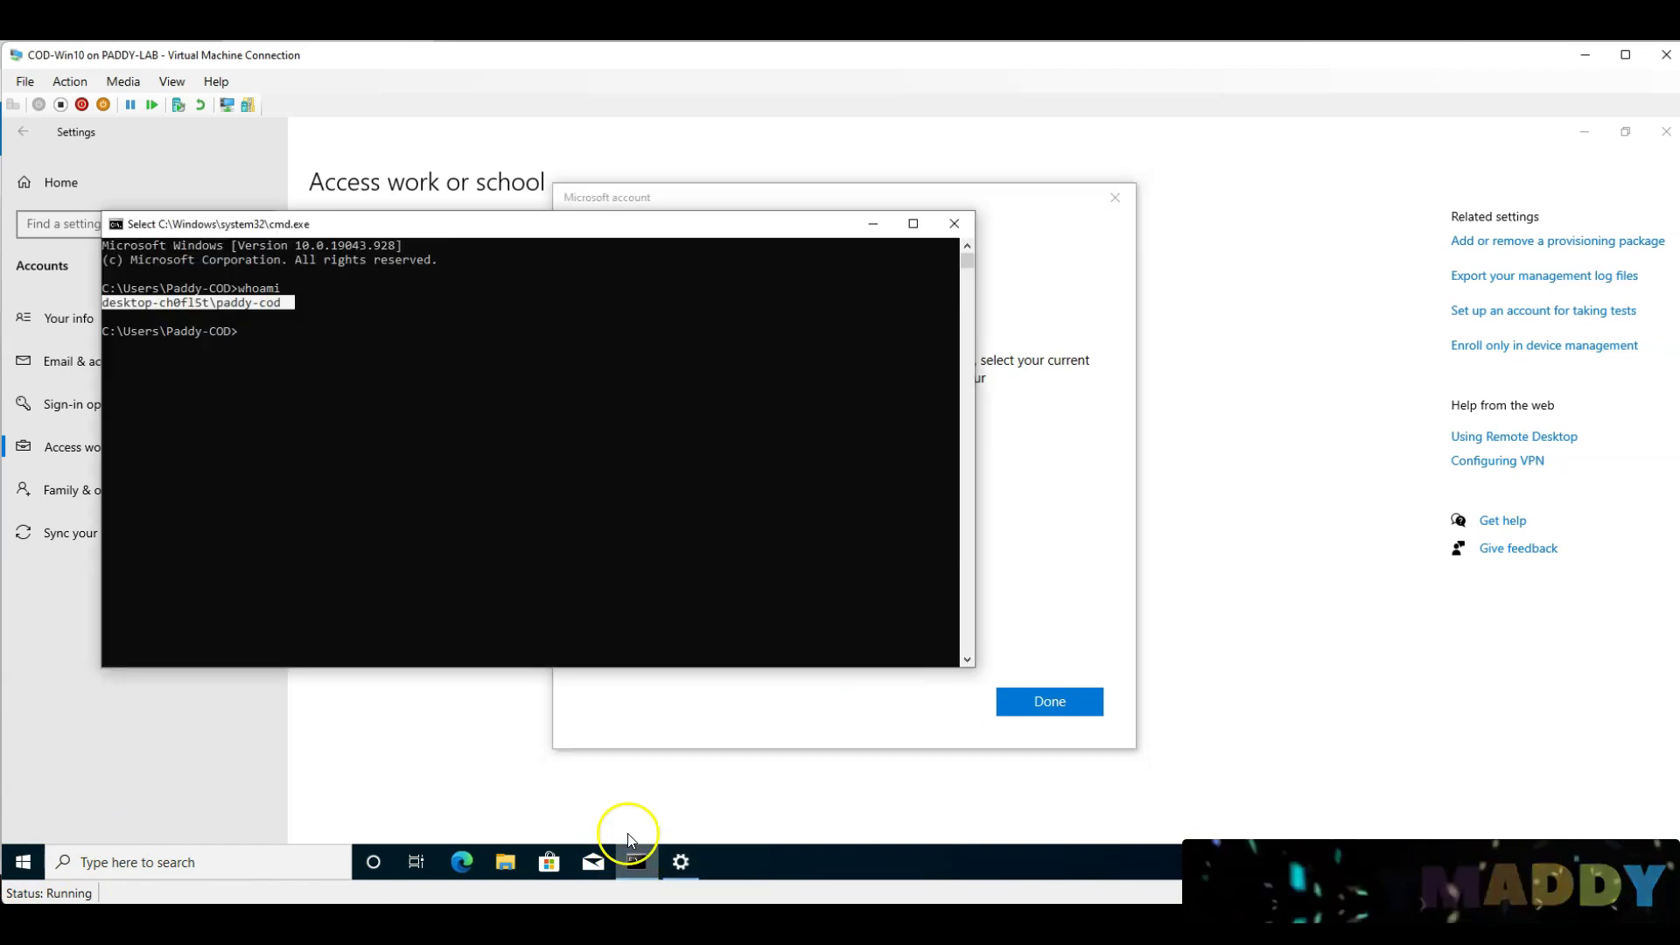
drag(281, 302, 118, 305)
click(1064, 445)
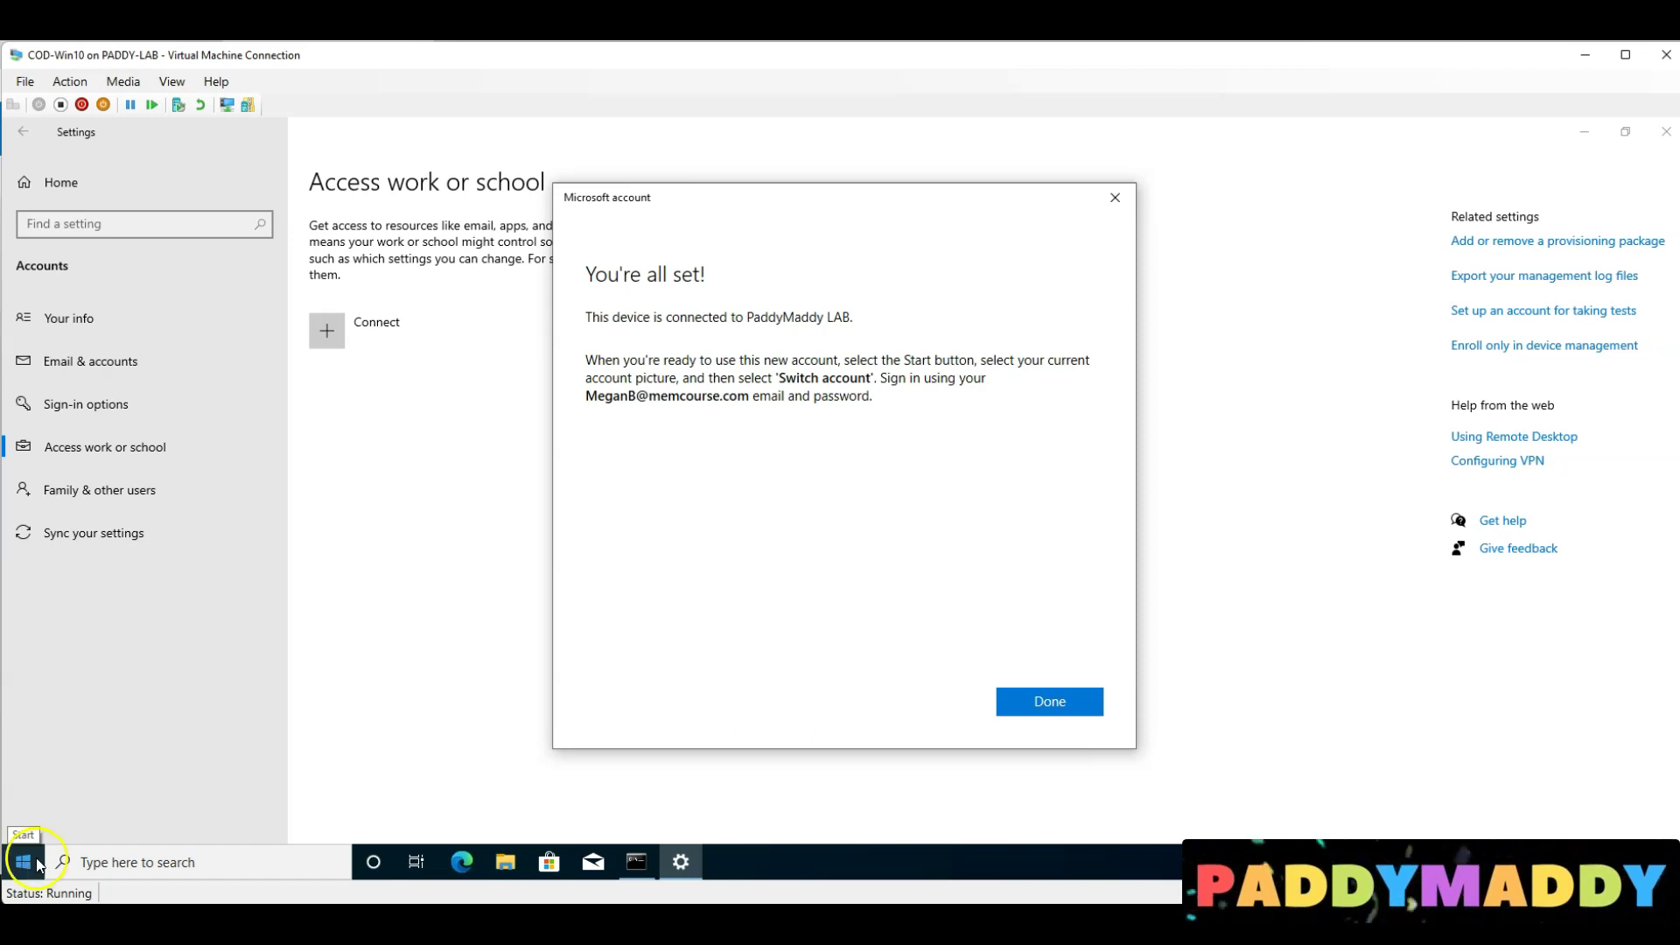
click(637, 862)
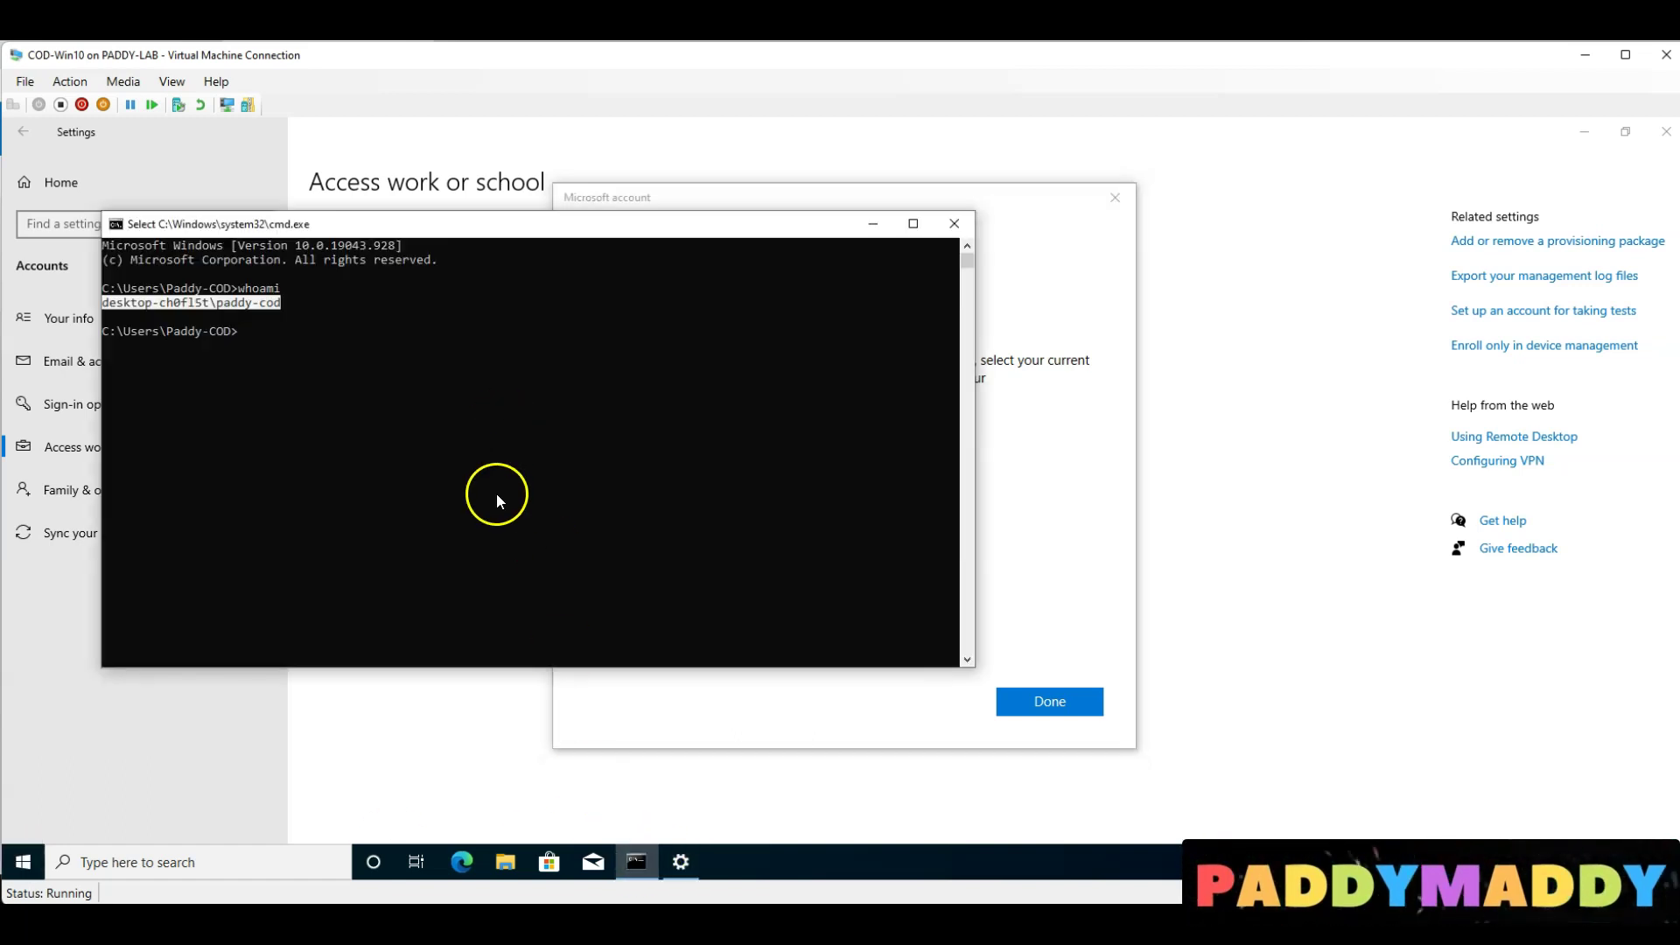
click(1049, 551)
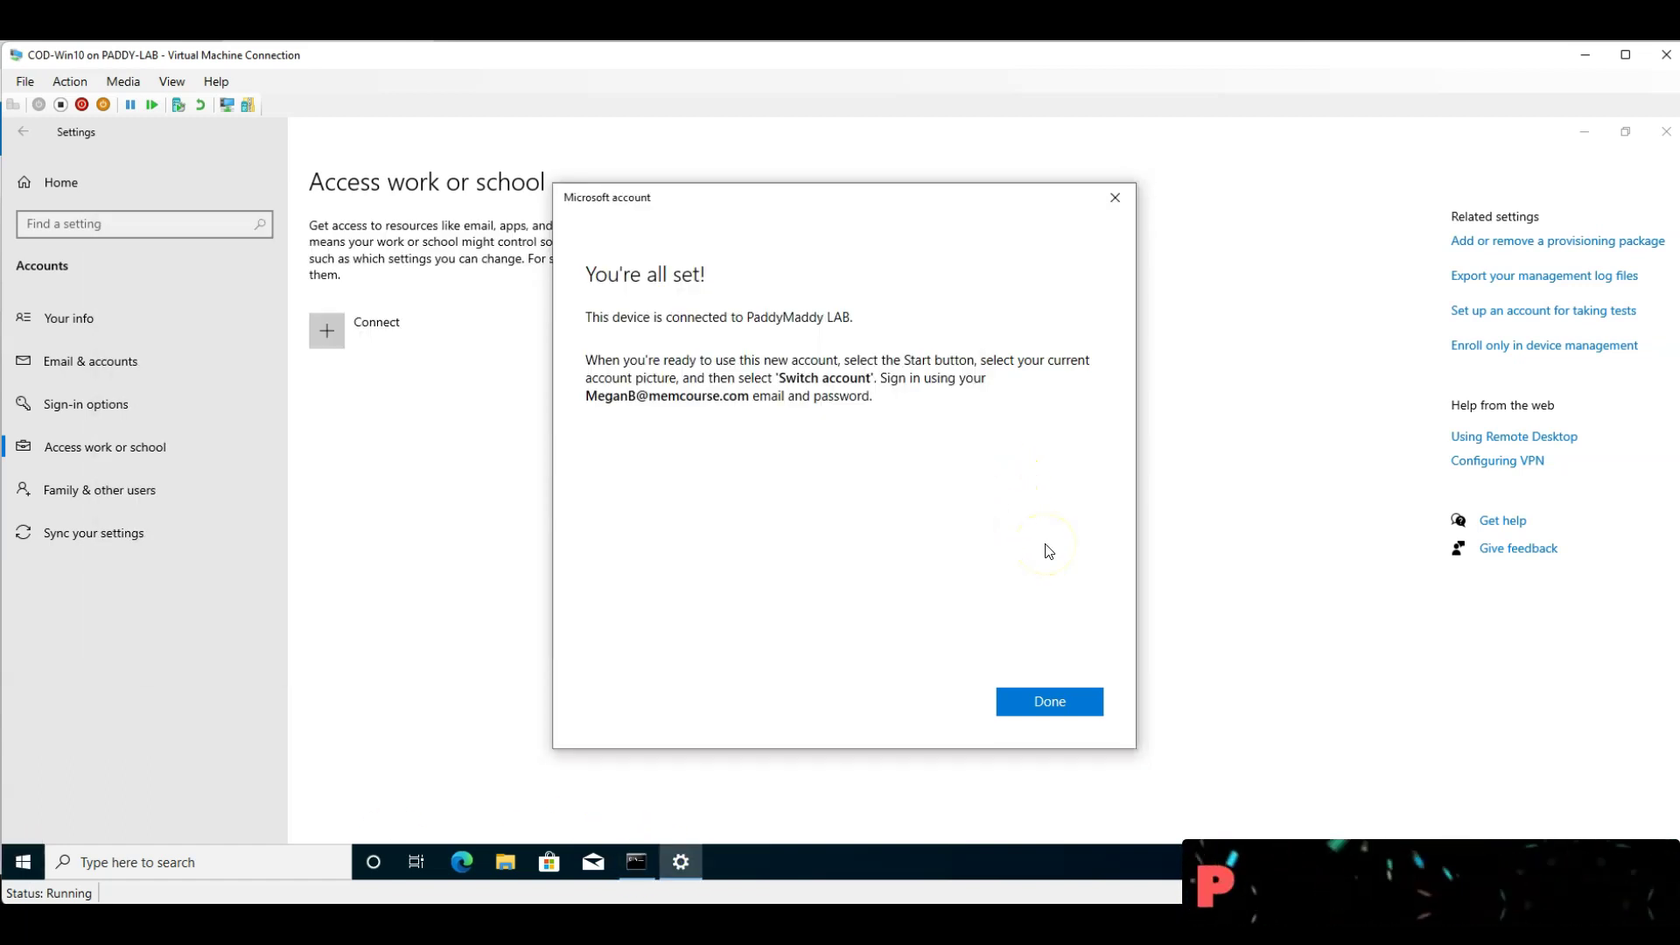
Finish the join dialog, open the info page of the connected Azure AD account and start a device sync
click(1029, 697)
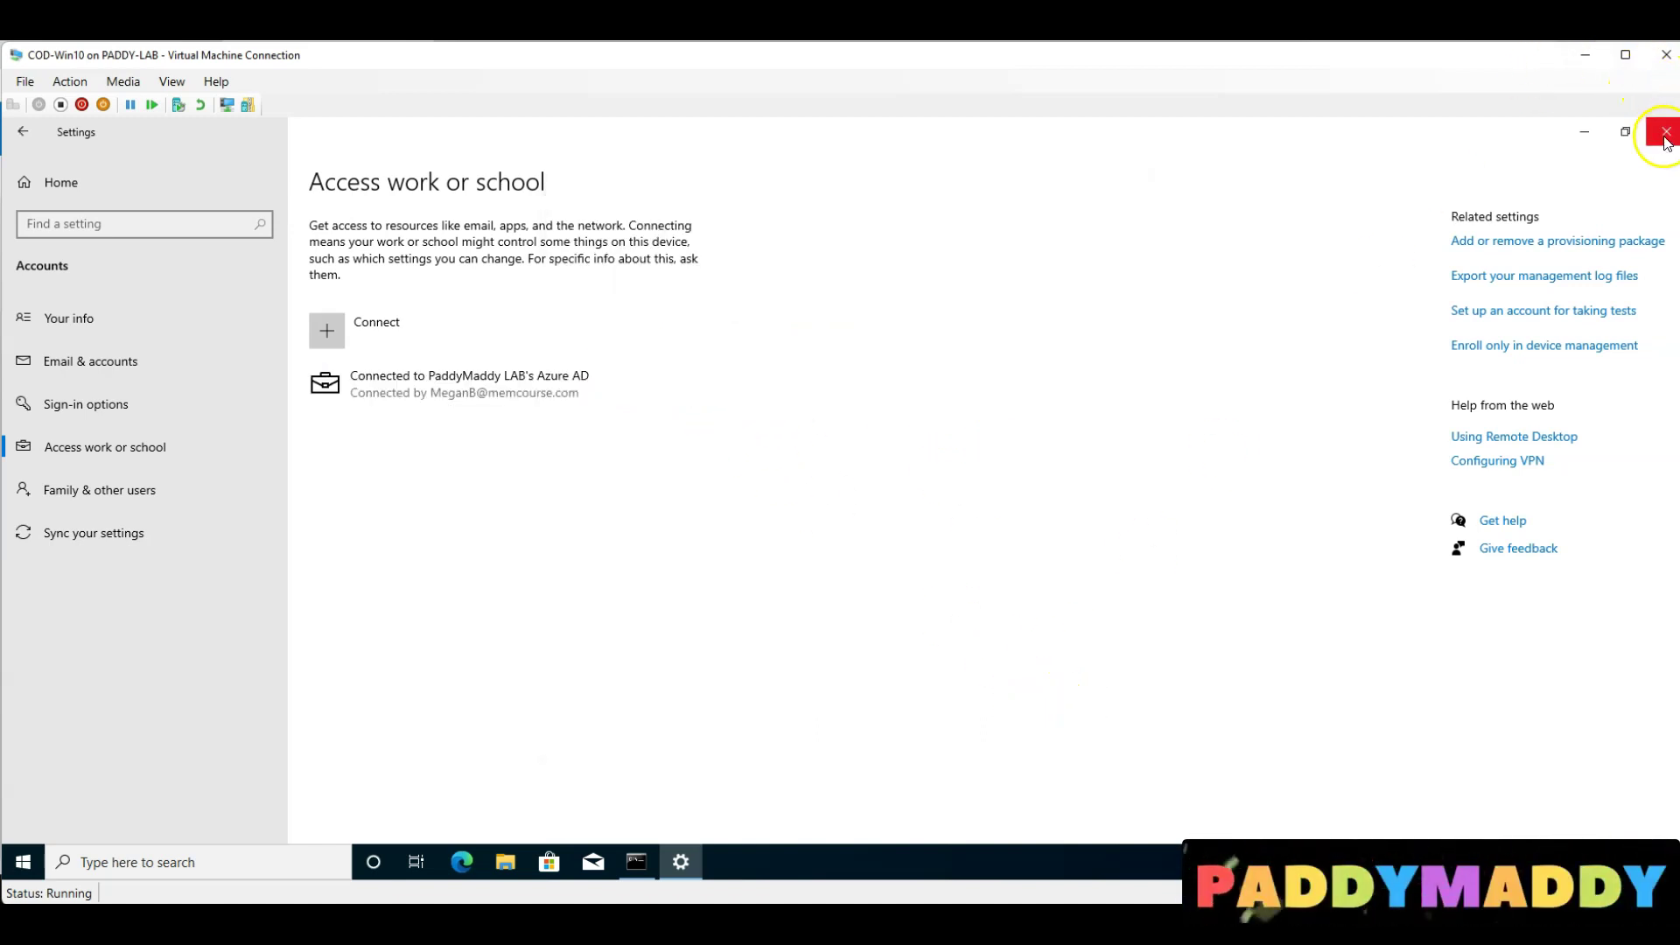
click(440, 407)
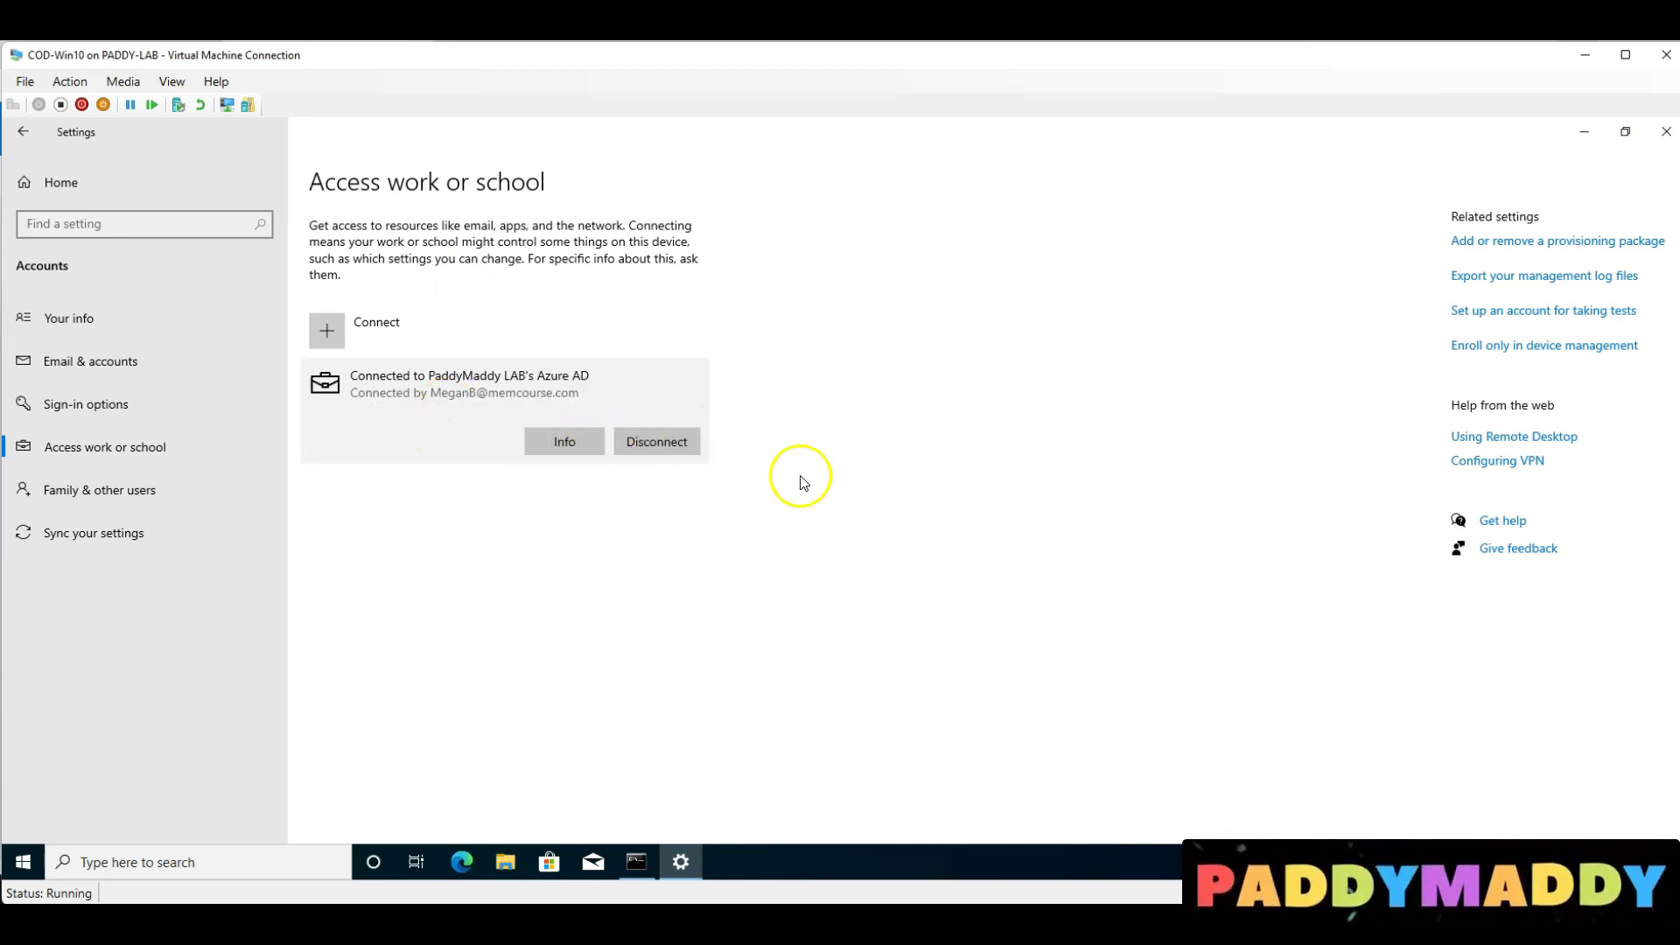
click(540, 447)
click(84, 814)
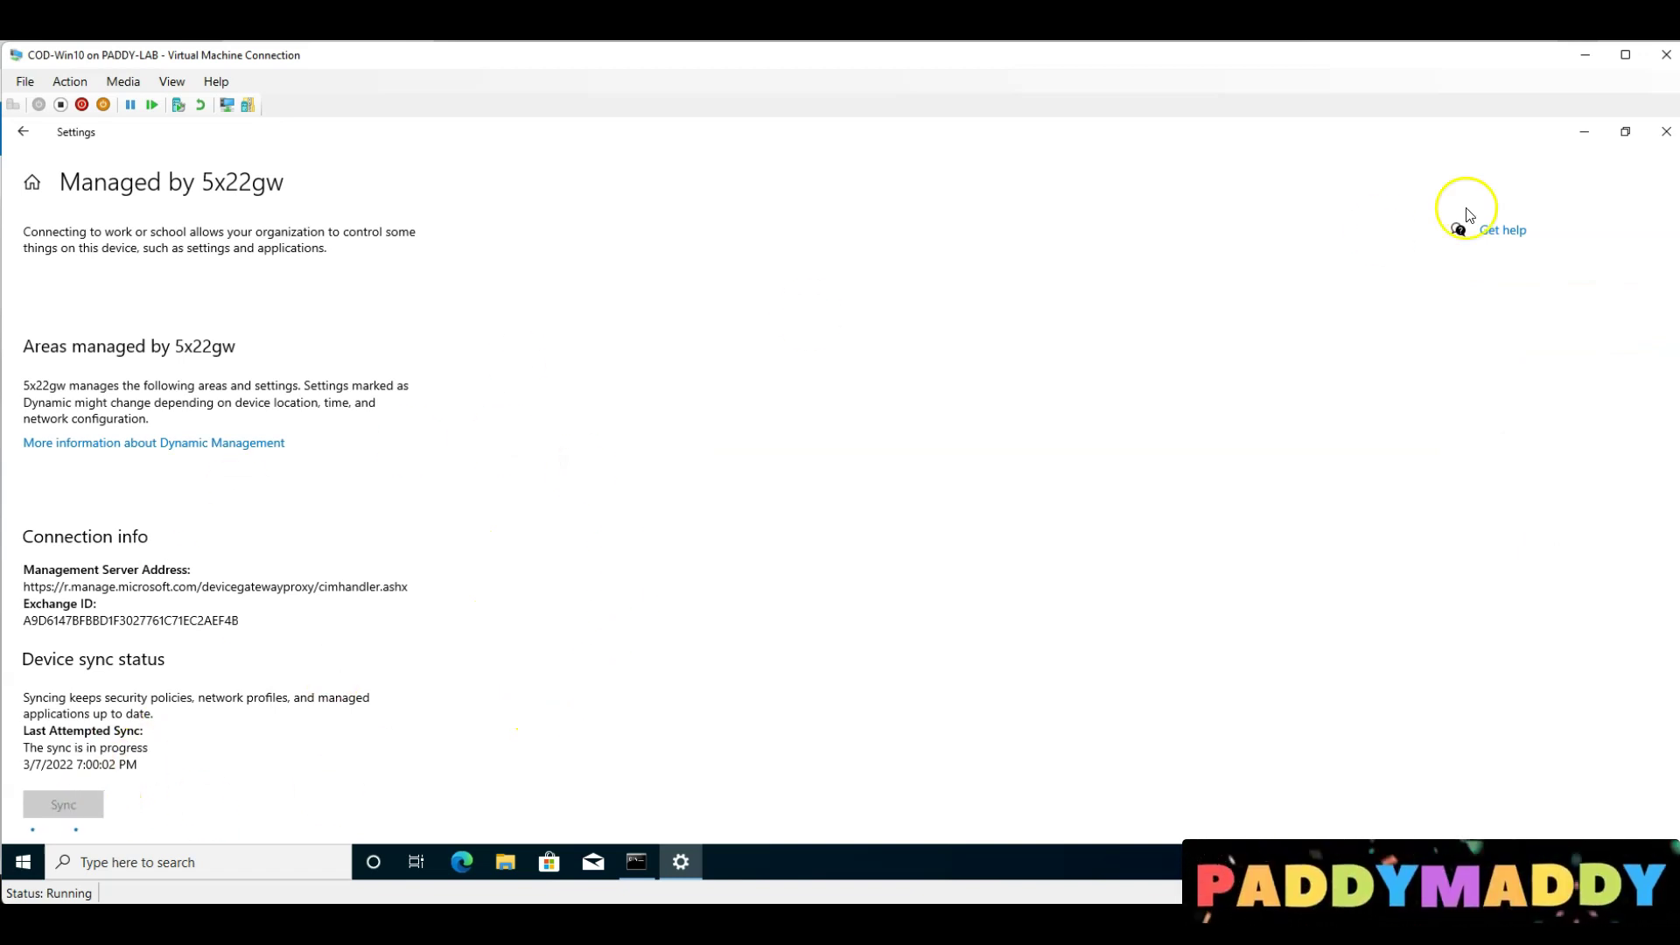
Close Settings and sign out of the local account on the virtual machine
click(1666, 131)
right_click(26, 866)
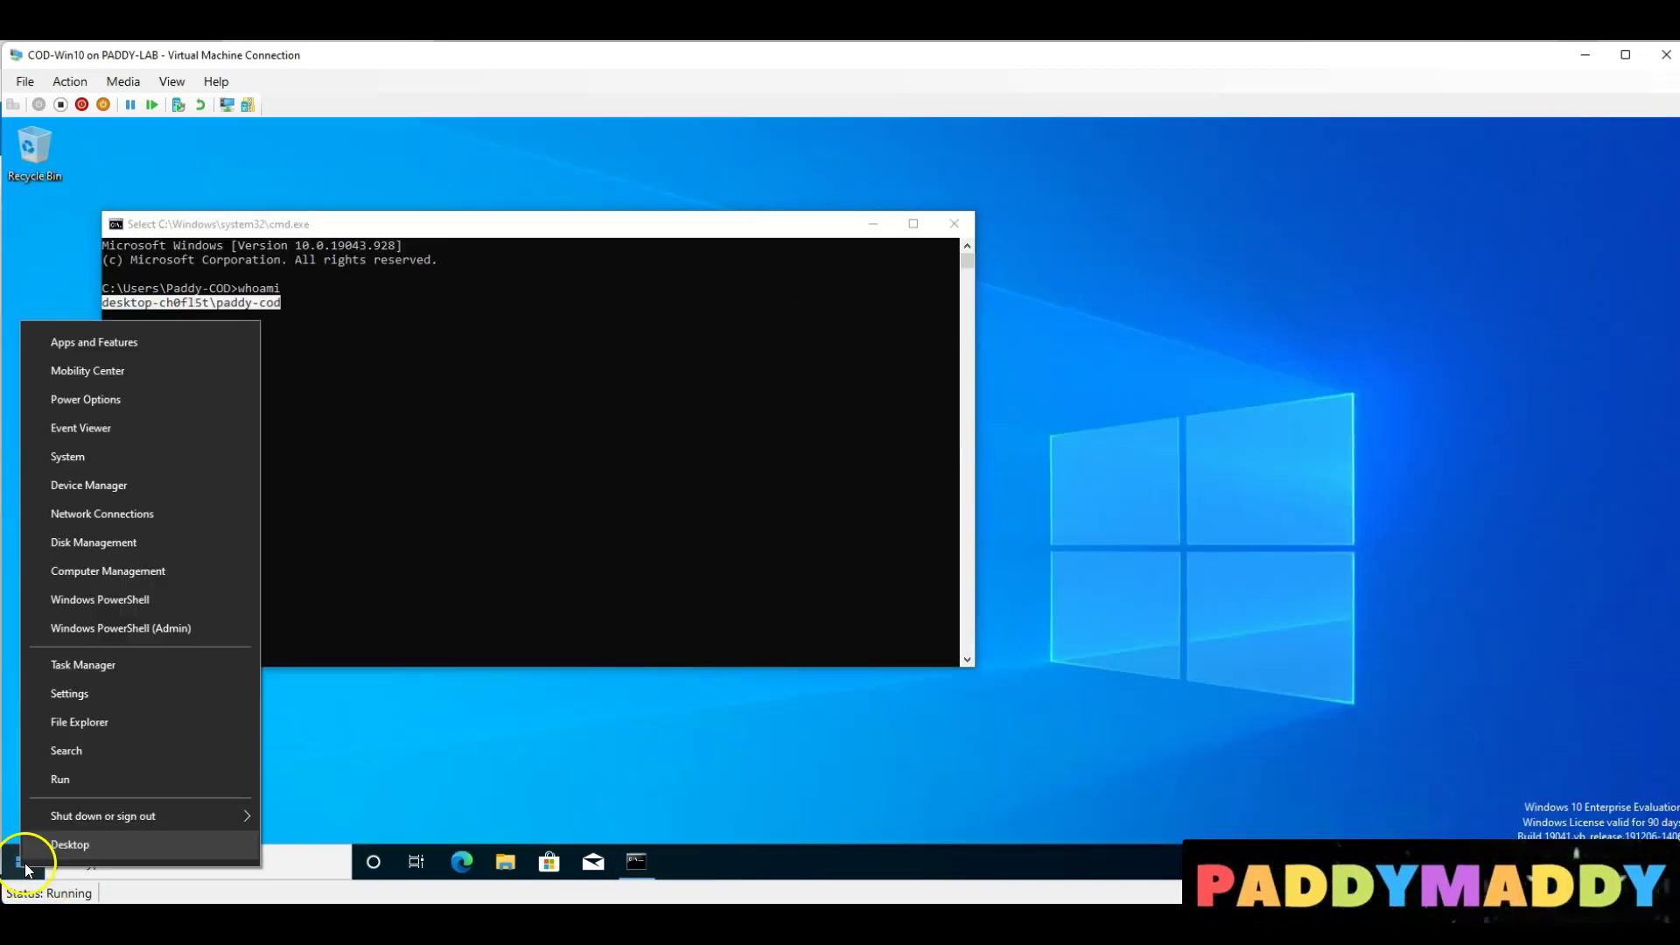
mouse_move(213, 818)
click(348, 749)
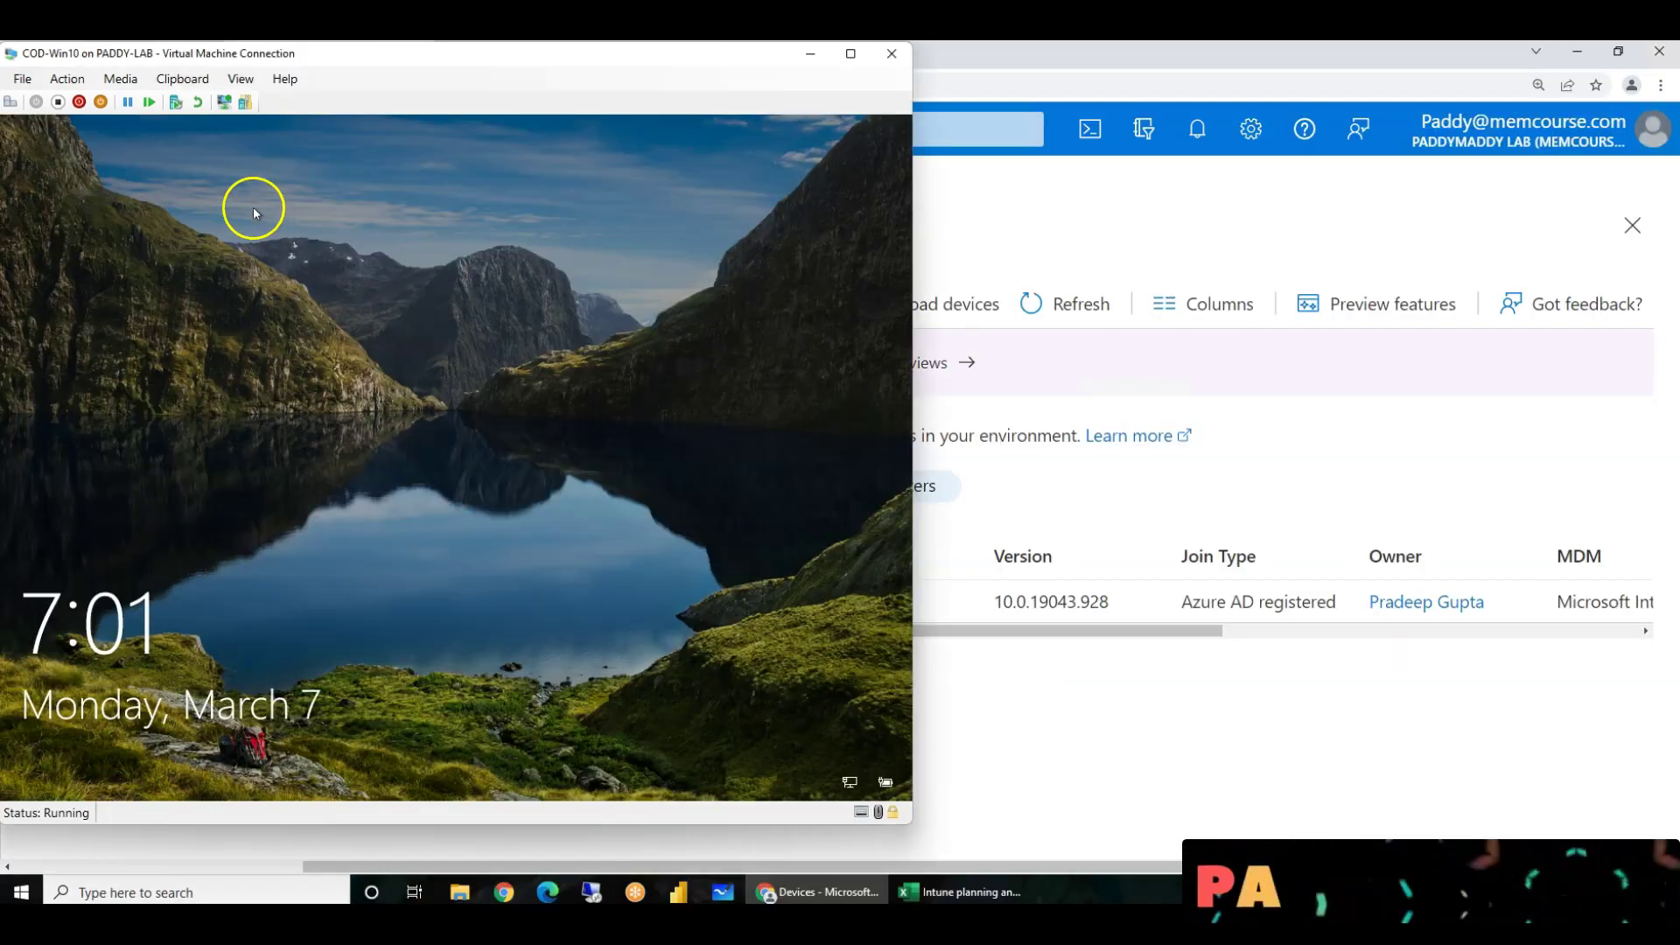
Bring up the virtual machine's sign-in screen, switch it to an enhanced session and choose Other user
click(11, 102)
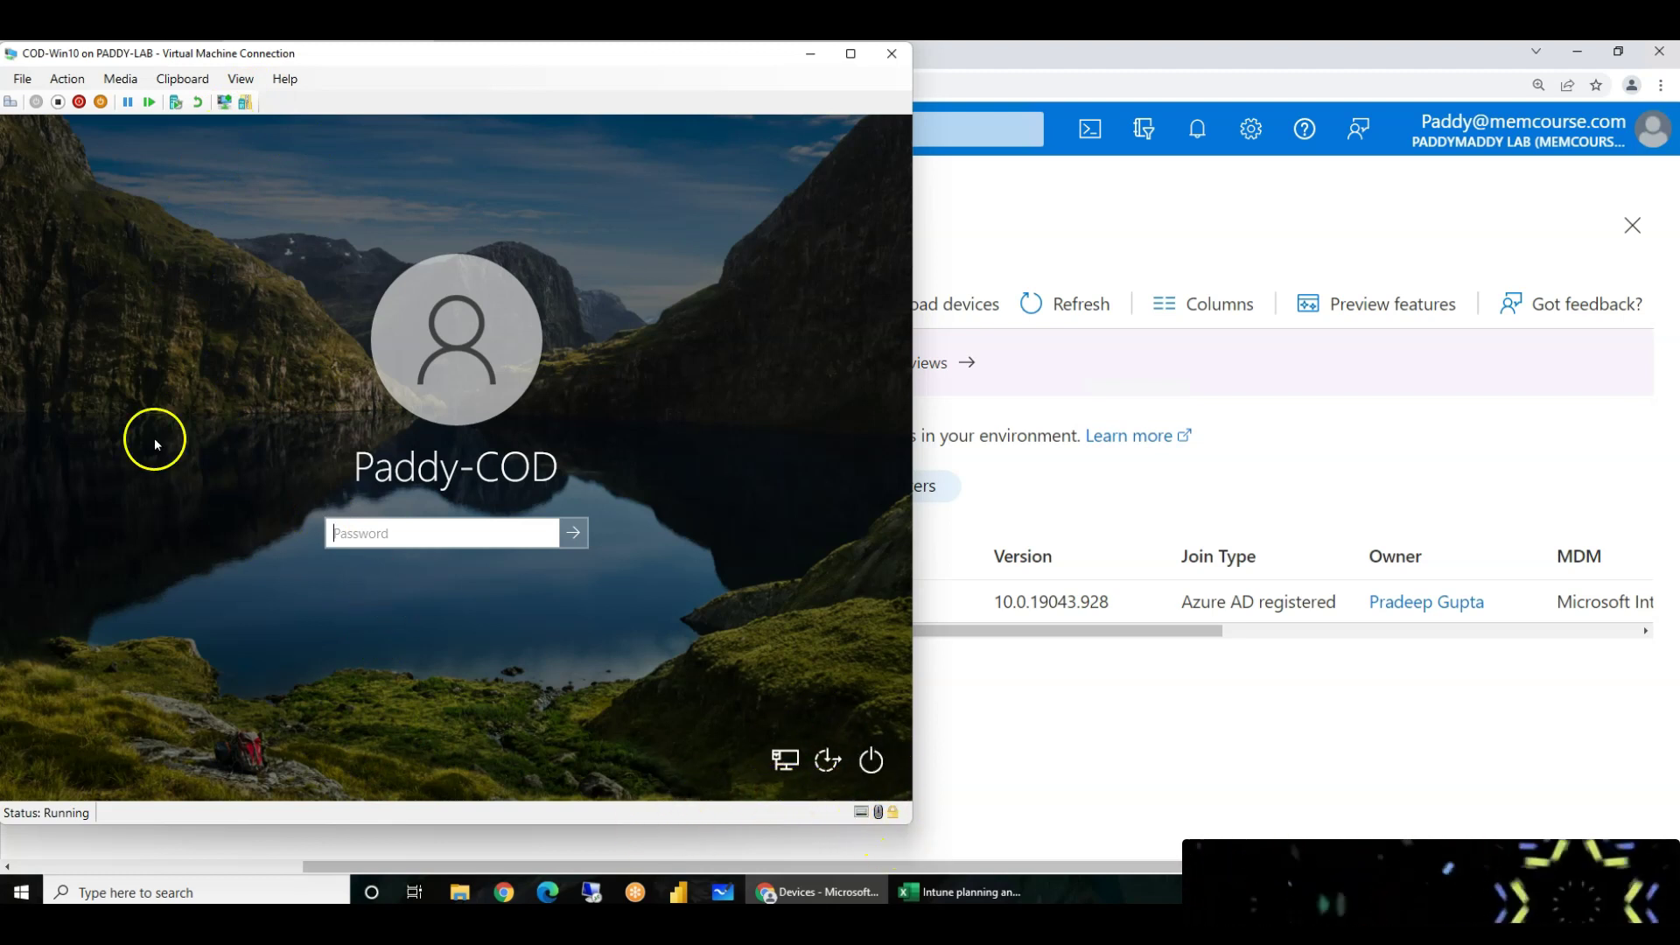
click(224, 103)
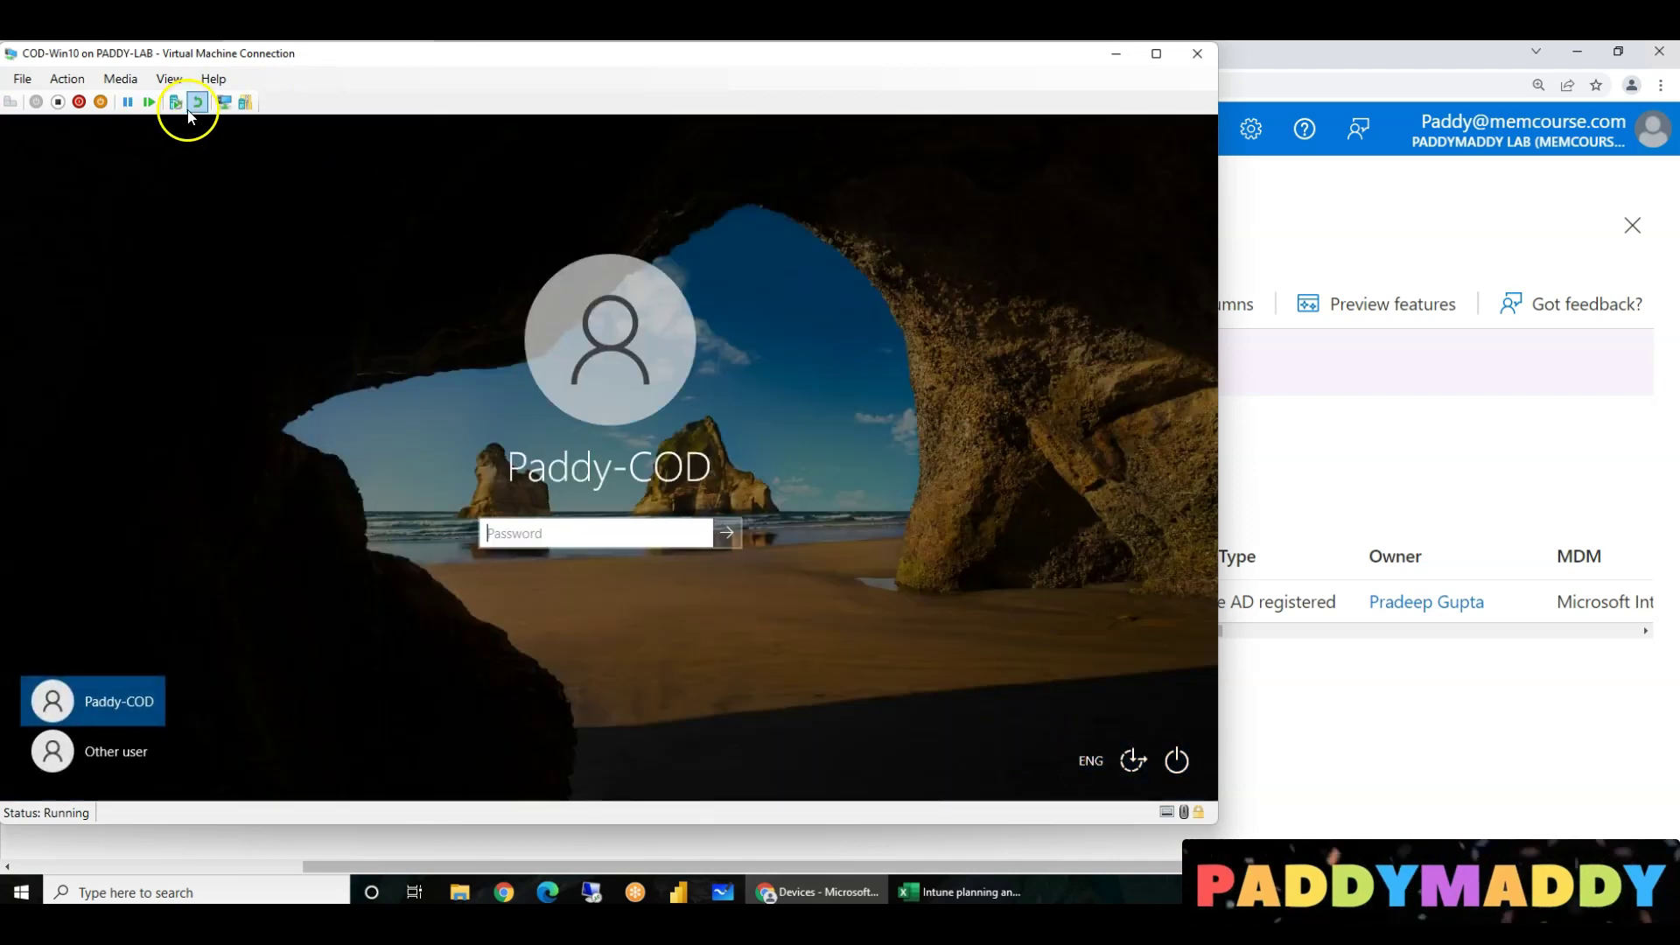
click(119, 754)
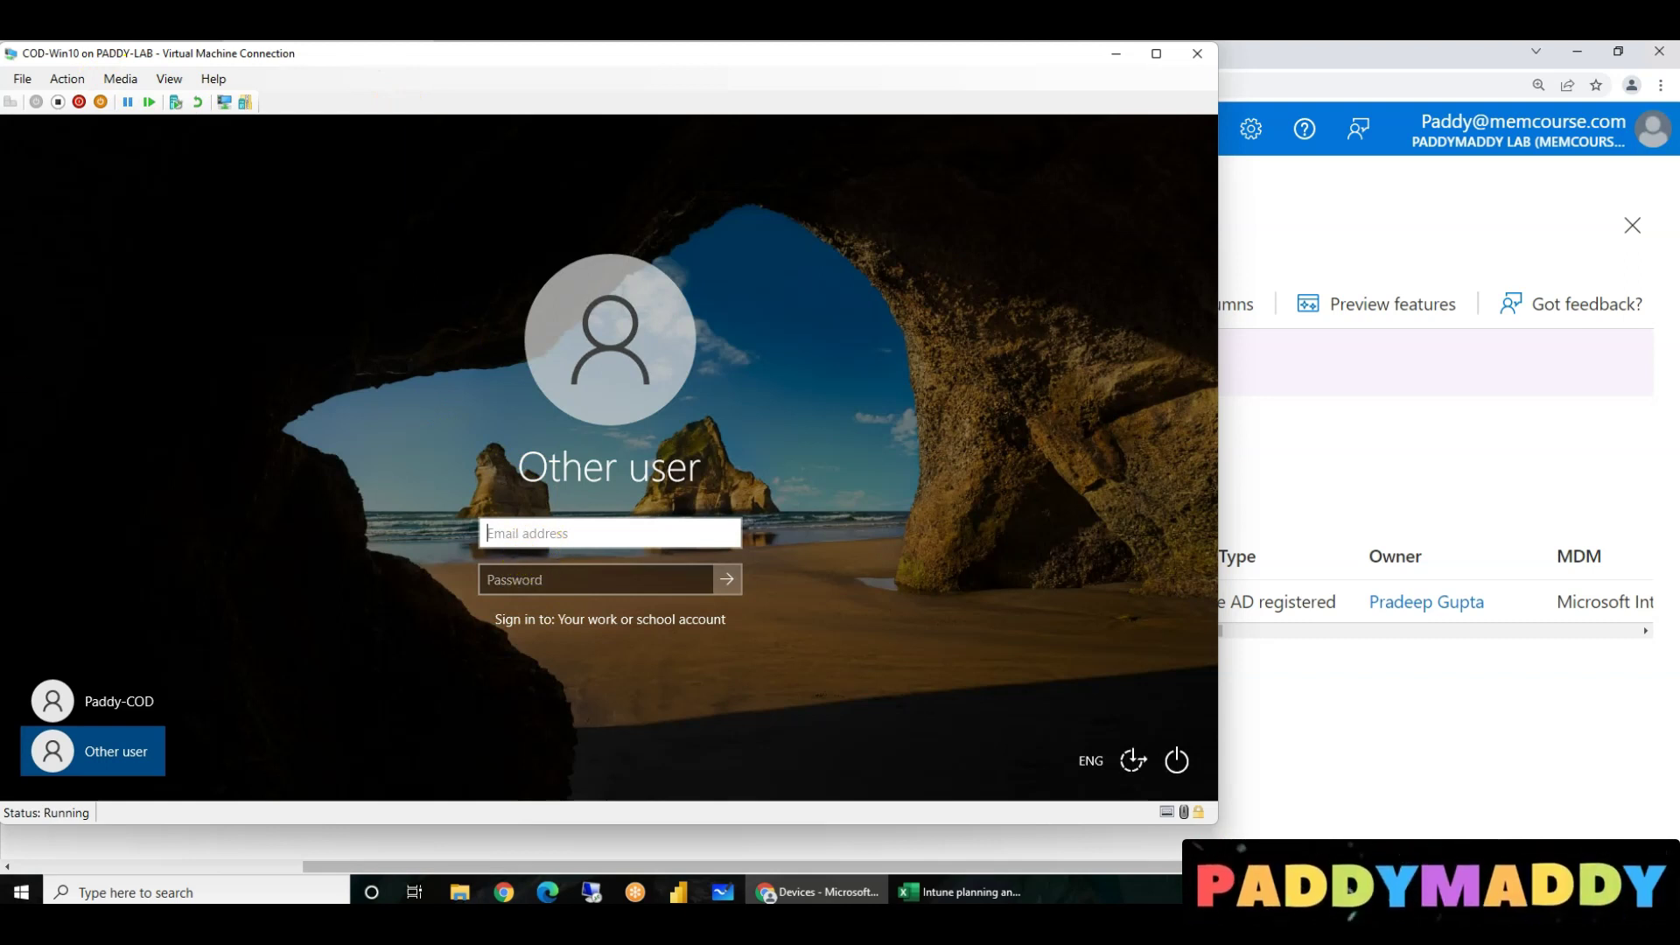
Sign in to the virtual machine with the work account's e-mail address and password
click(532, 529)
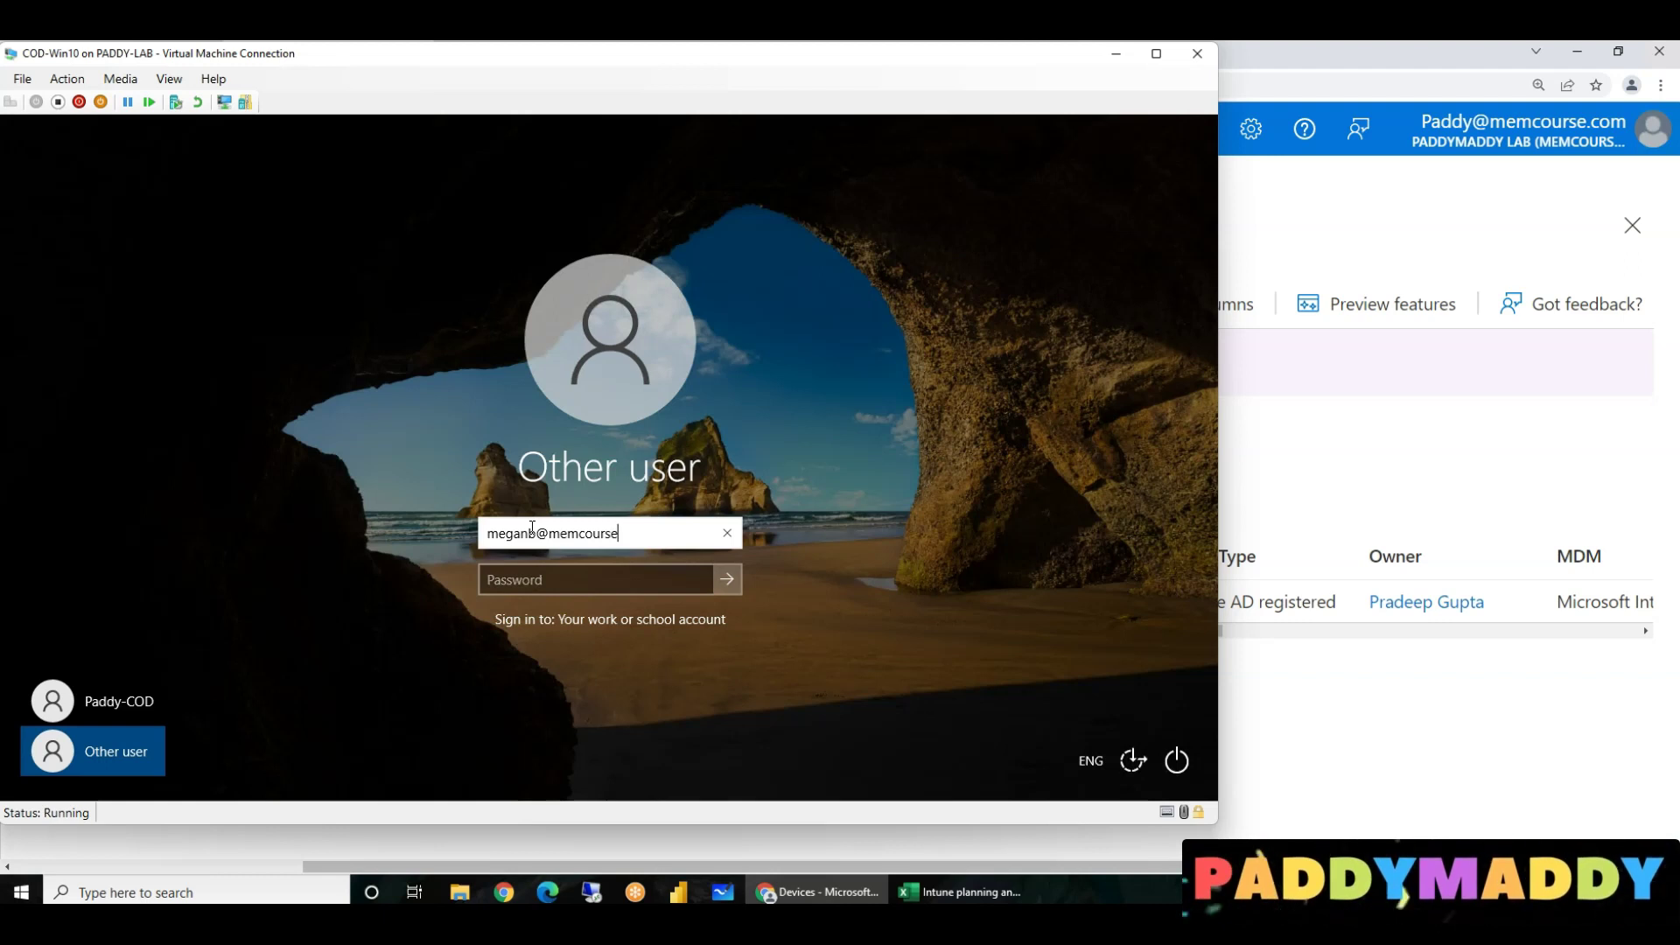
key(Tab)
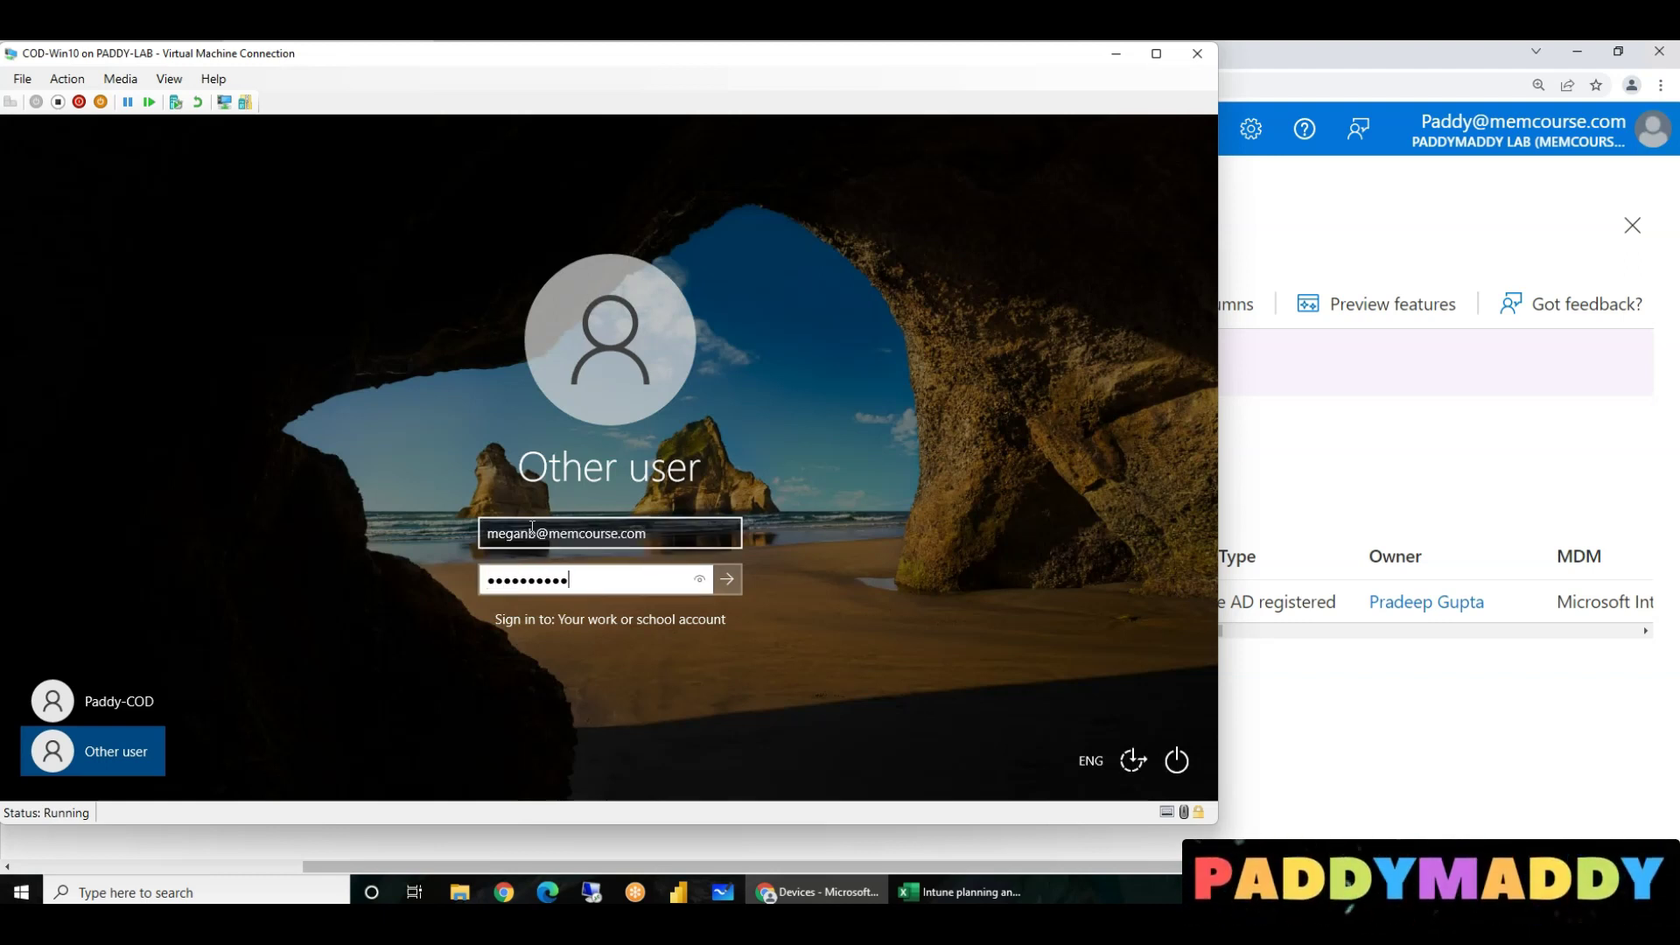
key(Return)
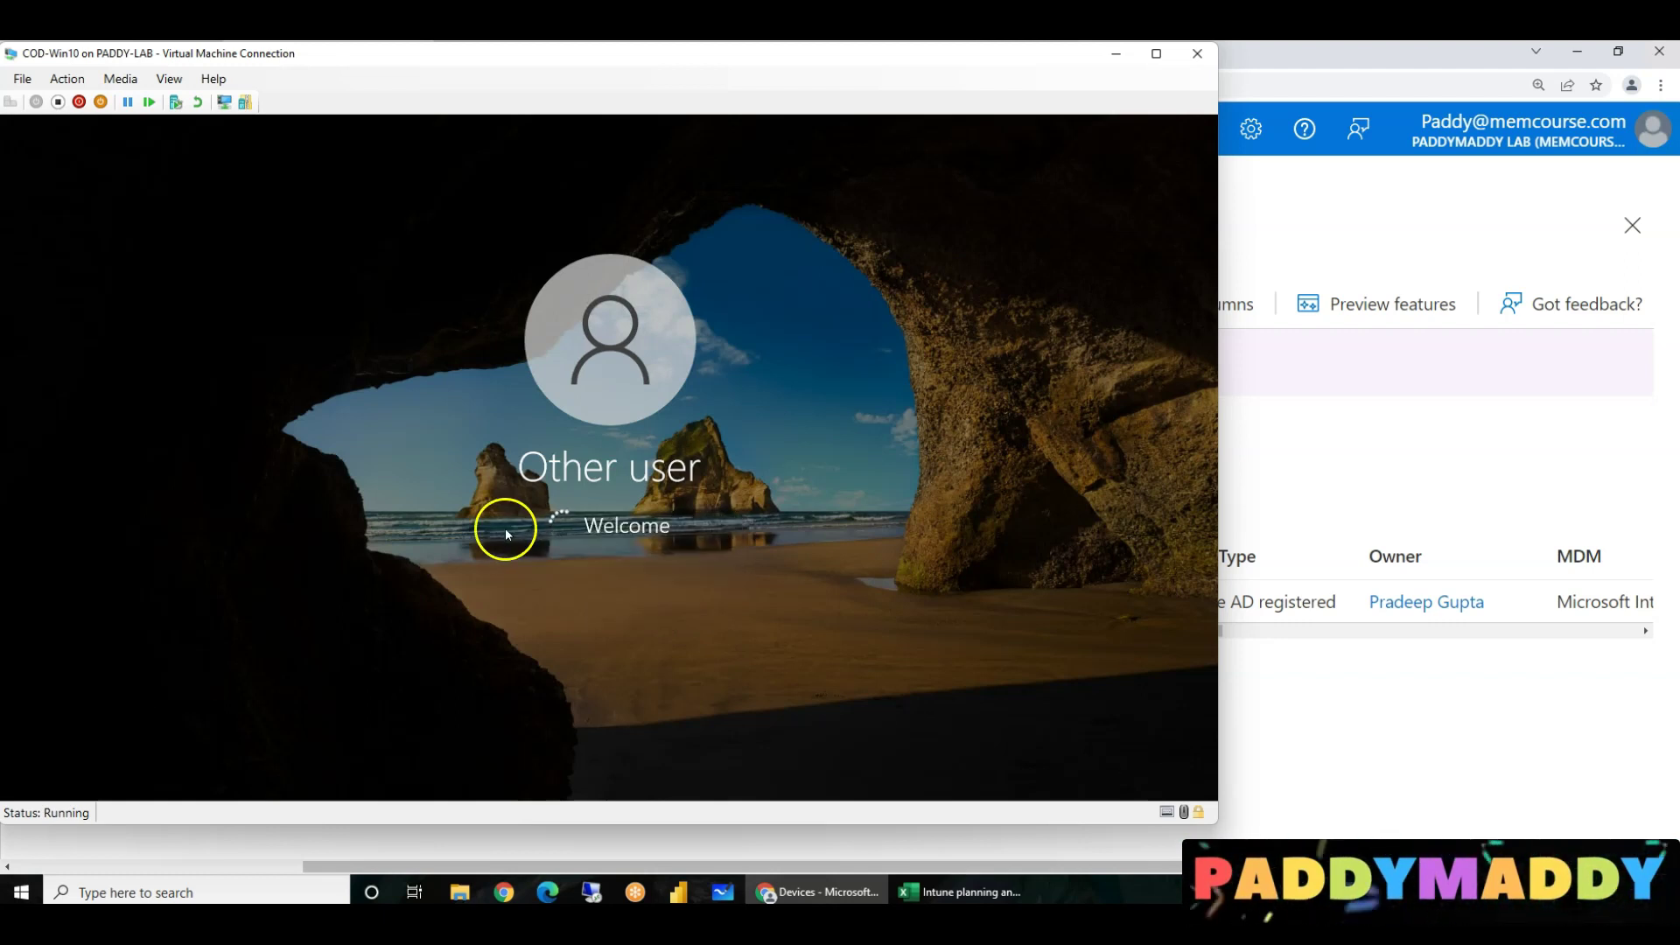
Reposition the virtual machine window and enlarge it to span the full width of the screen
drag(364, 56, 486, 85)
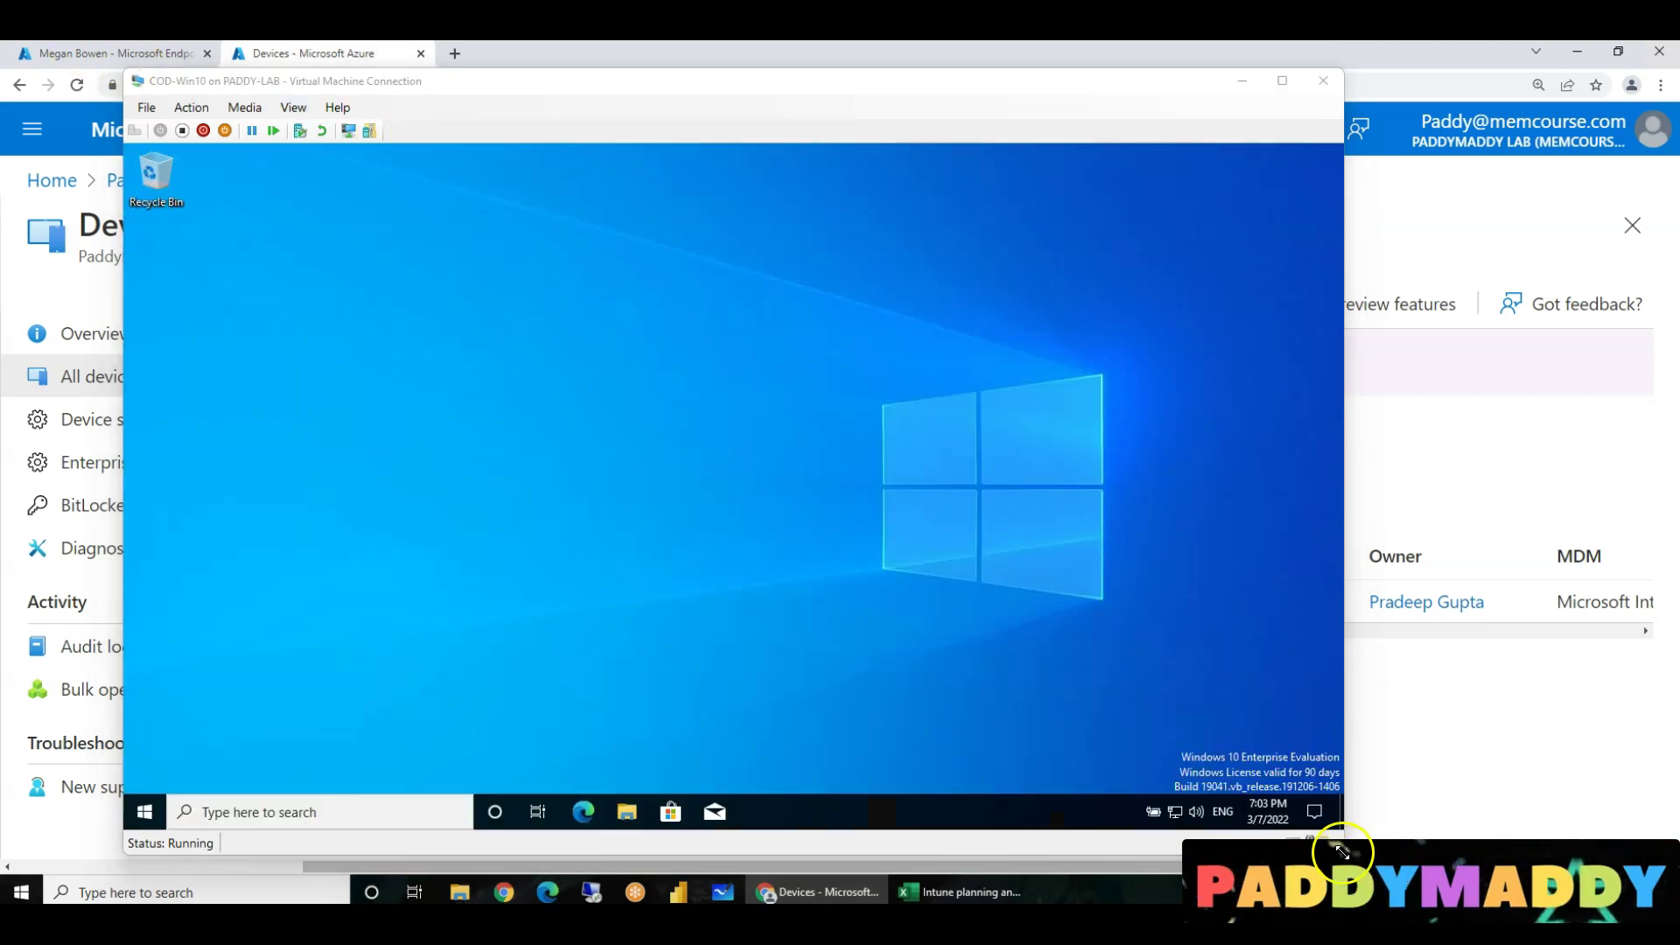
drag(1344, 856, 1673, 899)
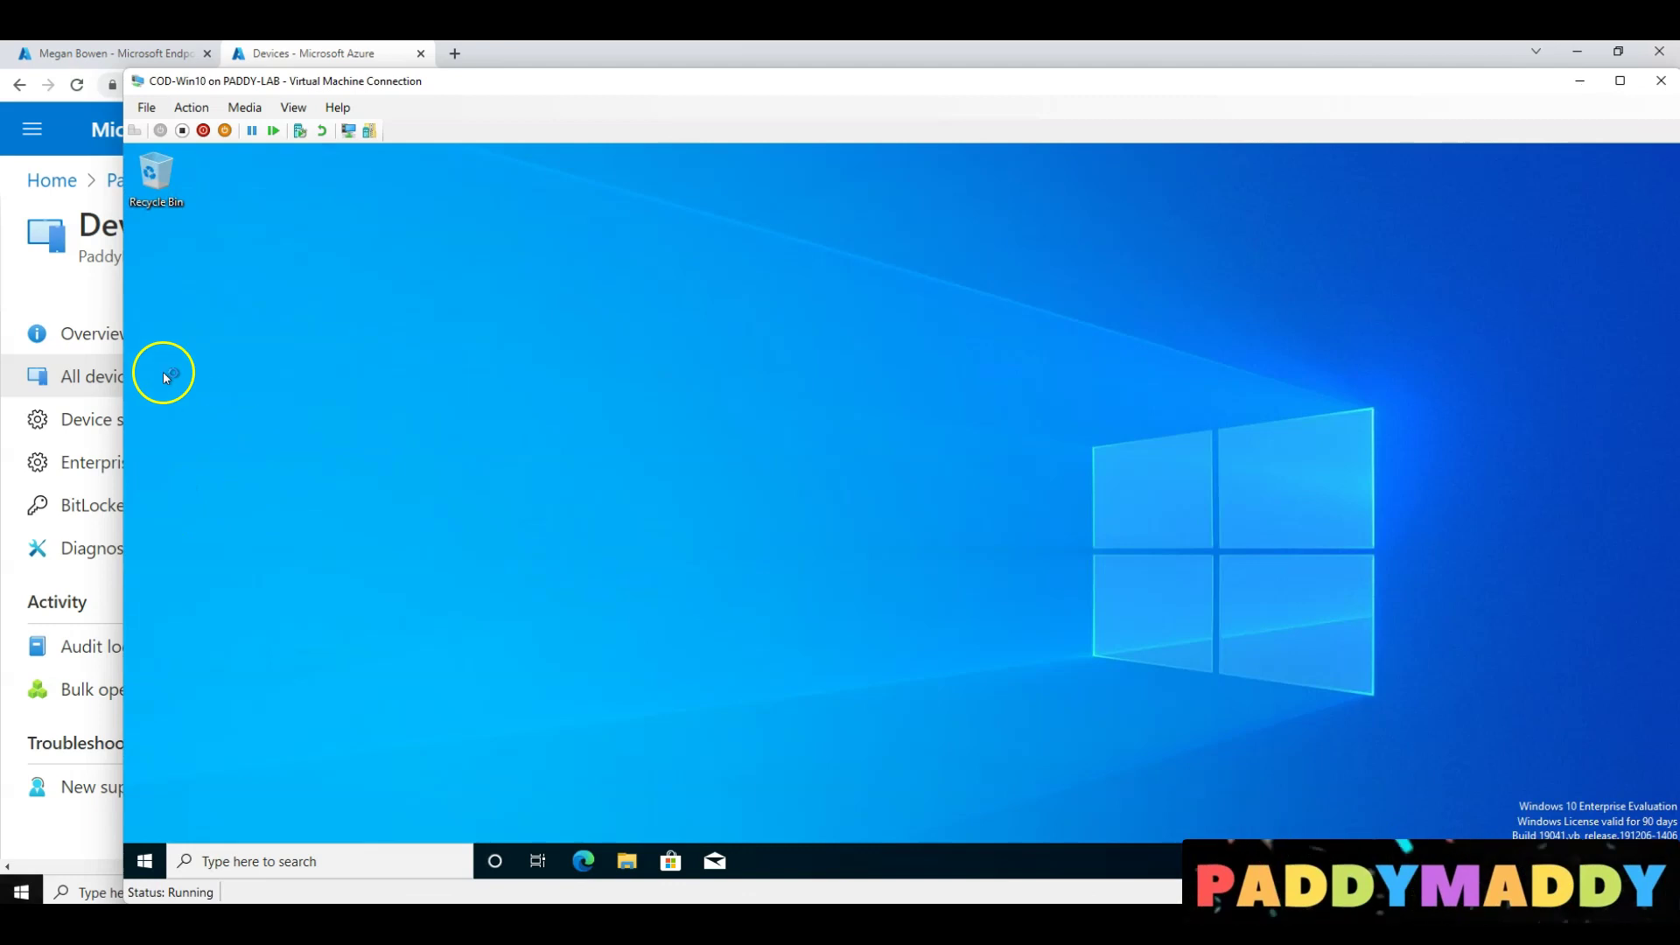
drag(121, 357, 1, 357)
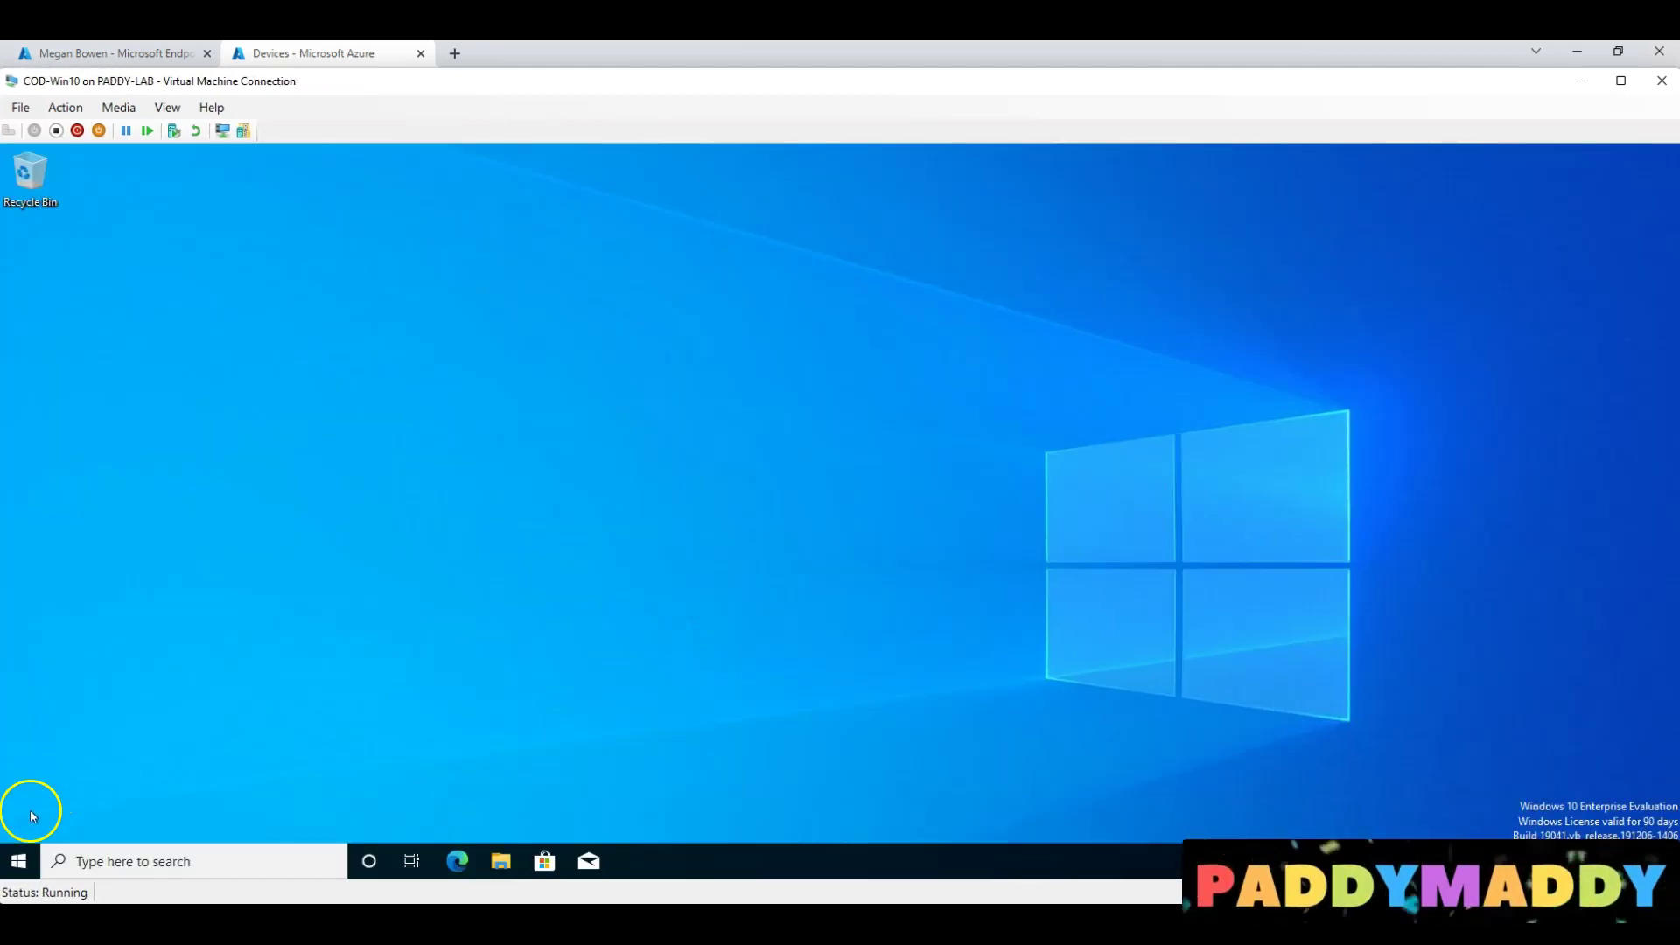
click(20, 861)
scroll(128, 691, down, 10)
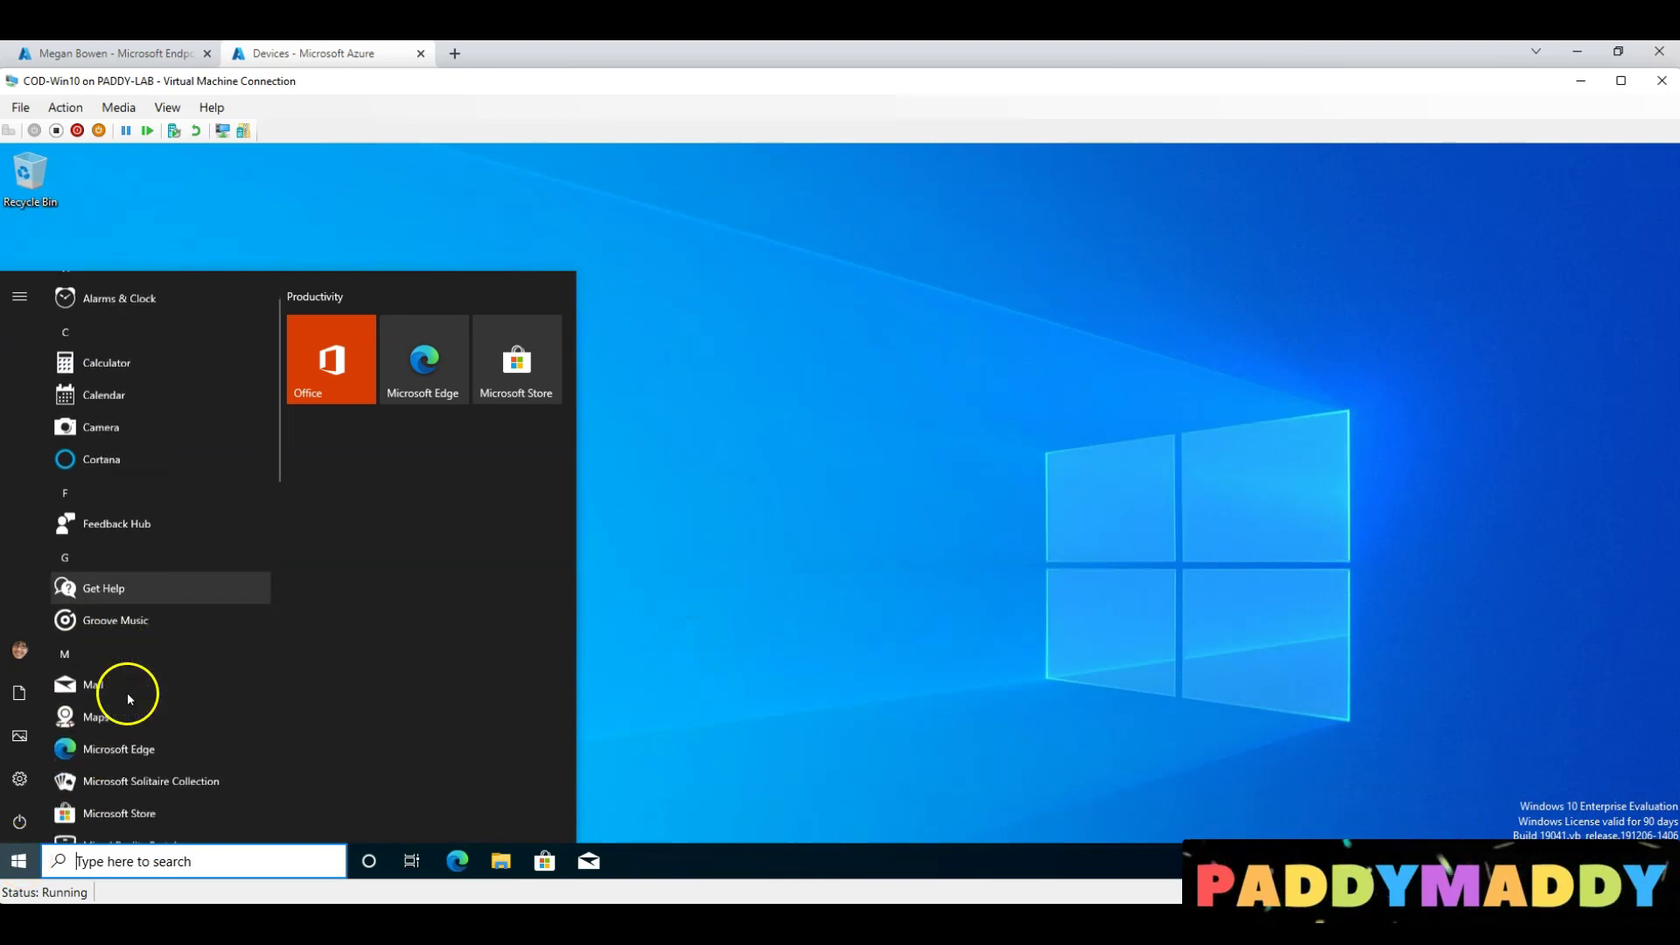
scroll(144, 653, down, 1)
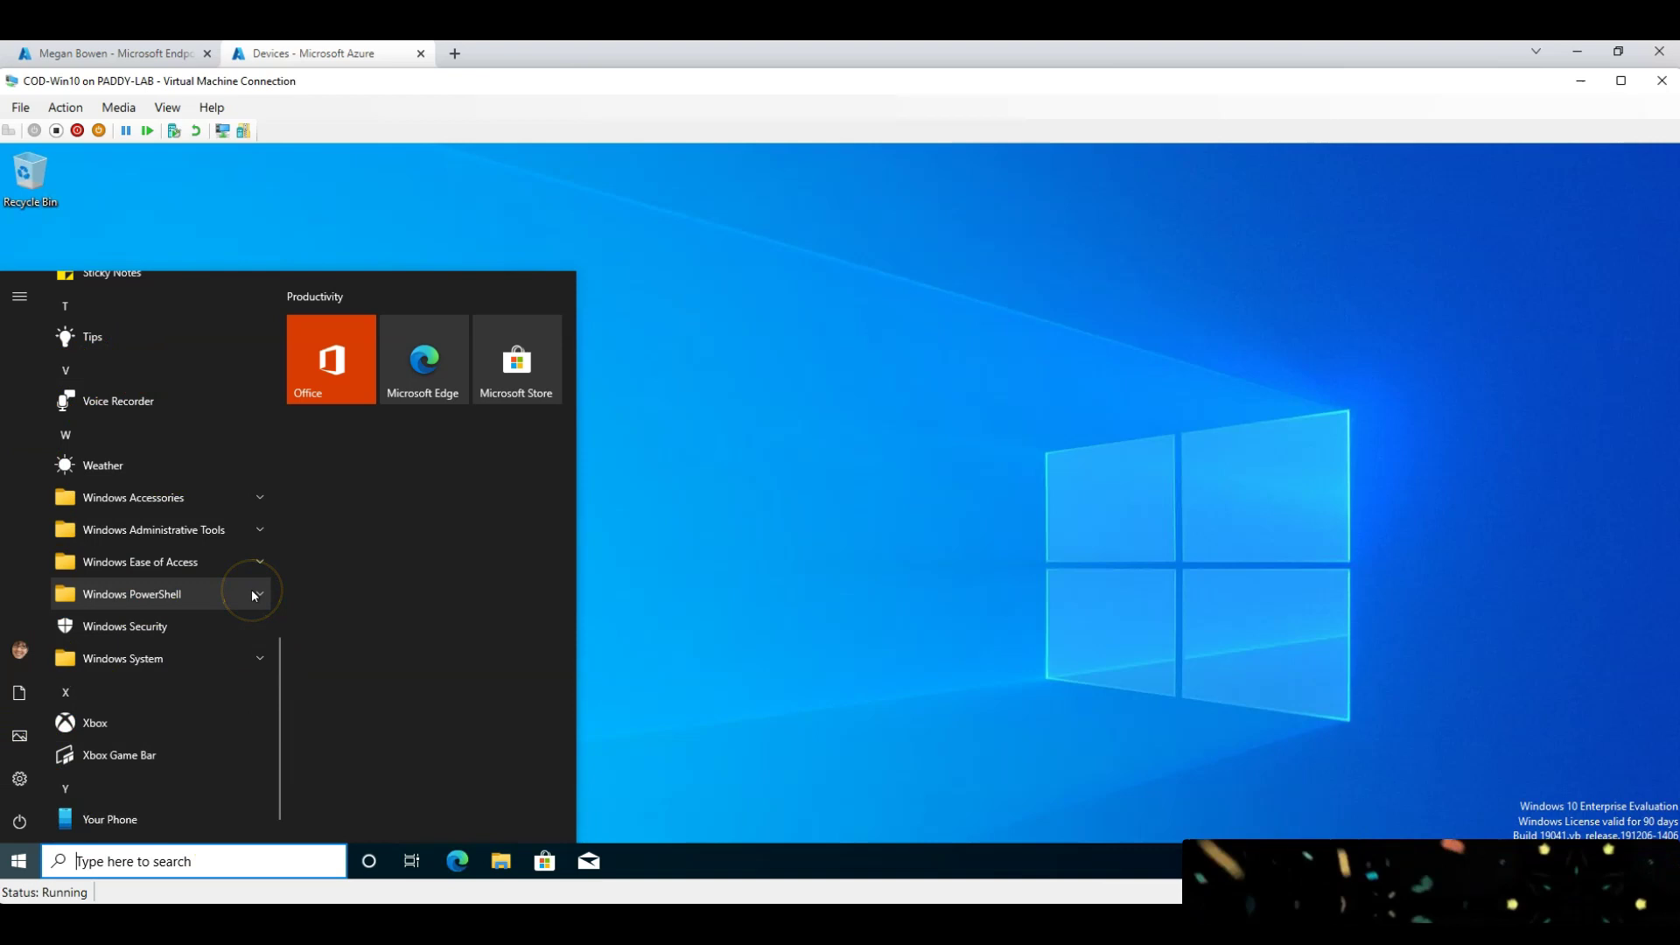
right_click(21, 861)
click(72, 771)
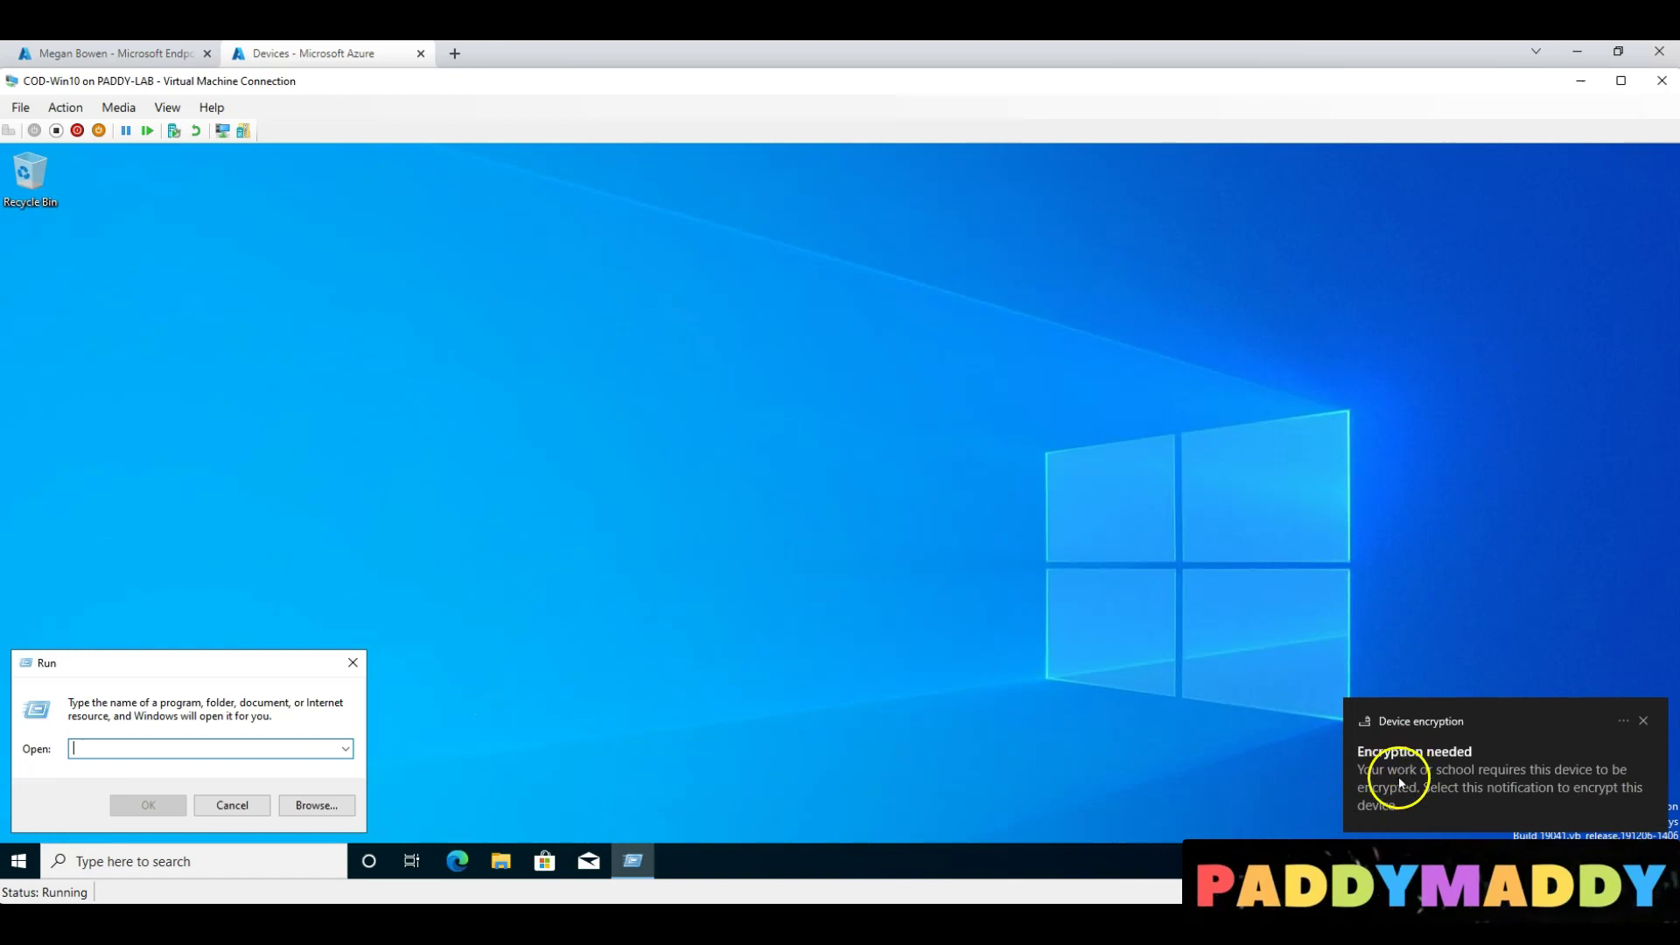
Start encryption from the device encryption notification, confirming no other encryption software is installed and opting out of further prompts, and dismiss the Run dialog
click(1472, 791)
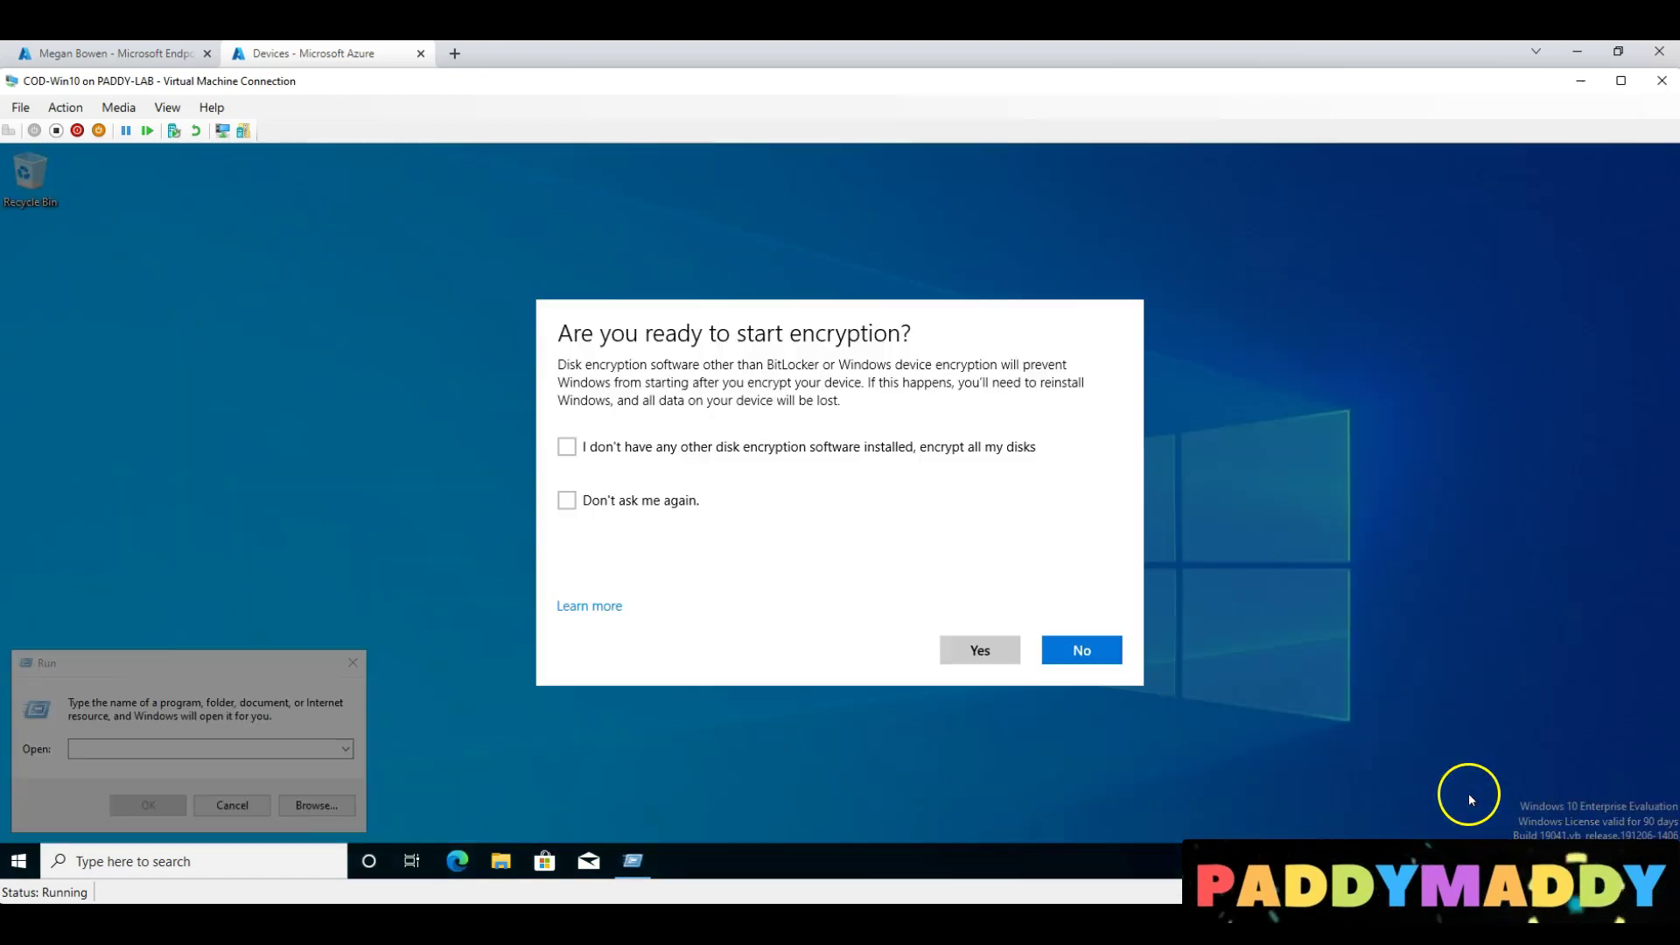
click(647, 457)
click(639, 500)
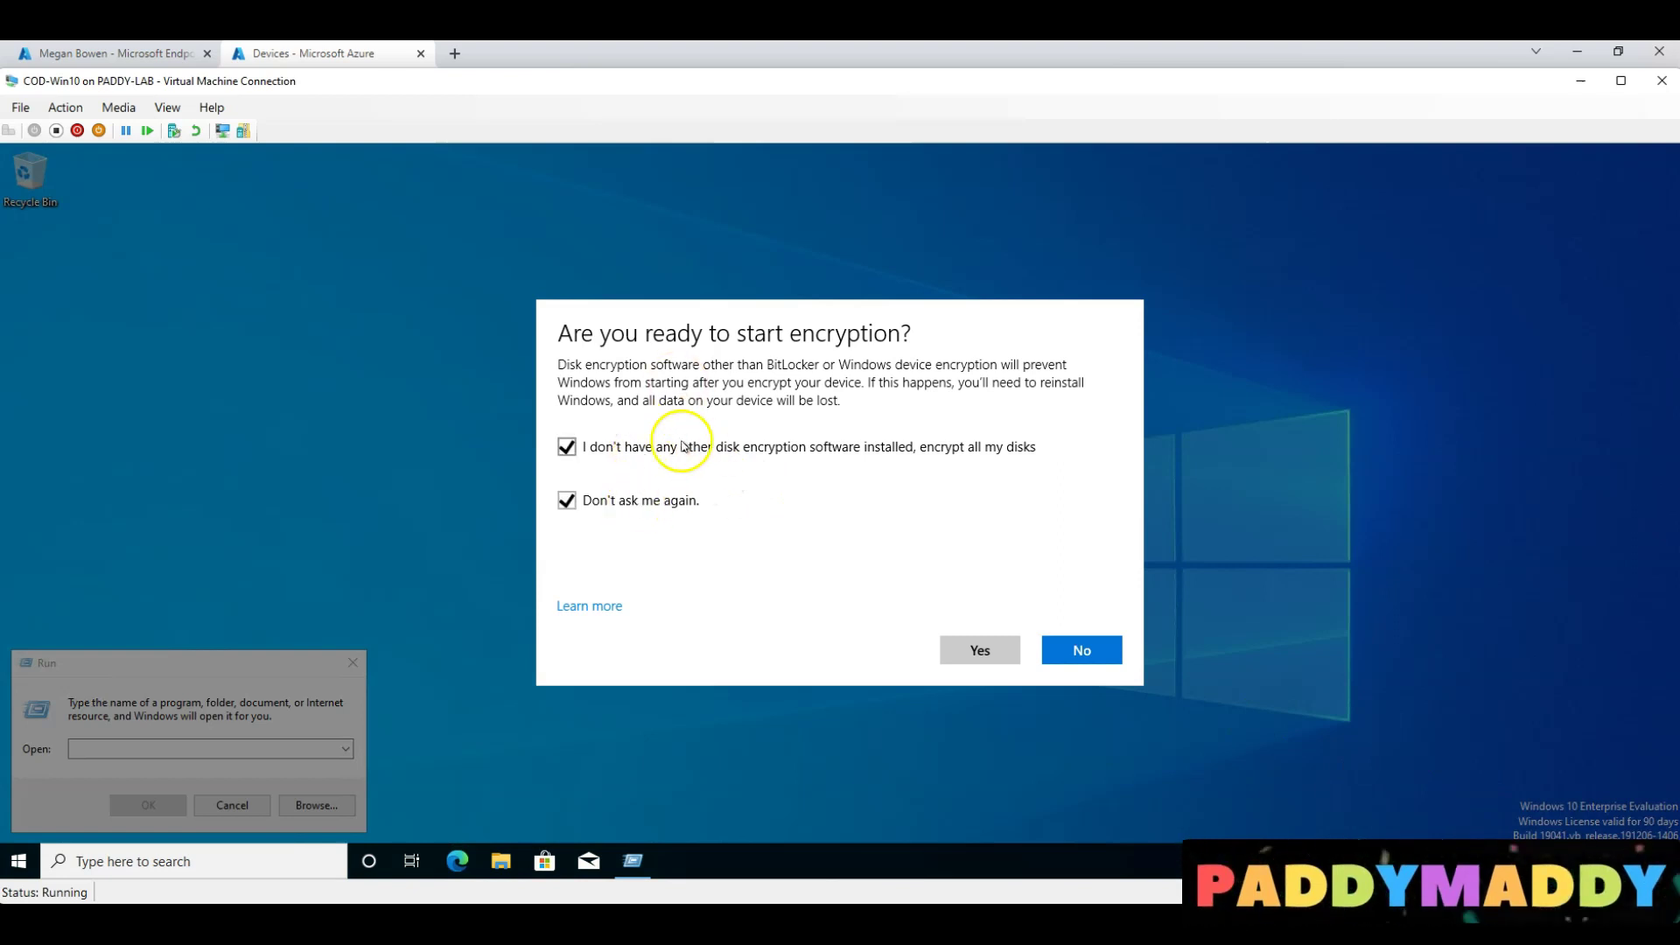
click(967, 650)
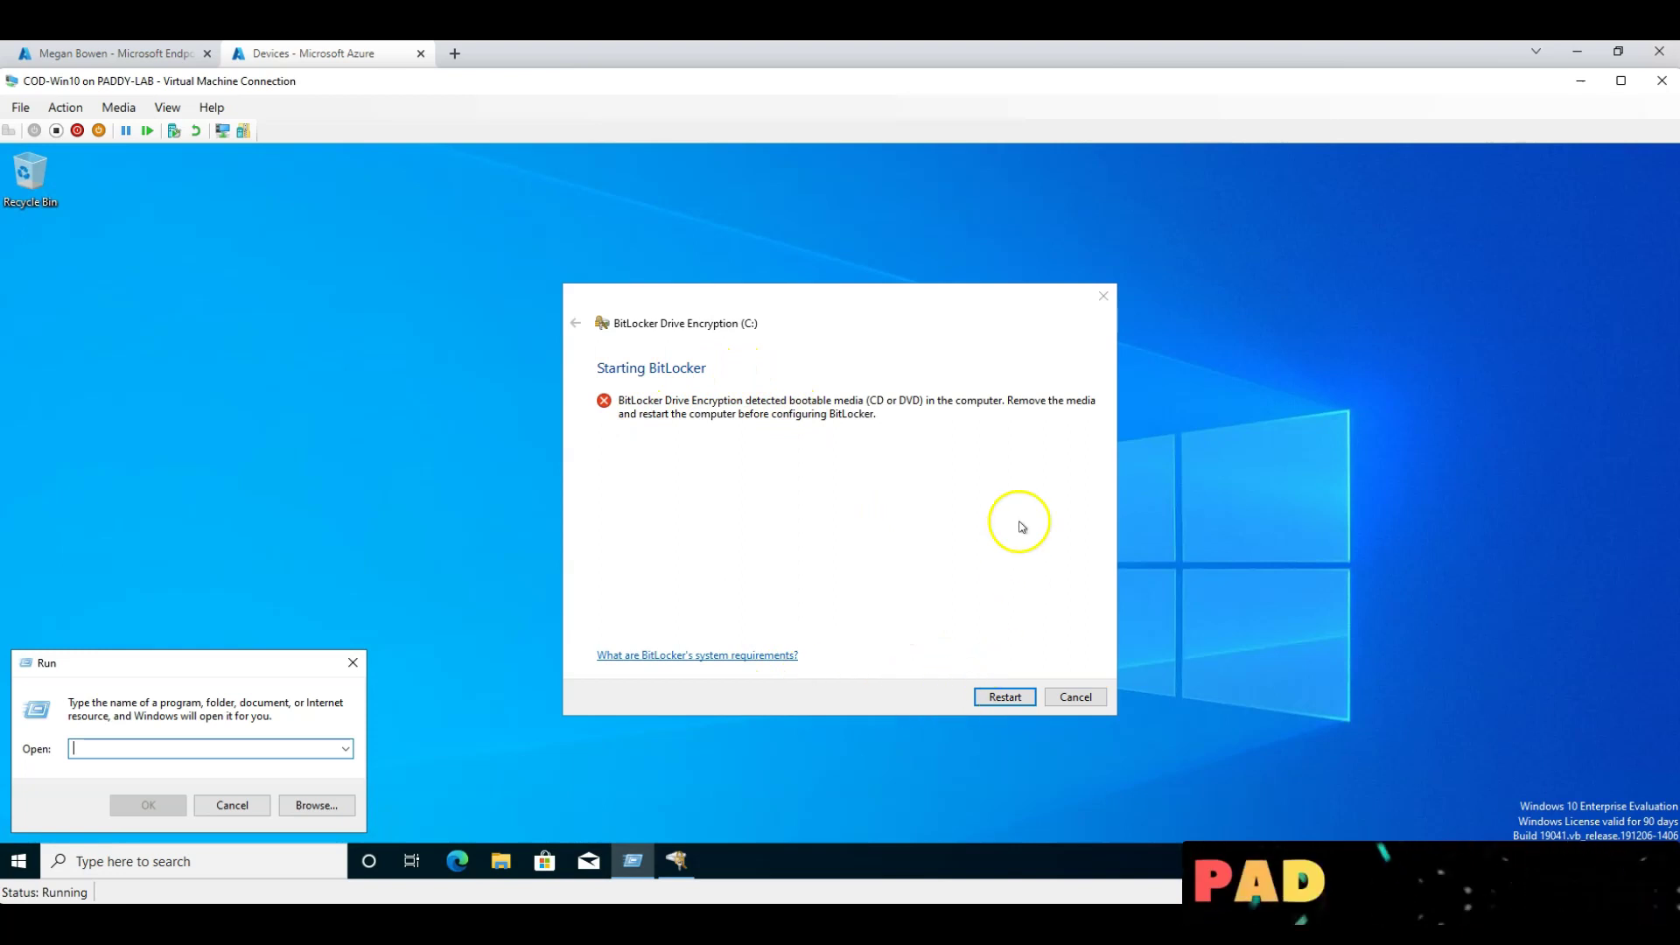
click(232, 805)
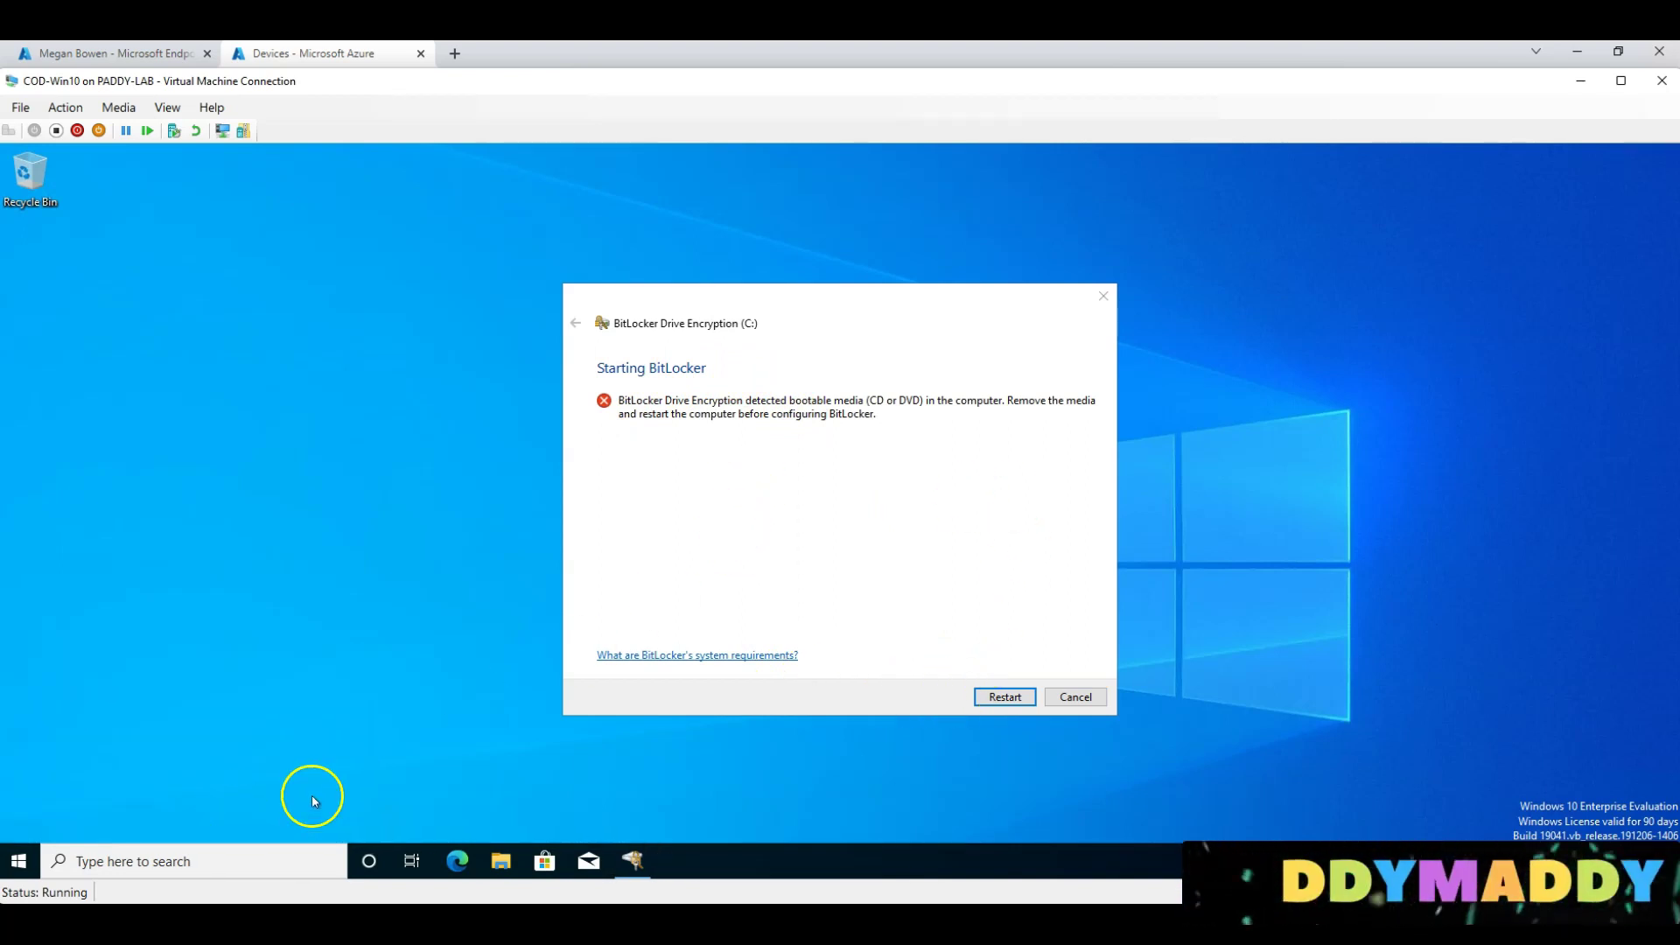
Try to eject the disc in DVD Drive (D:) from This PC in File Explorer
click(501, 861)
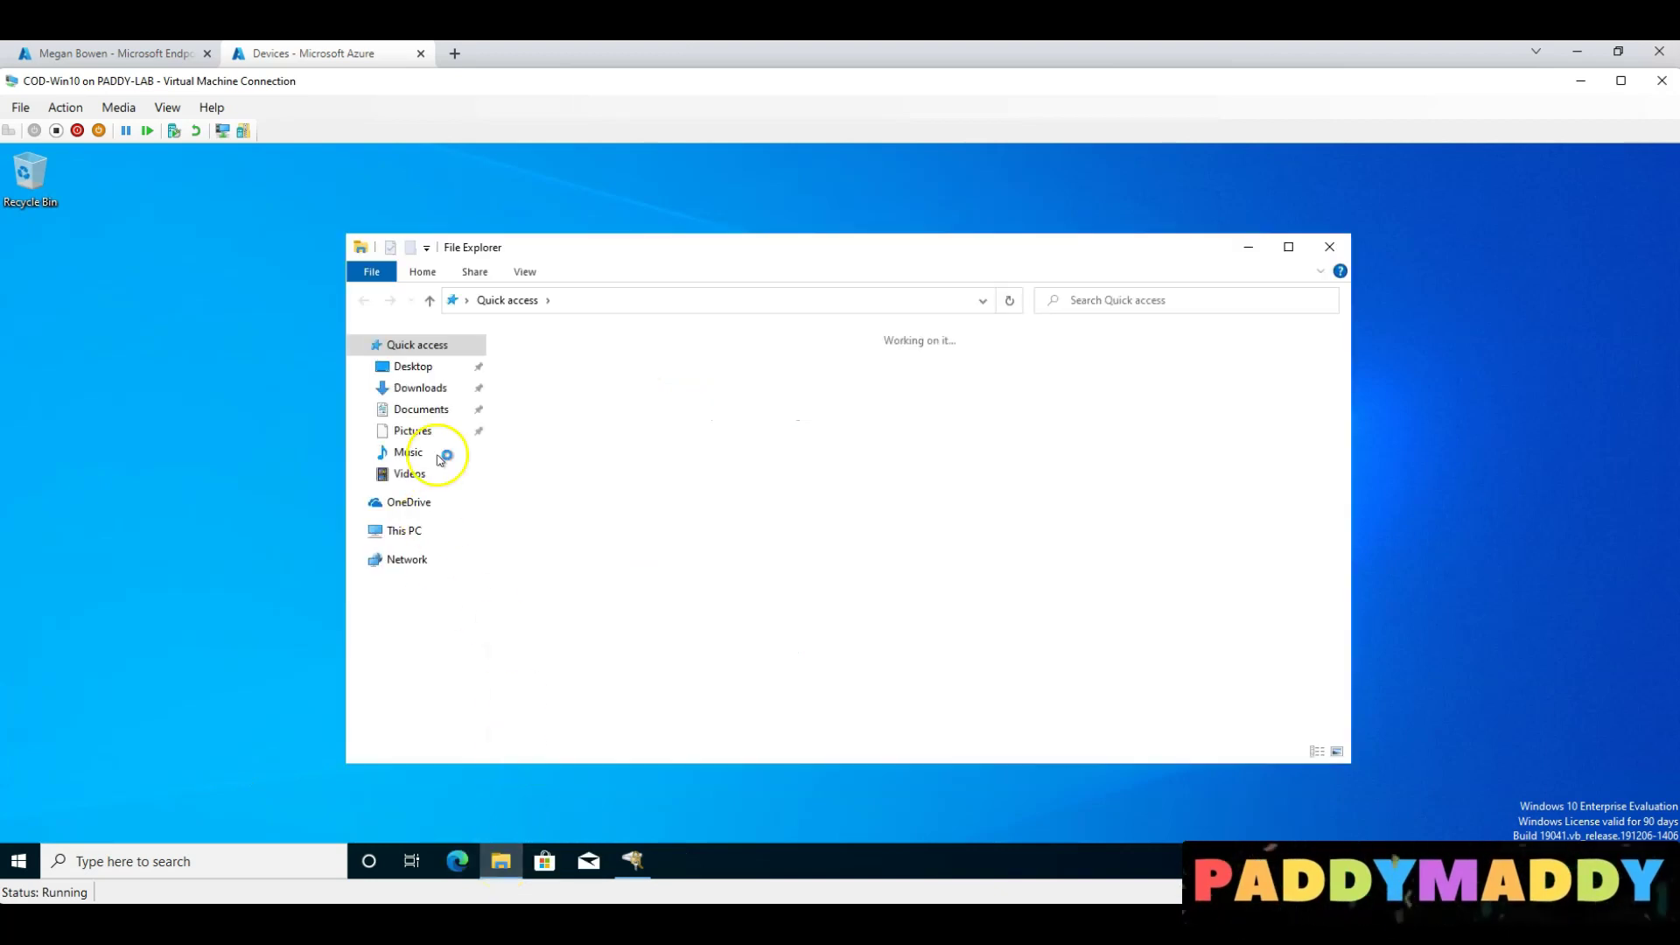
click(409, 531)
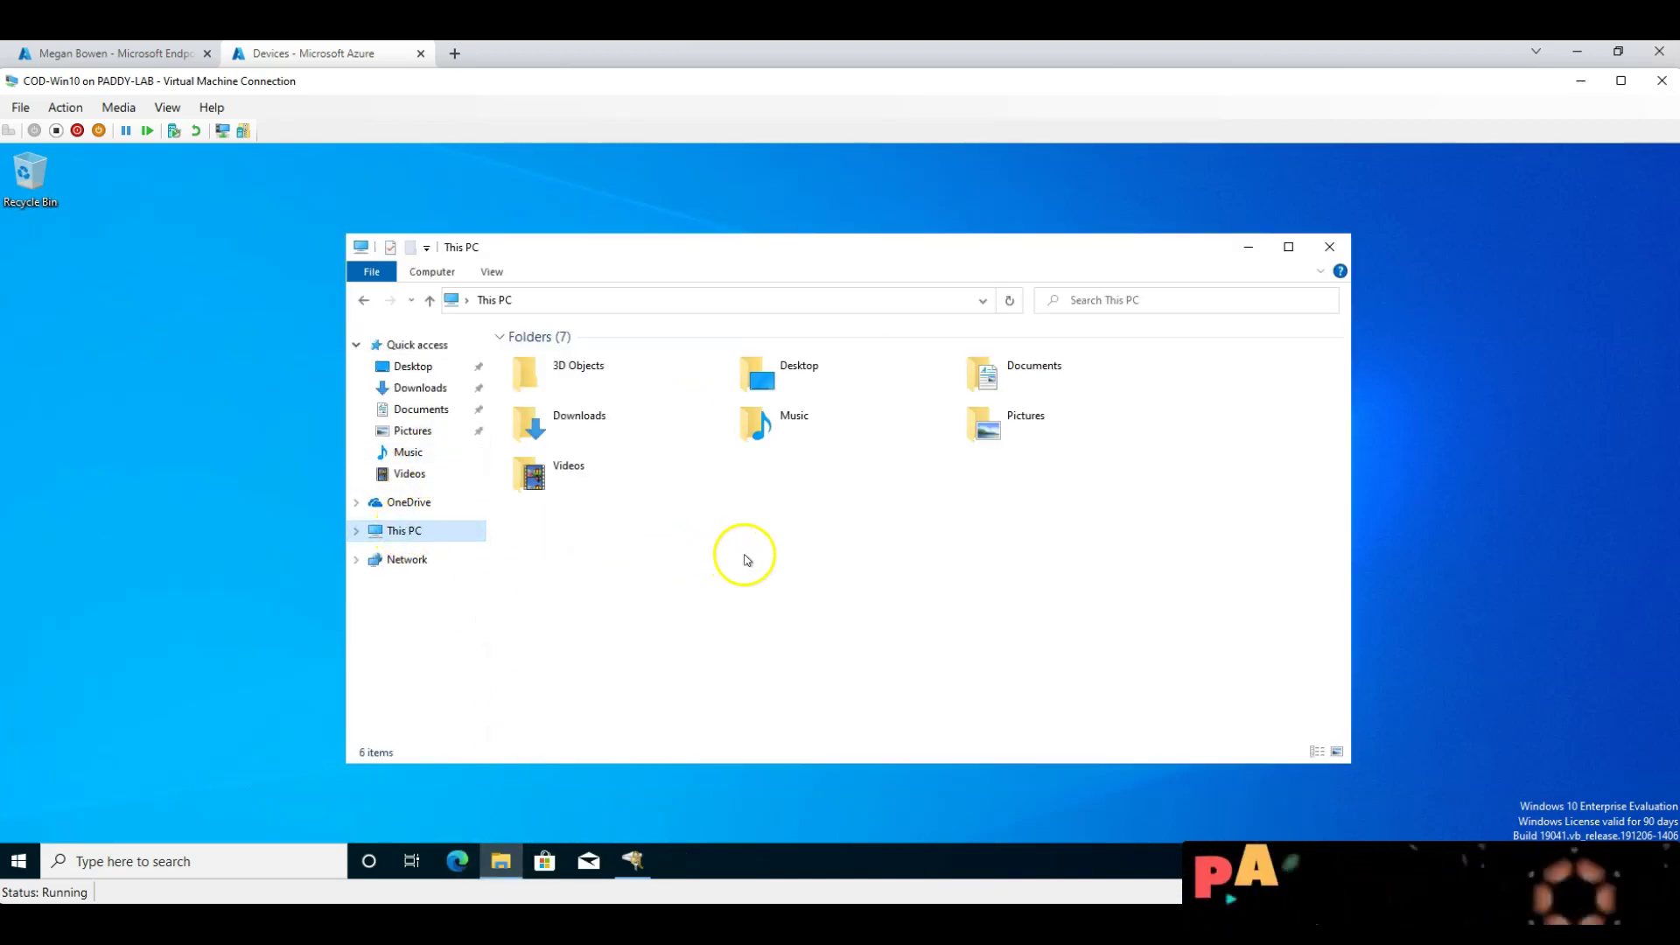
click(817, 542)
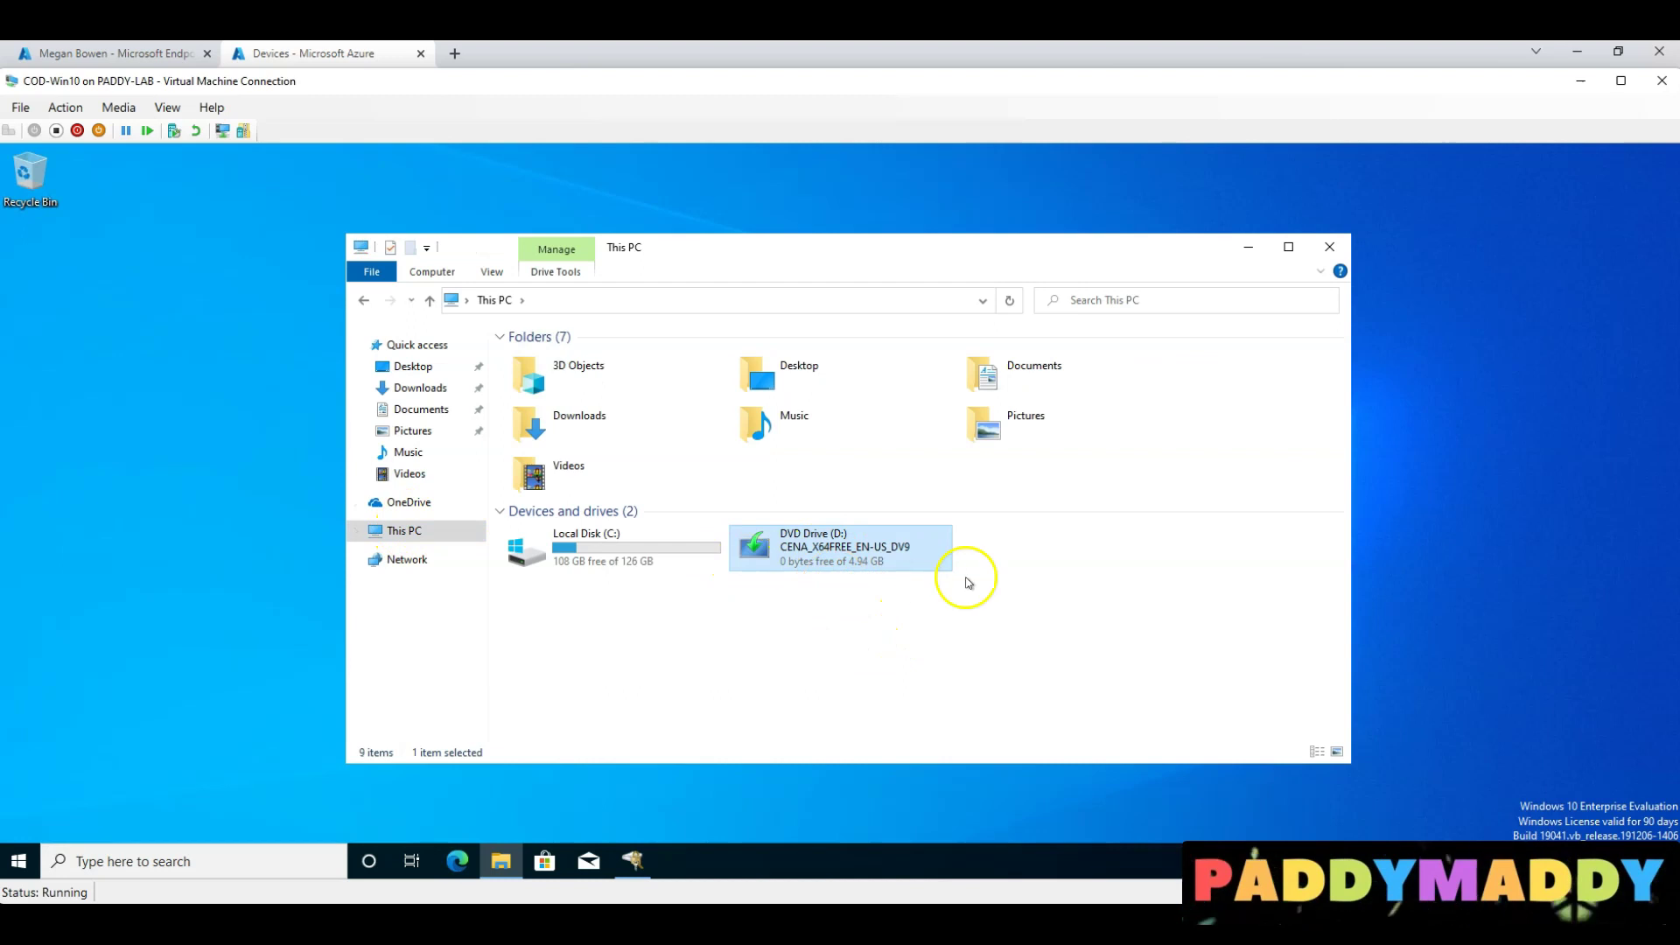
right_click(815, 562)
click(884, 711)
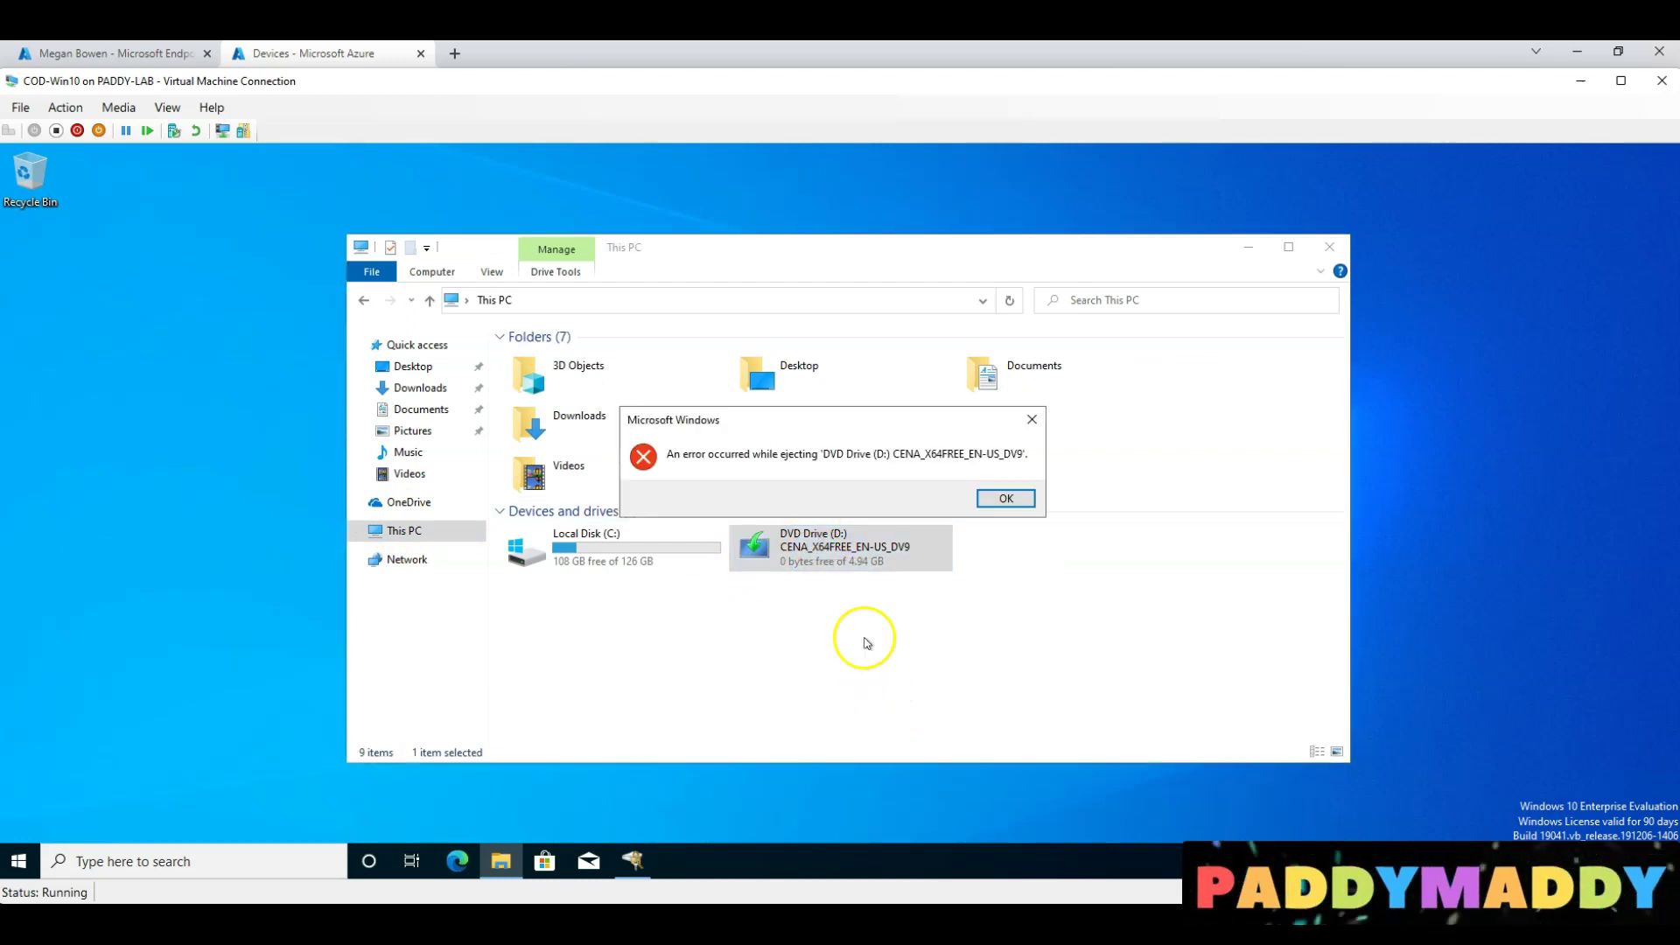
click(1003, 498)
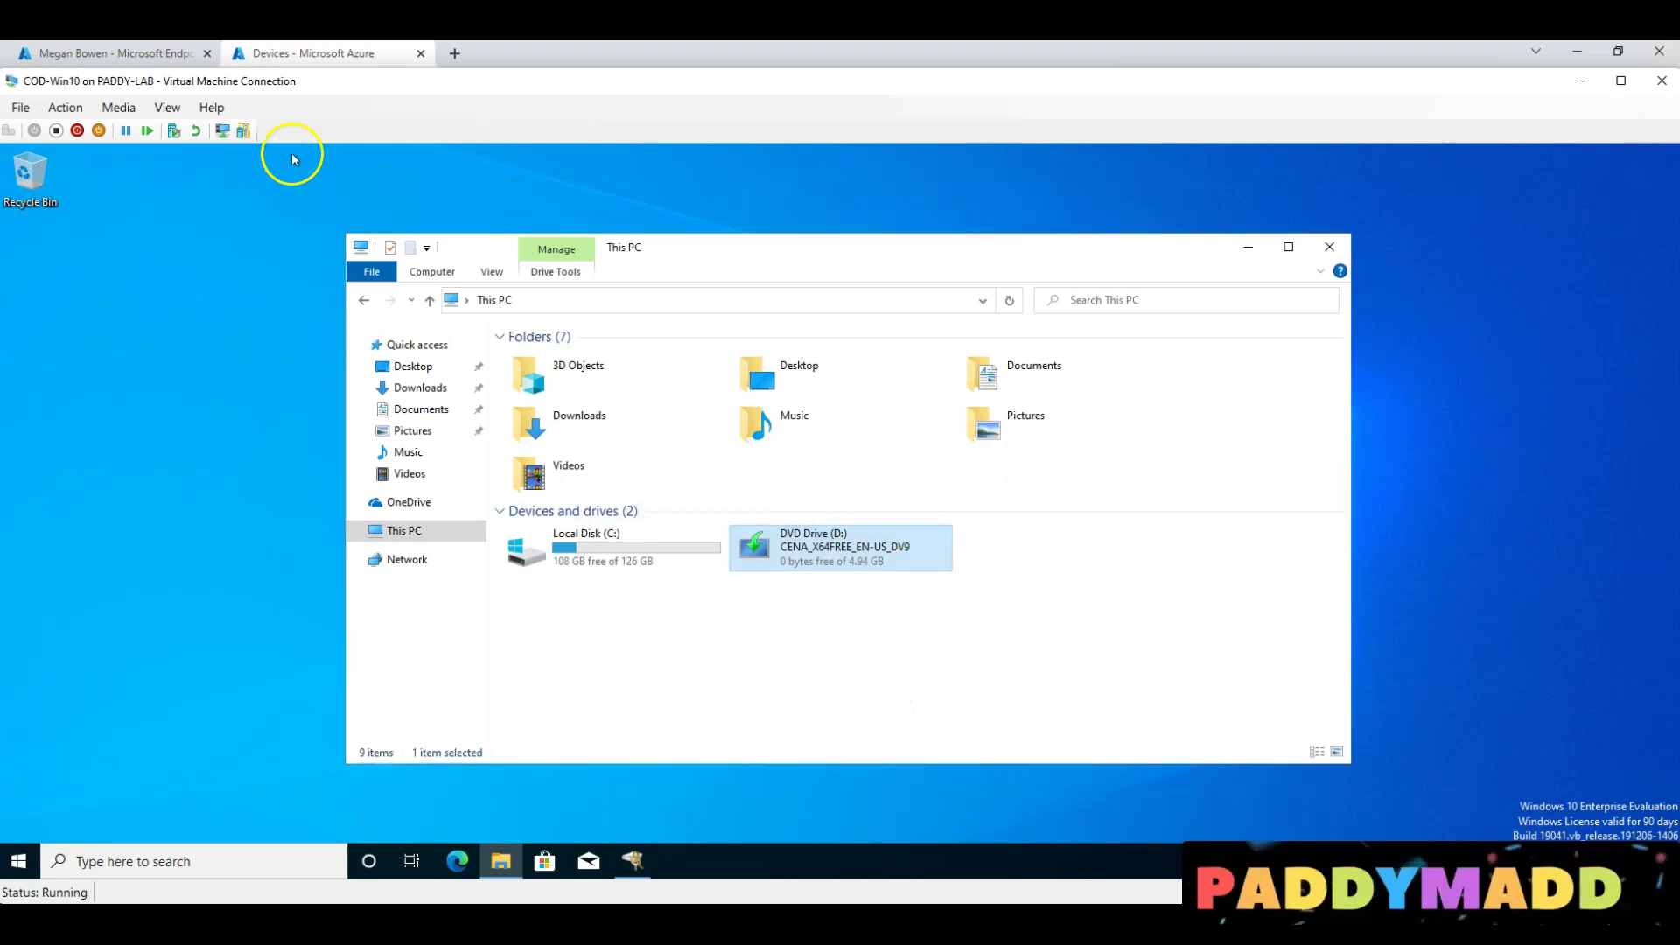
Eject the DVD image through the virtual machine connection, then close File Explorer and restart from the BitLocker dialog
click(118, 106)
mouse_move(175, 128)
click(297, 137)
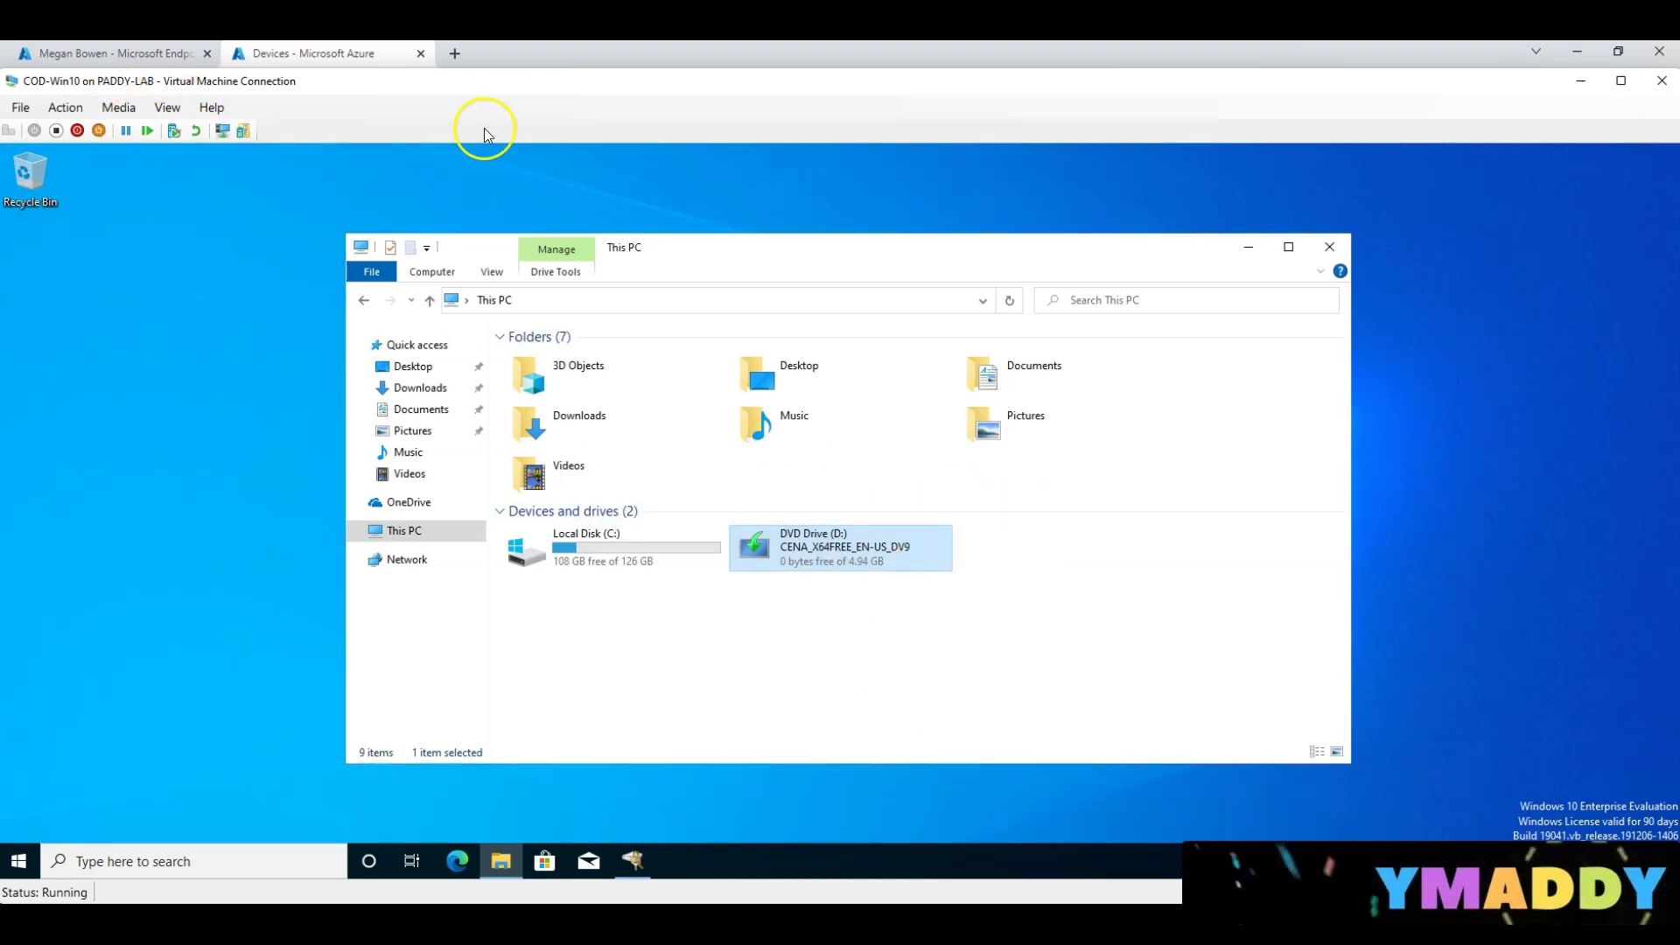
click(1329, 246)
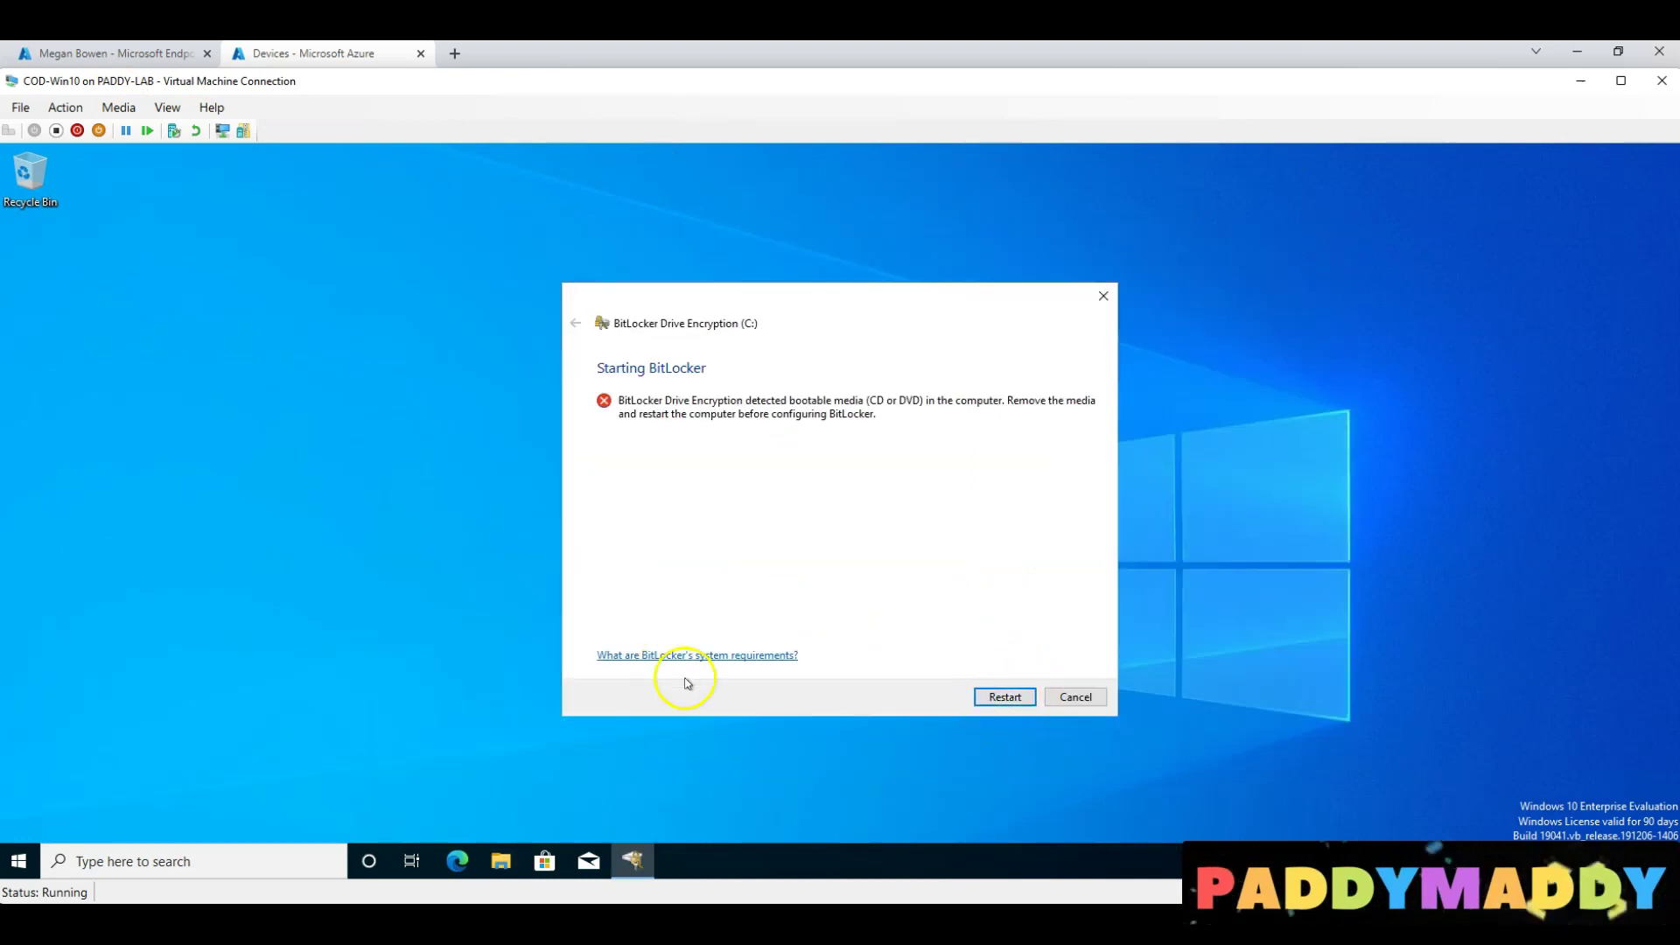
click(1002, 698)
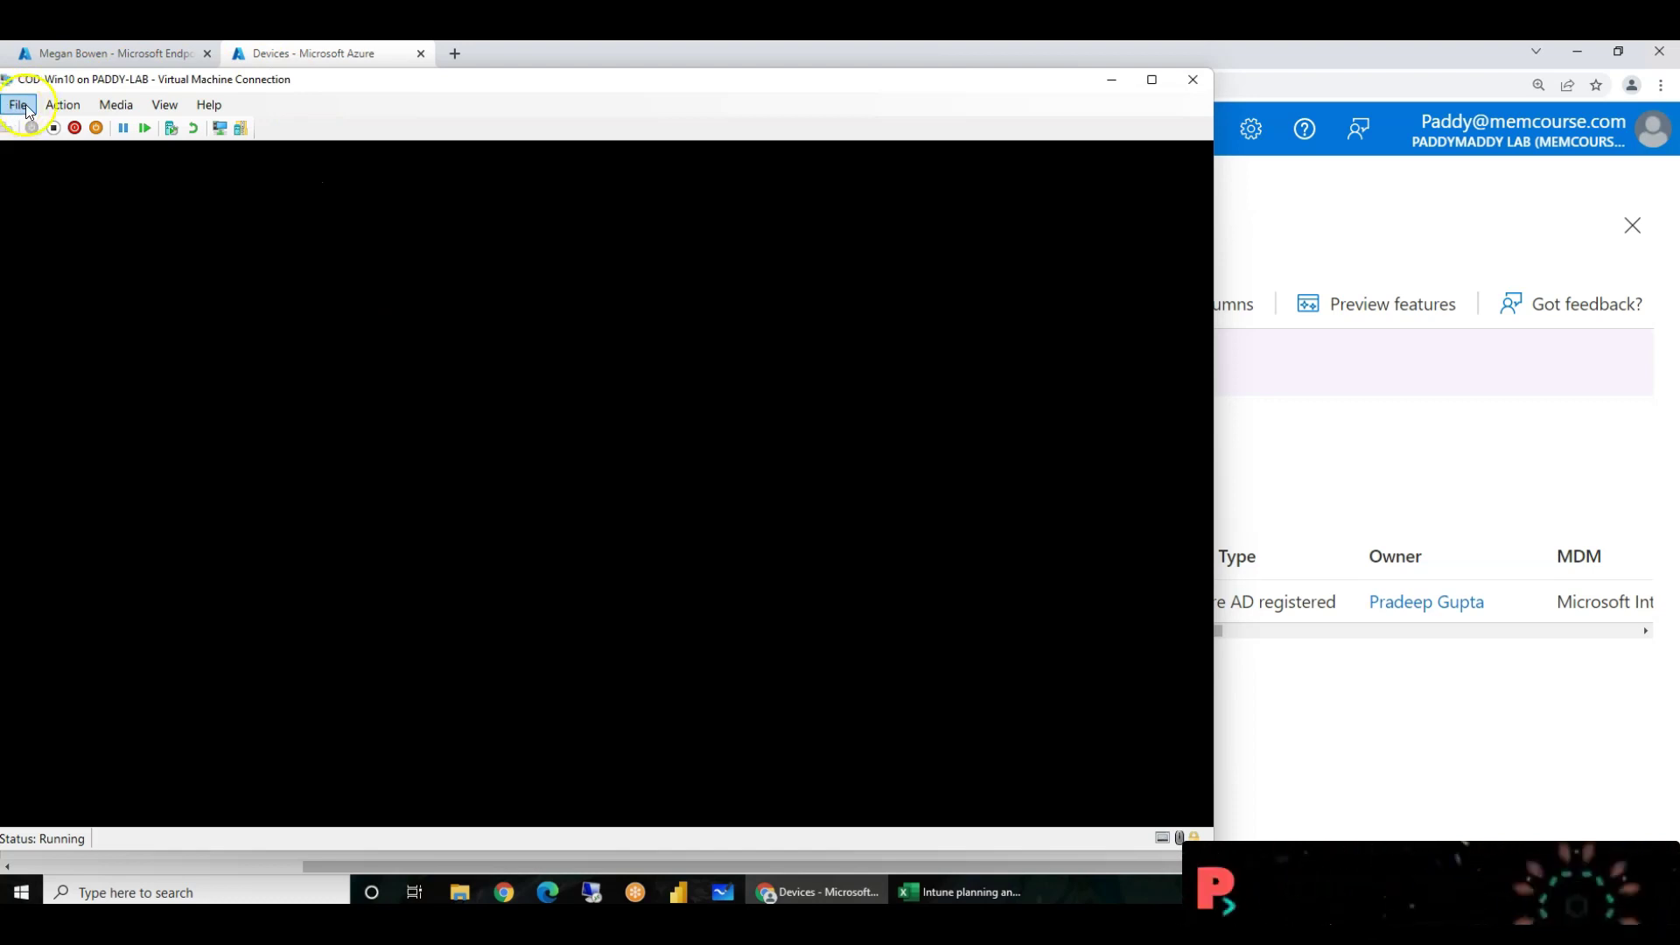
Check the Secure Boot and TPM options in the COD-Win10 virtual machine's security settings, leaving without changes
click(18, 105)
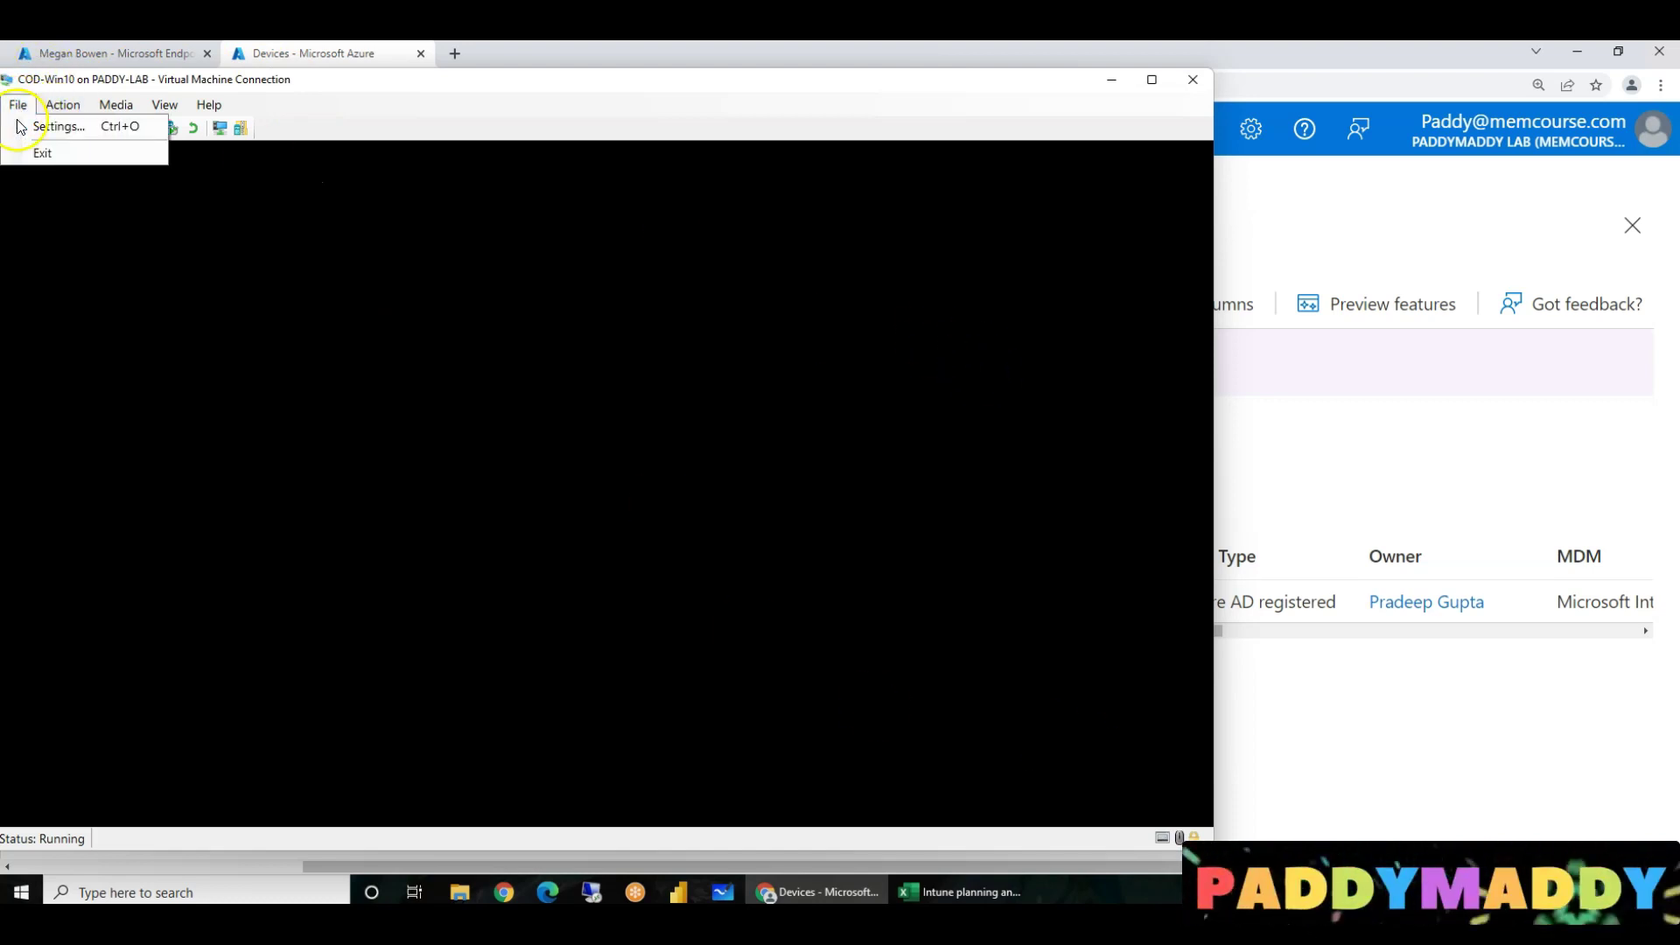
click(52, 127)
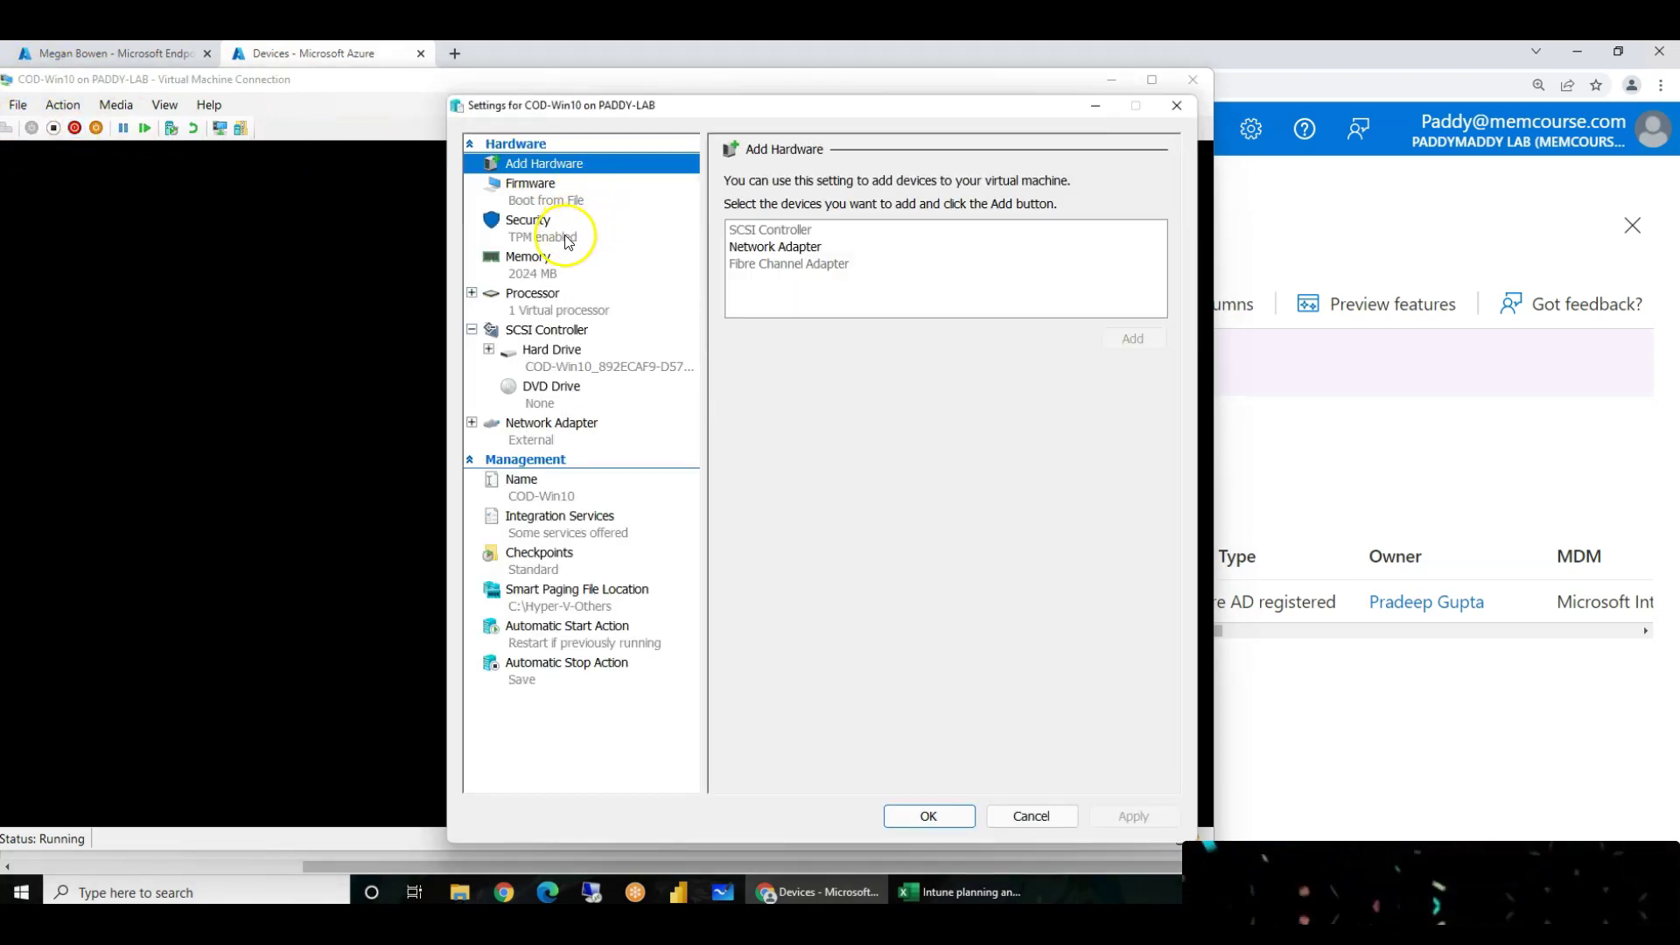
click(566, 236)
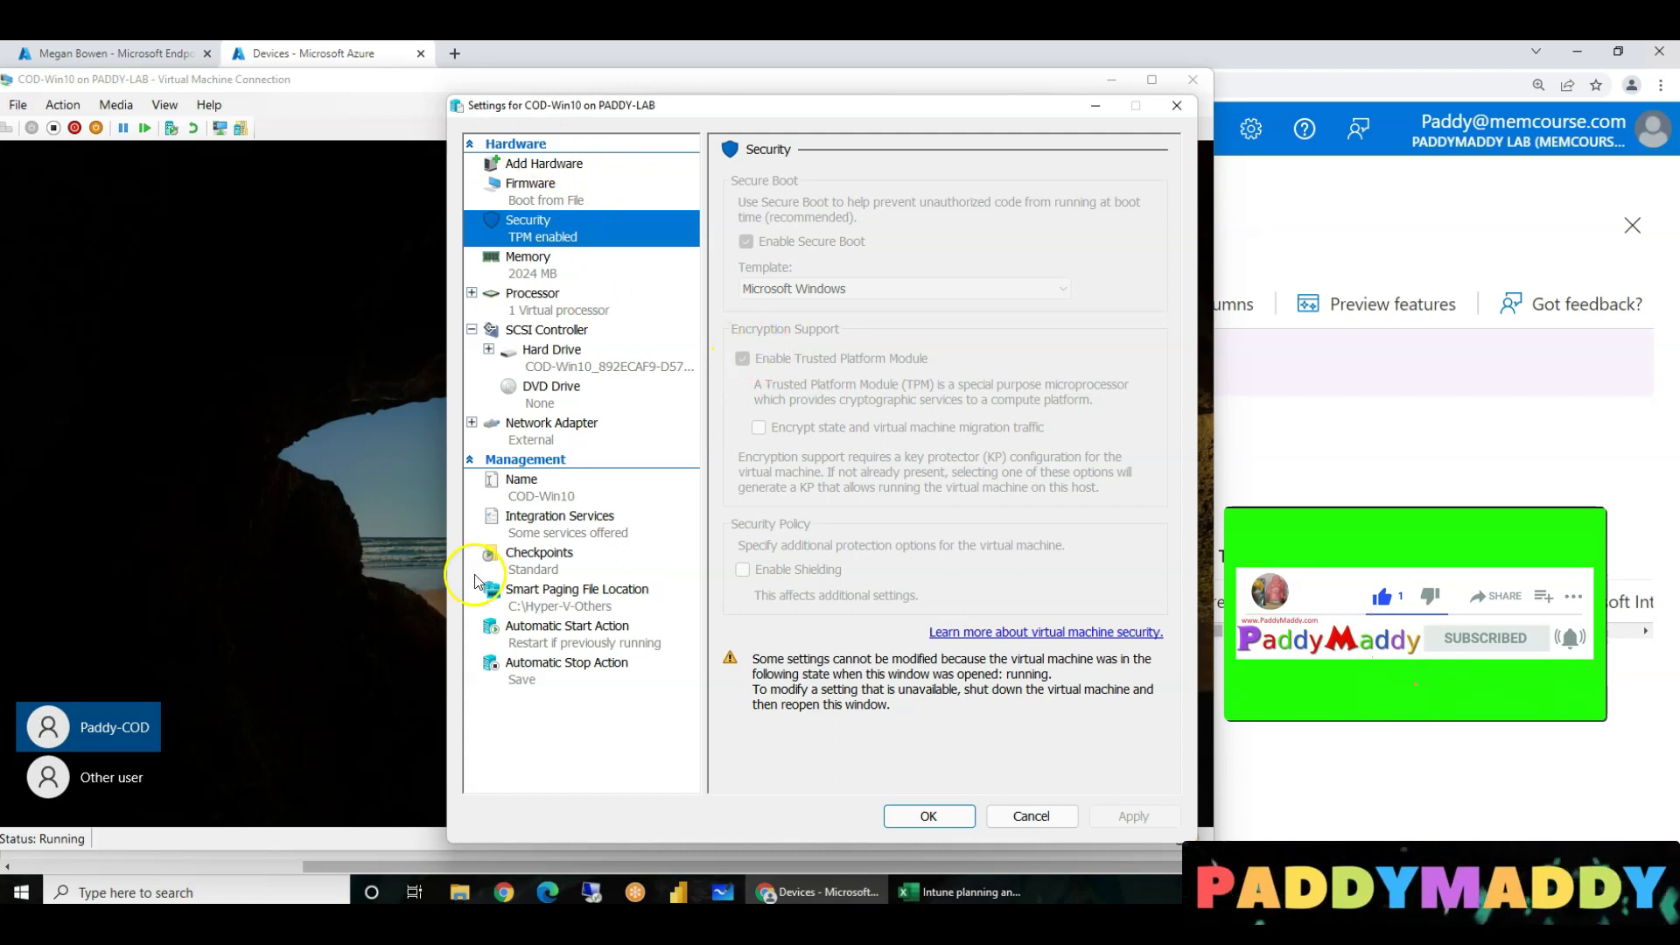
click(1031, 816)
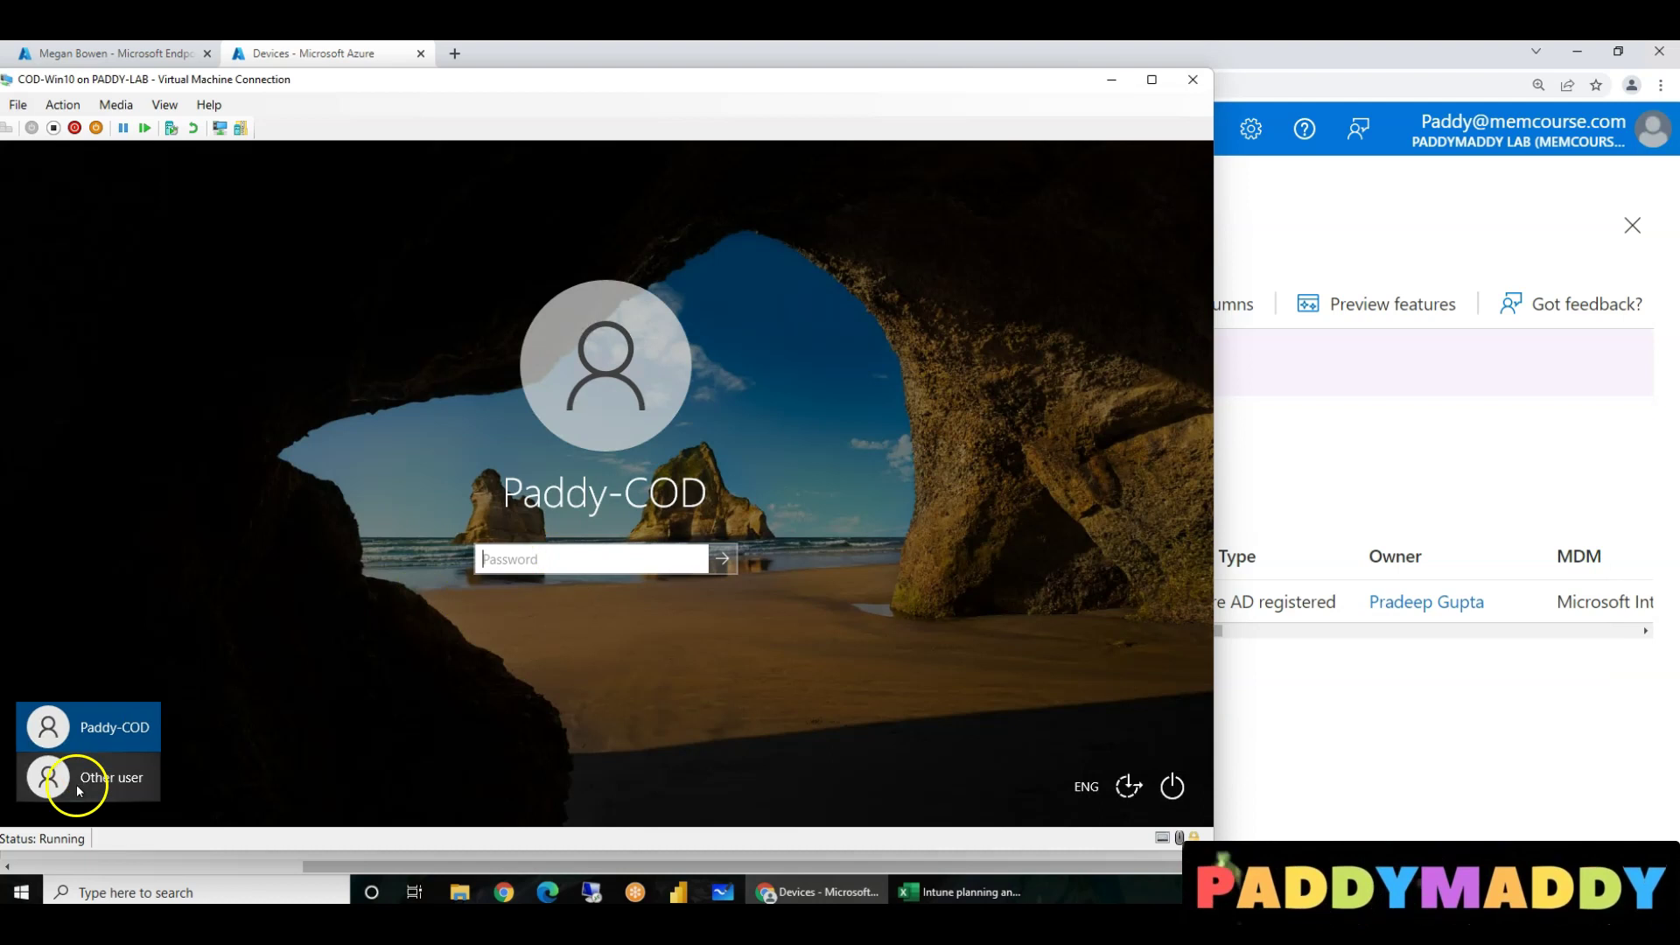
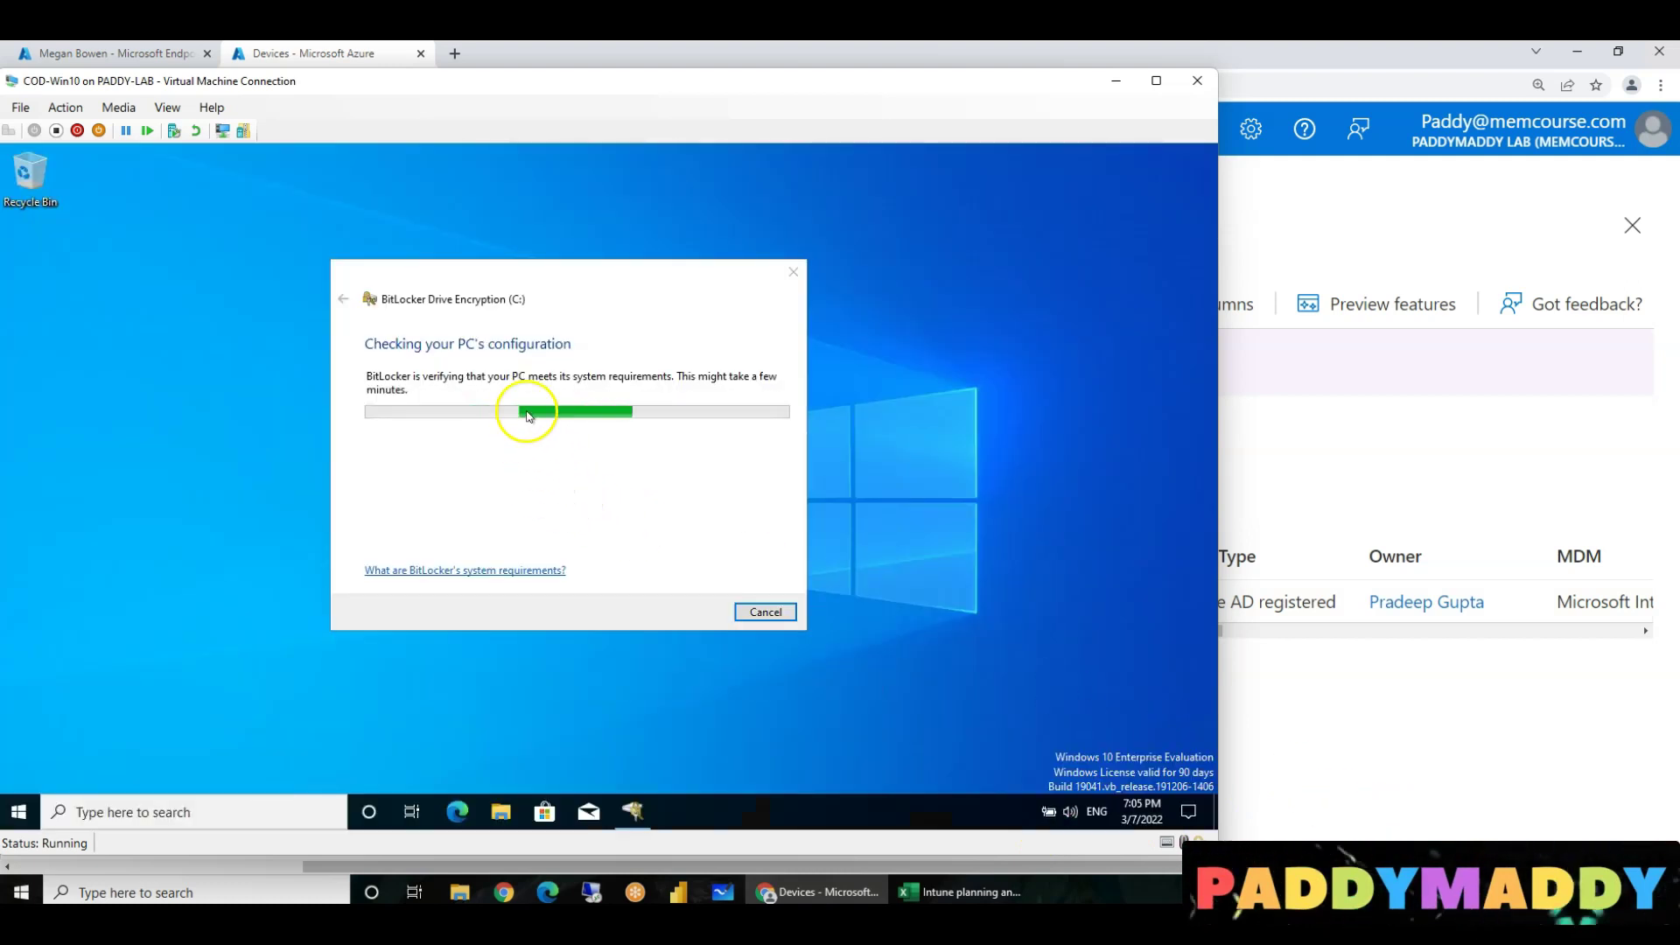
Switch to the Microsoft Endpoint Manager admin center and examine the configuration profiles and compliance policies for Windows devices
drag(515, 274, 514, 229)
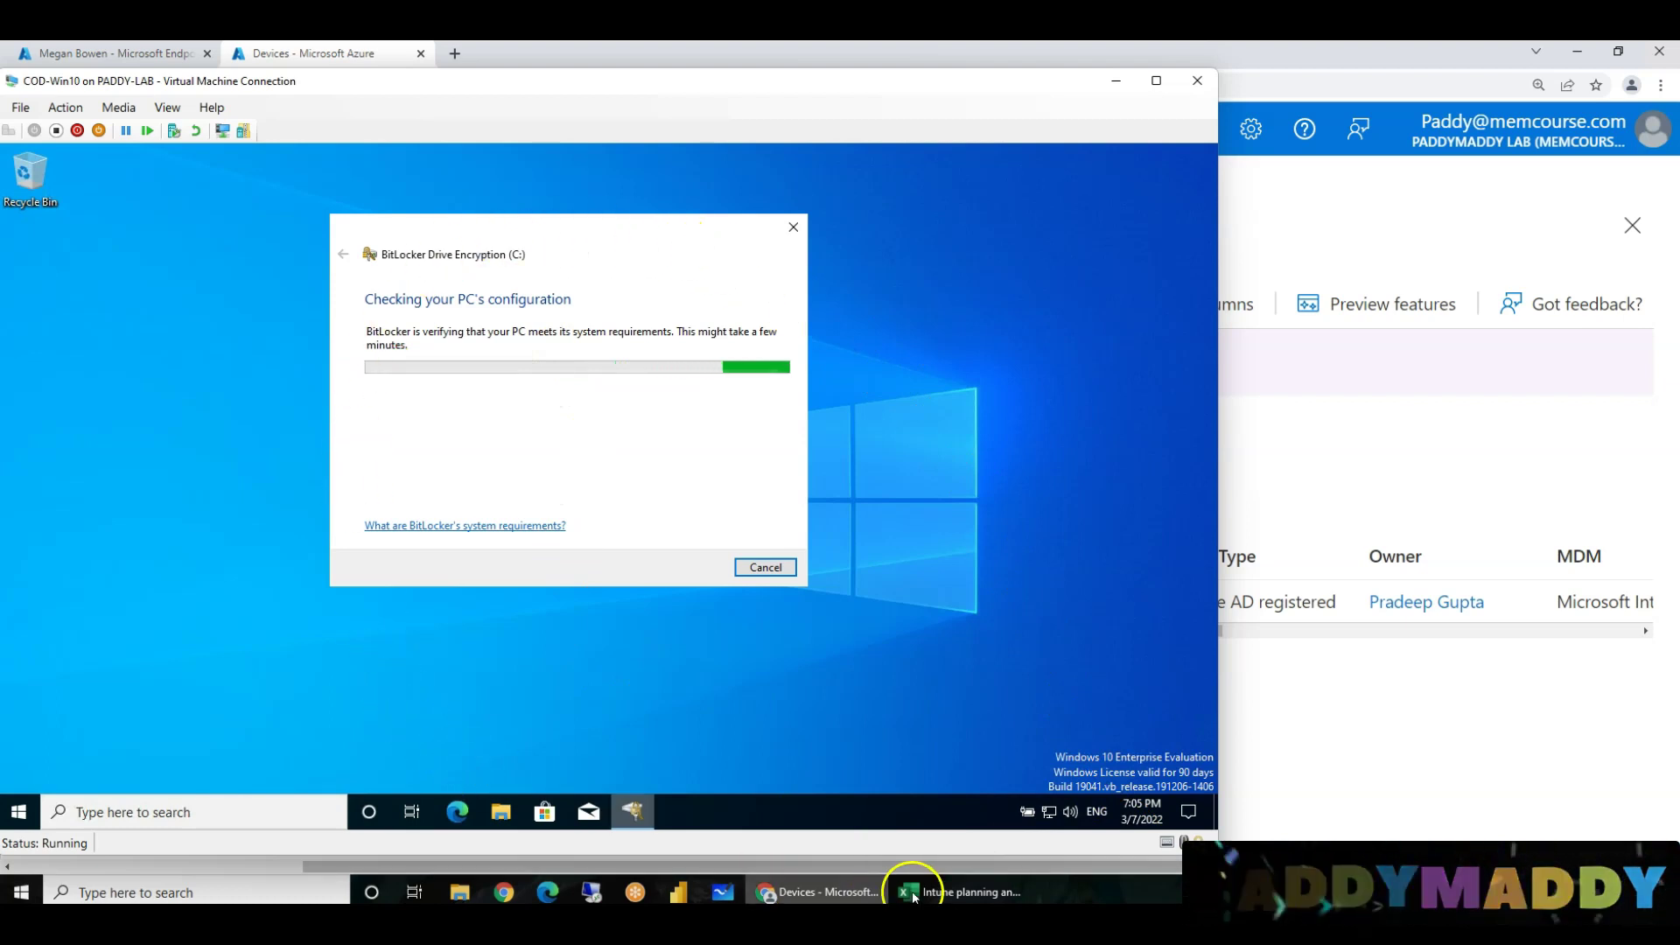
click(1443, 786)
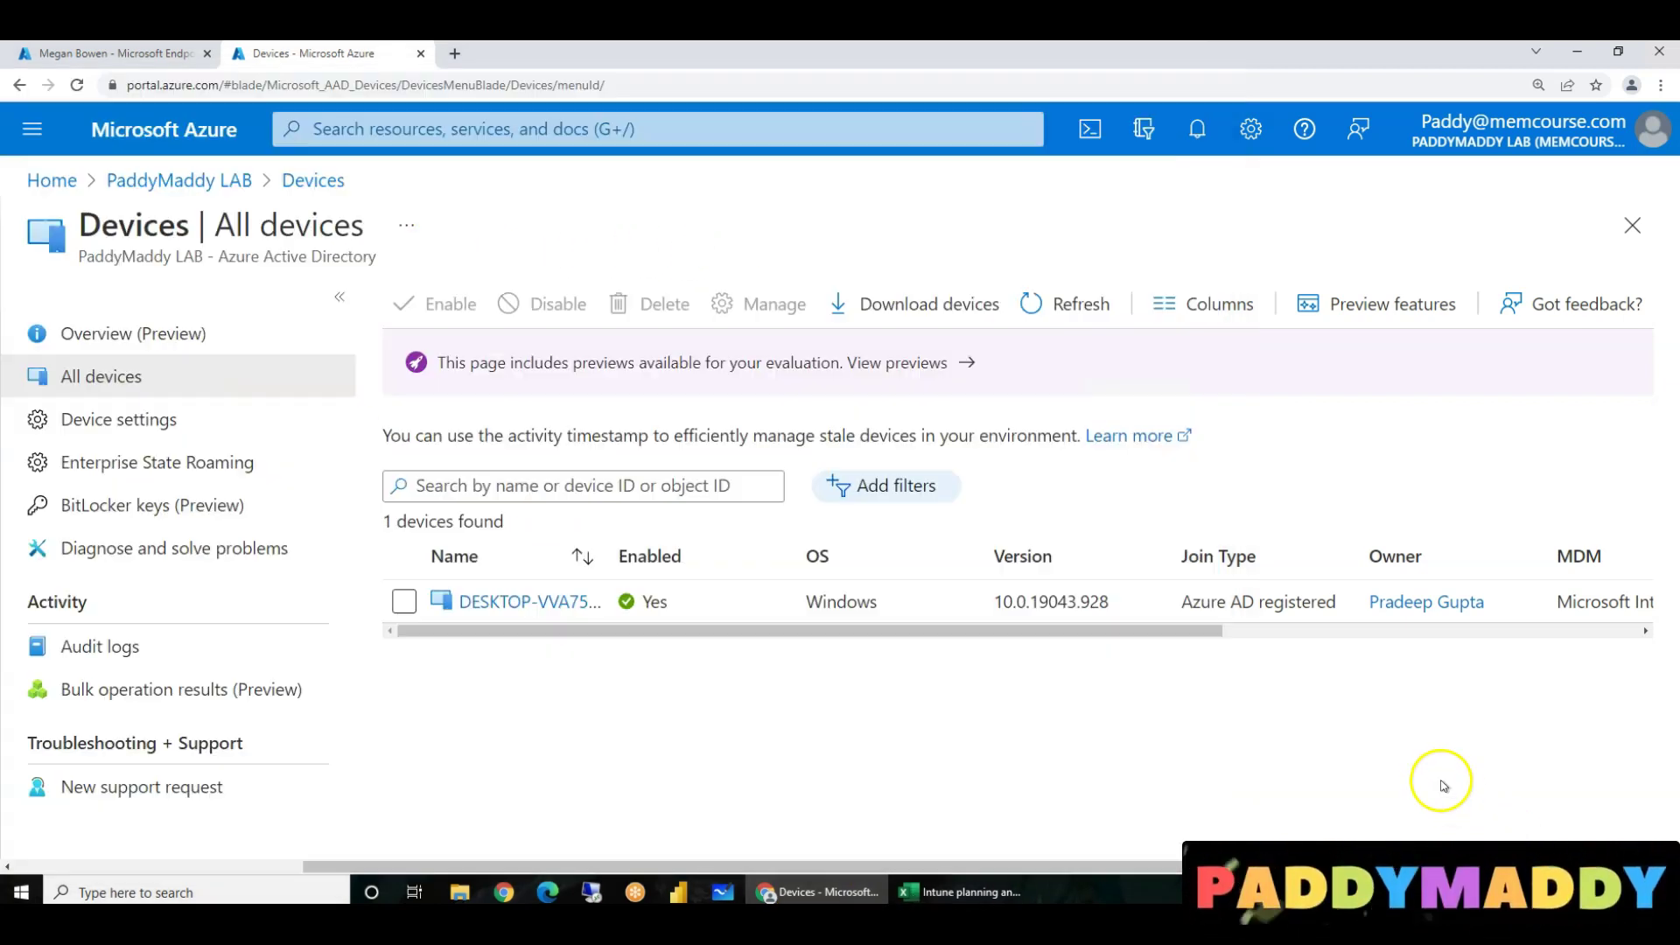
click(140, 64)
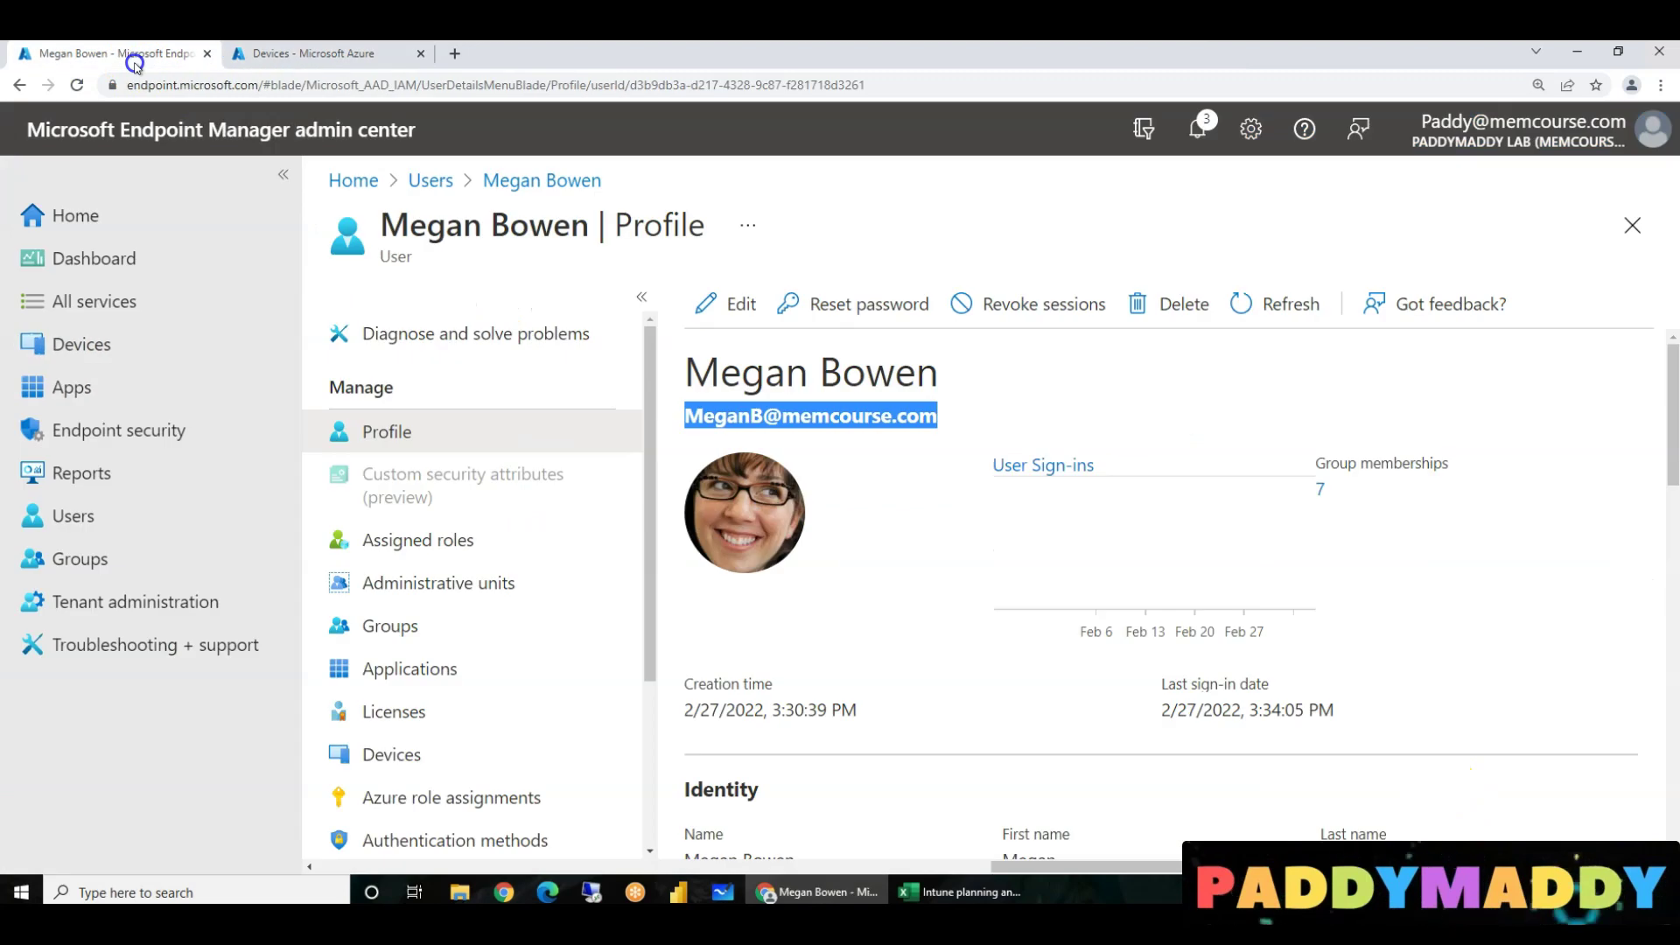
click(64, 345)
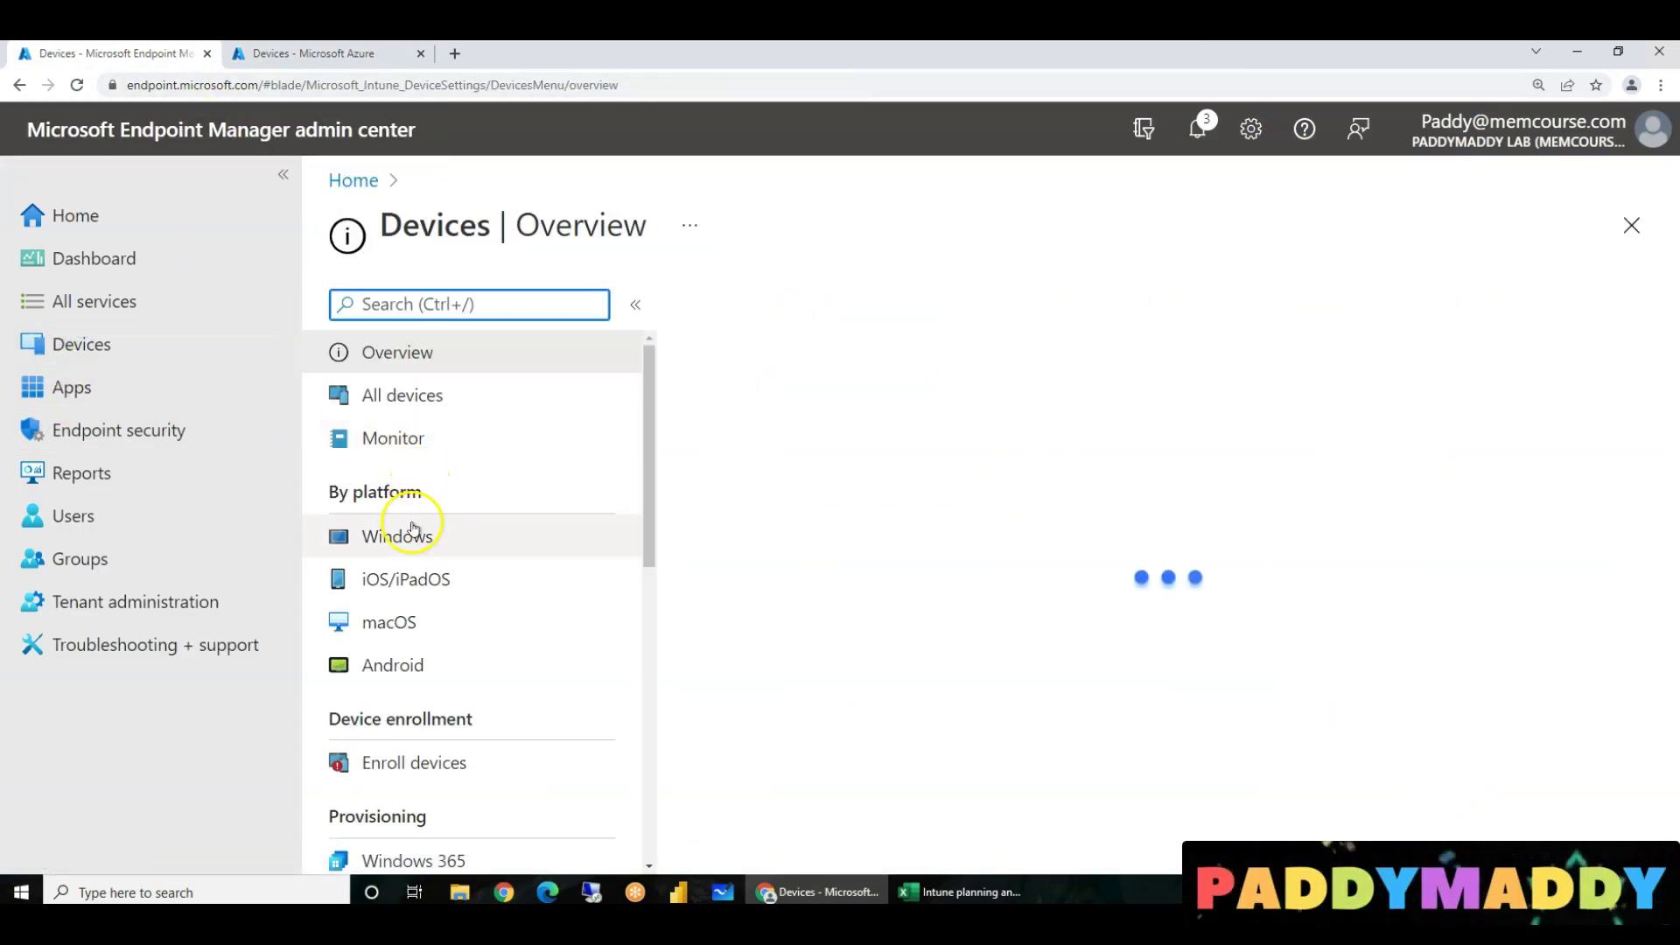
click(405, 544)
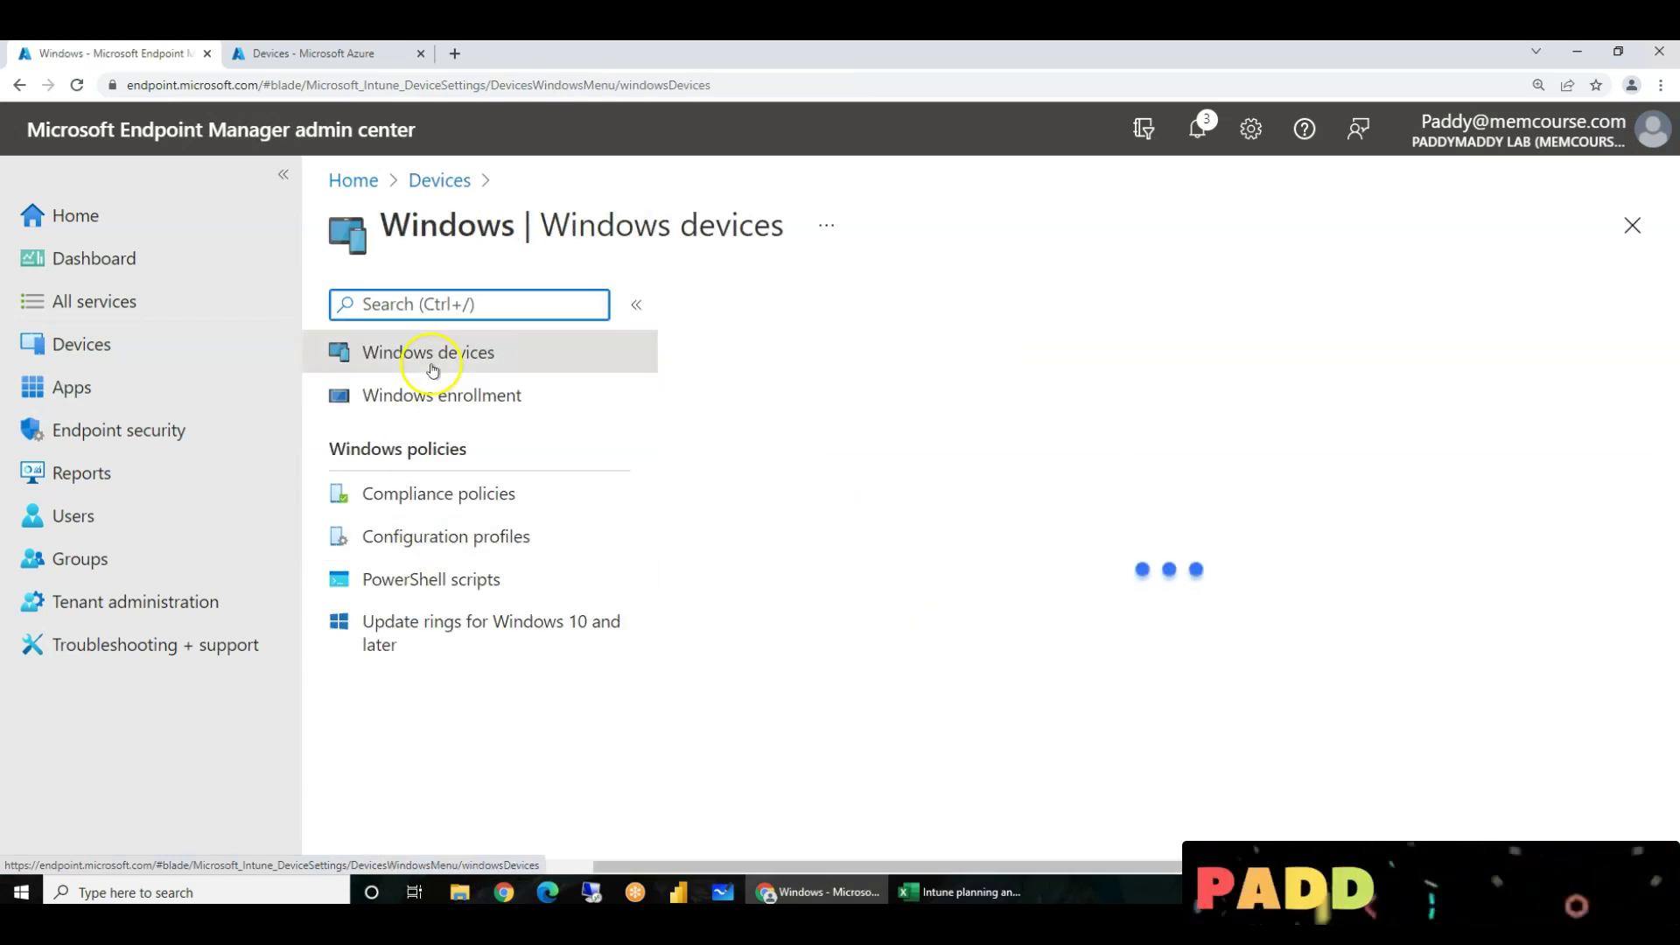
click(378, 537)
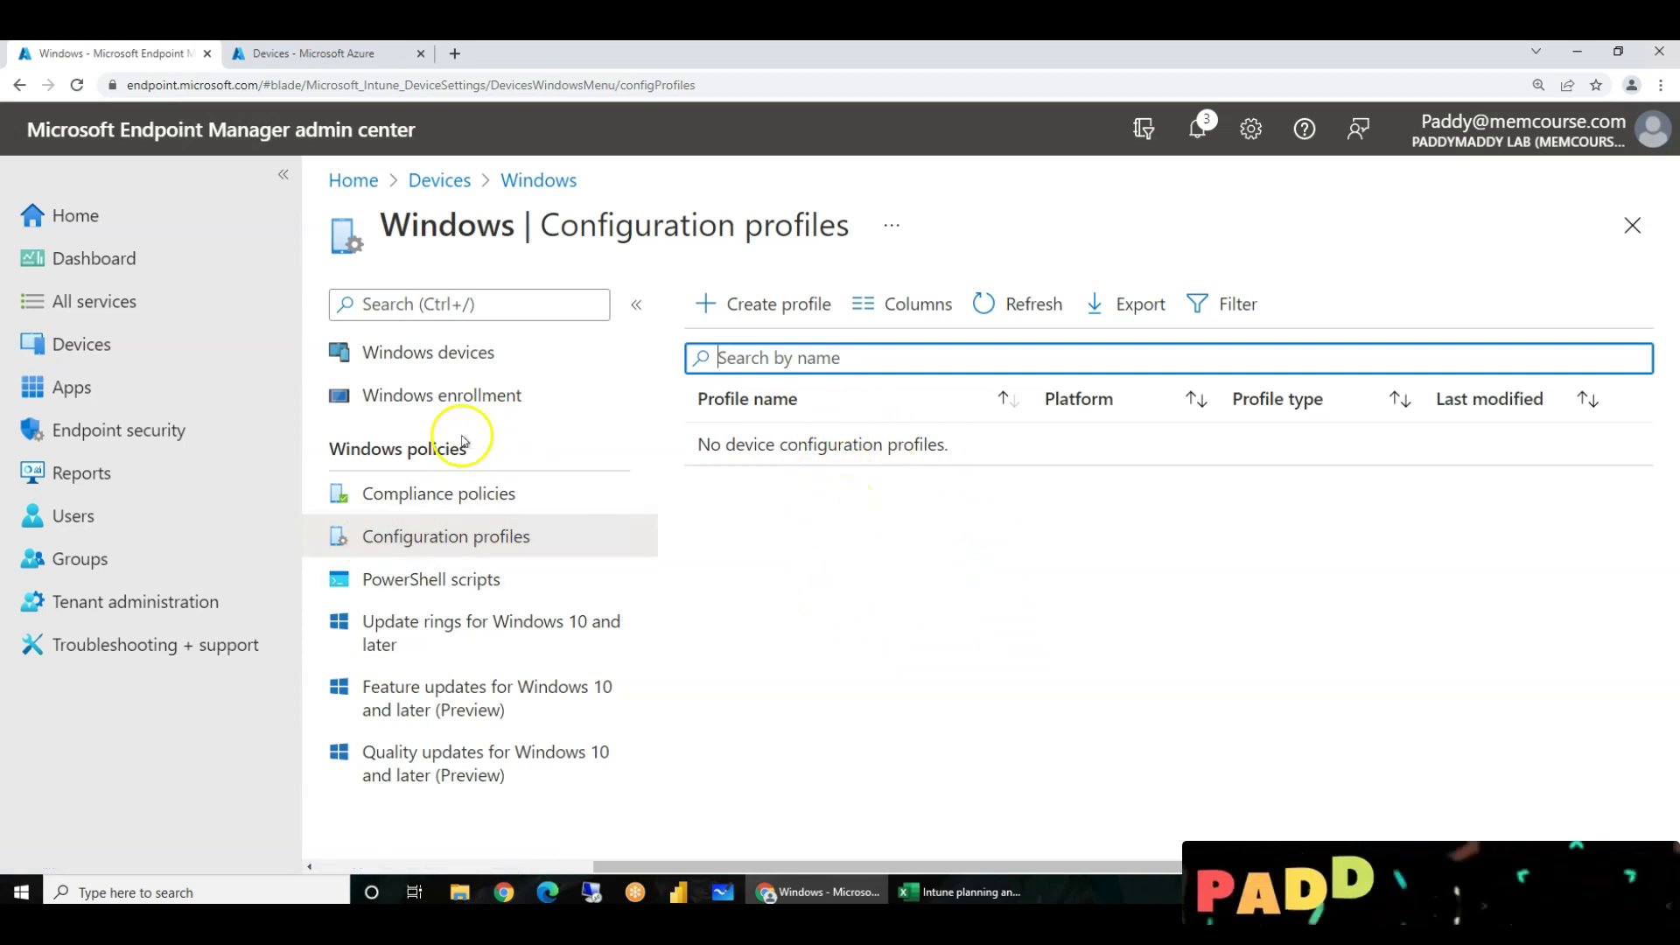
click(477, 493)
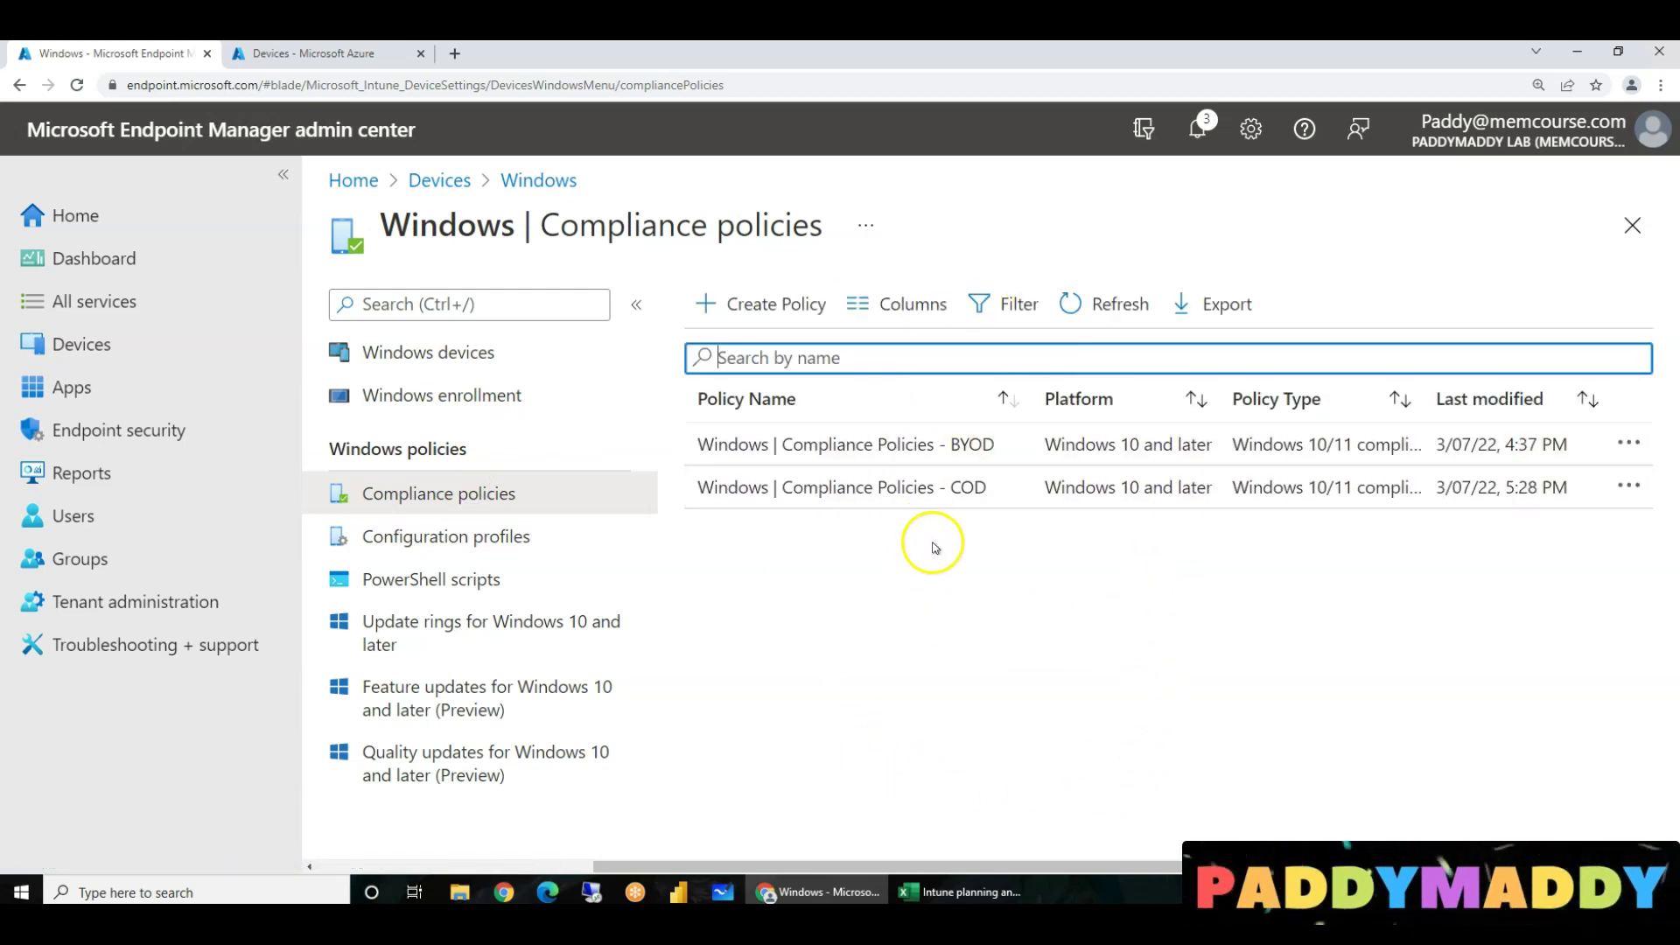
click(473, 535)
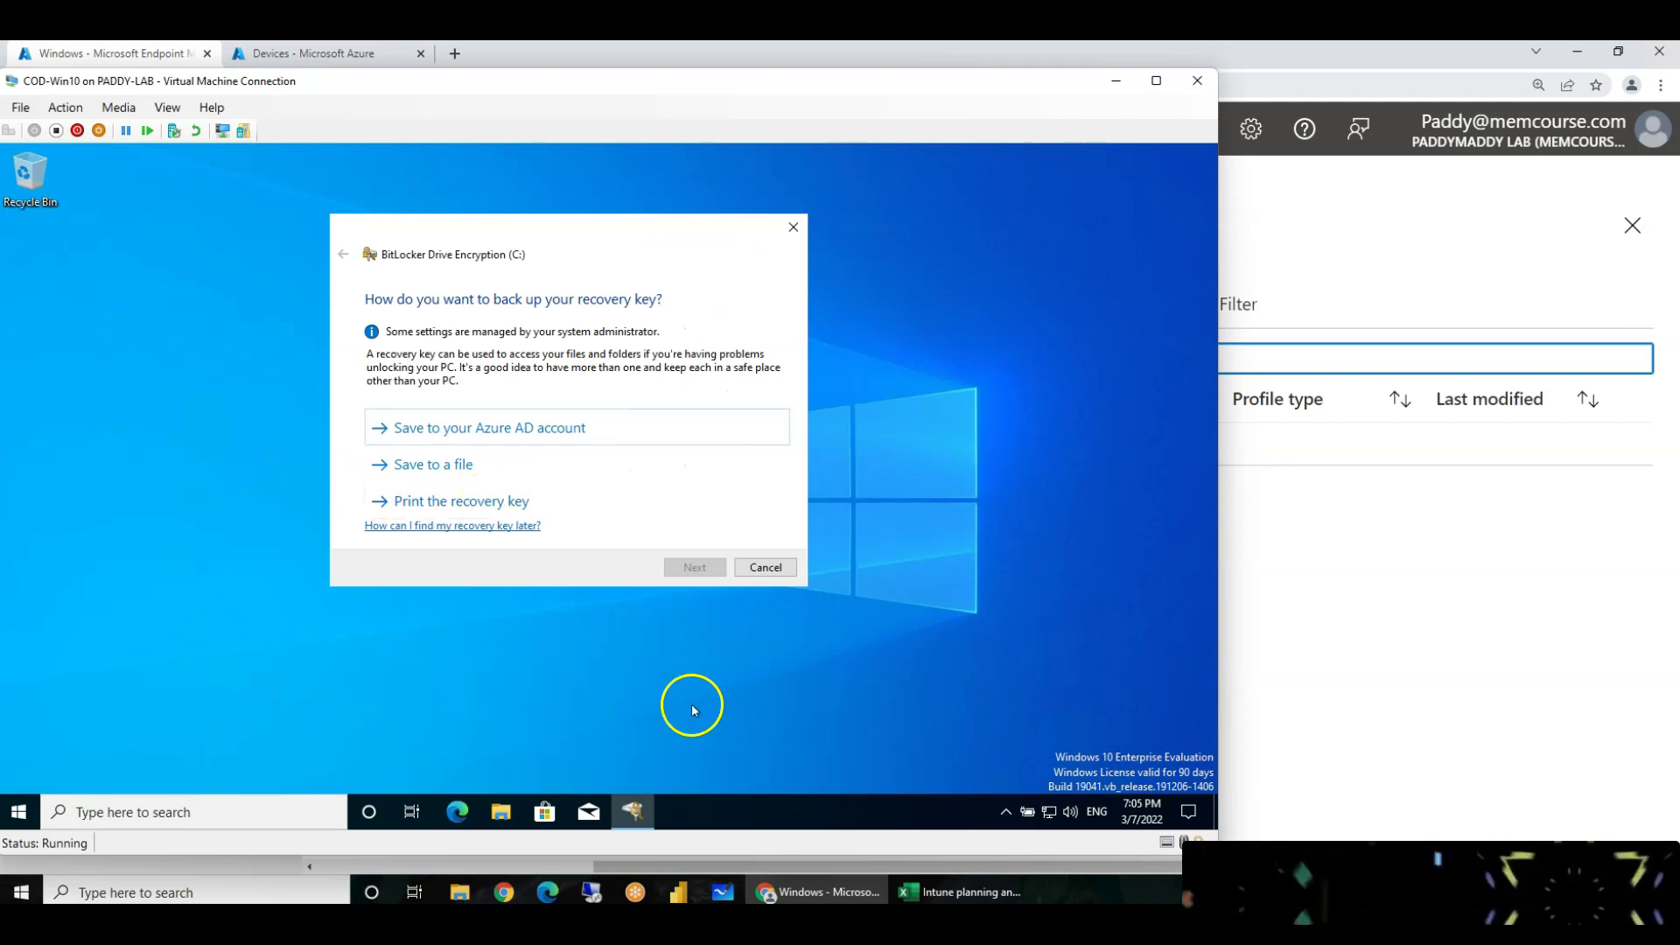
Back up the C: drive's BitLocker recovery key to the Azure AD account and wait for it to be saved
click(594, 434)
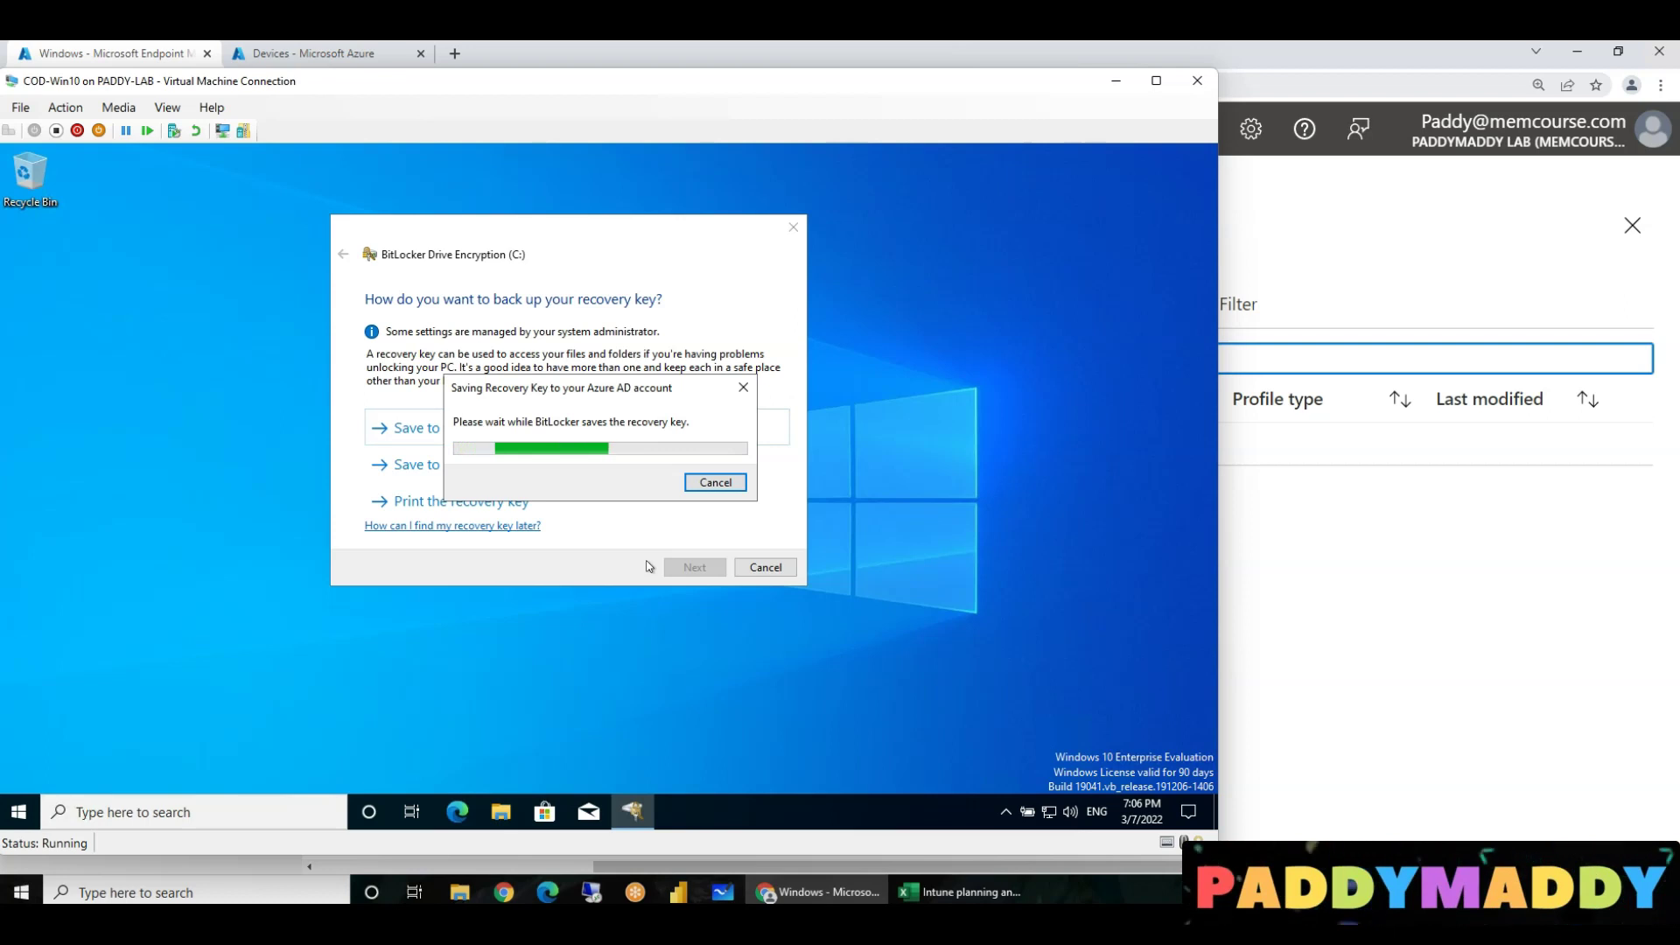
click(1444, 607)
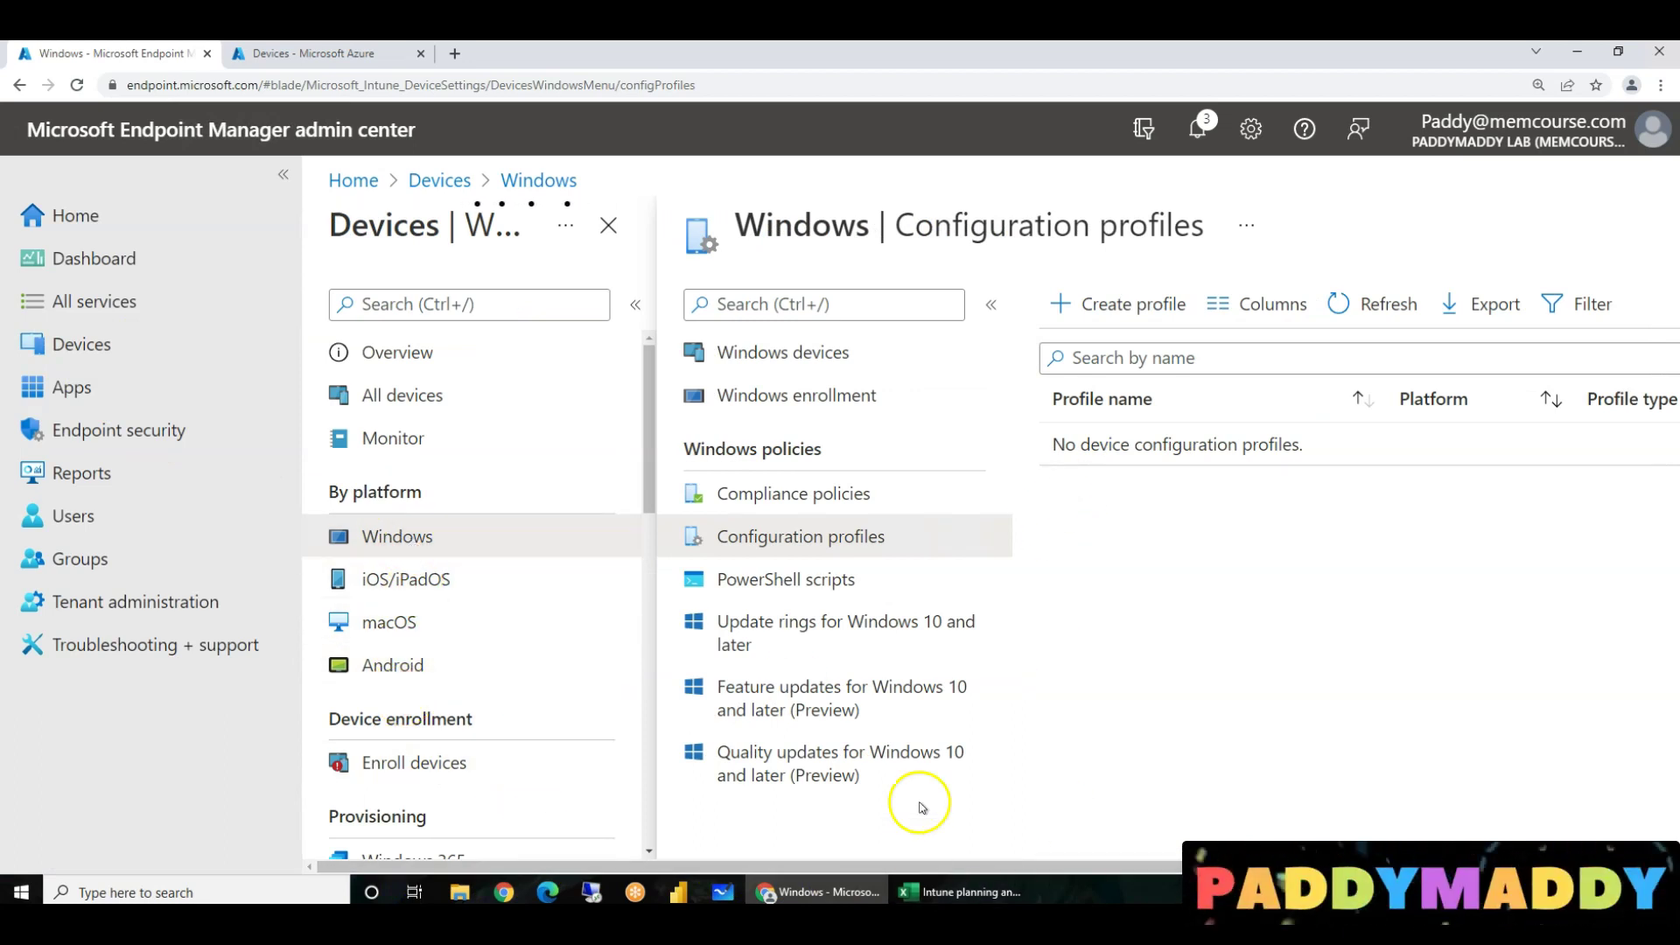
drag(854, 862, 1170, 841)
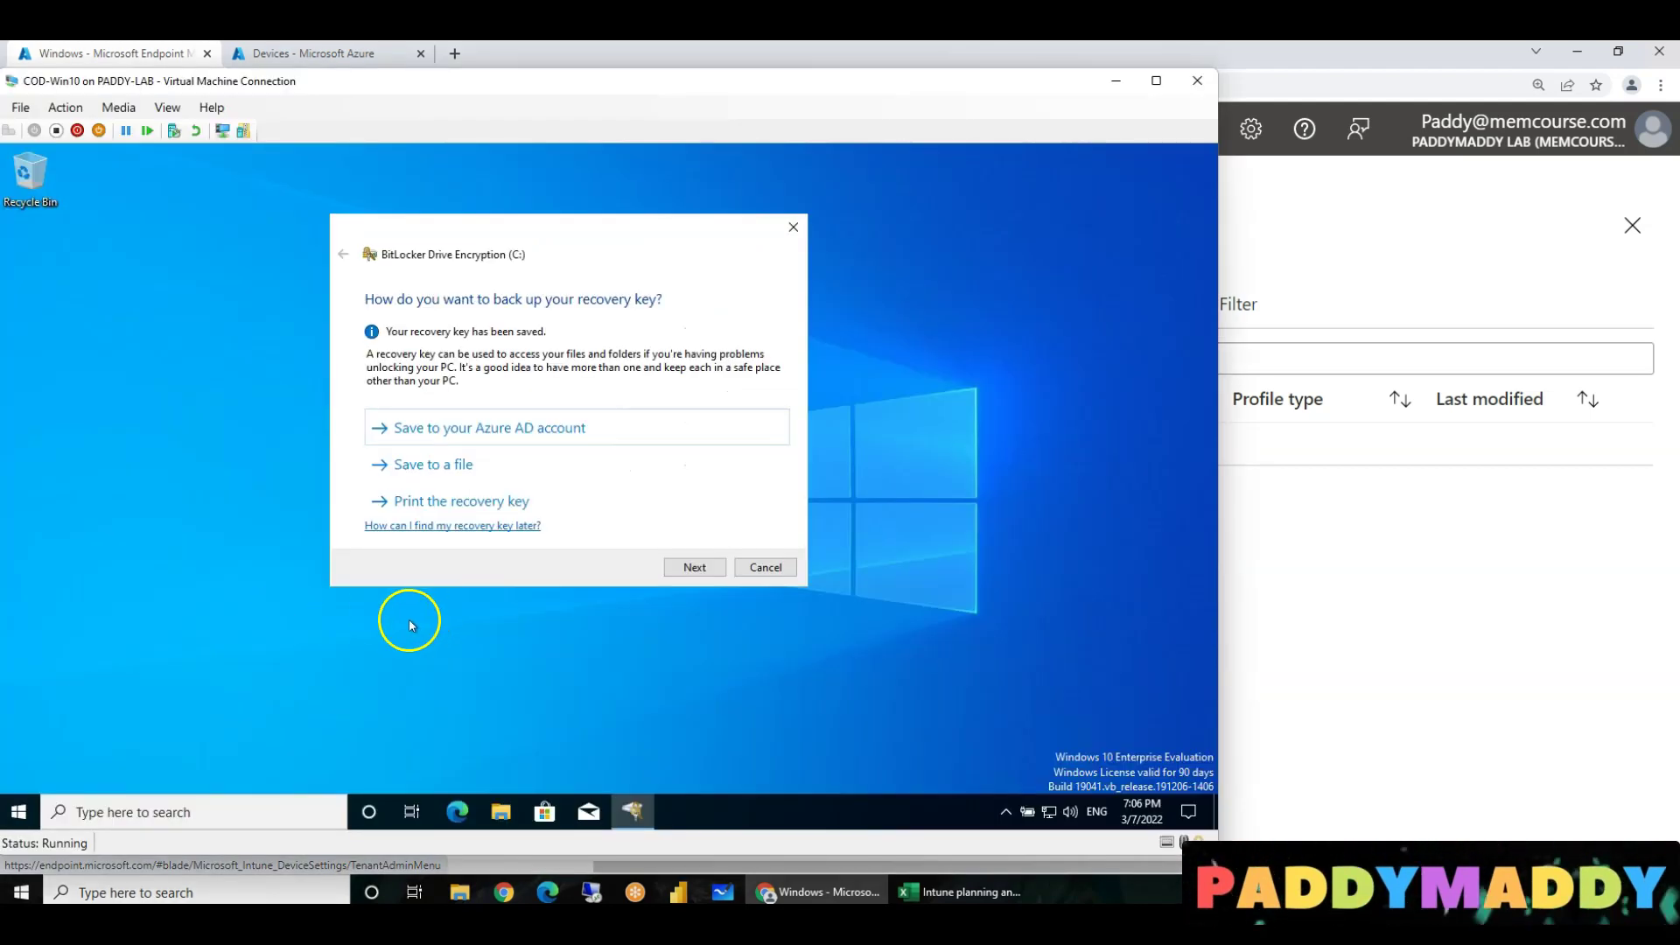
Start BitLocker encryption of C: for used disk space only, using the new encryption mode
click(694, 568)
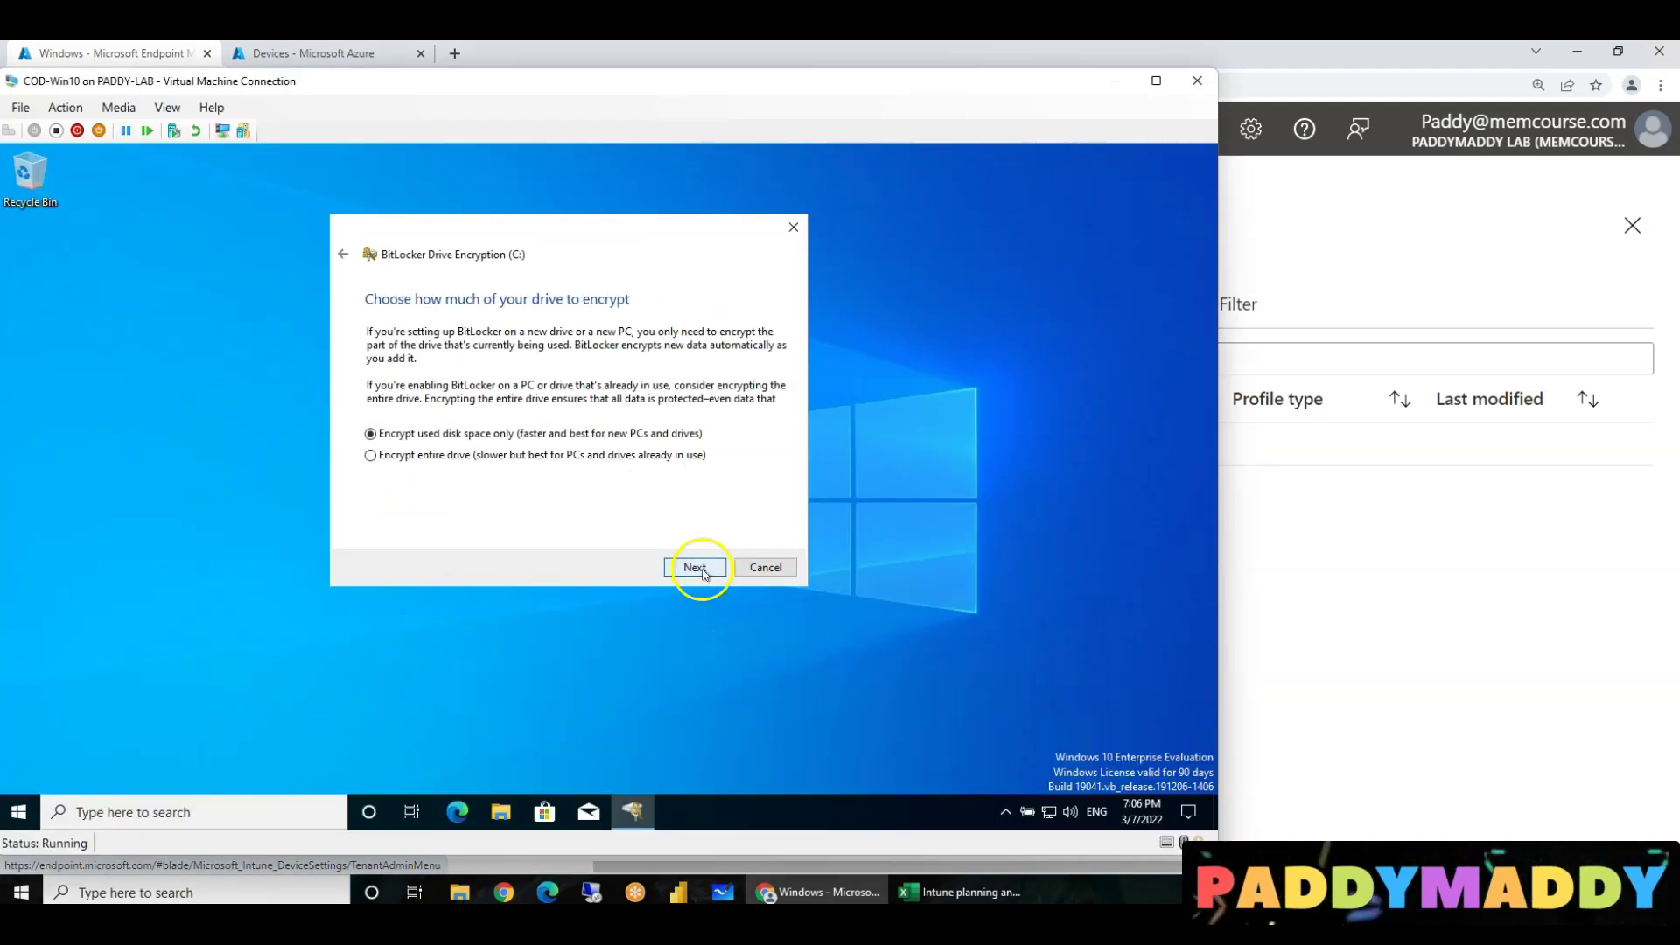
click(695, 568)
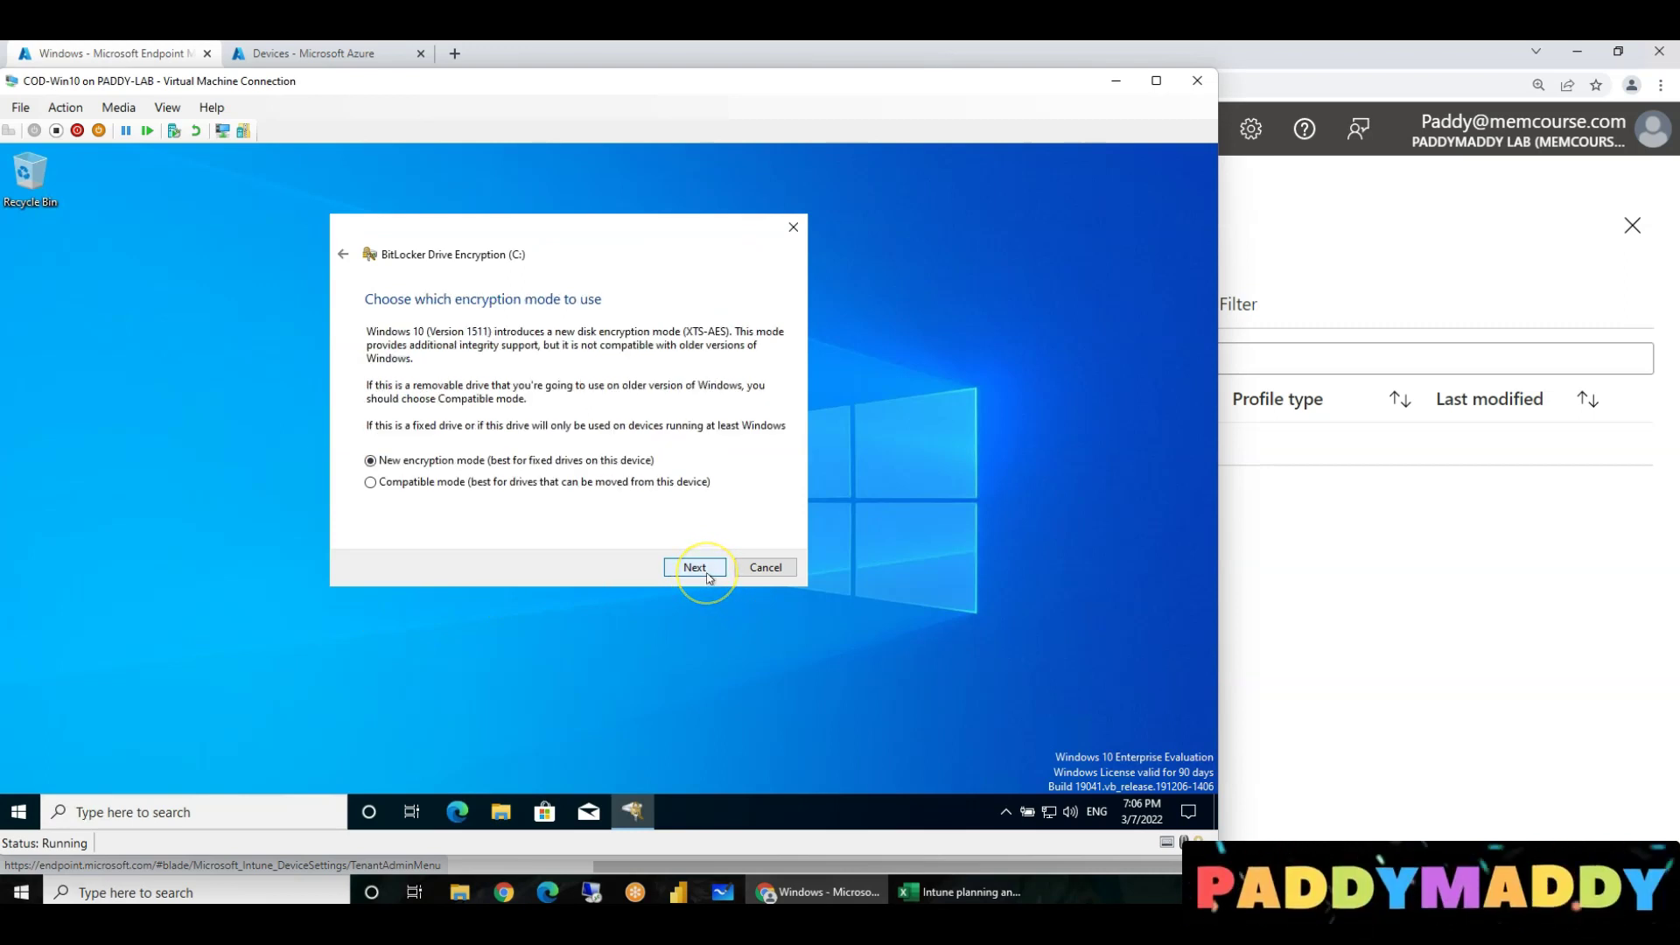
click(707, 574)
click(708, 574)
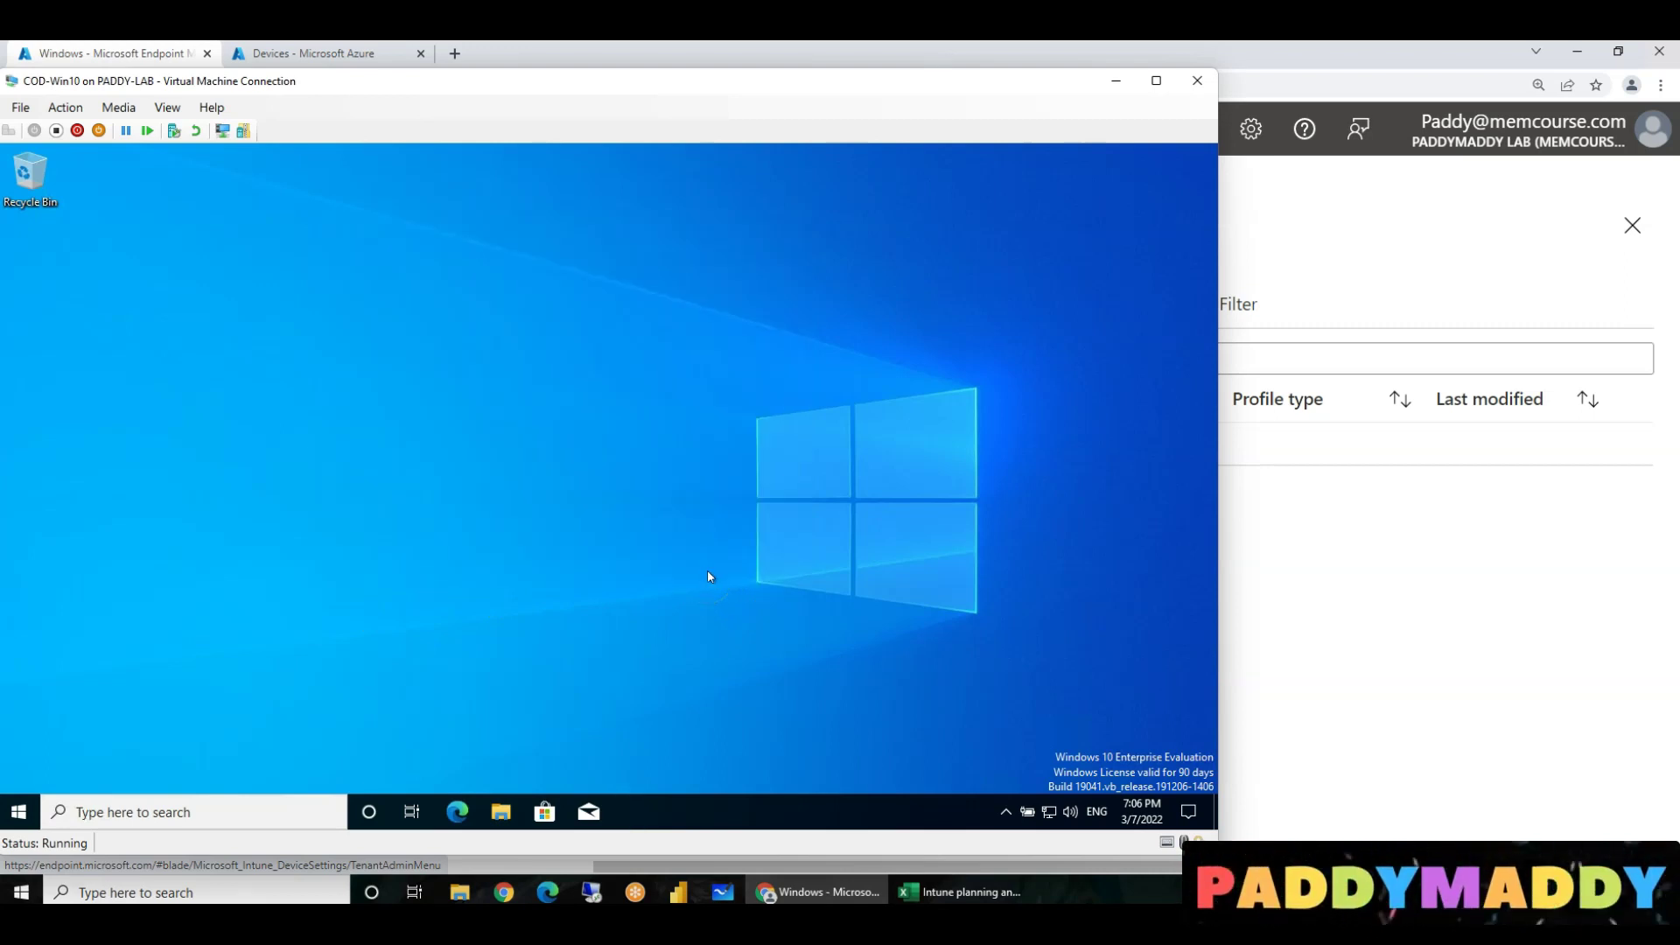
Dismiss the BitLocker notification and check the Local Disk (C:) encryption state in This PC
click(1008, 807)
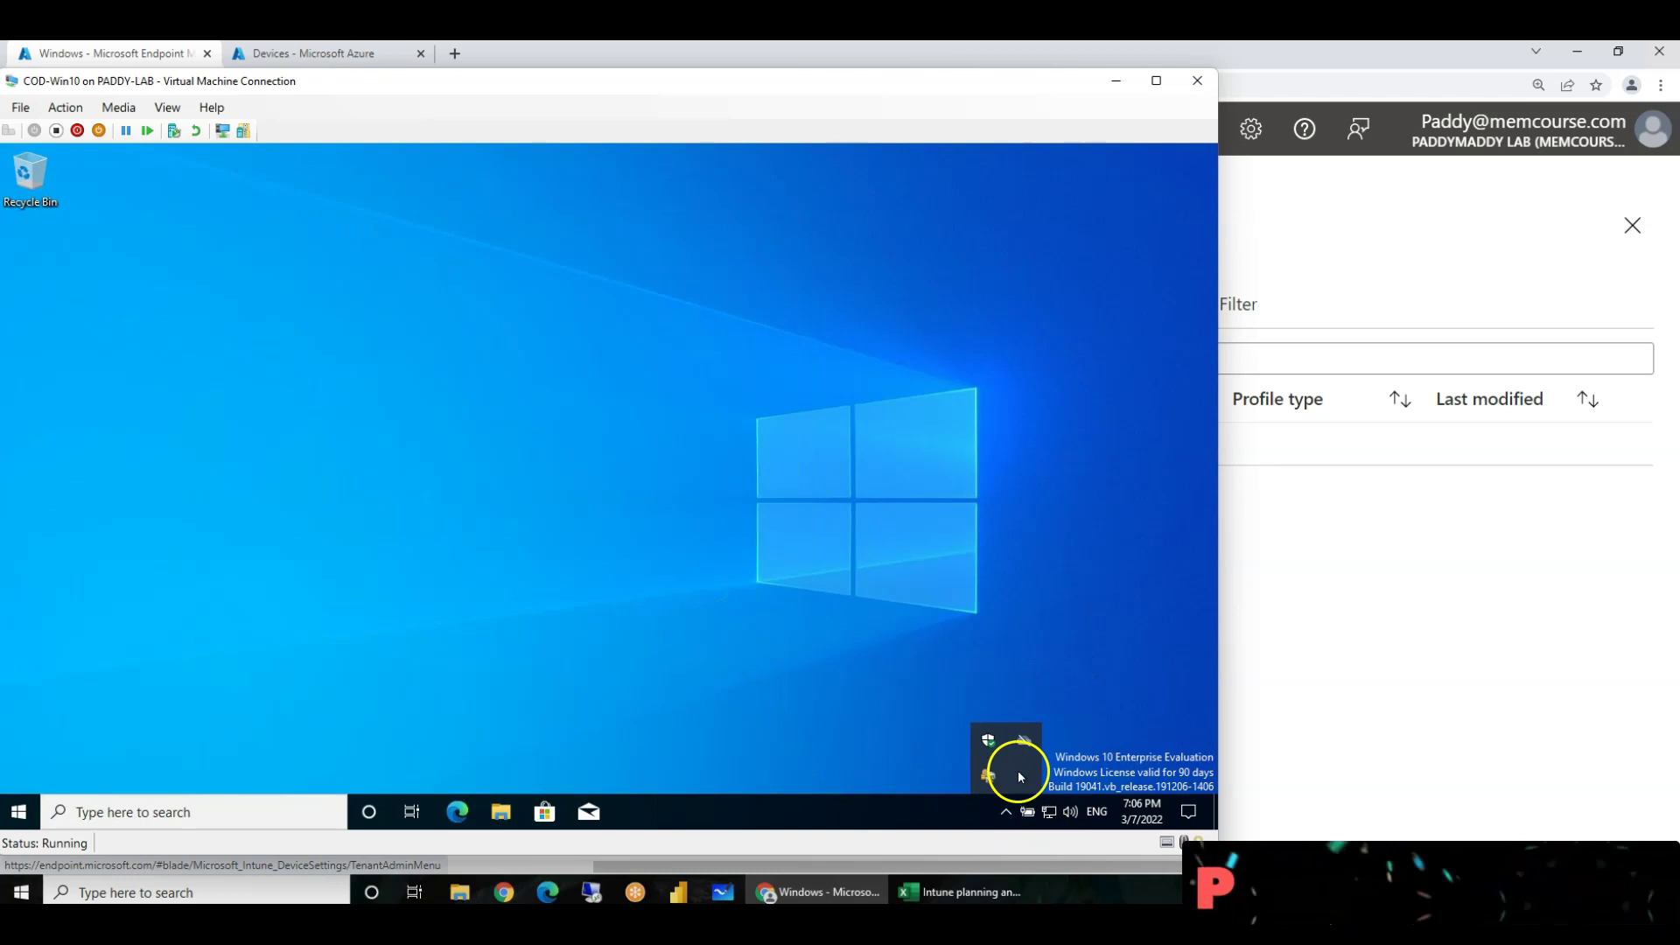
click(505, 805)
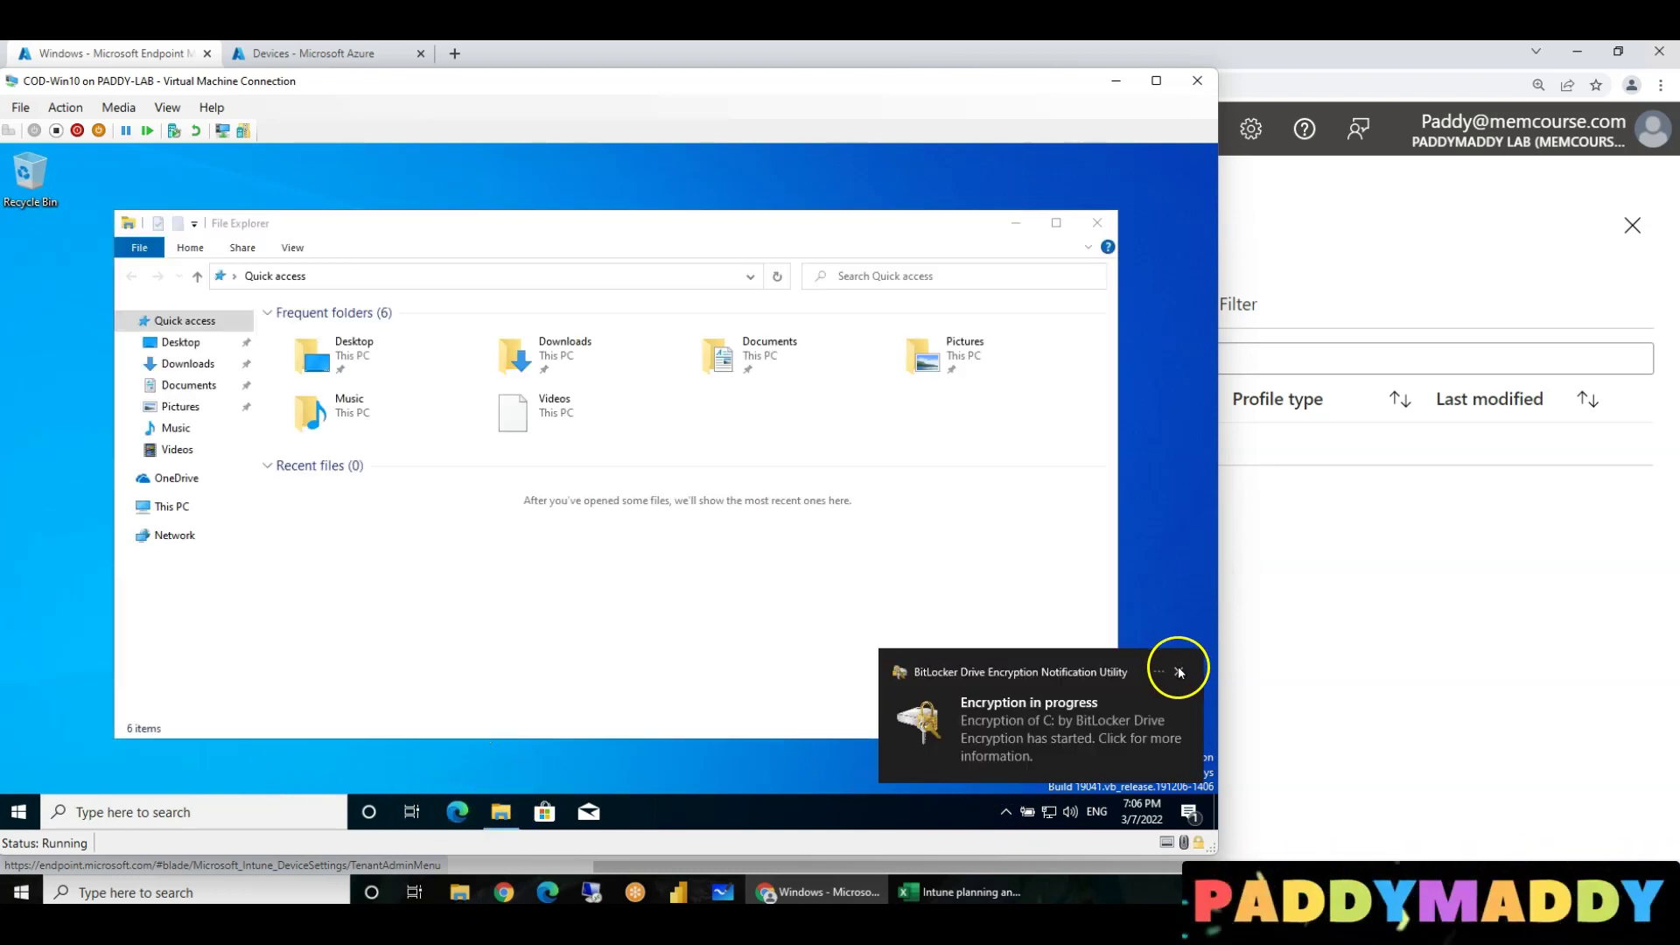
click(1177, 669)
click(163, 509)
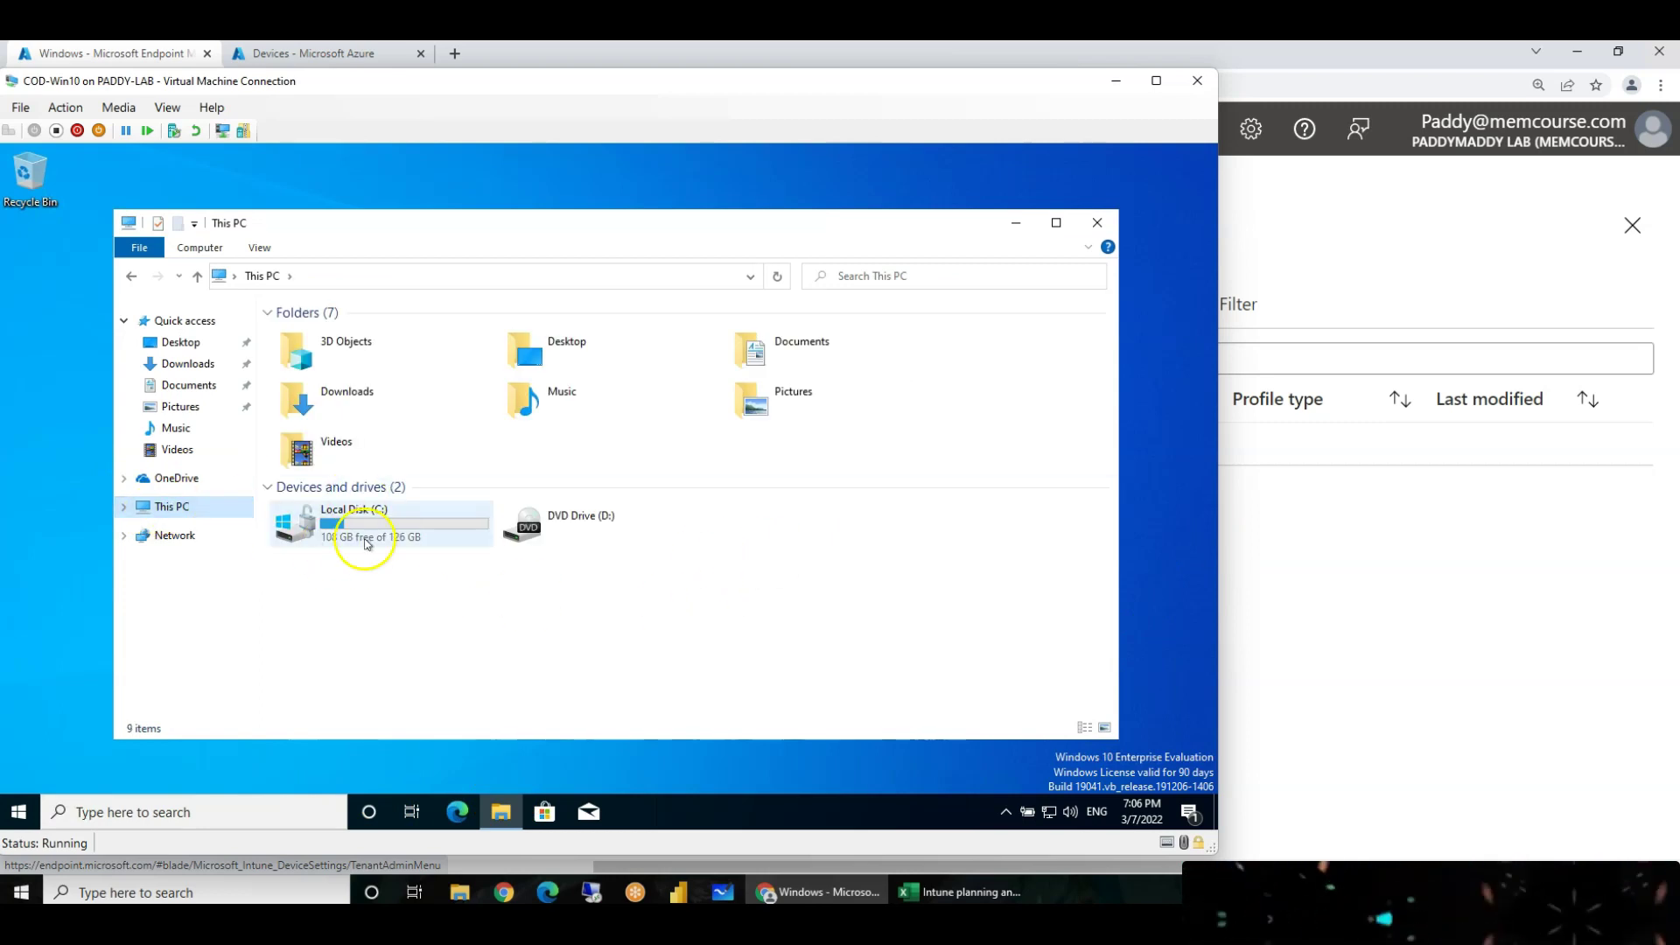
Switch to the Microsoft Endpoint Manager admin center and refresh the Windows devices list to look for the new device
click(1488, 665)
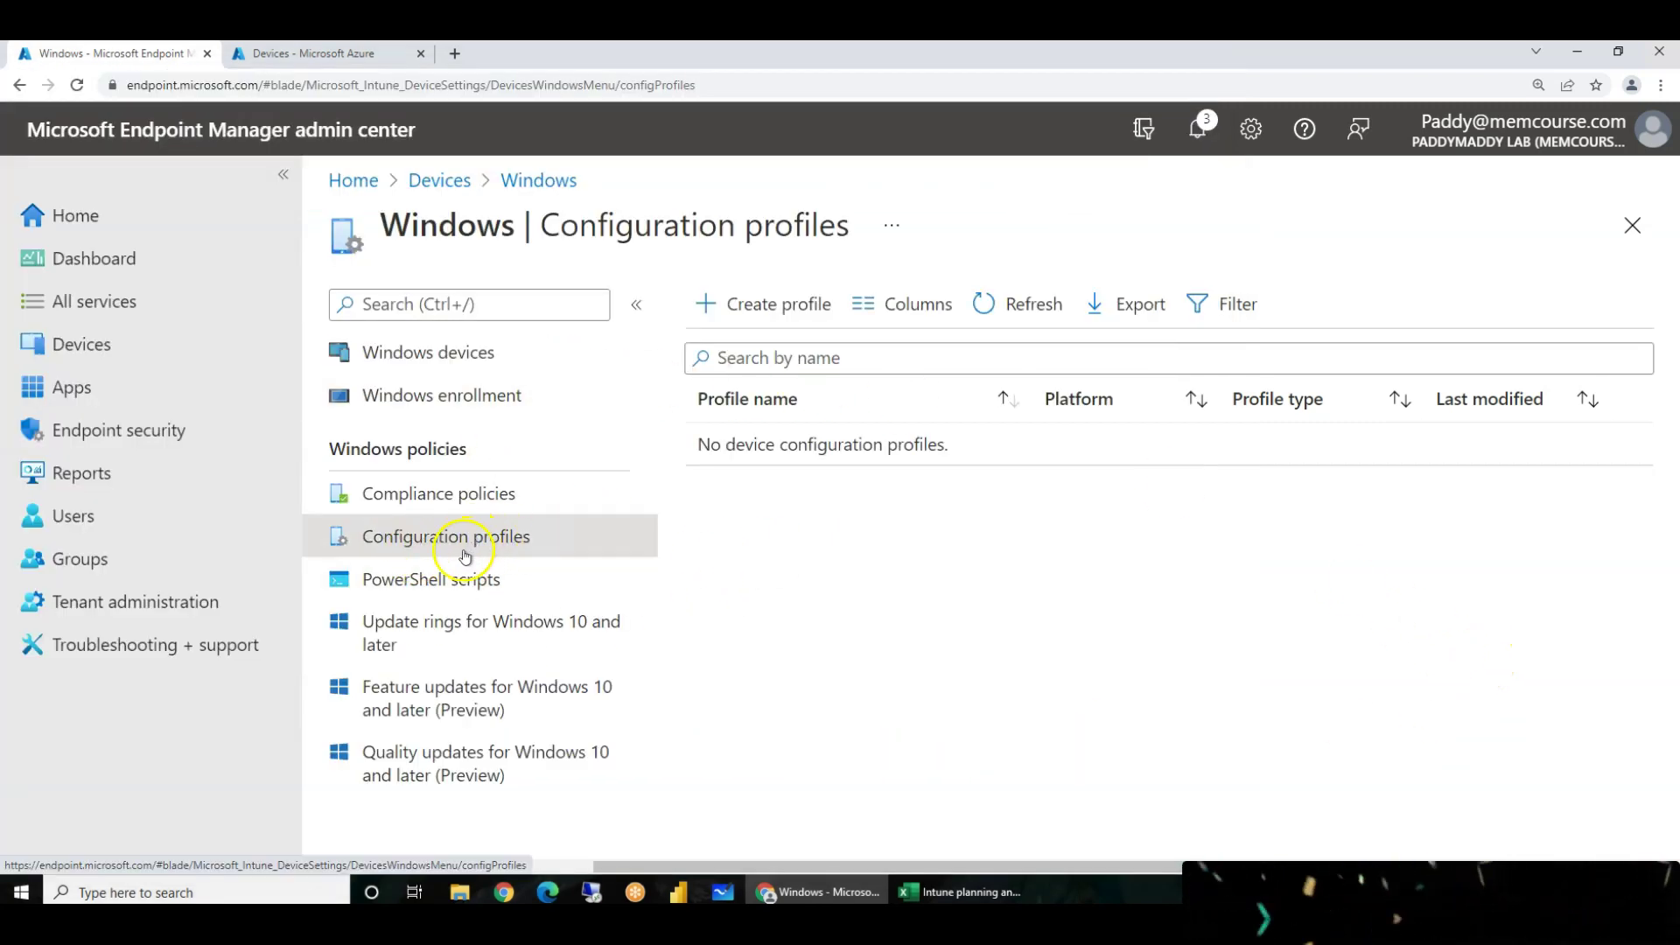
click(444, 365)
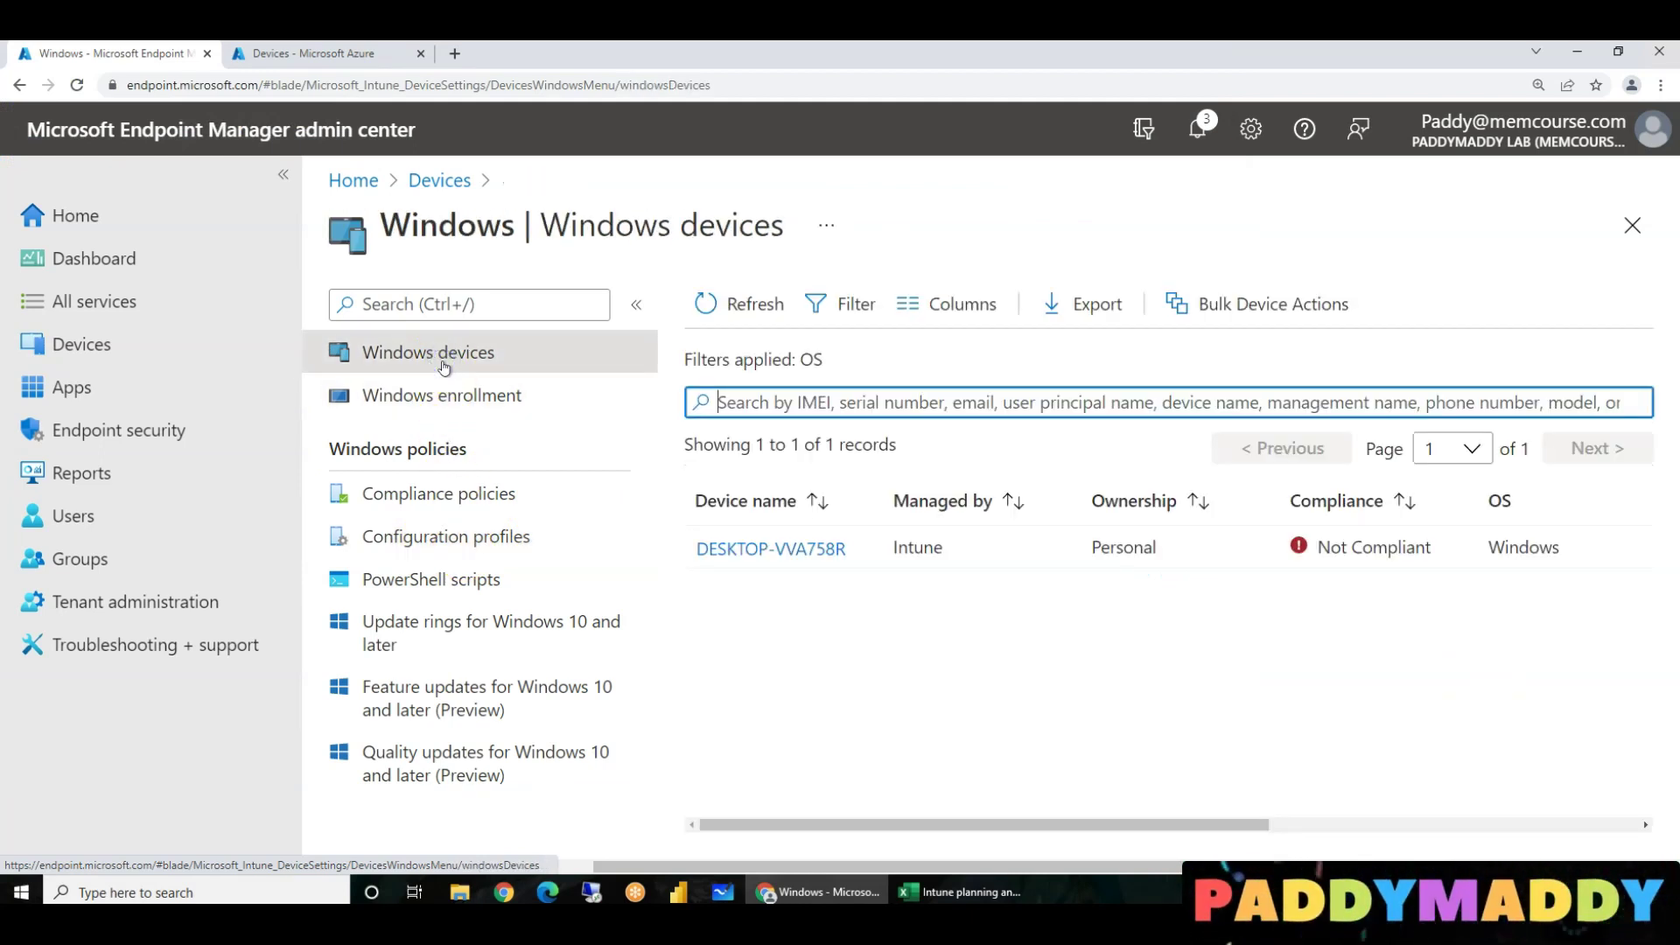
click(743, 308)
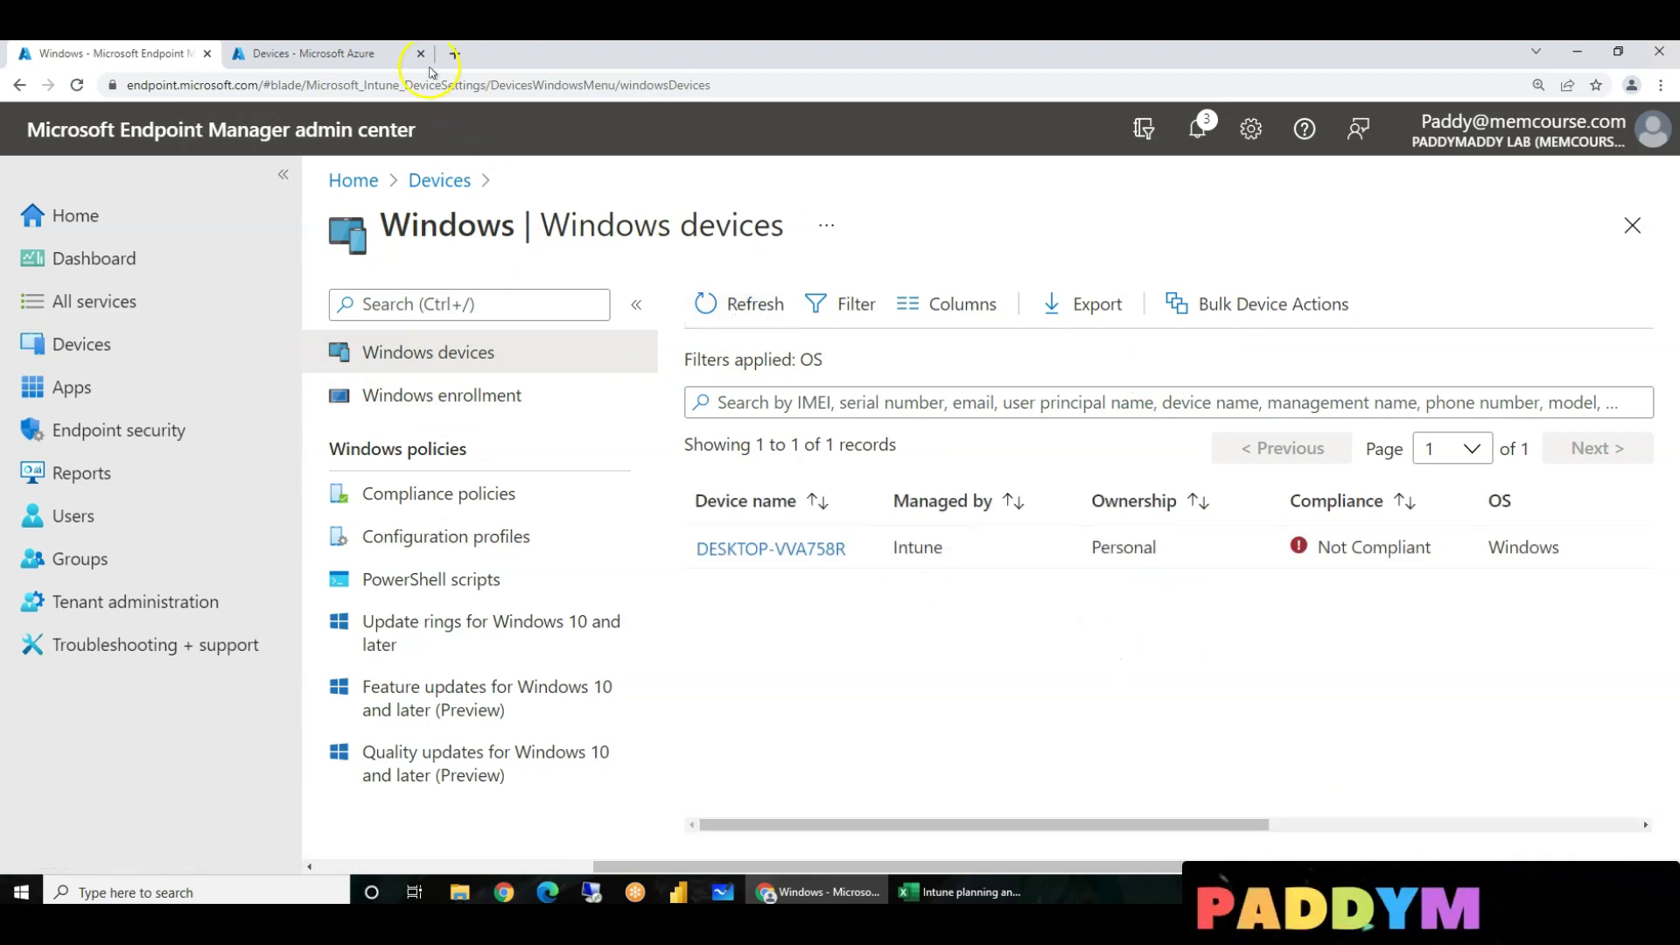
Refresh All devices in Azure Active Directory and examine each device's name, join type, owner, MDM, compliance and registration date
click(341, 54)
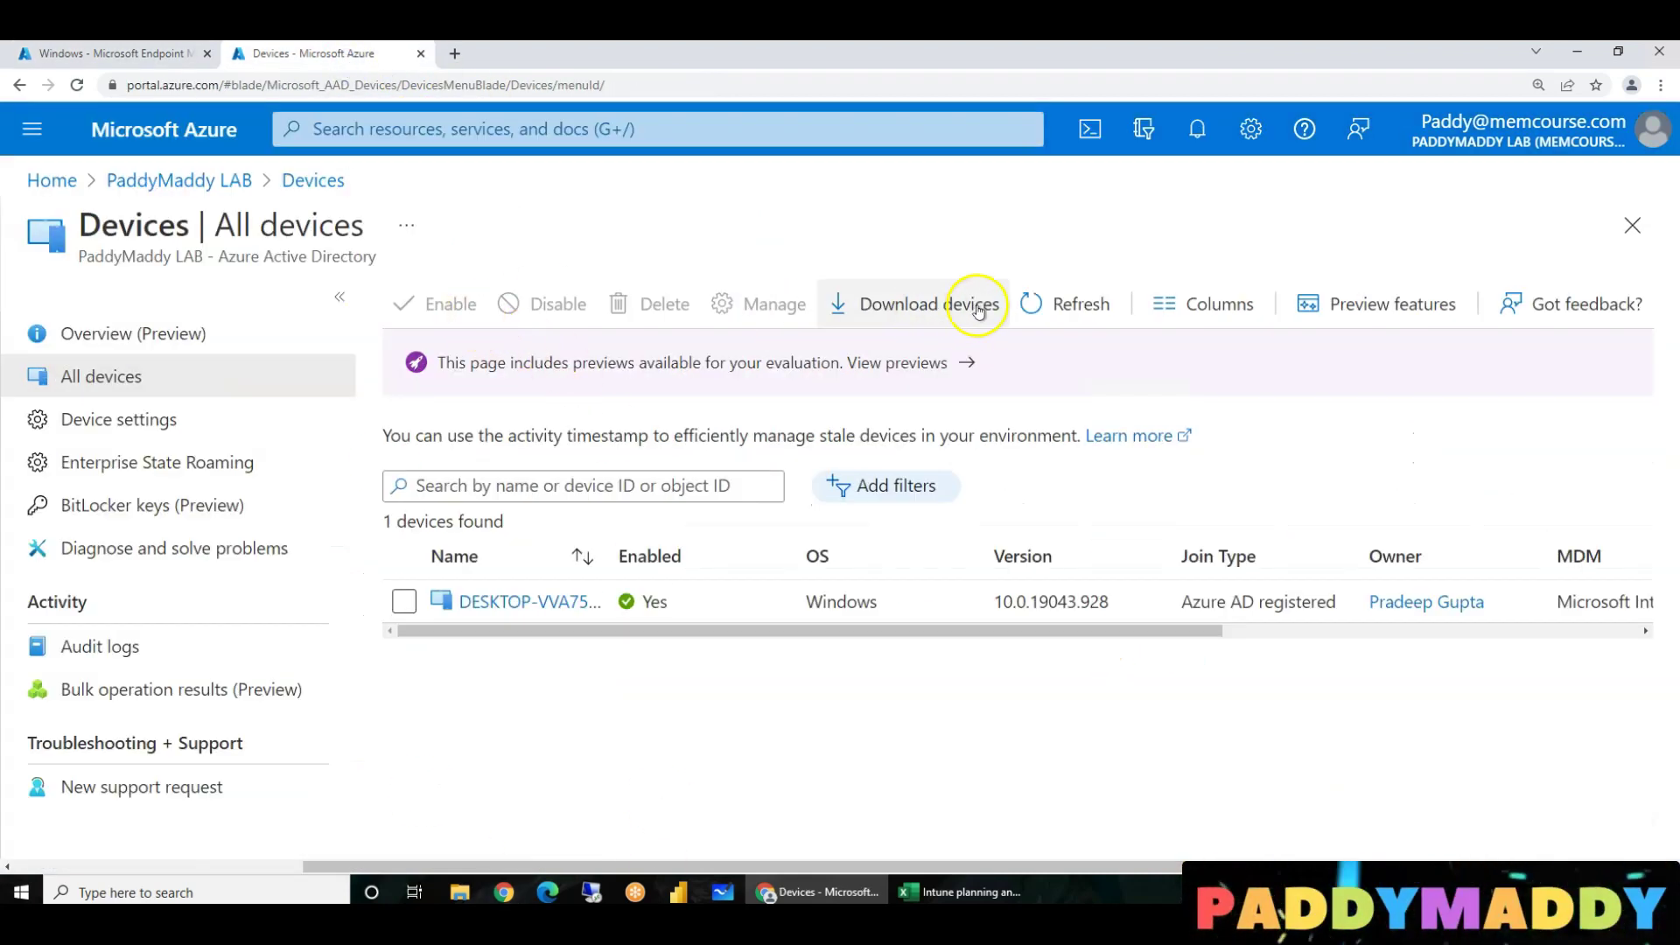
click(1107, 306)
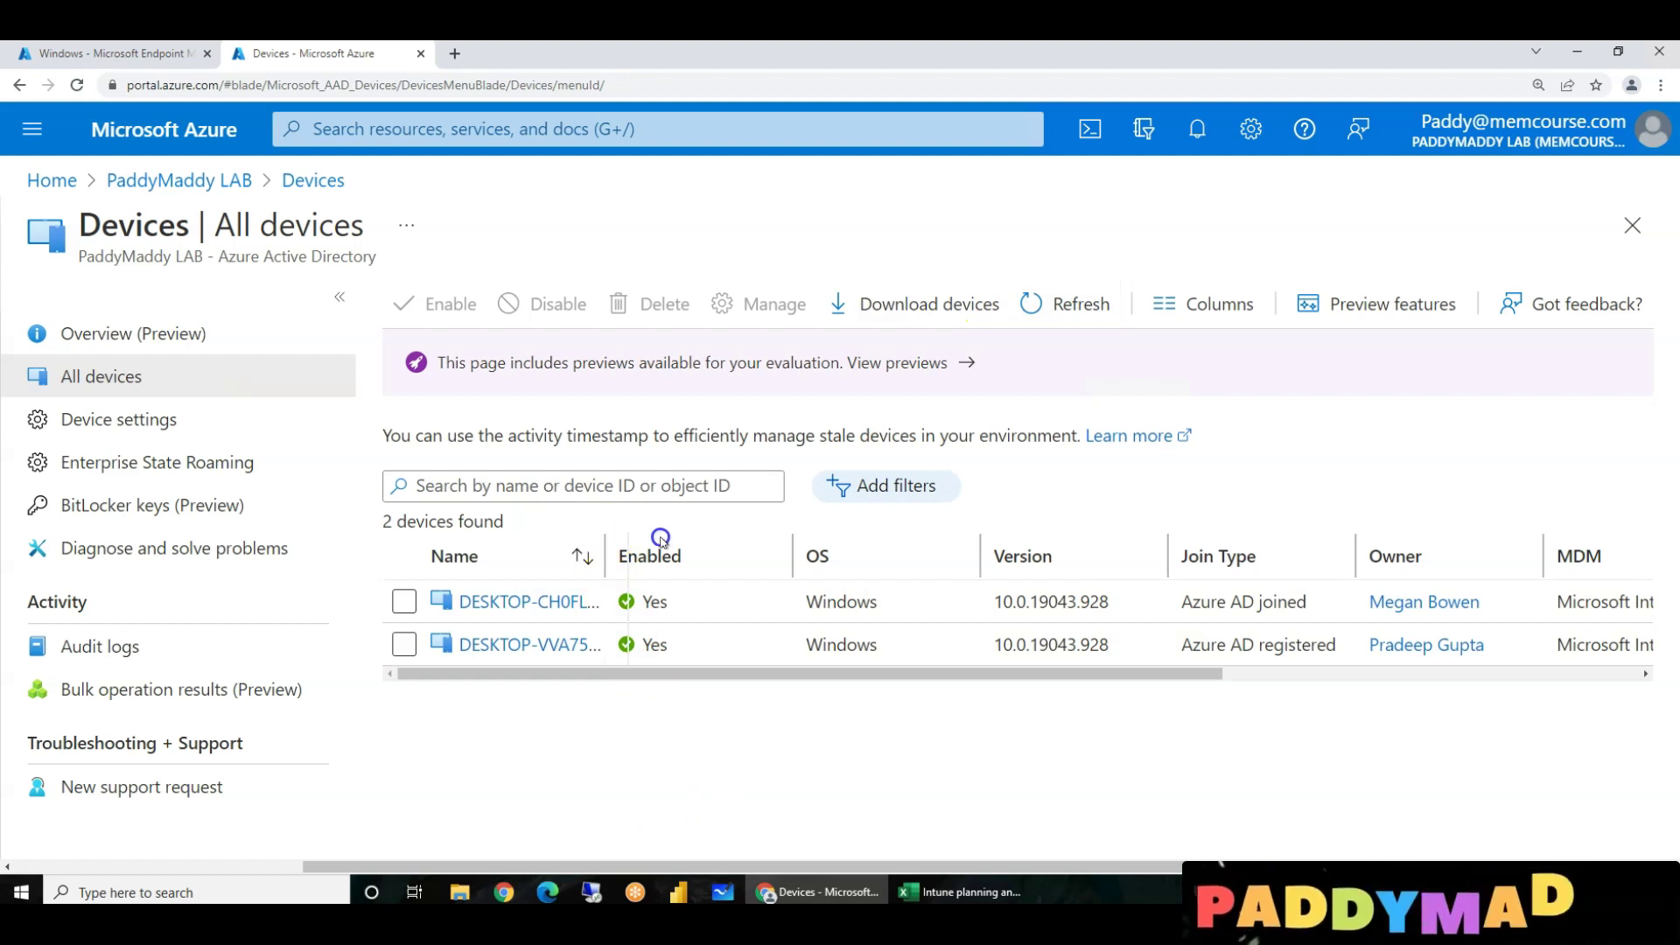
drag(660, 537, 684, 536)
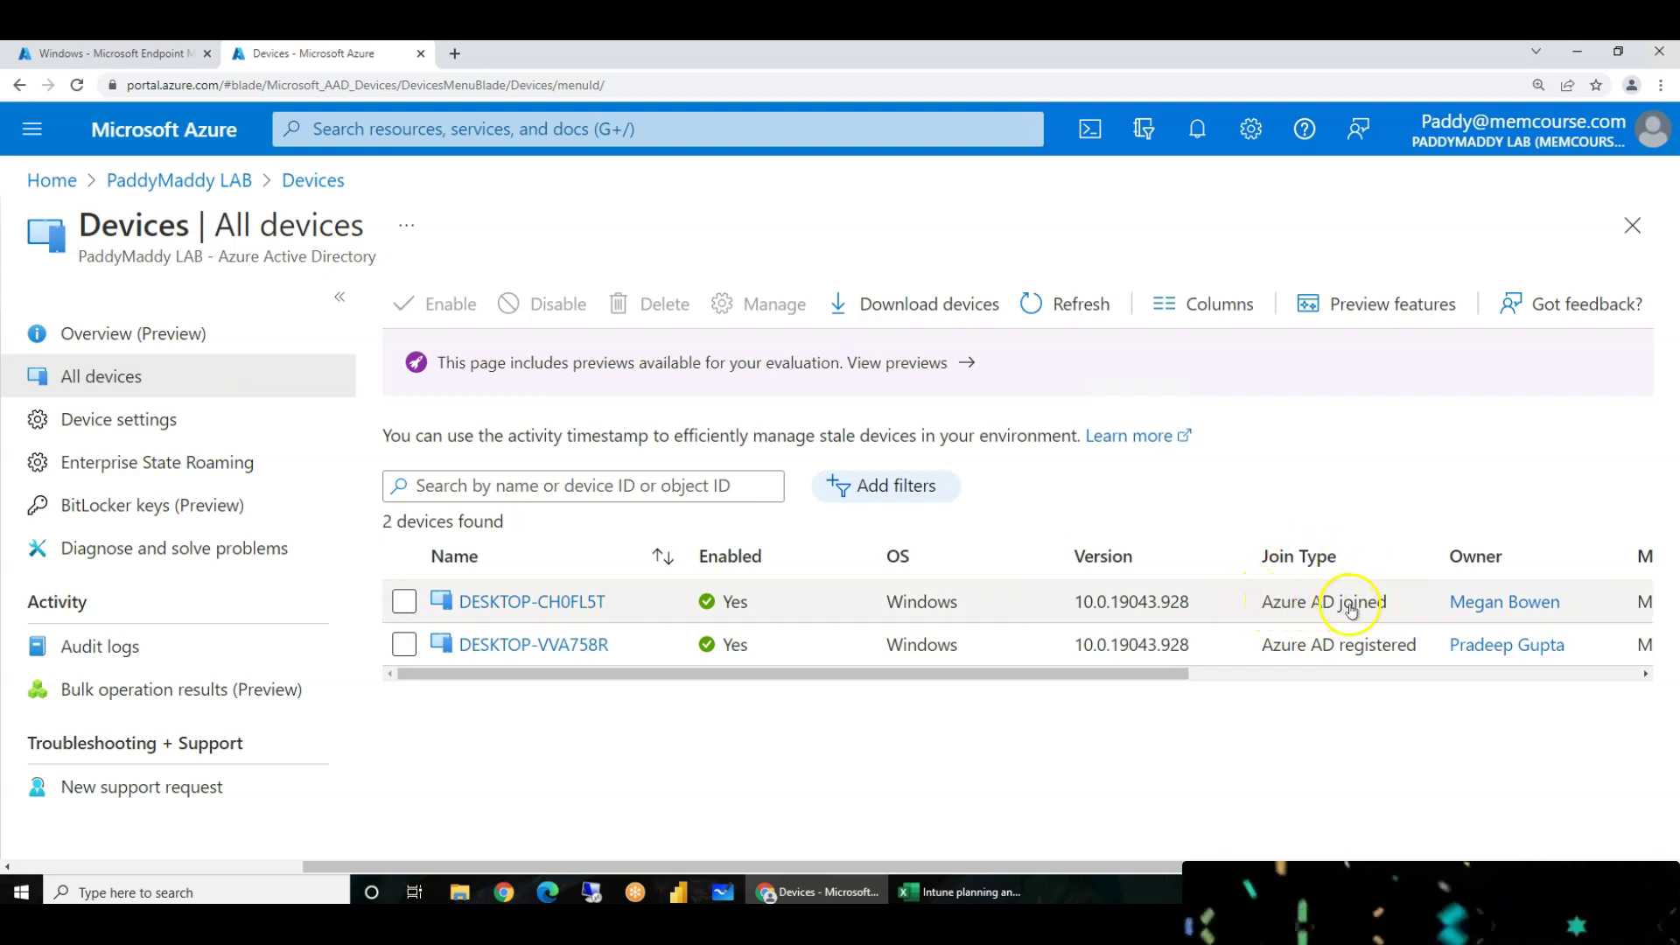
drag(1168, 675, 1357, 678)
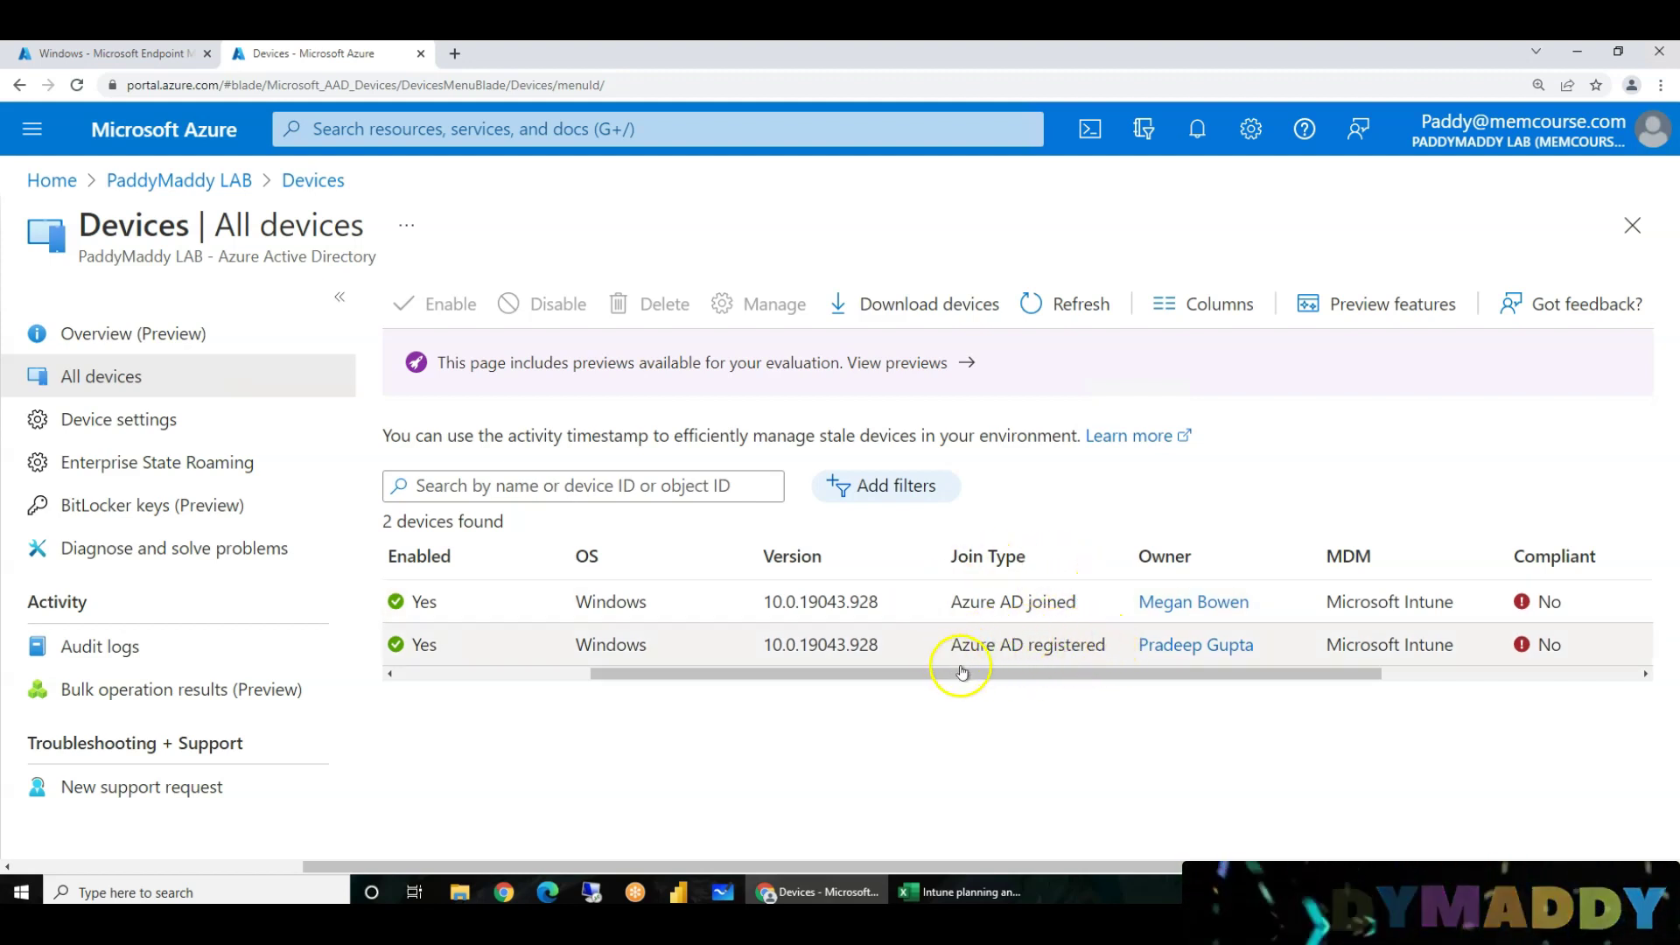
click(1042, 670)
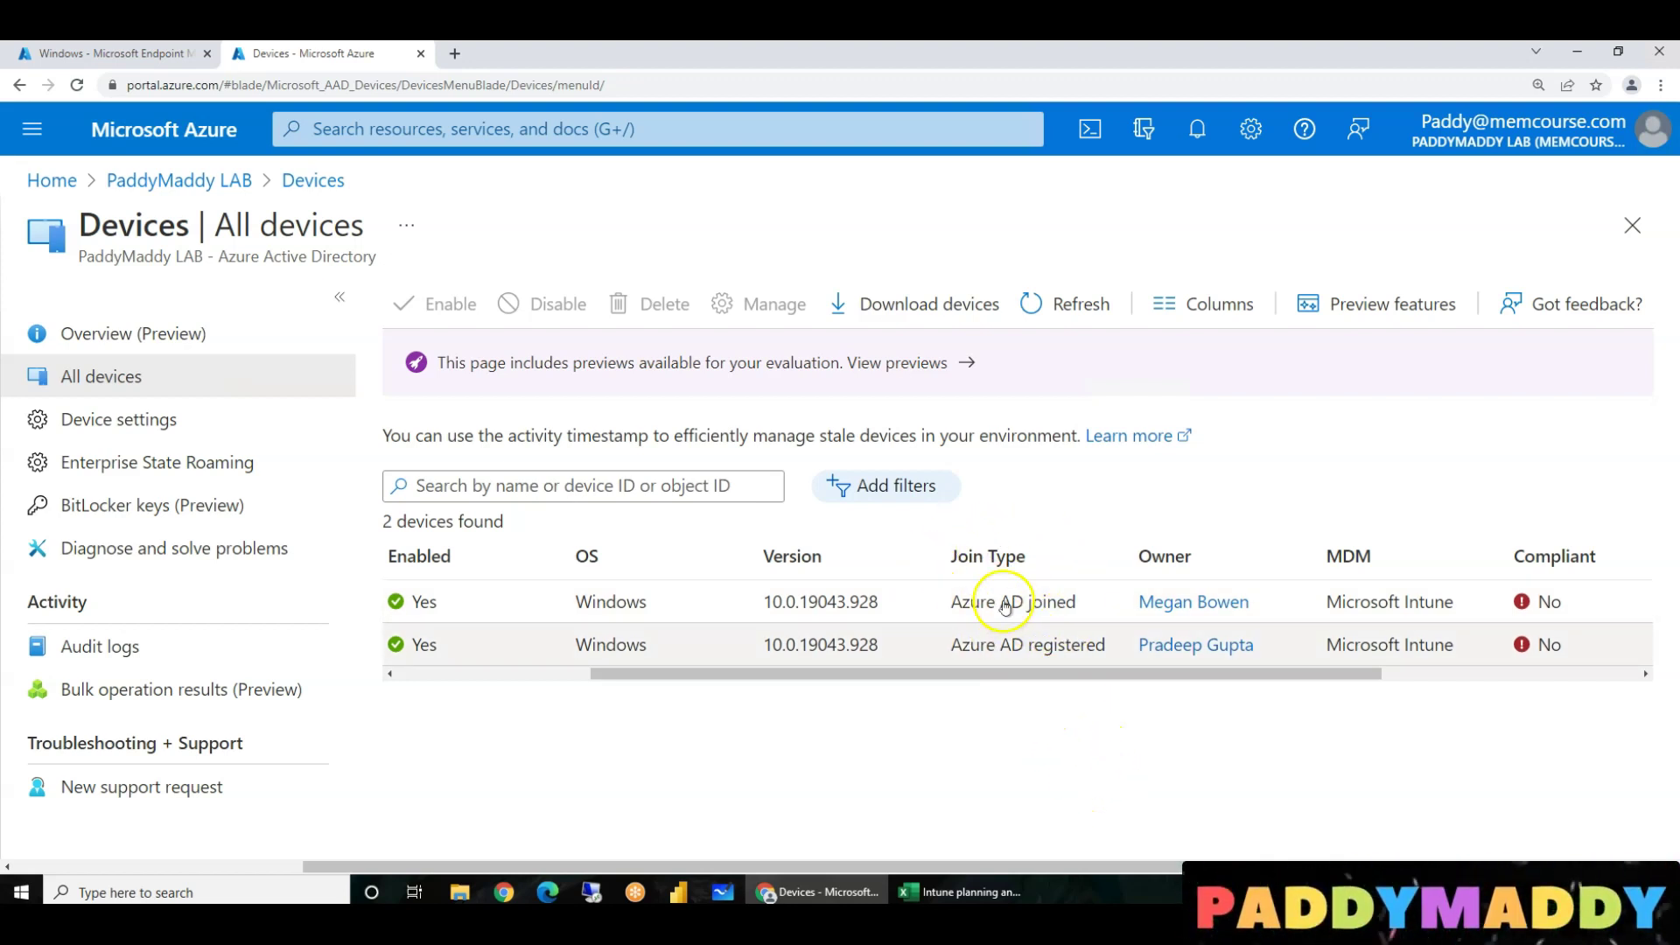
drag(1006, 675, 1361, 686)
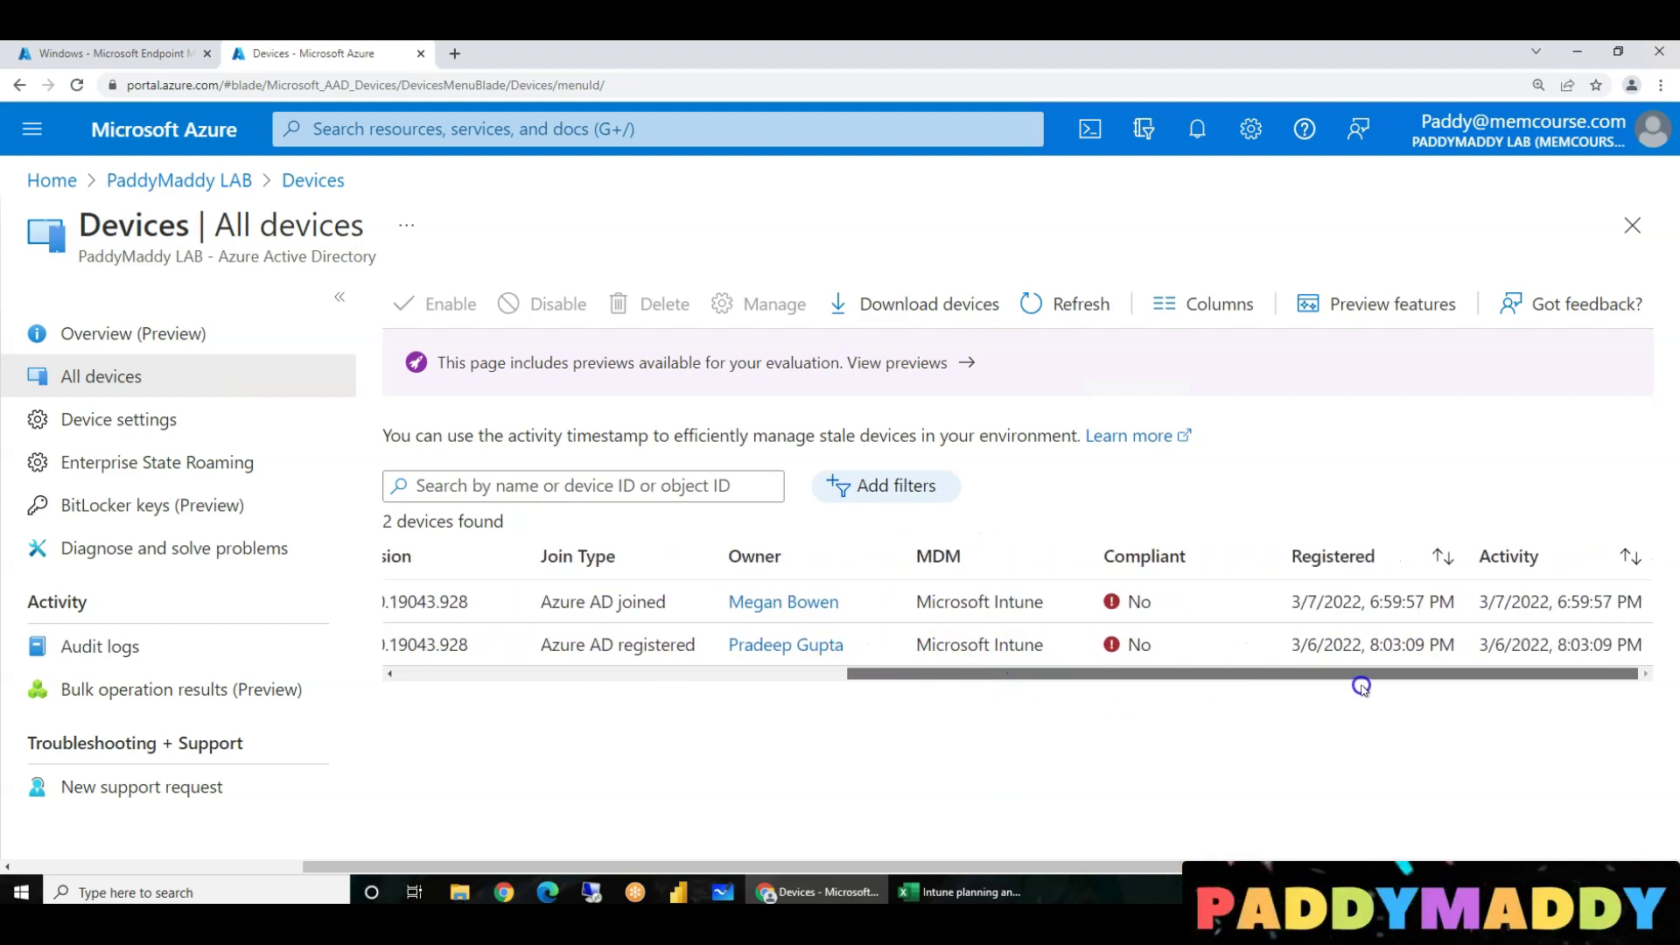
drag(1253, 701, 597, 710)
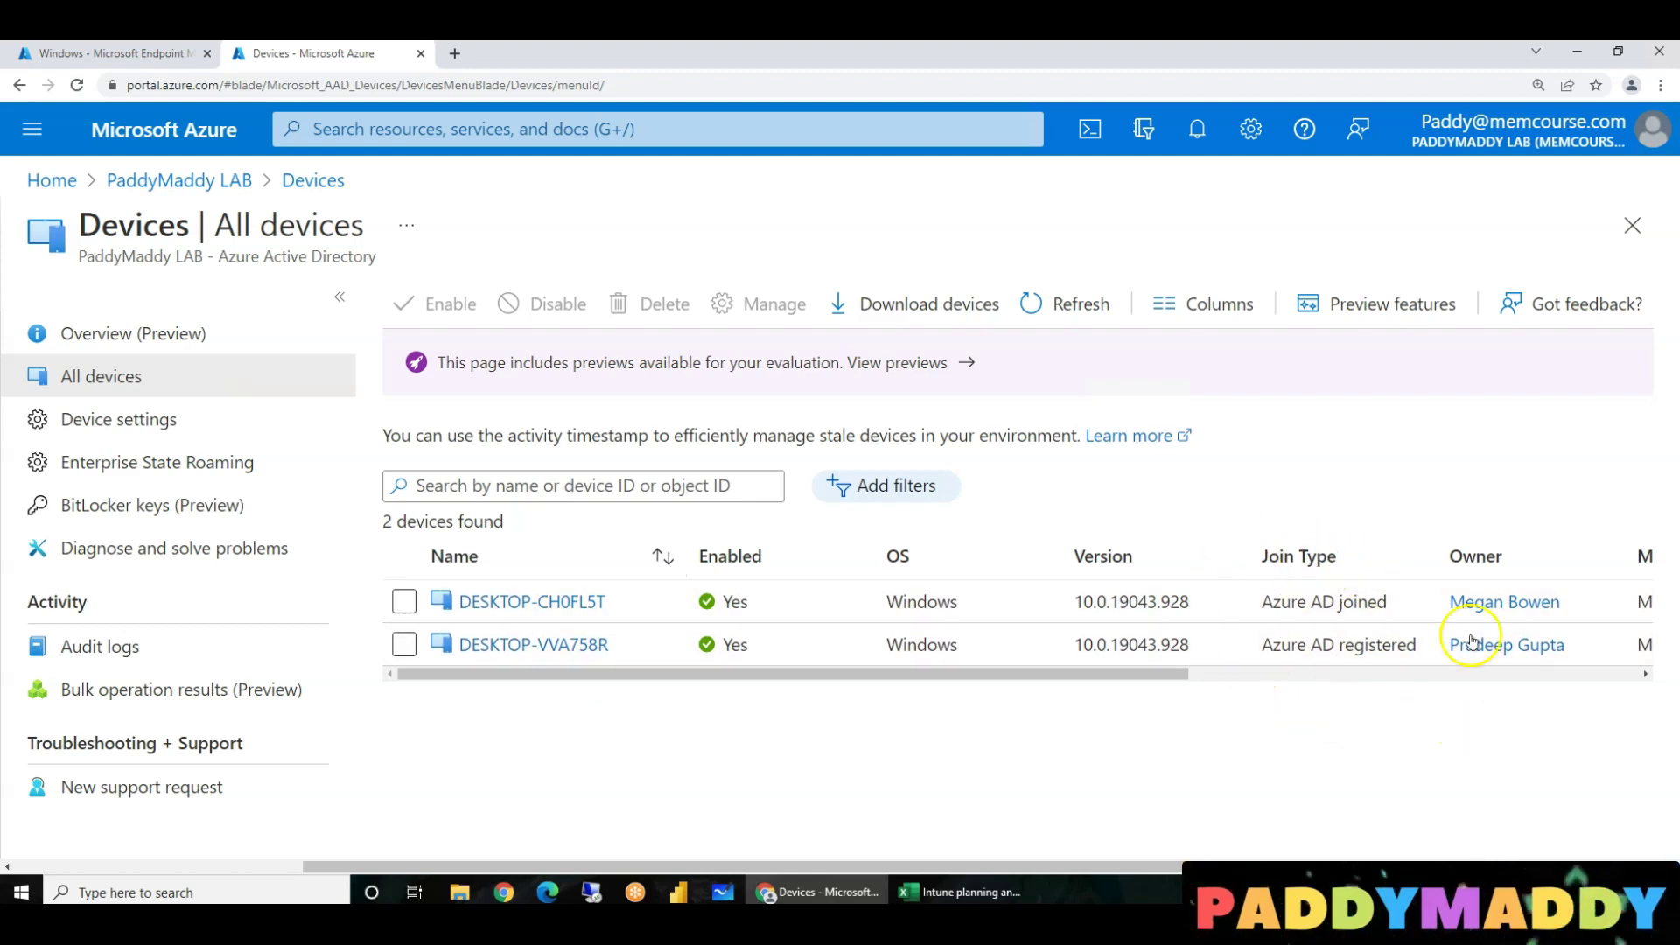
Return to the Endpoint Manager Windows devices list and reload the page to check for the newly joined device
click(112, 53)
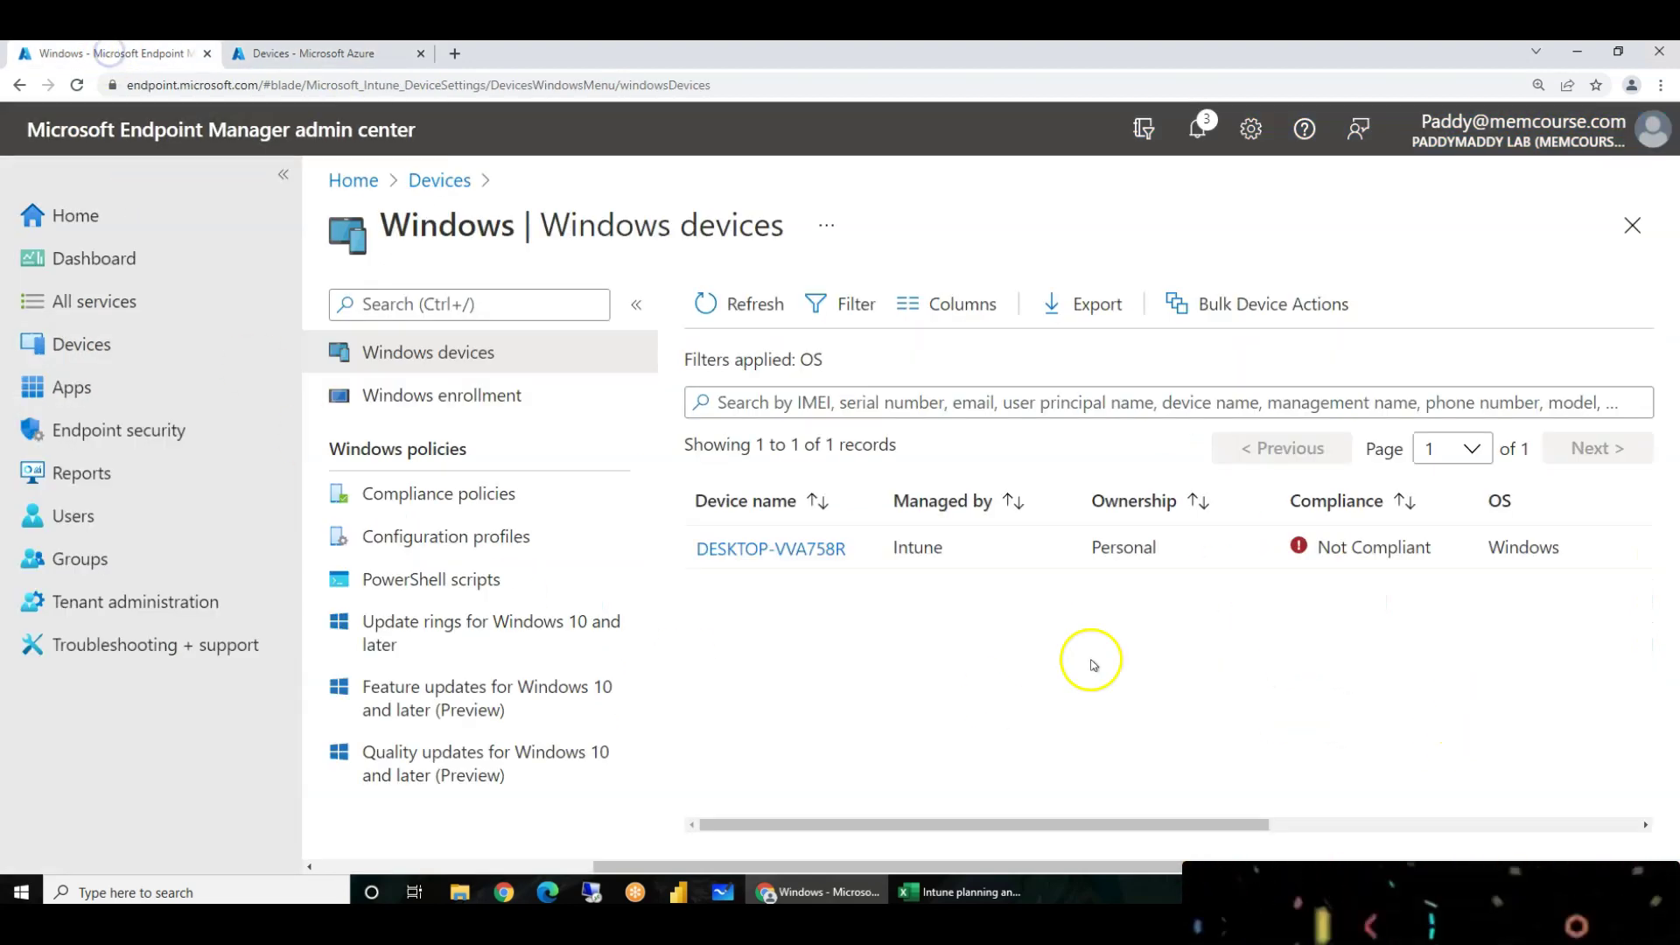
click(745, 302)
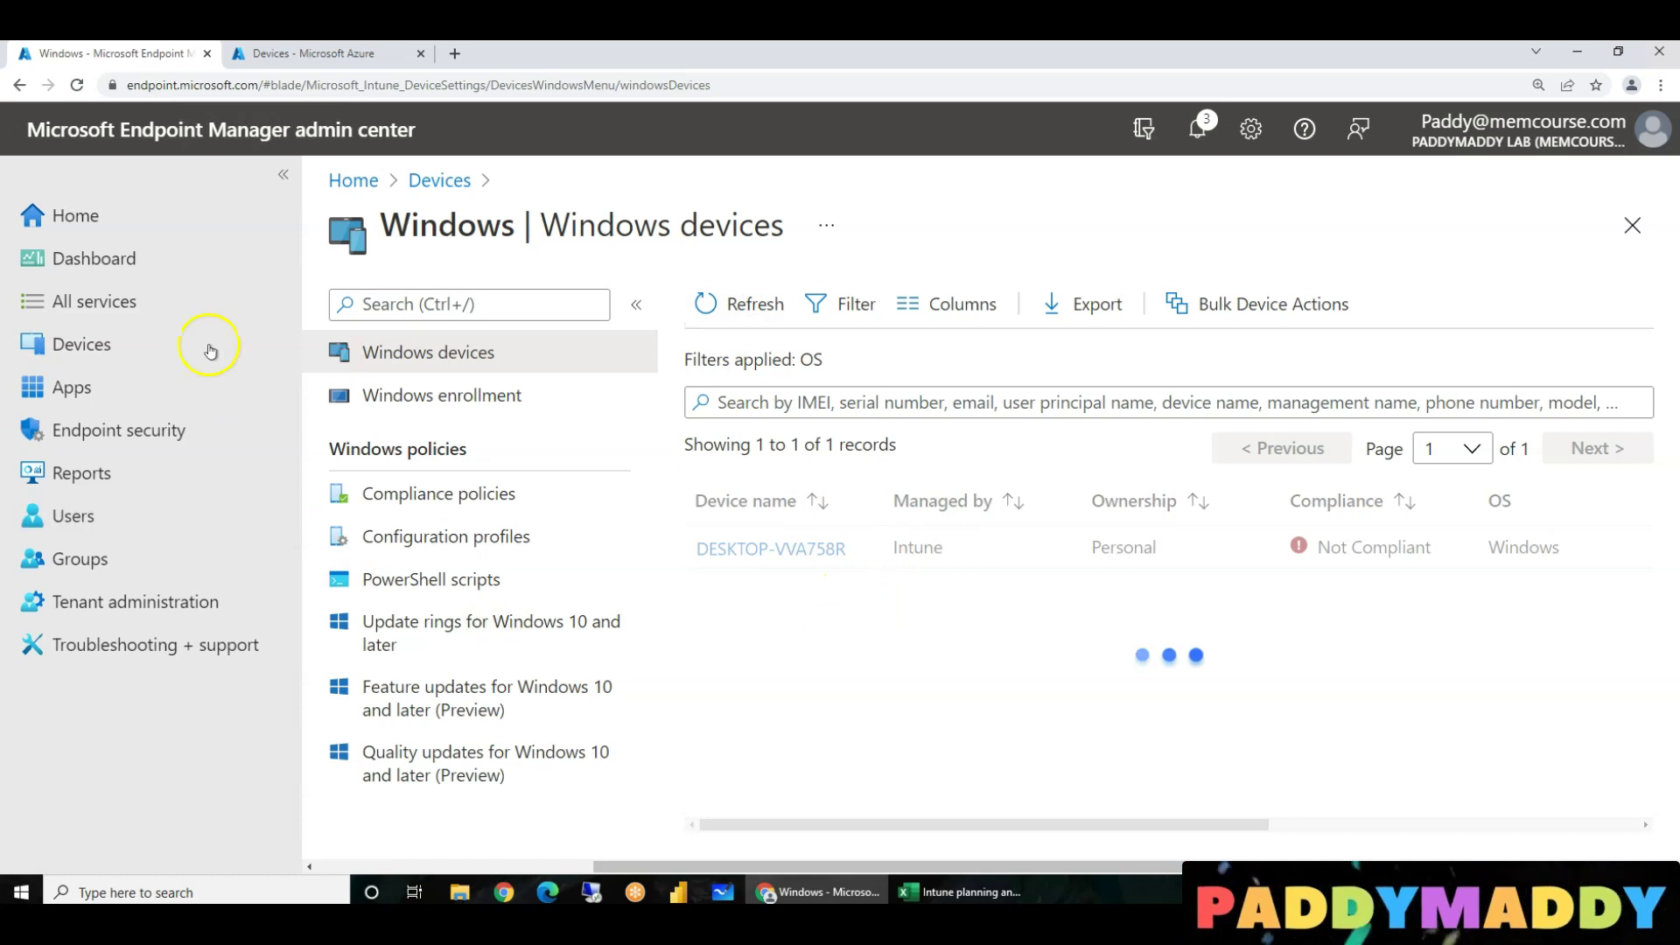
click(76, 85)
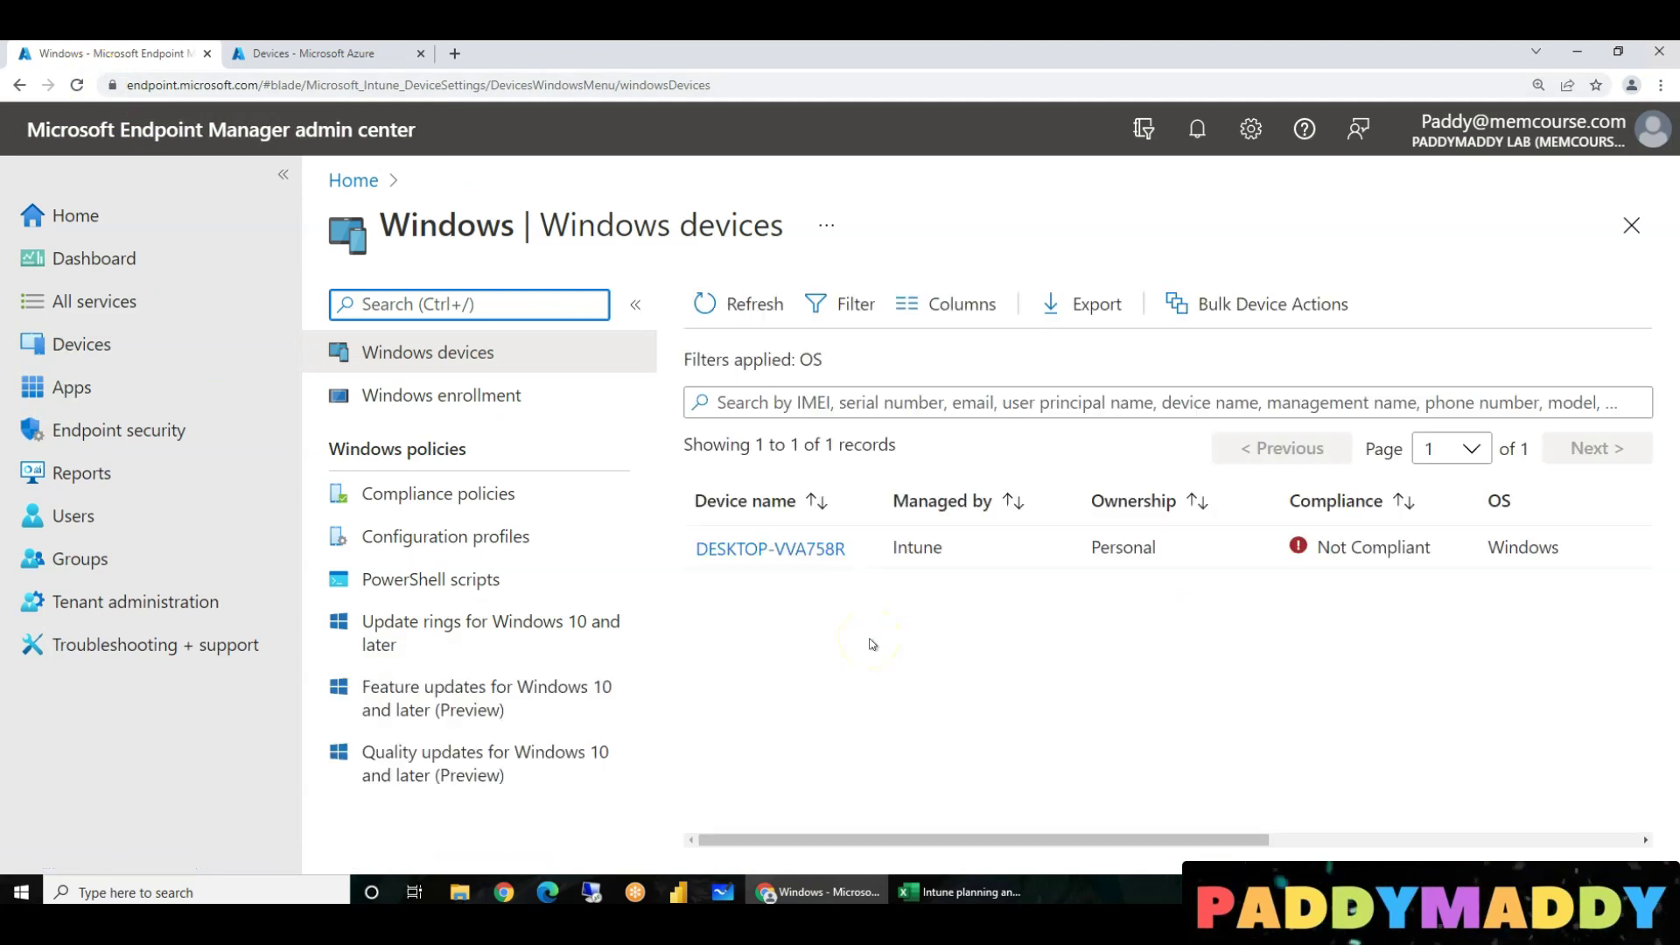
drag(1172, 842, 789, 832)
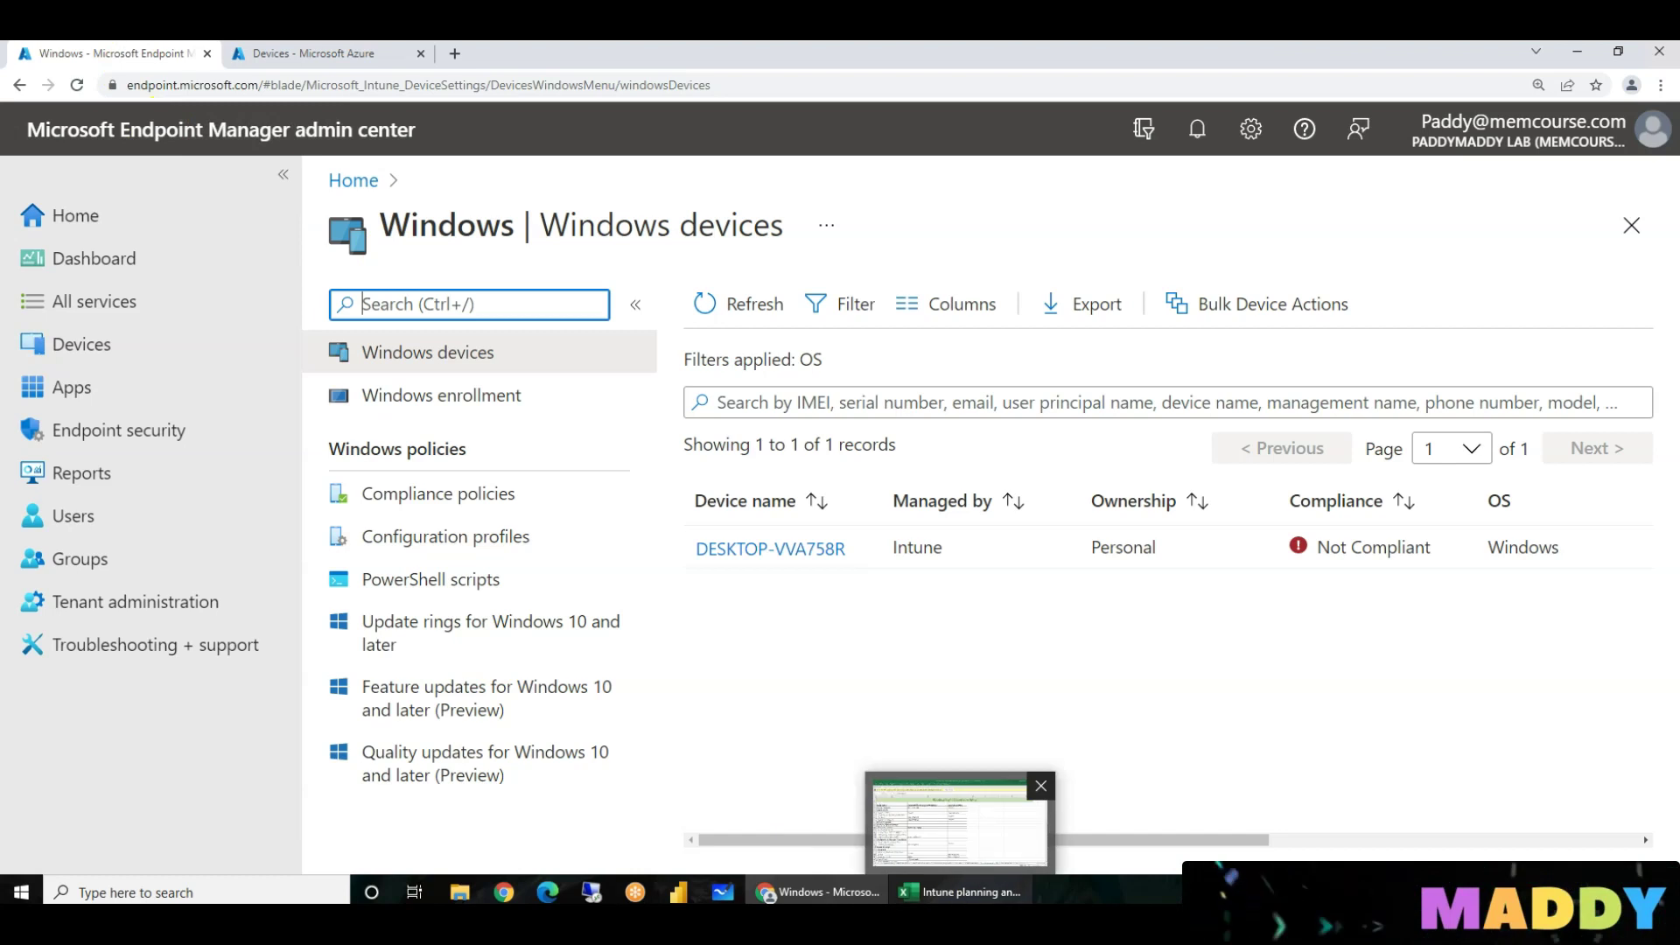
Switch back to the COD-Win10 virtual machine and sync its Azure AD work account's device management from Access work or school in Settings
key(alt+Tab)
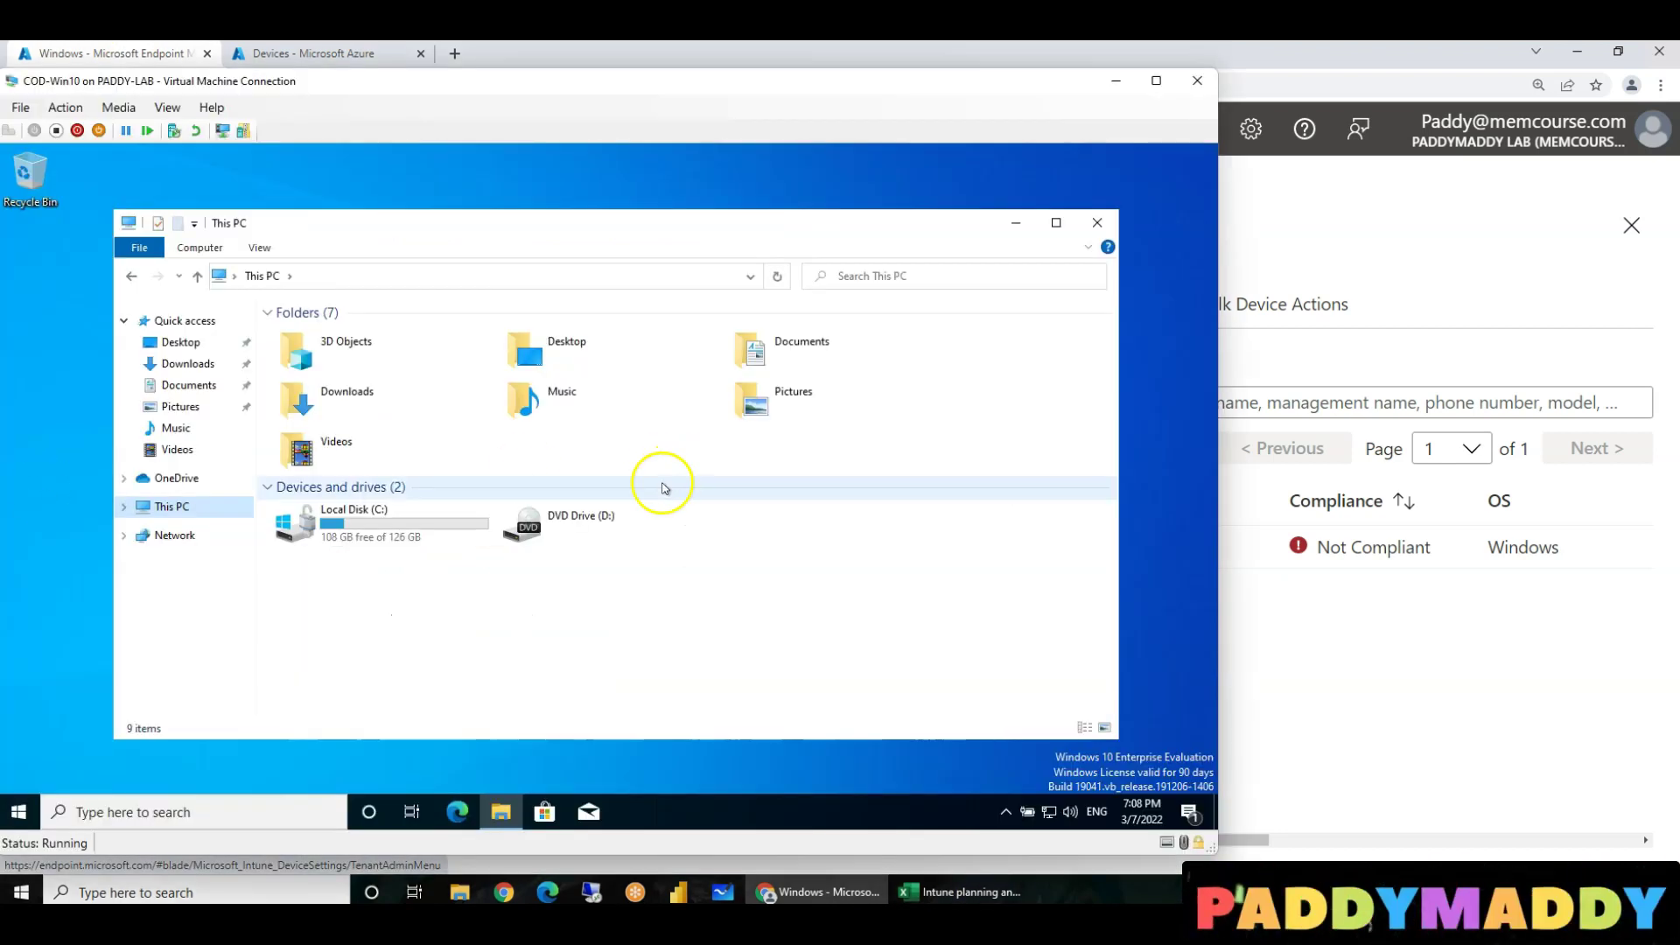
double_click(313, 534)
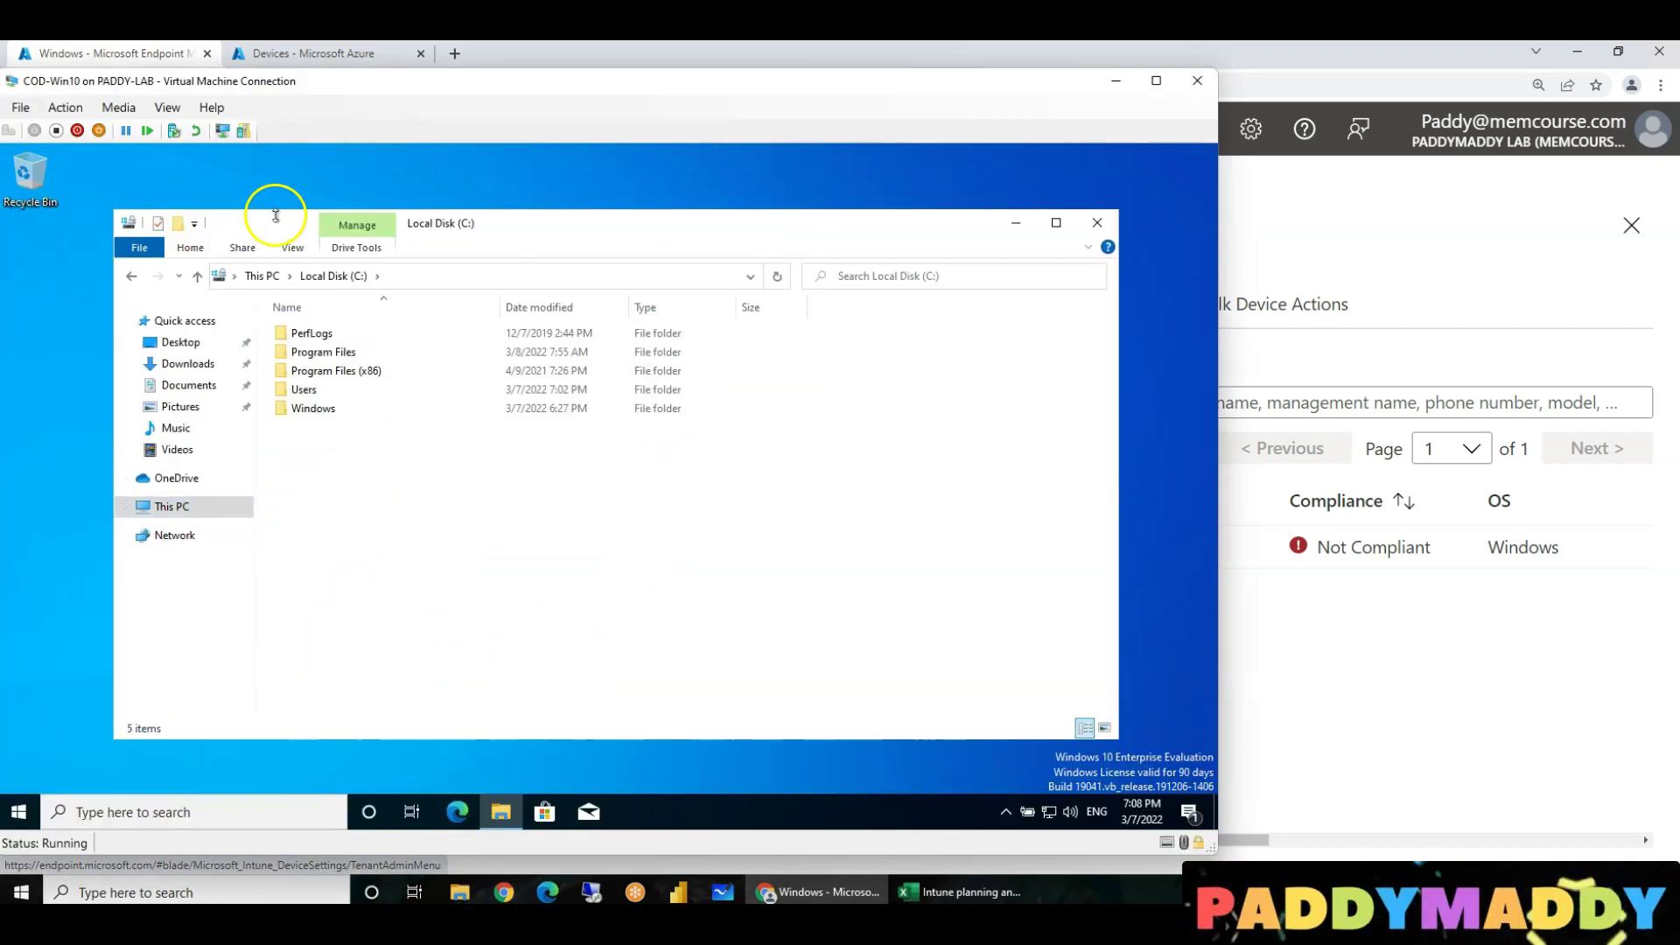
click(19, 812)
click(27, 732)
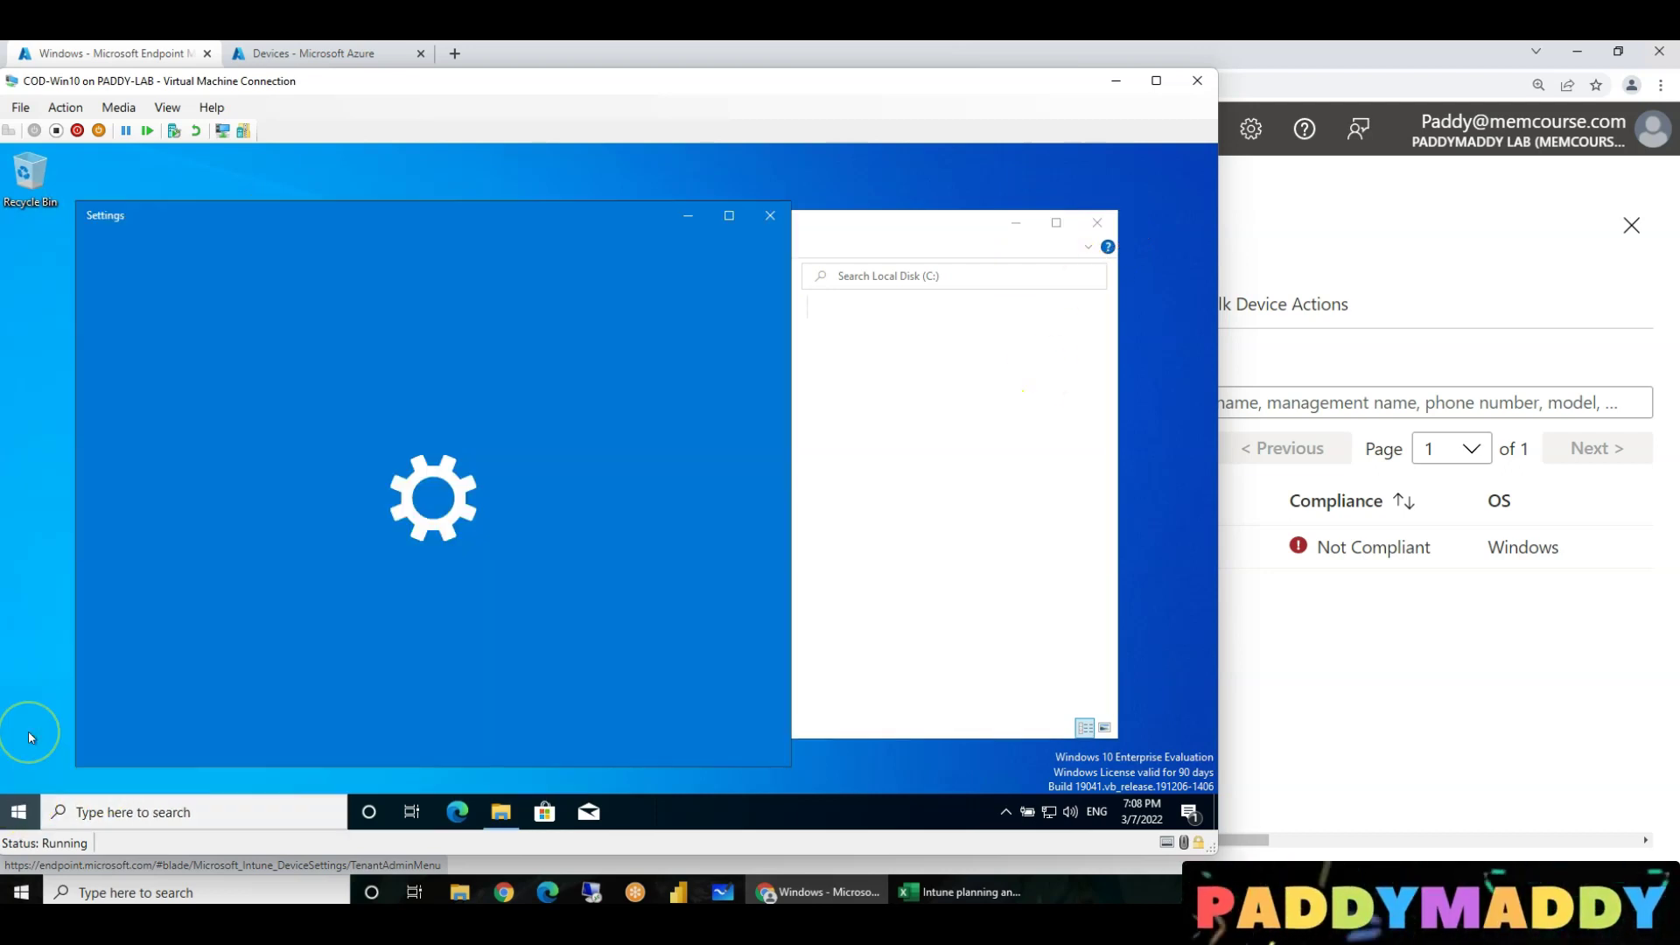
click(725, 214)
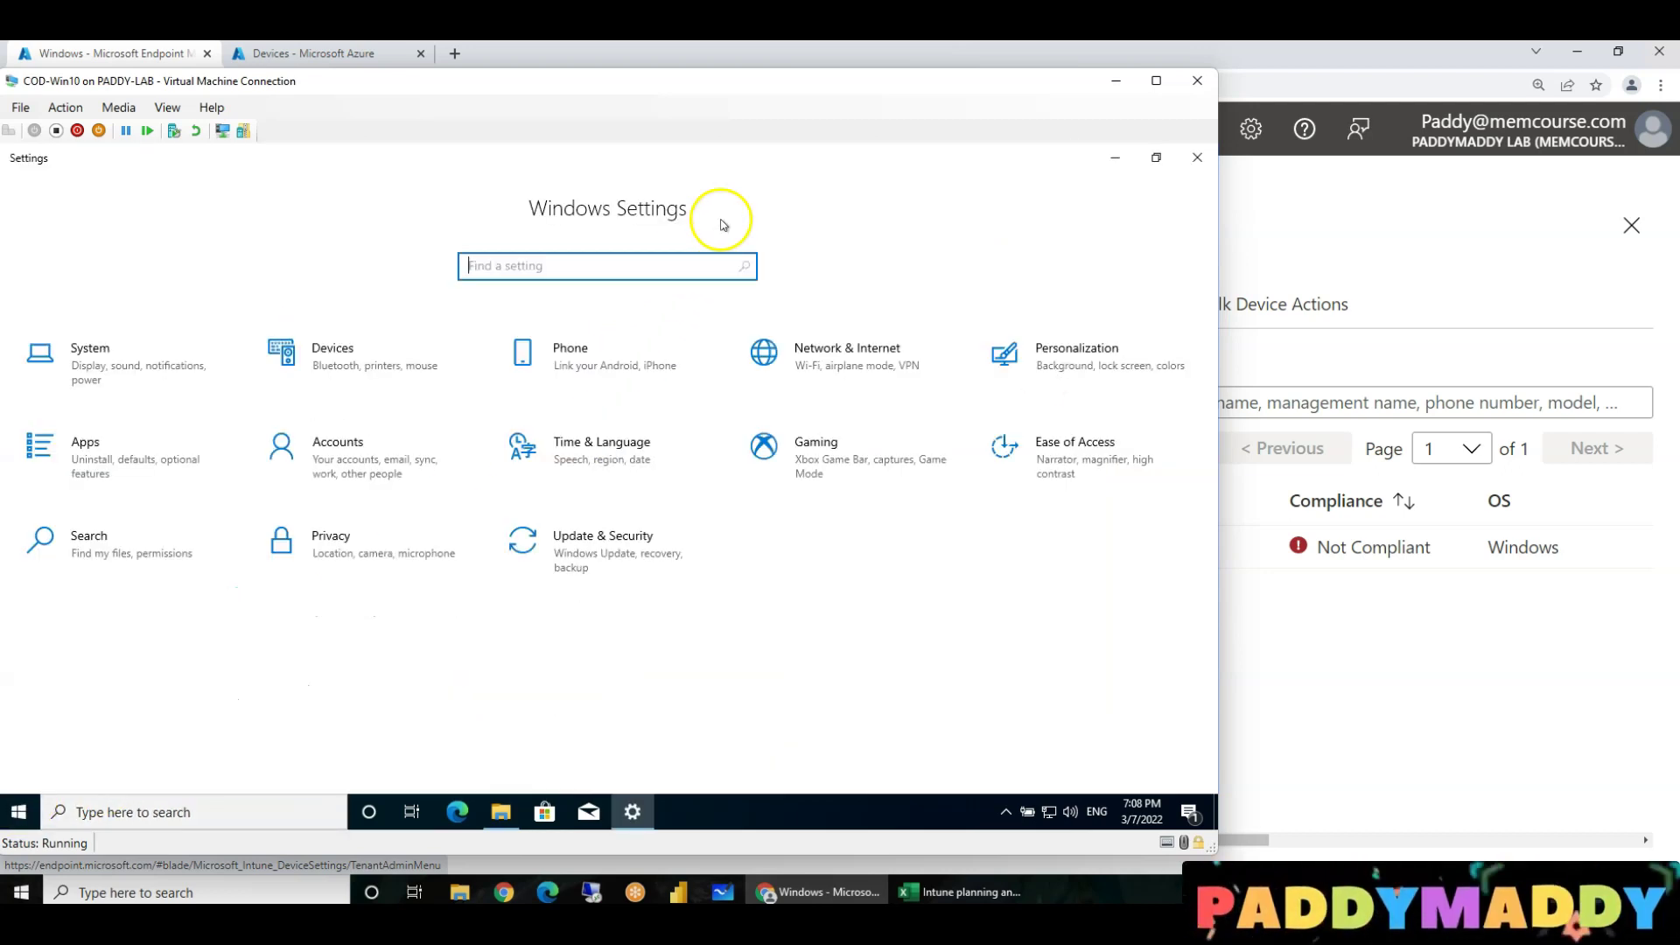
click(365, 442)
click(149, 473)
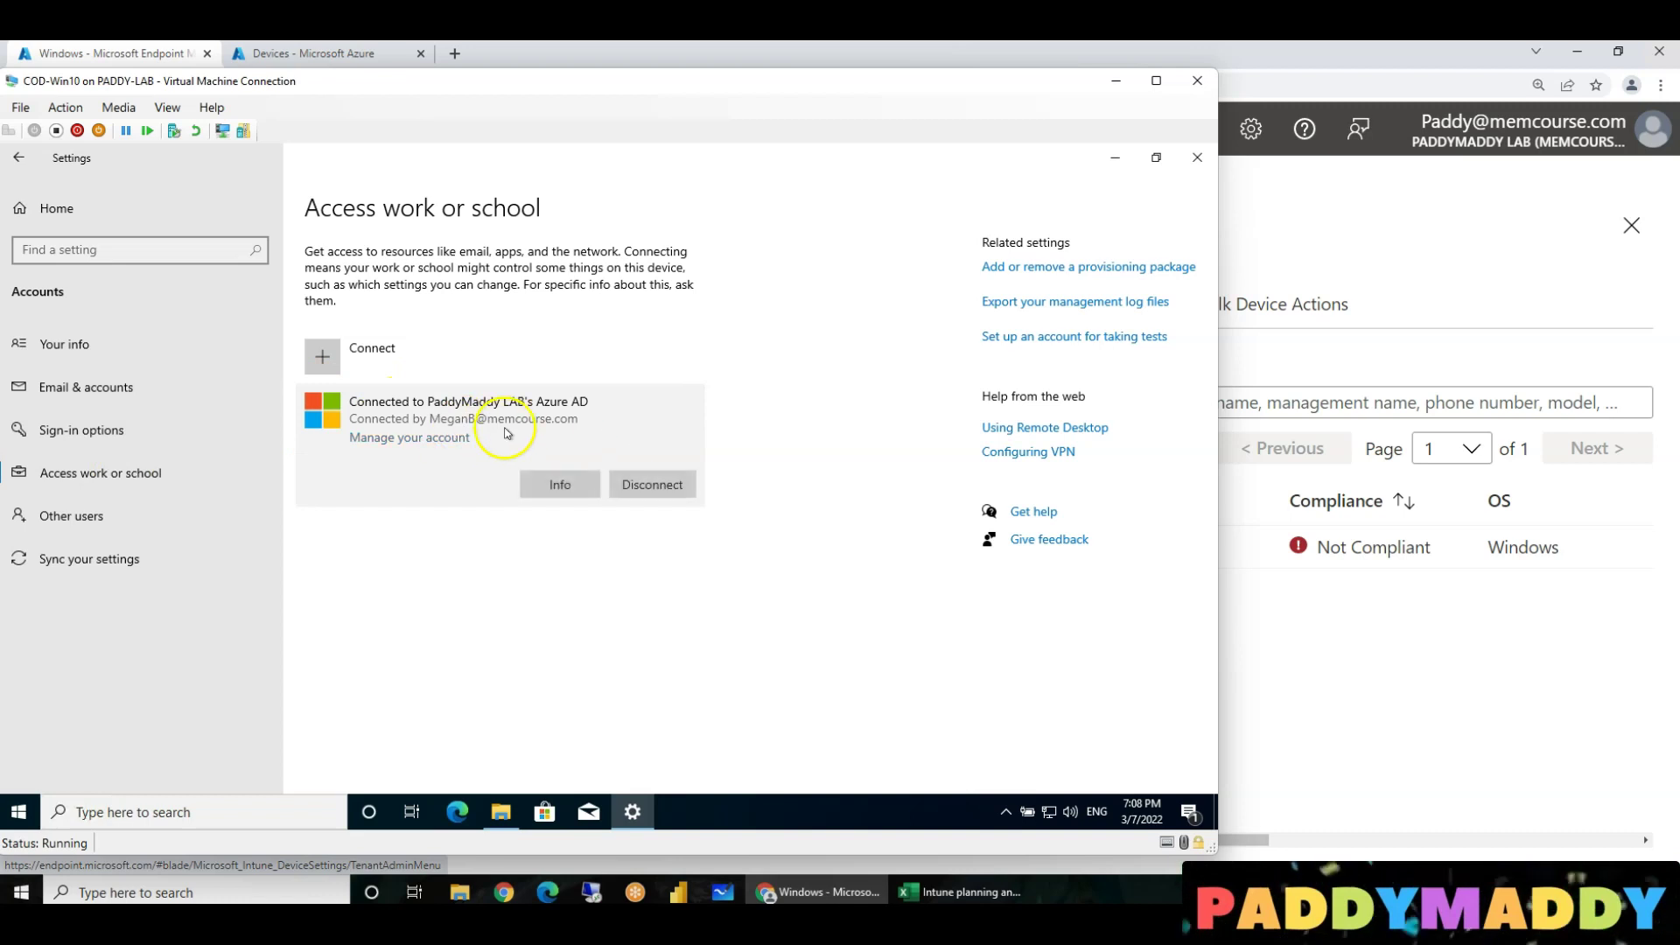
click(556, 486)
scroll(183, 735, down, 3)
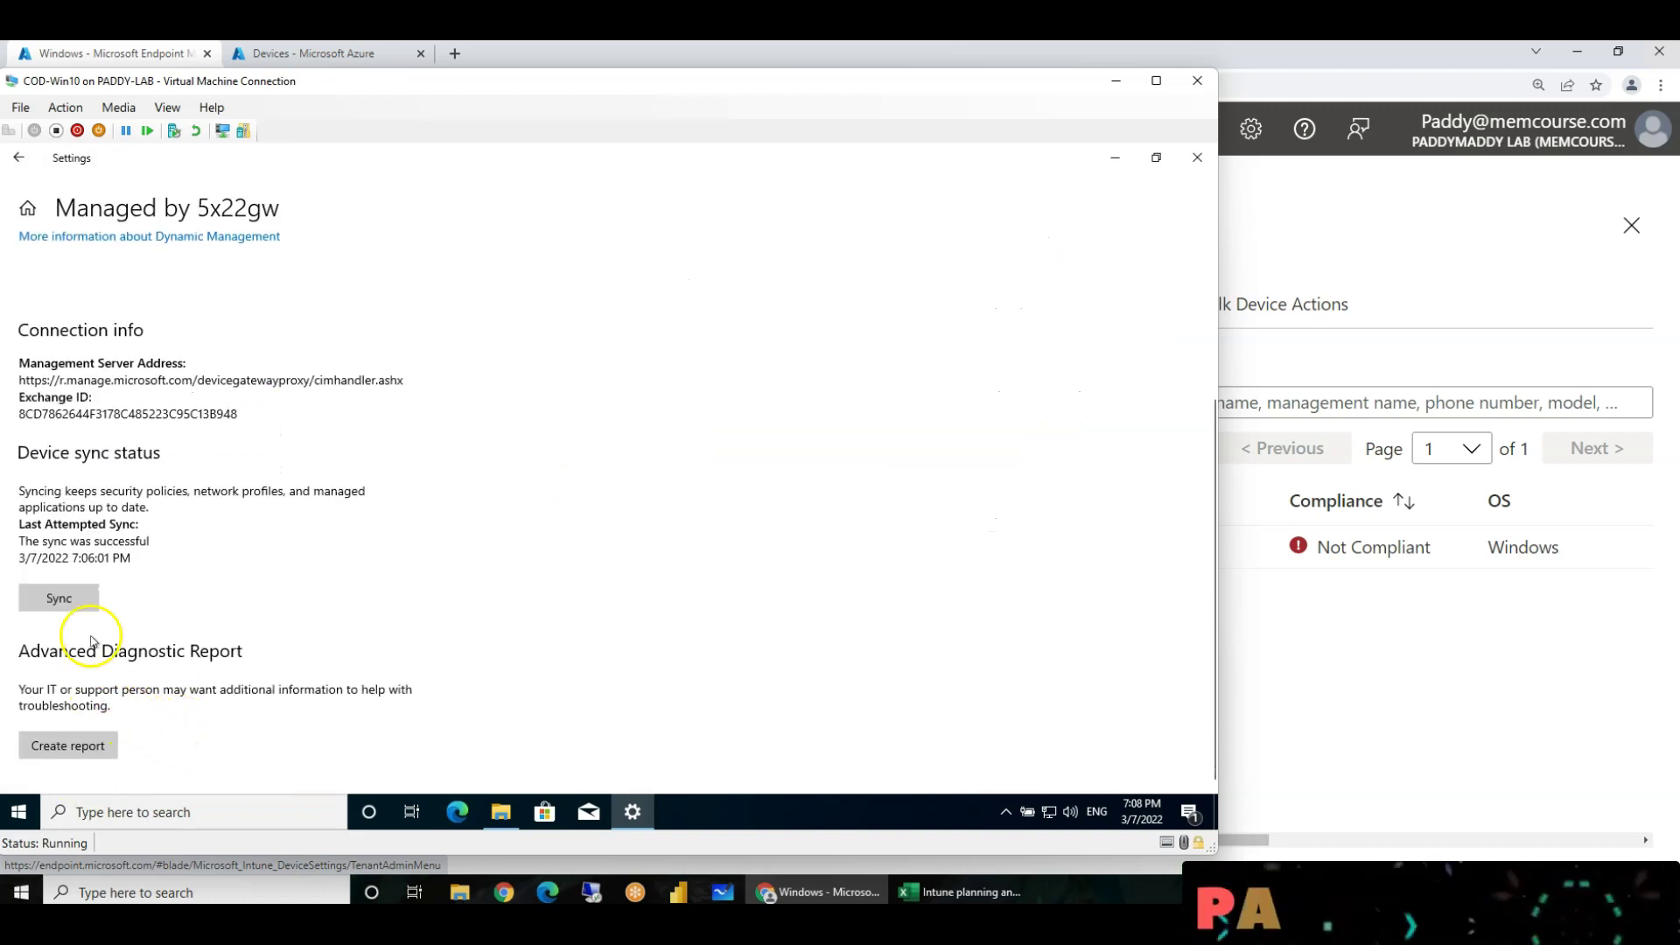
click(75, 602)
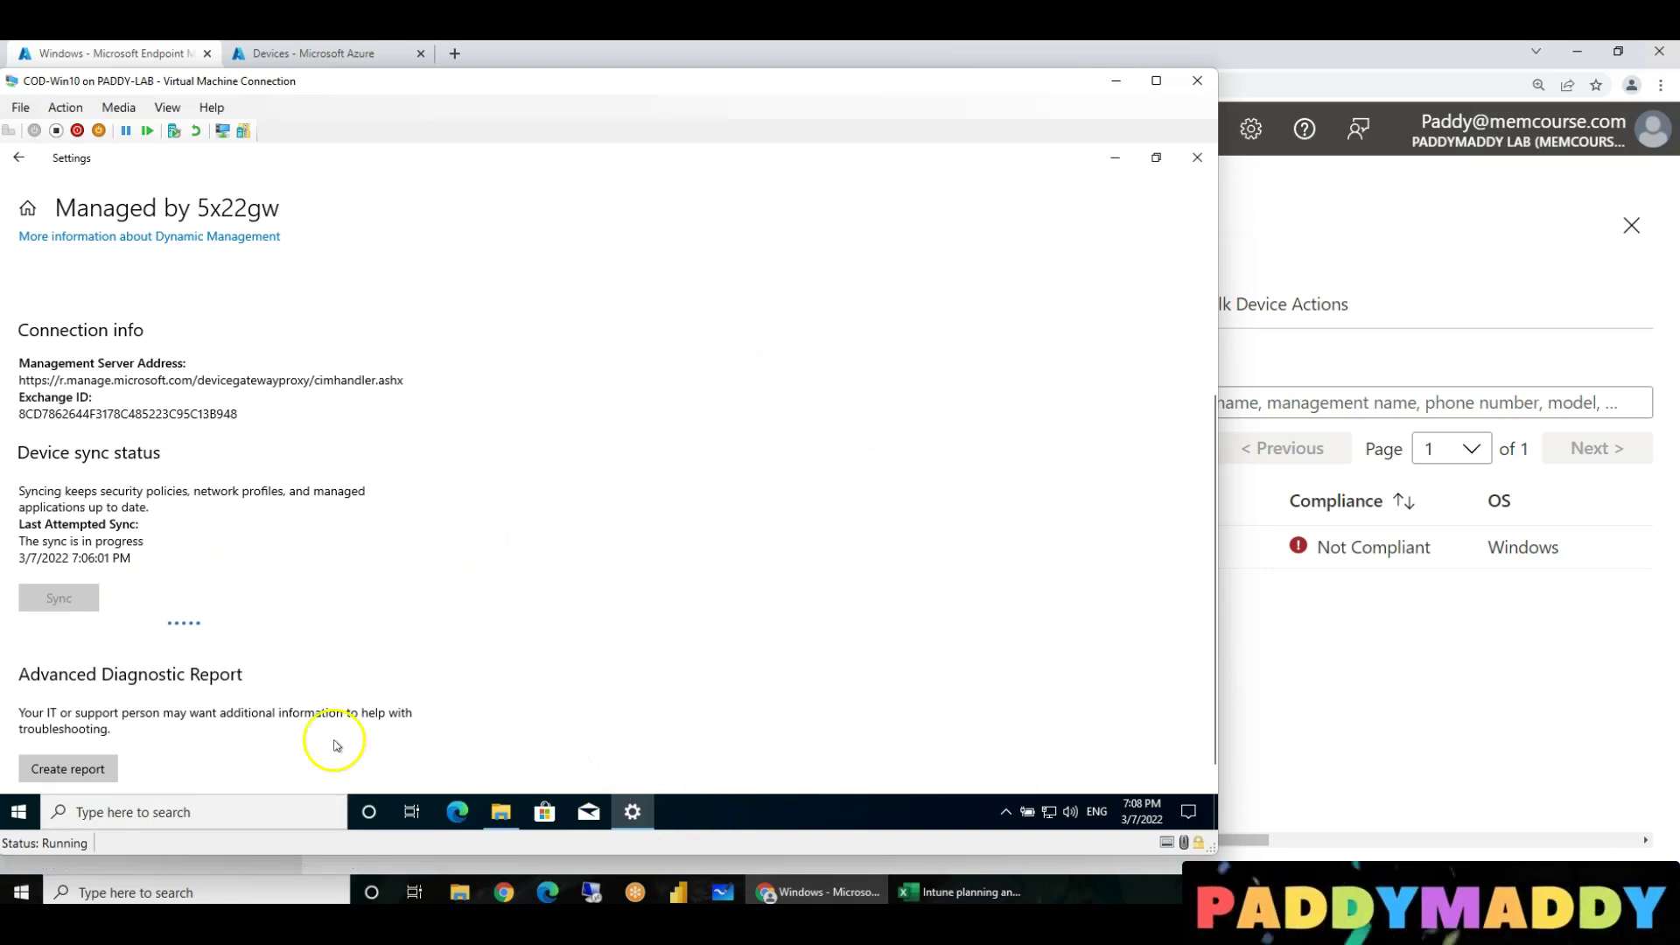
Open a Command Prompt in the virtual machine by running cmd
click(19, 813)
right_click(19, 813)
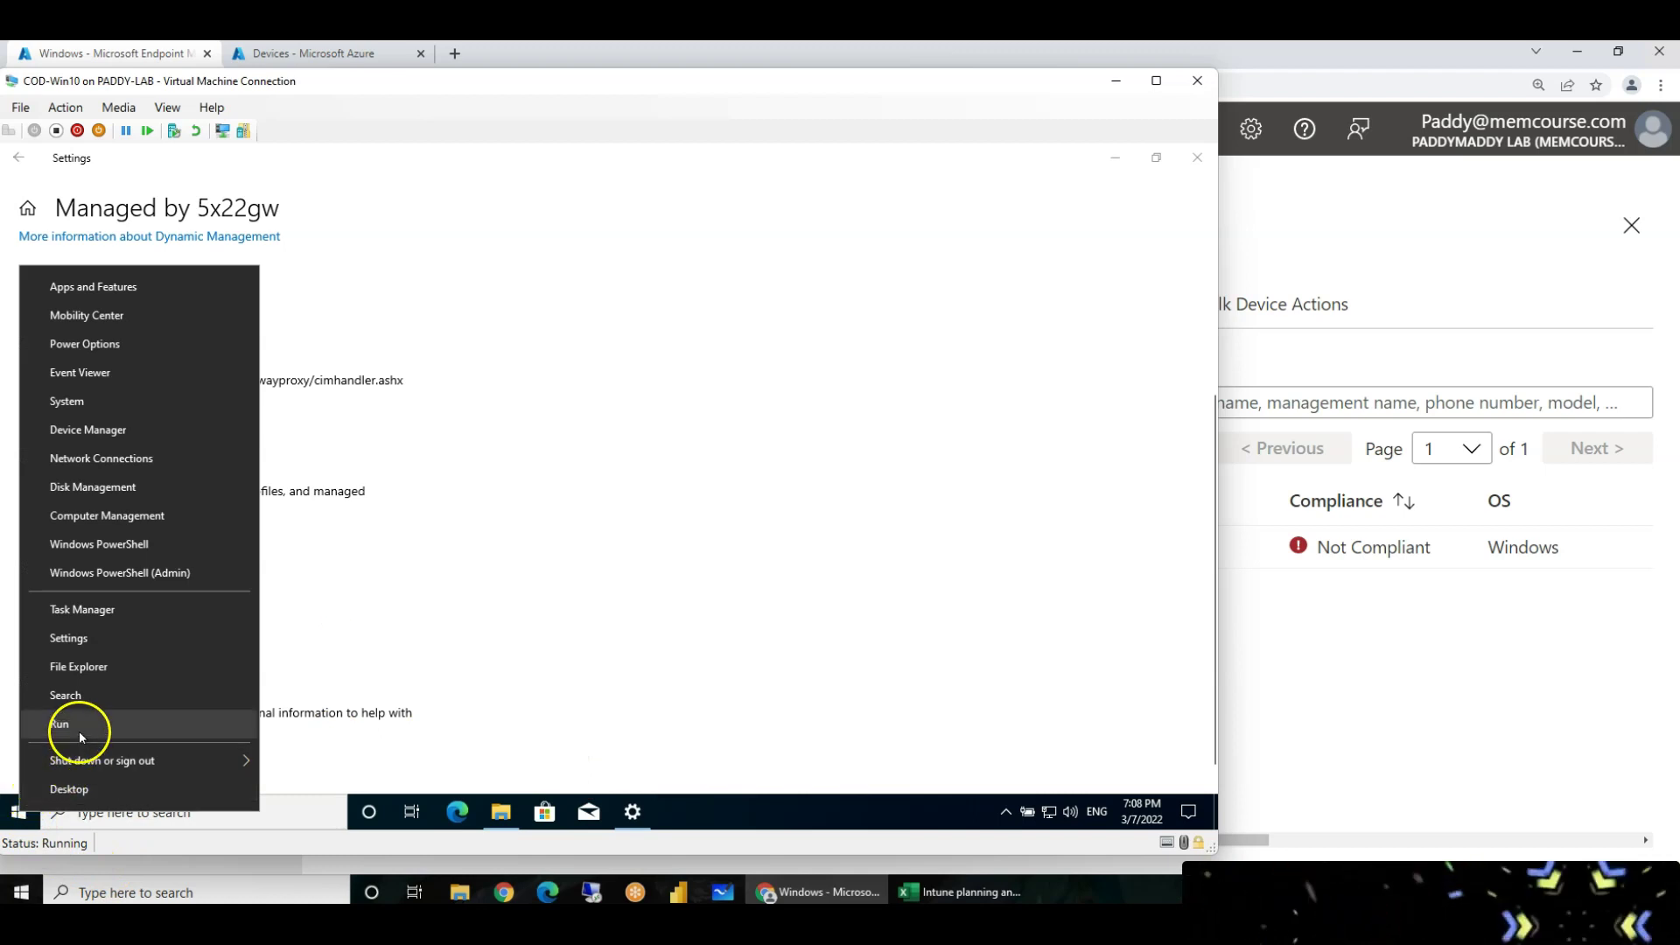
click(79, 728)
text(cmd)
key(Return)
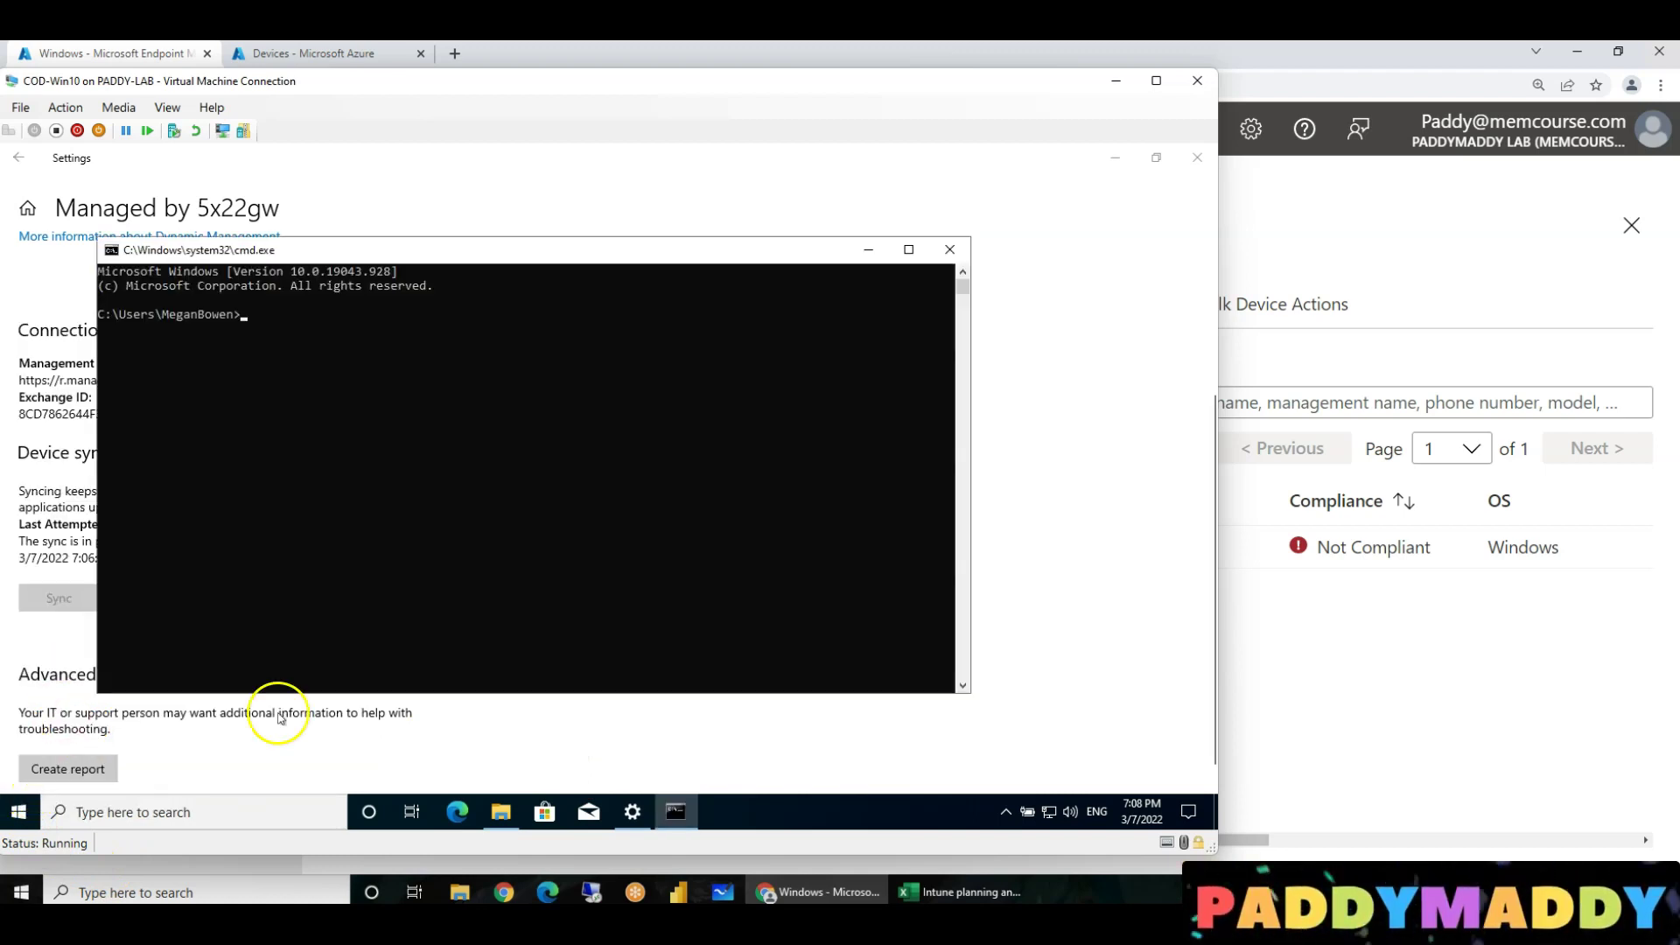
Enlarge the virtual machine window, maximize its Command Prompt and set the console font size to 36
drag(1210, 847, 1675, 902)
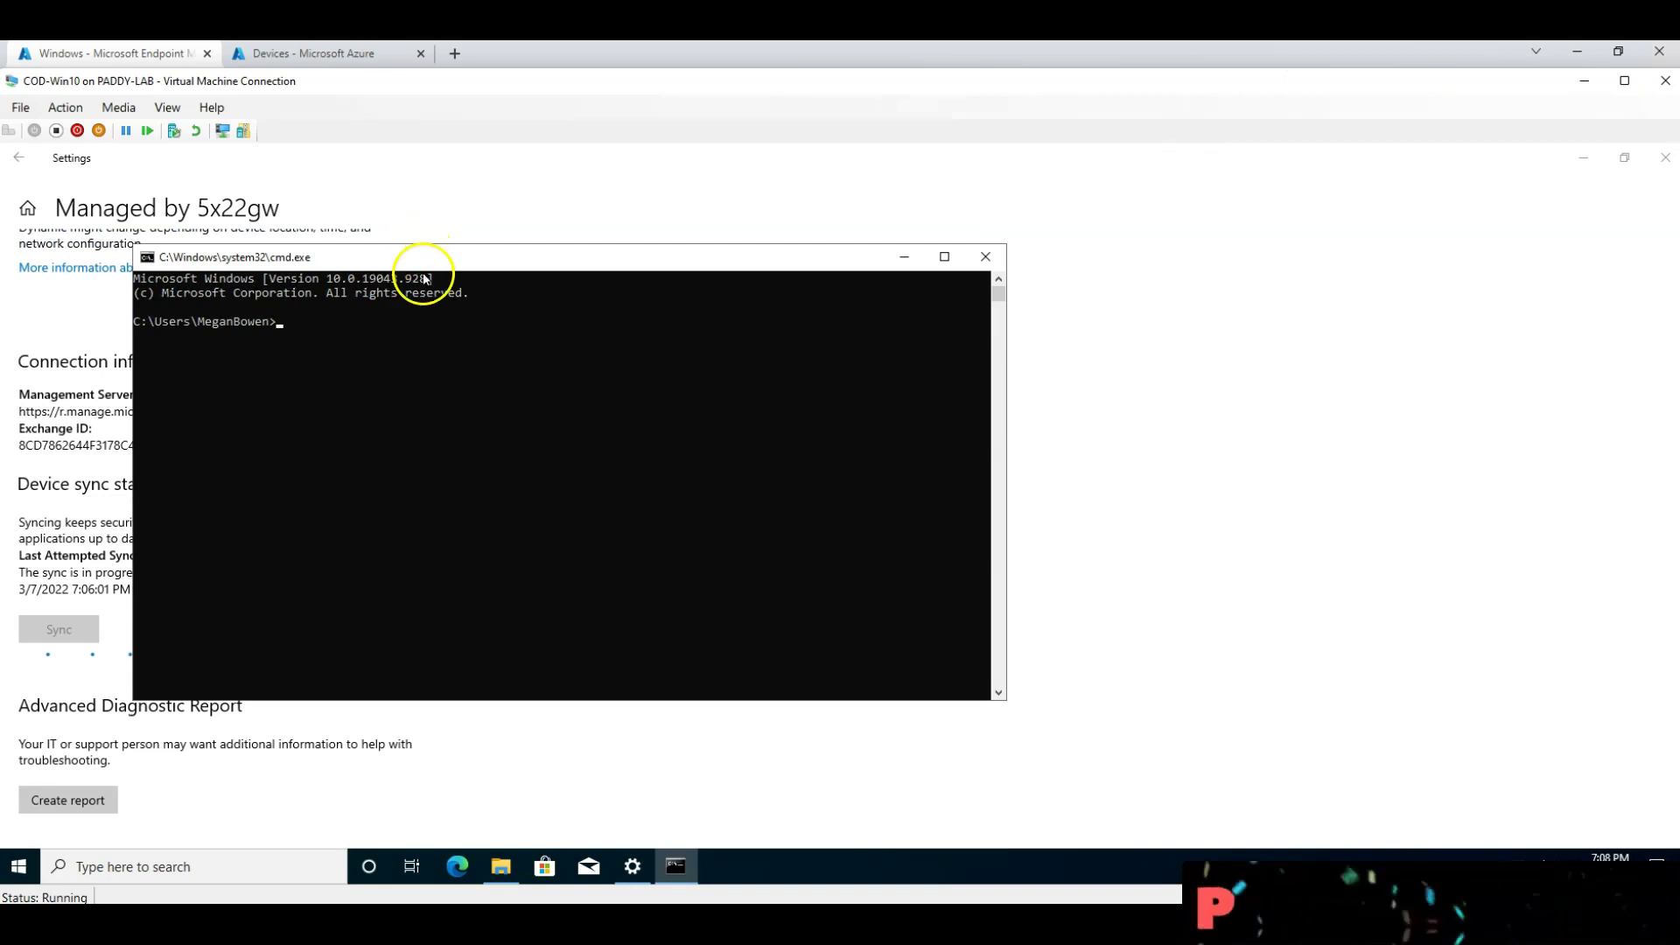
double_click(440, 255)
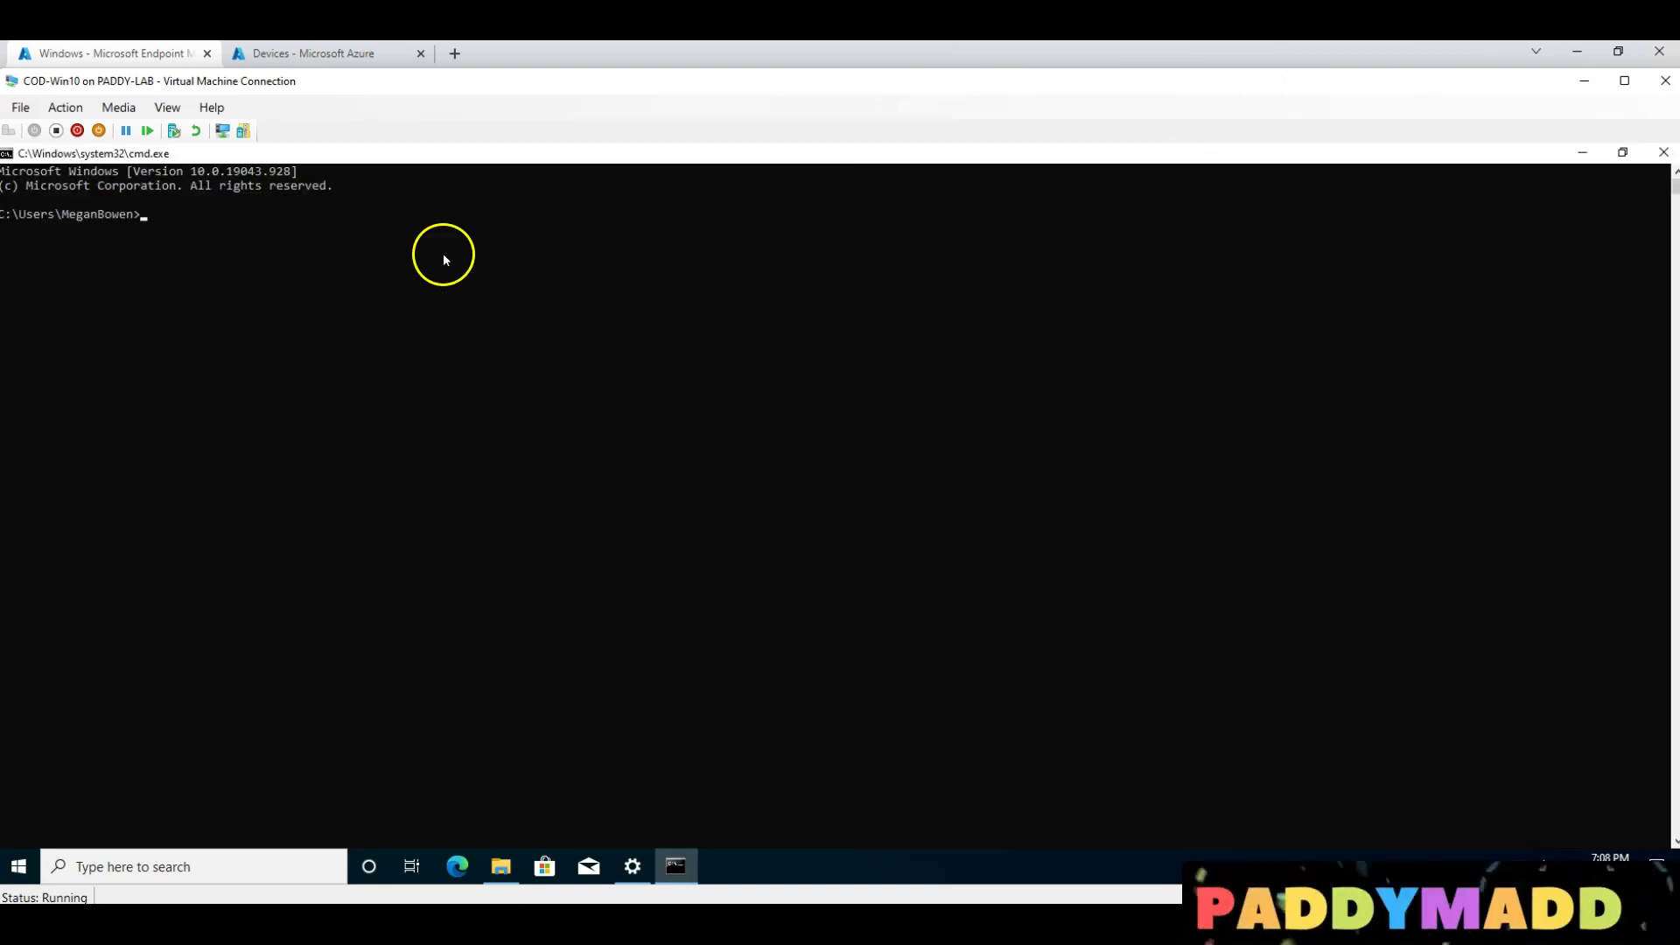
right_click(543, 162)
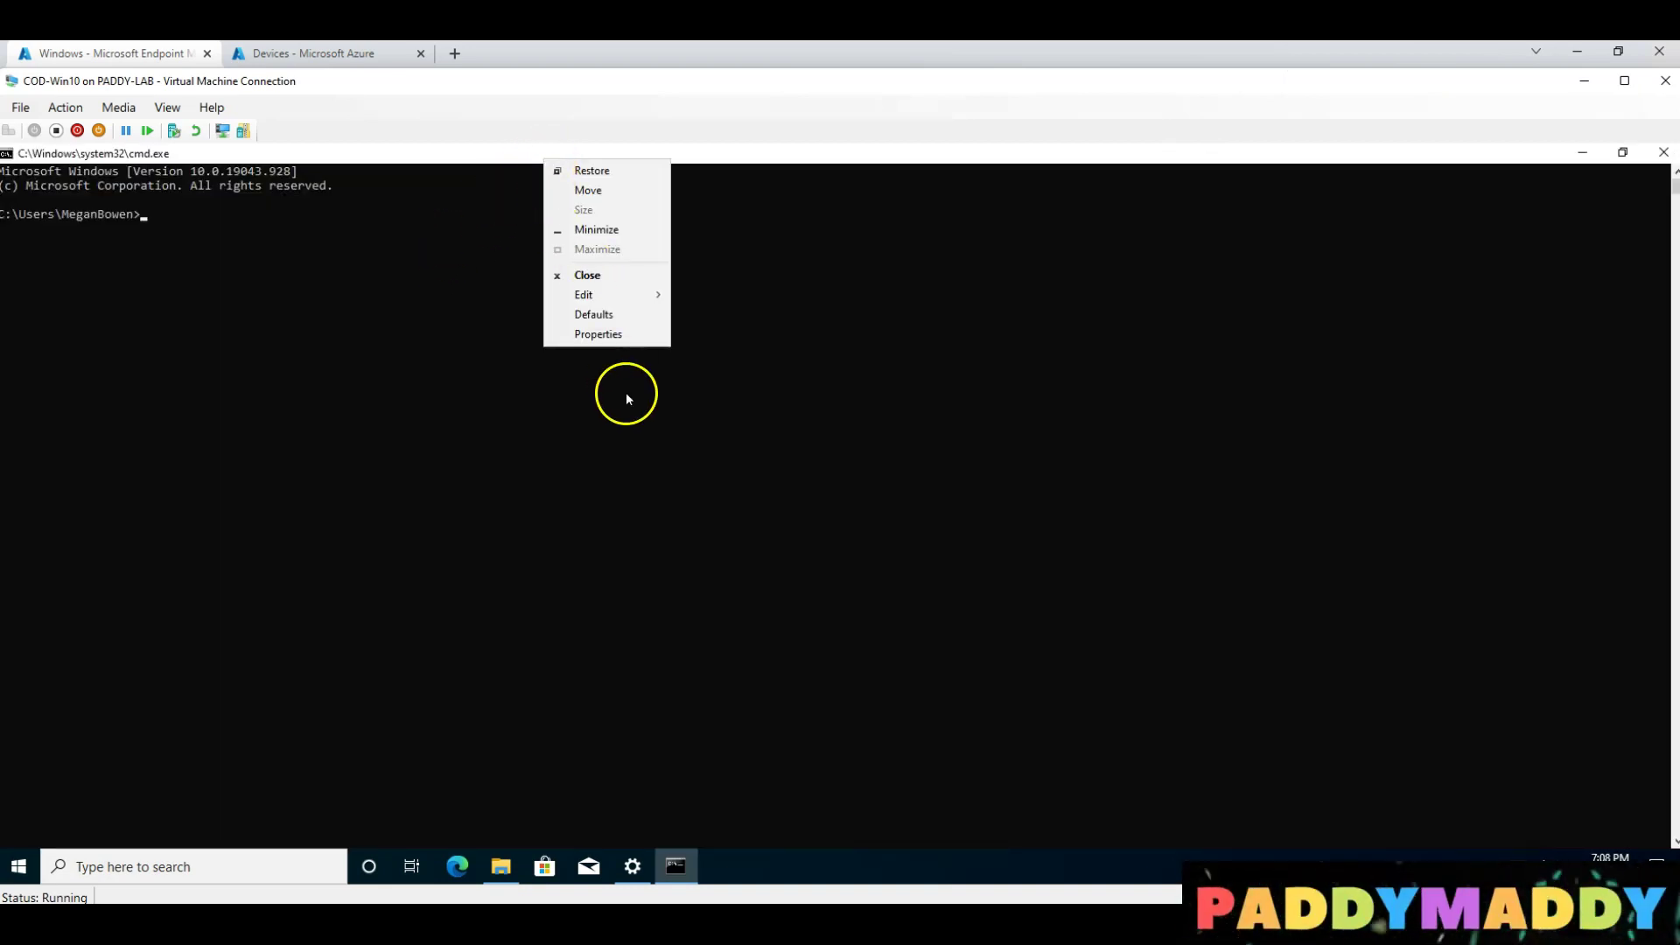
click(626, 336)
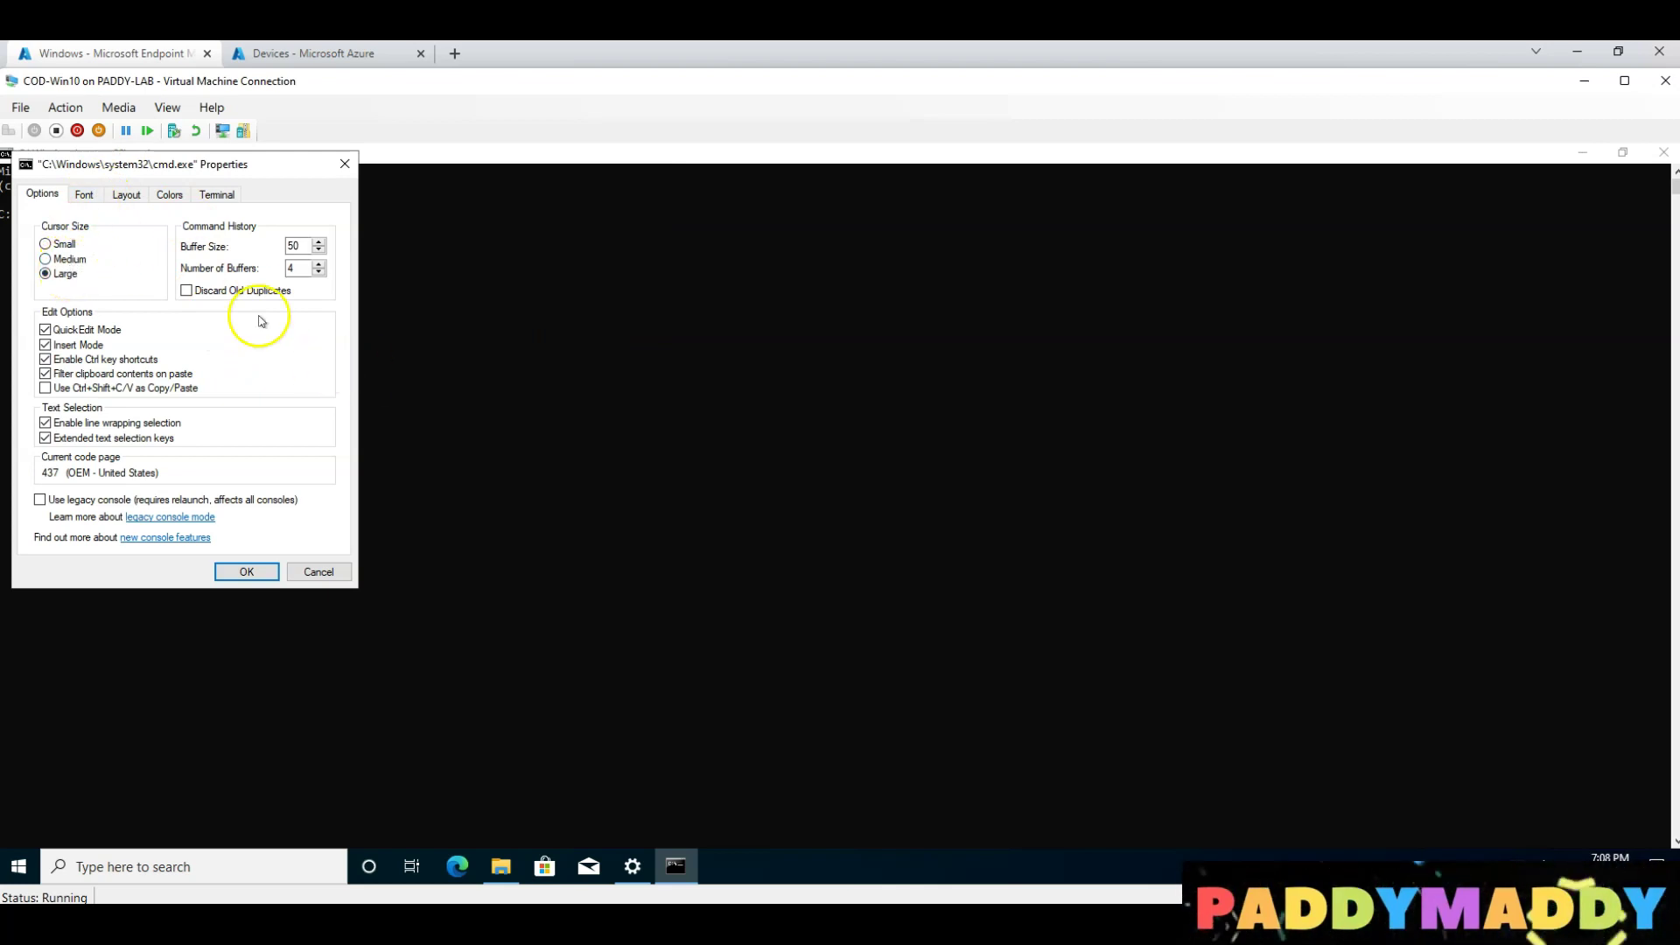
click(84, 194)
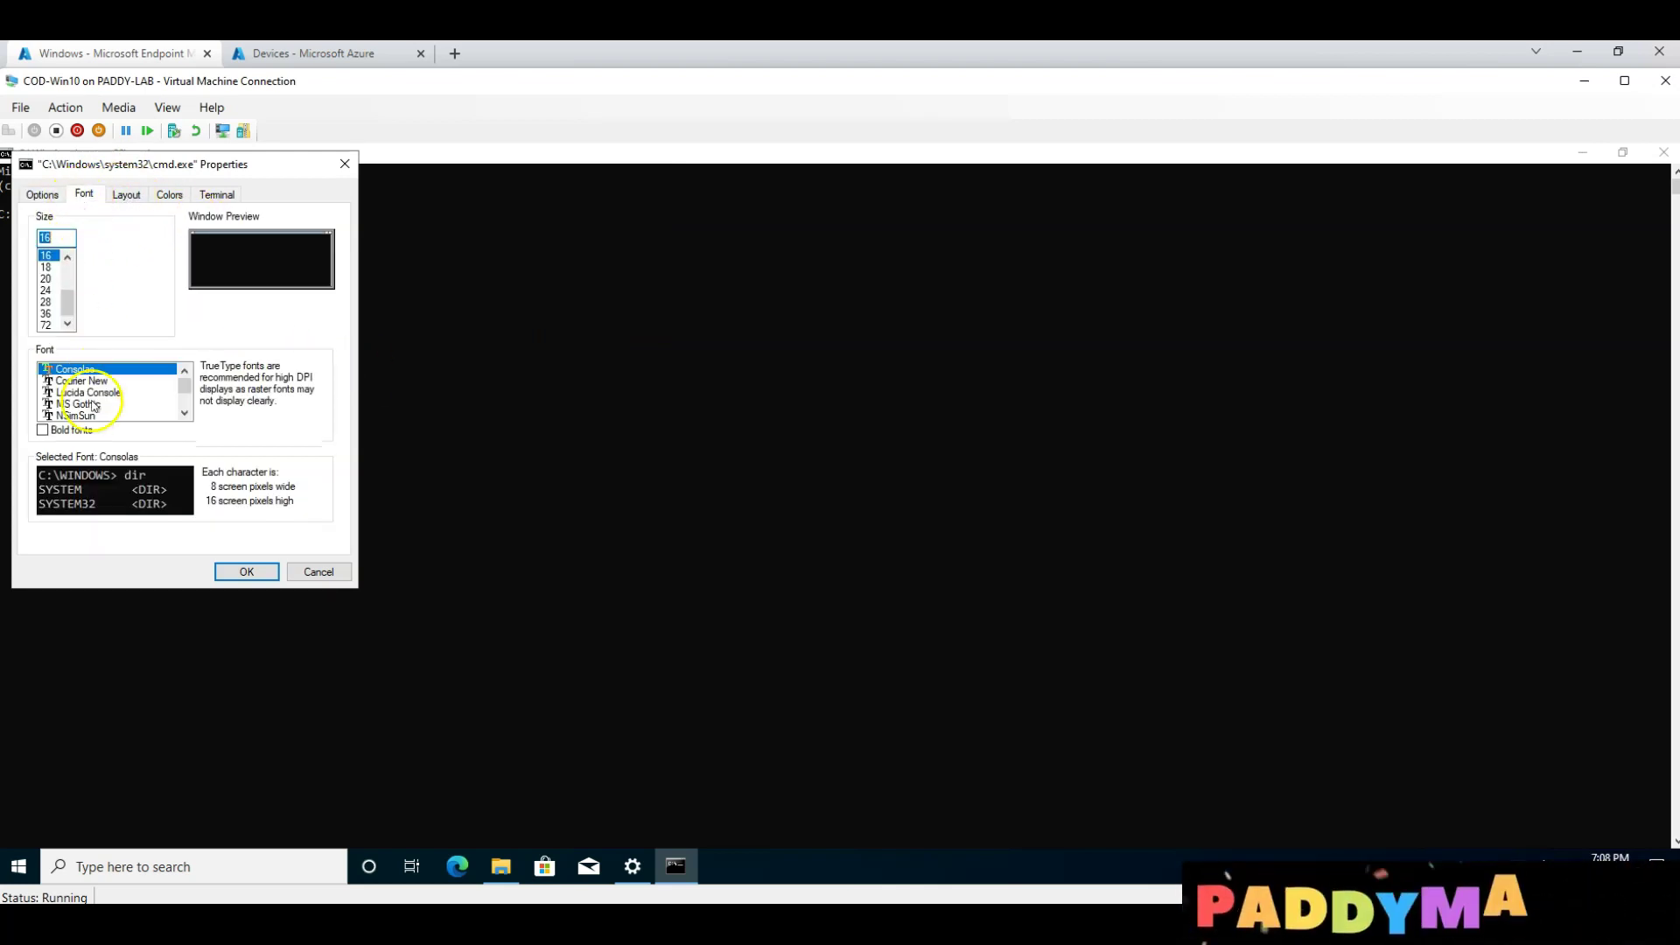
click(46, 325)
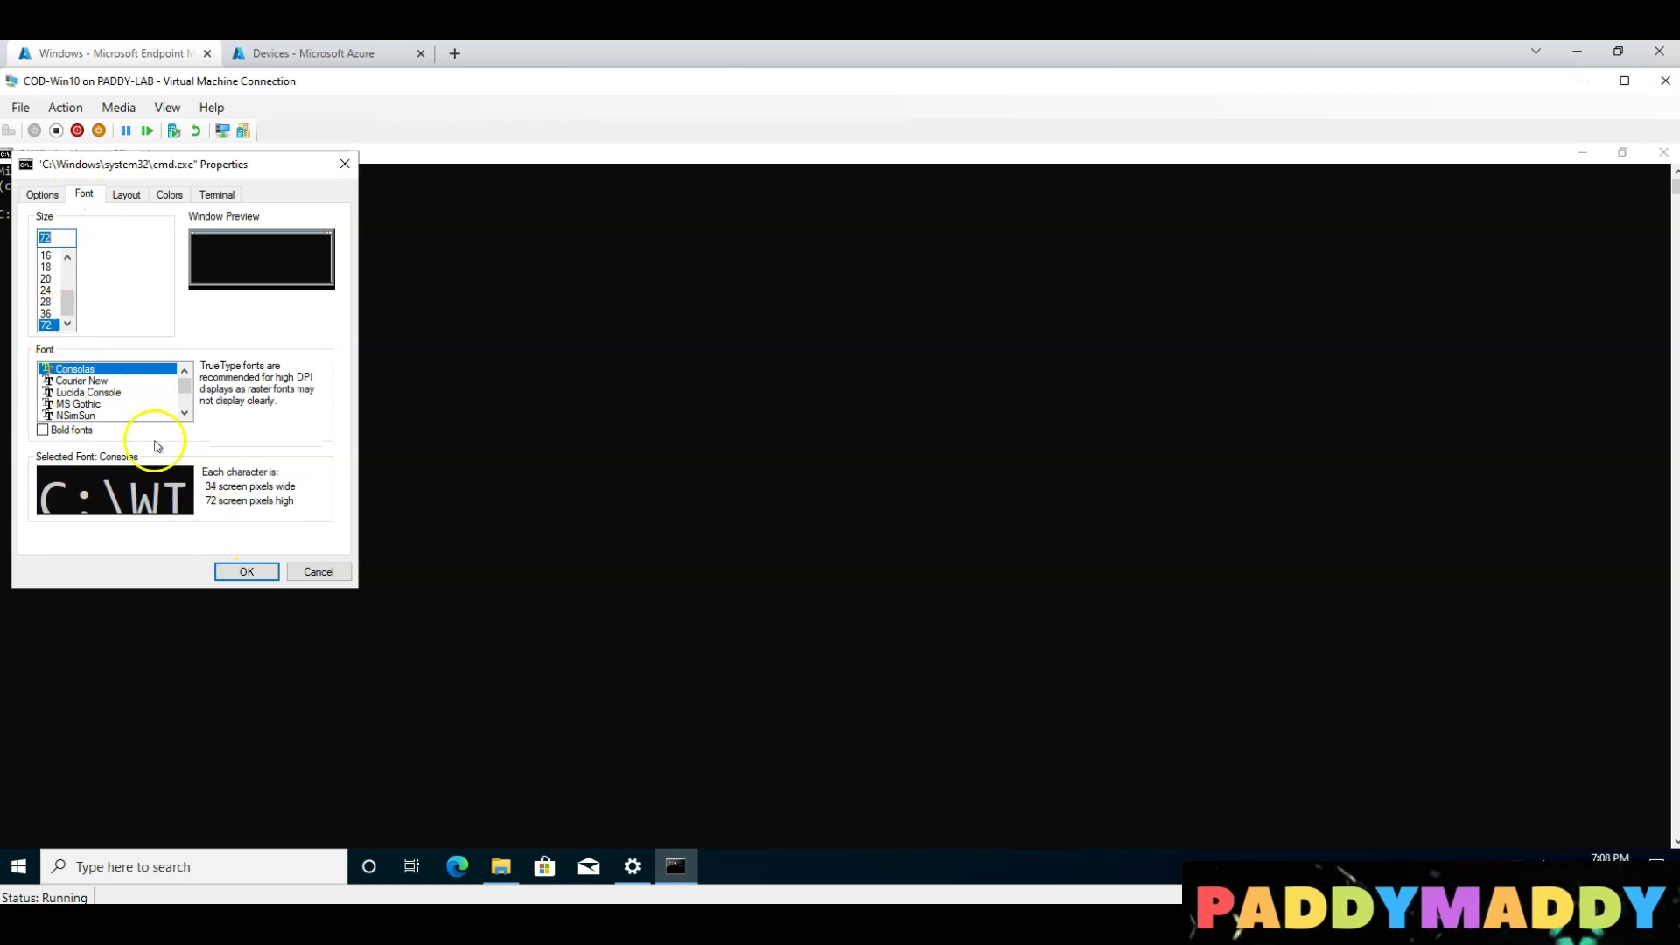
click(45, 302)
click(45, 313)
click(273, 573)
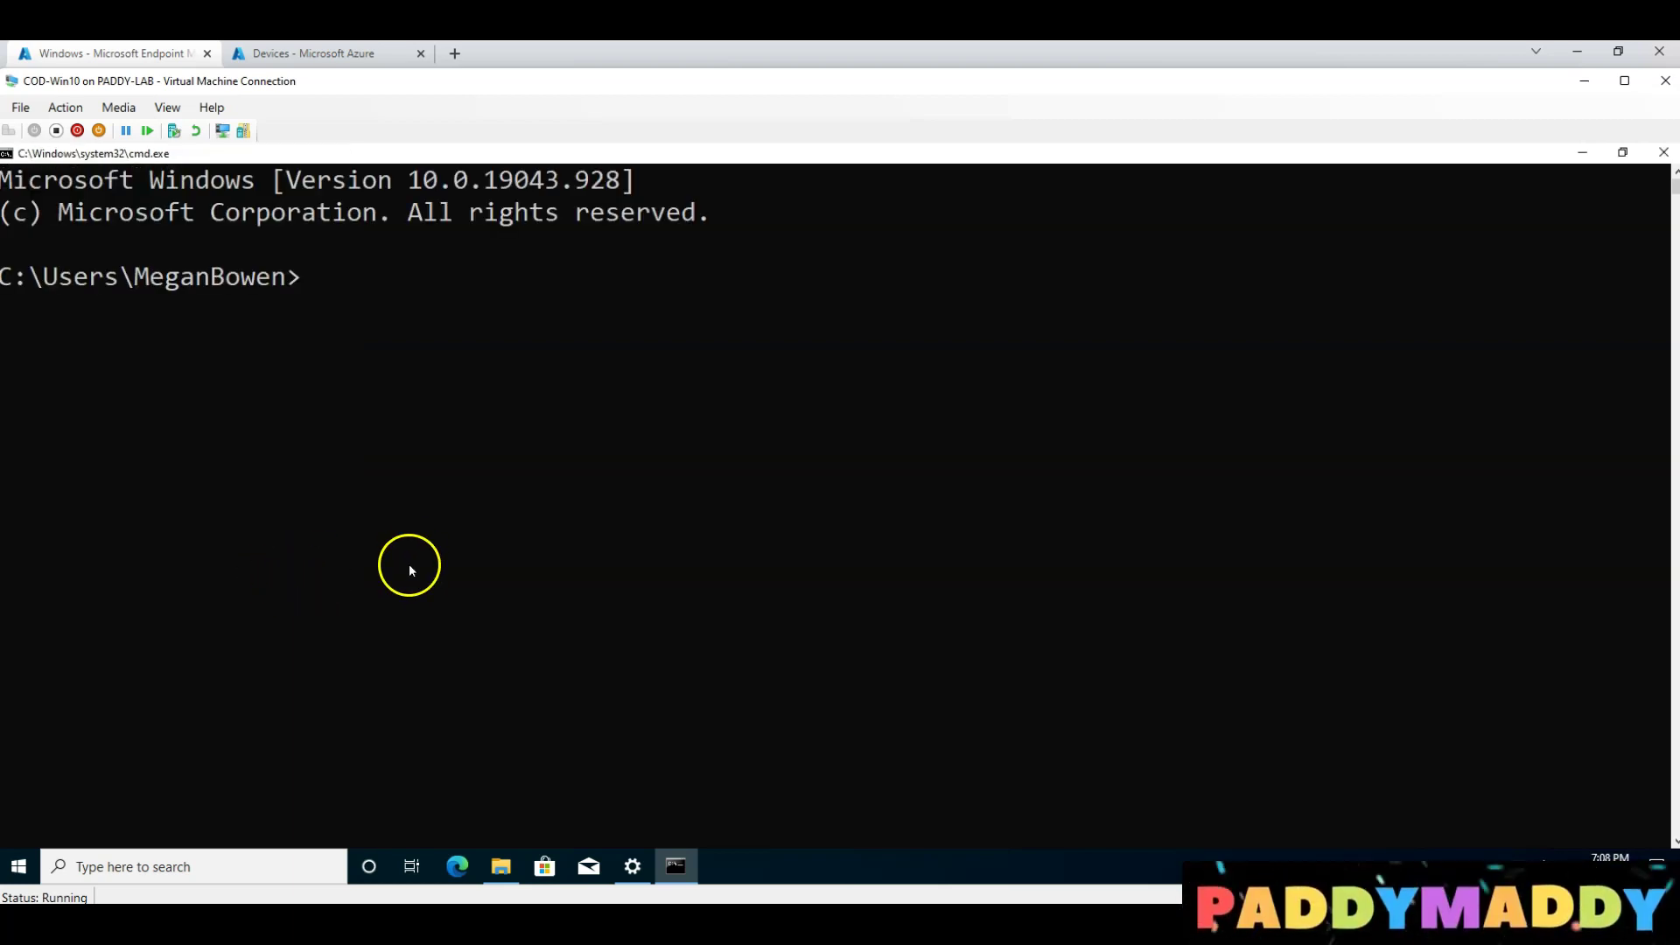
Run dsregcmd /status in the Command Prompt to query the device's registration state
text(dsreg)
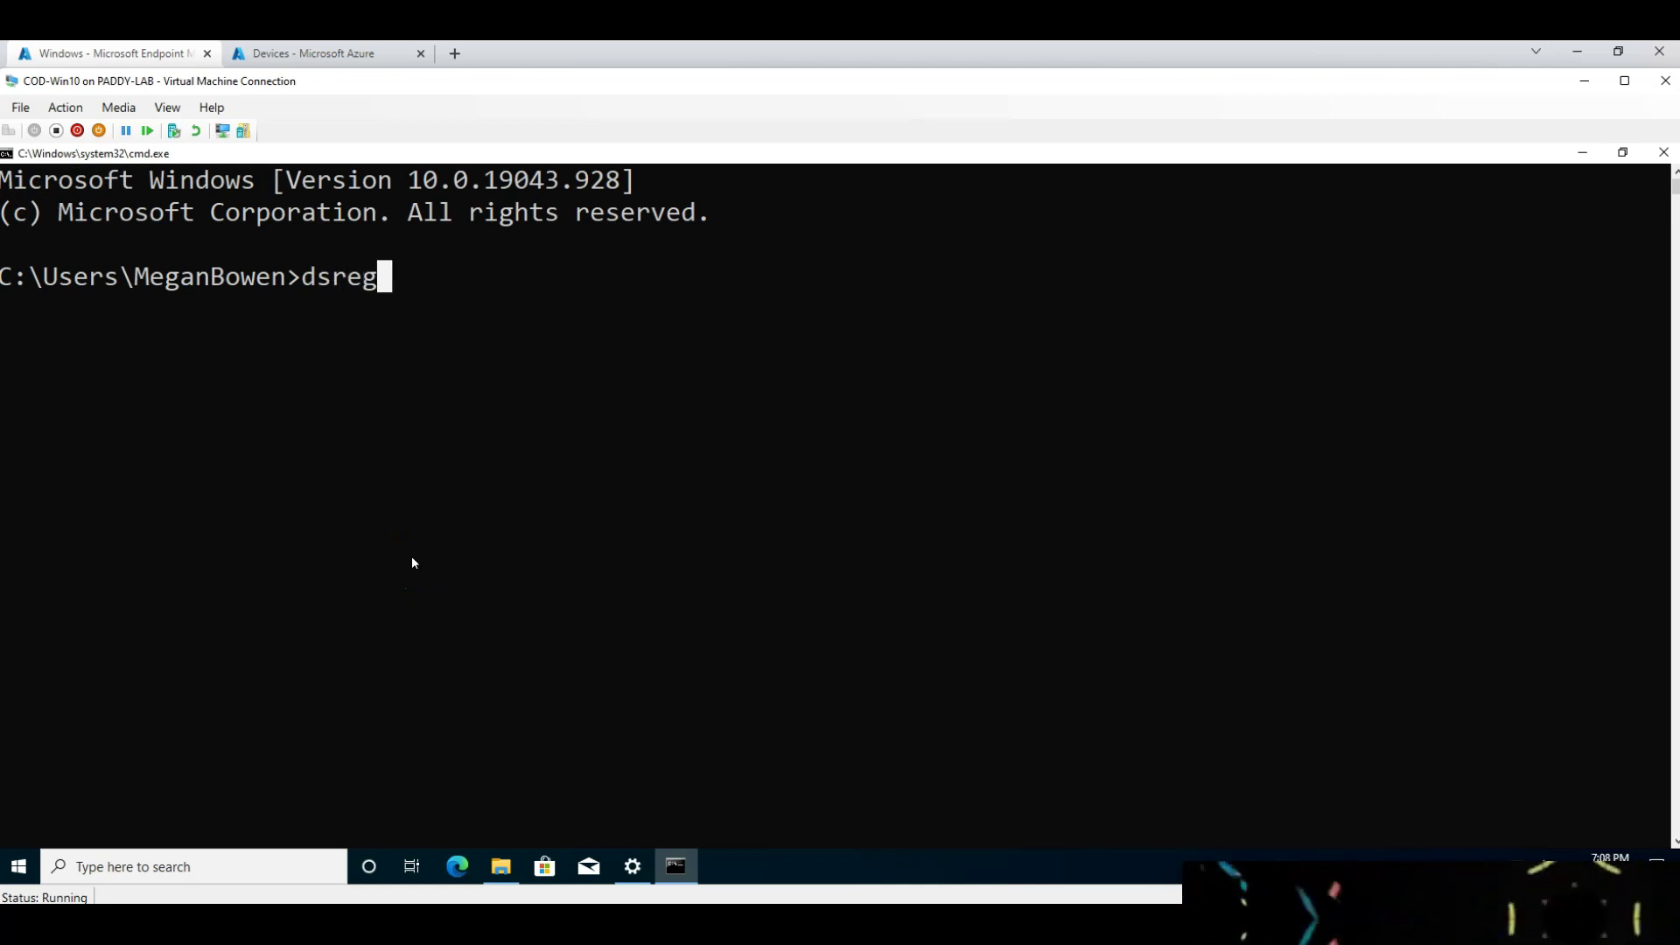
text(cmd /)
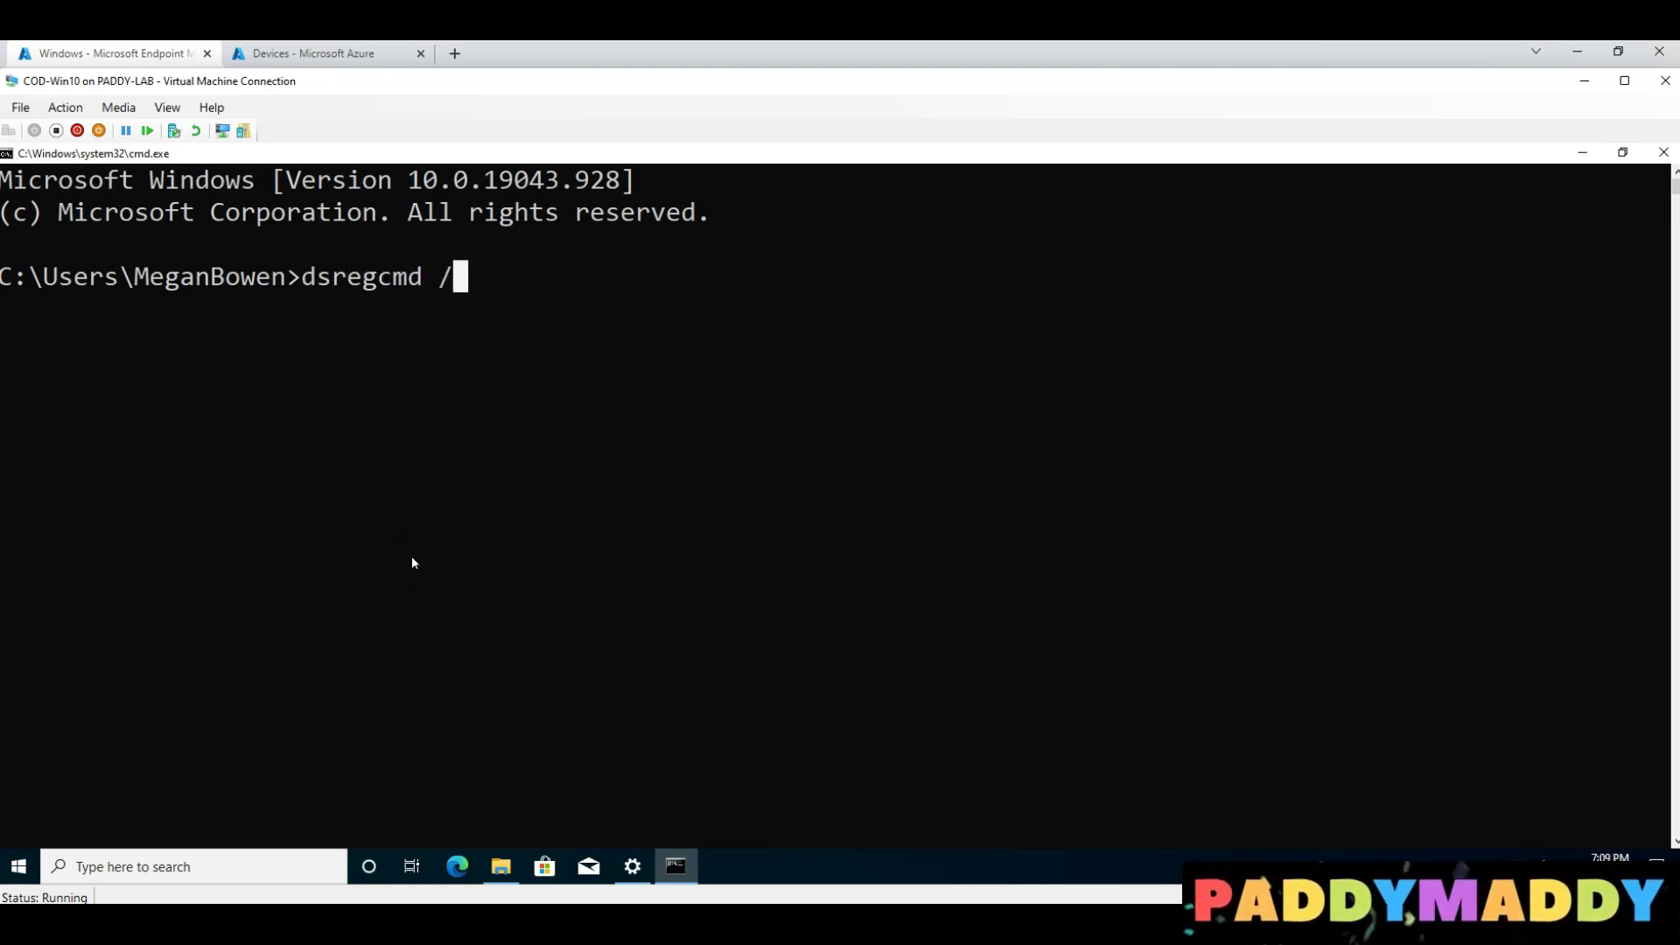
text(status)
key(Return)
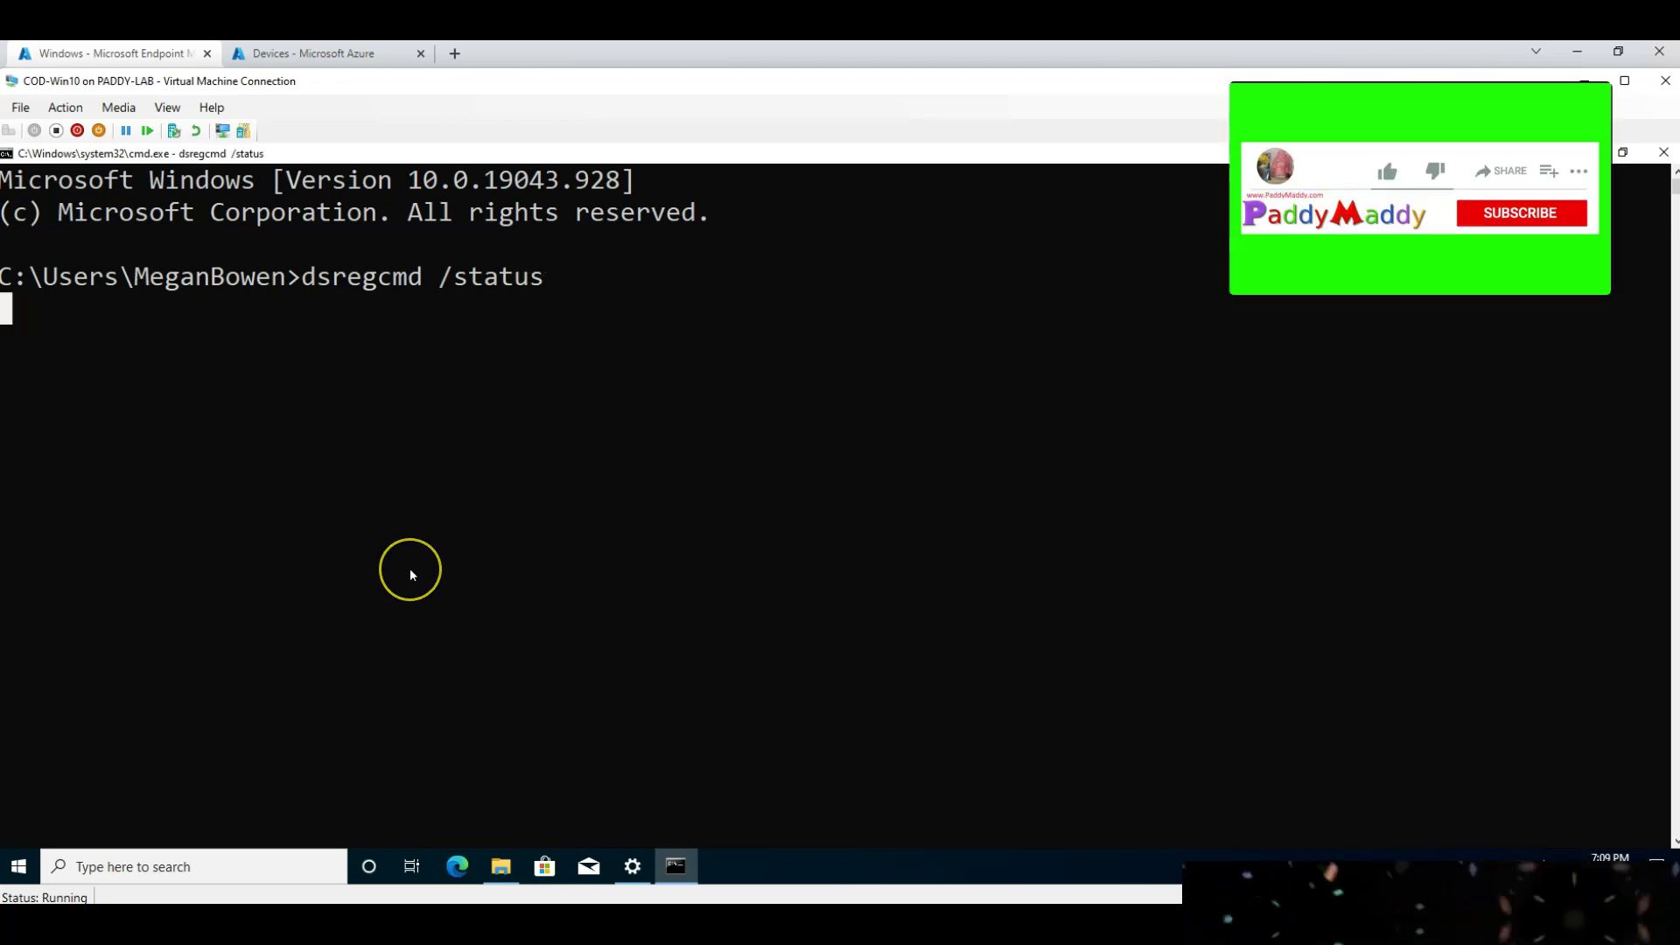
Examine the Device State section of the output for AzureAdJoined, EnterpriseJoined, DomainJoined and the device name
scroll(487, 607, up, 20)
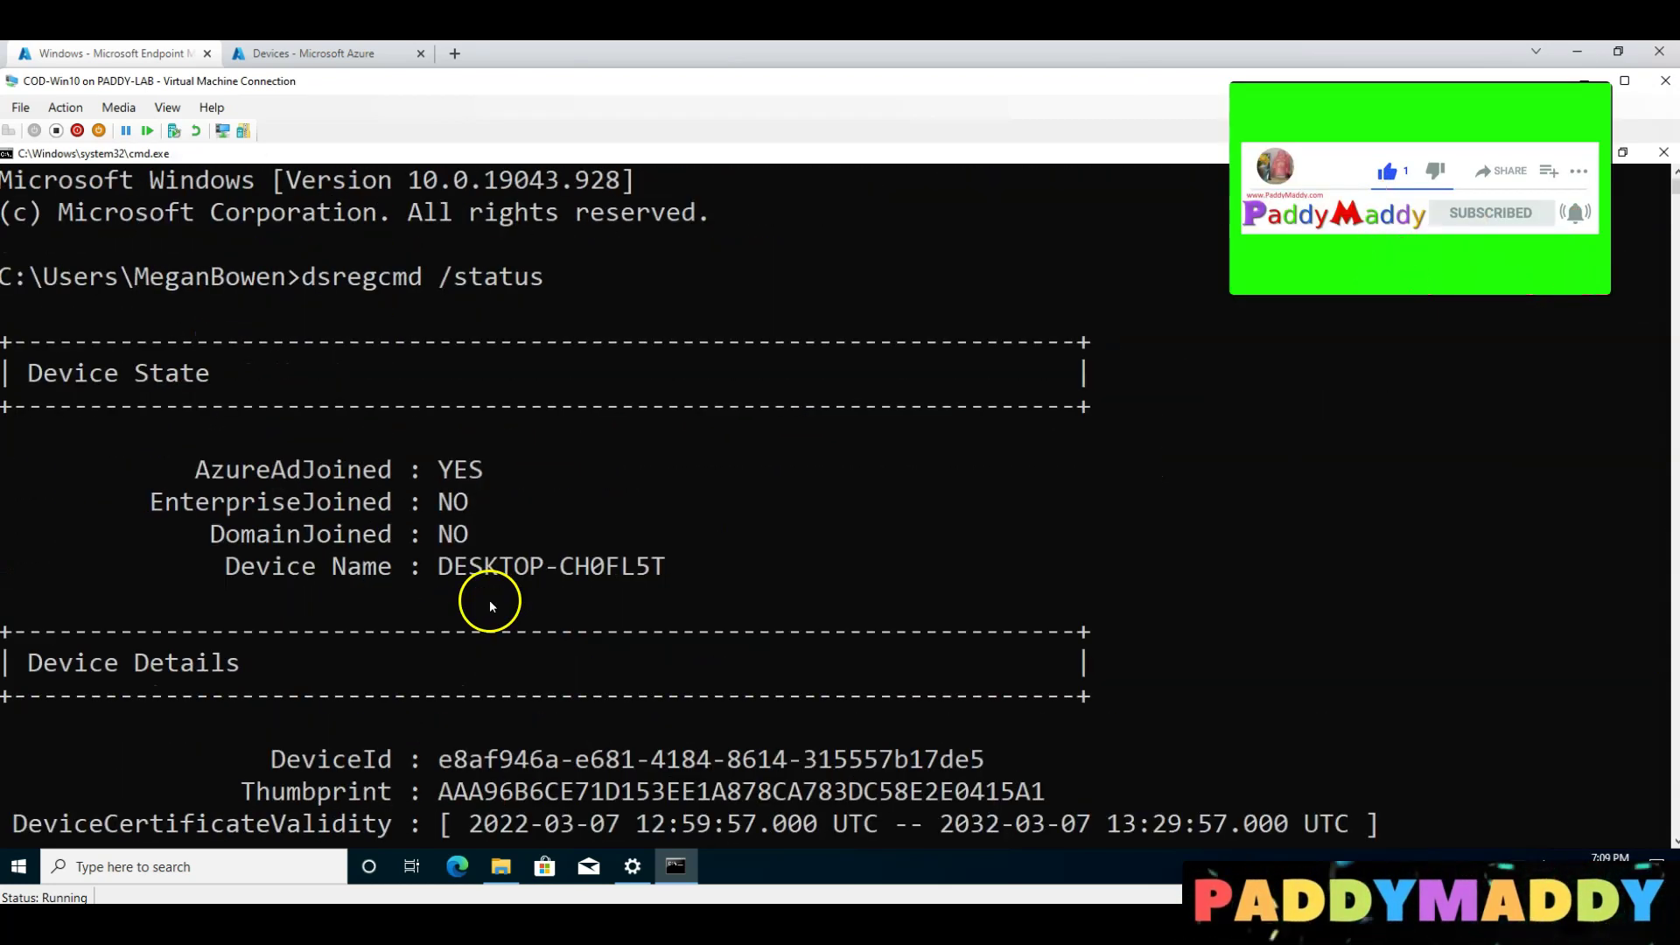
drag(300, 276, 325, 284)
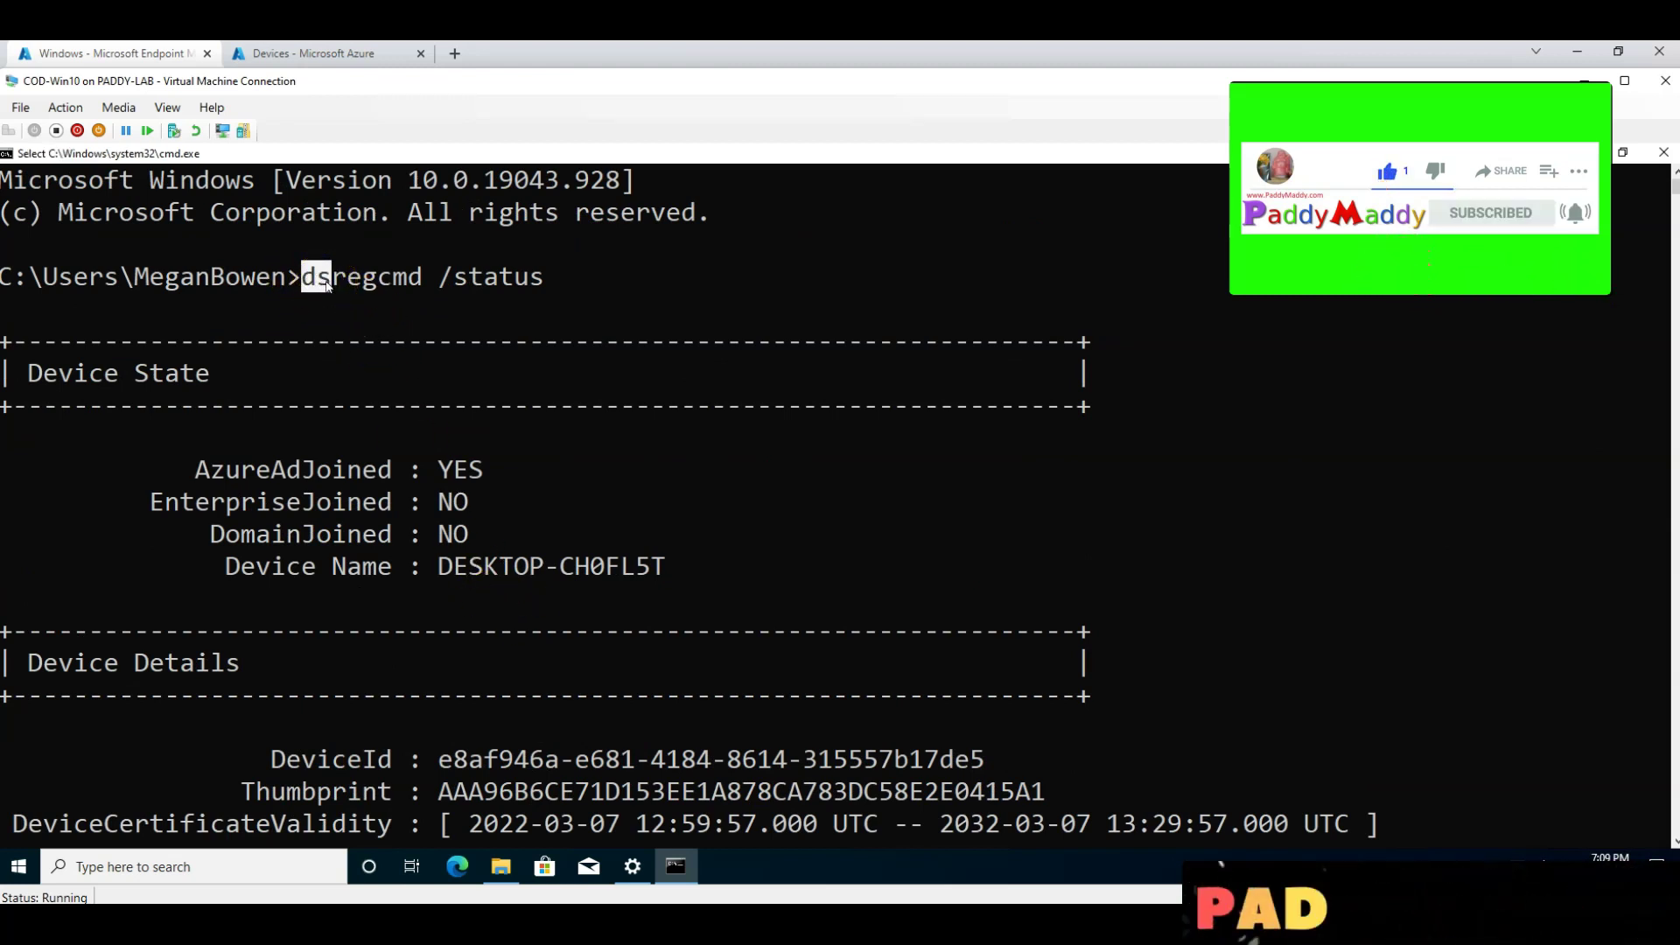
drag(335, 286, 422, 282)
drag(302, 287, 417, 287)
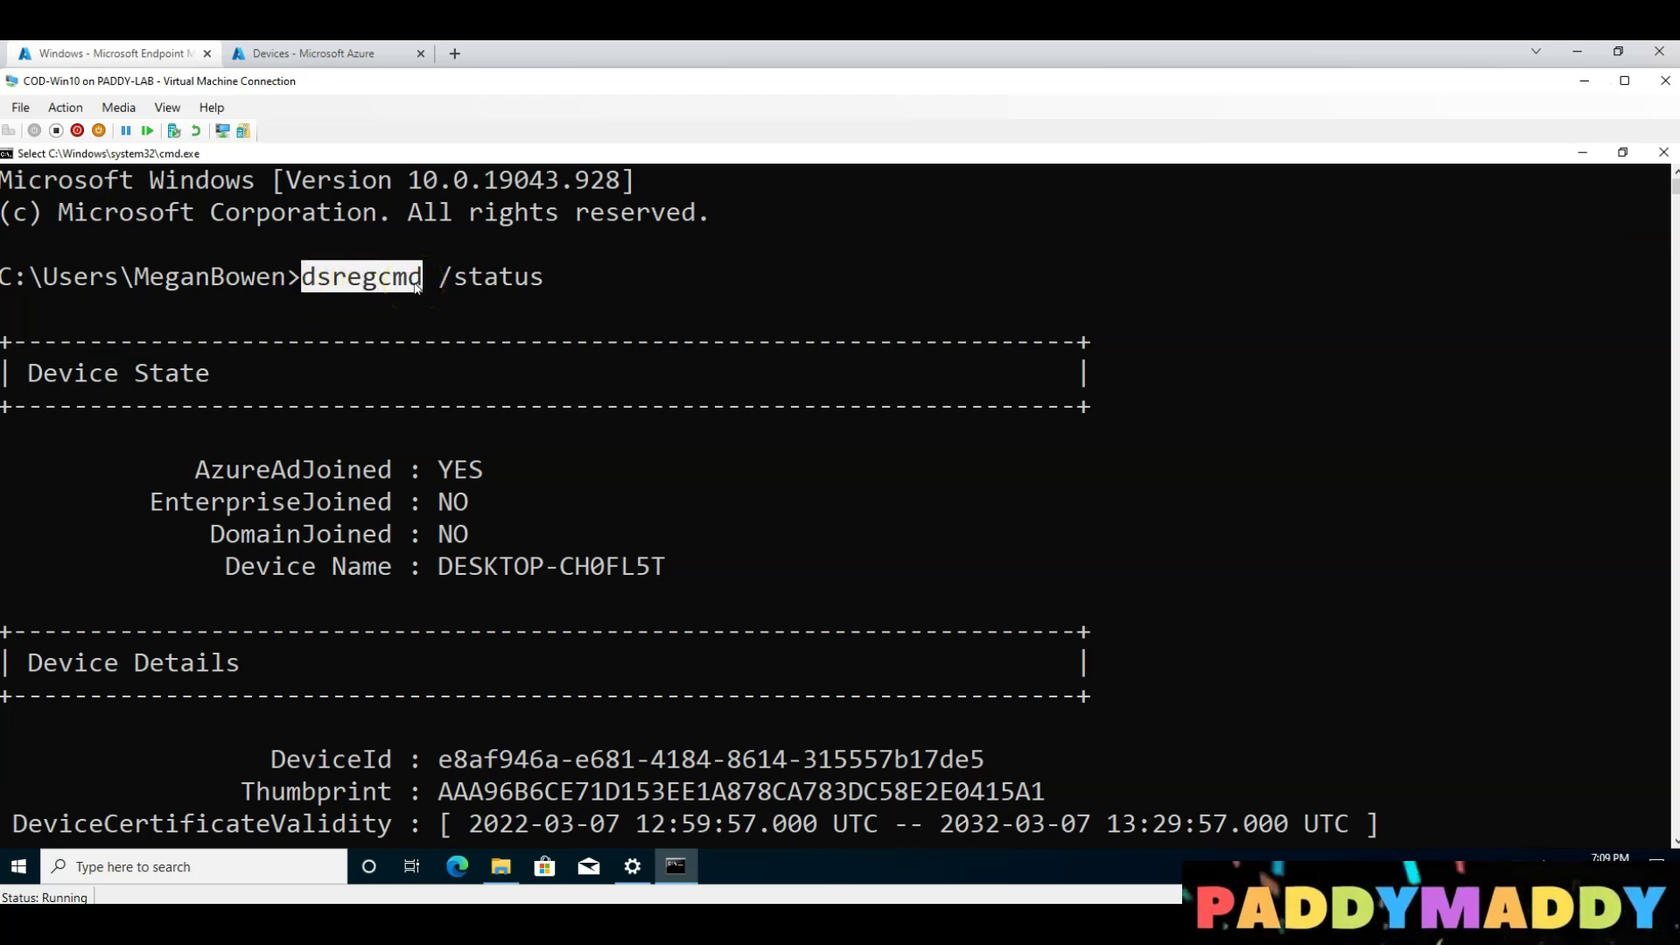
drag(439, 280, 542, 282)
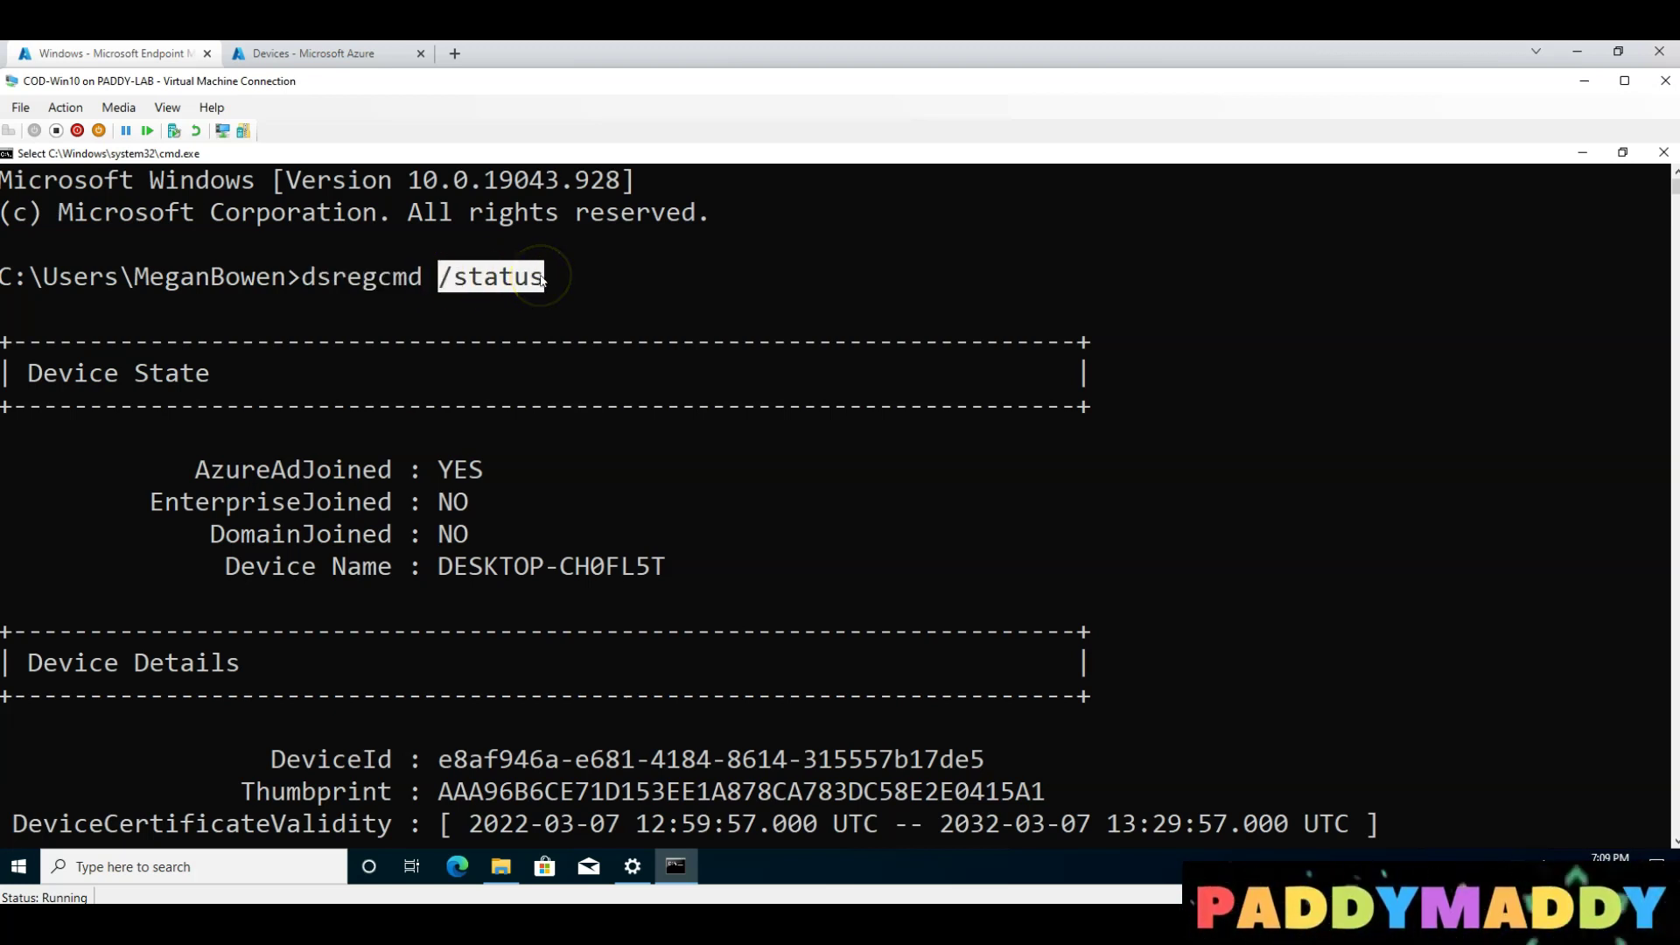
drag(198, 472, 491, 465)
drag(140, 503, 479, 537)
scroll(370, 492, down, 2)
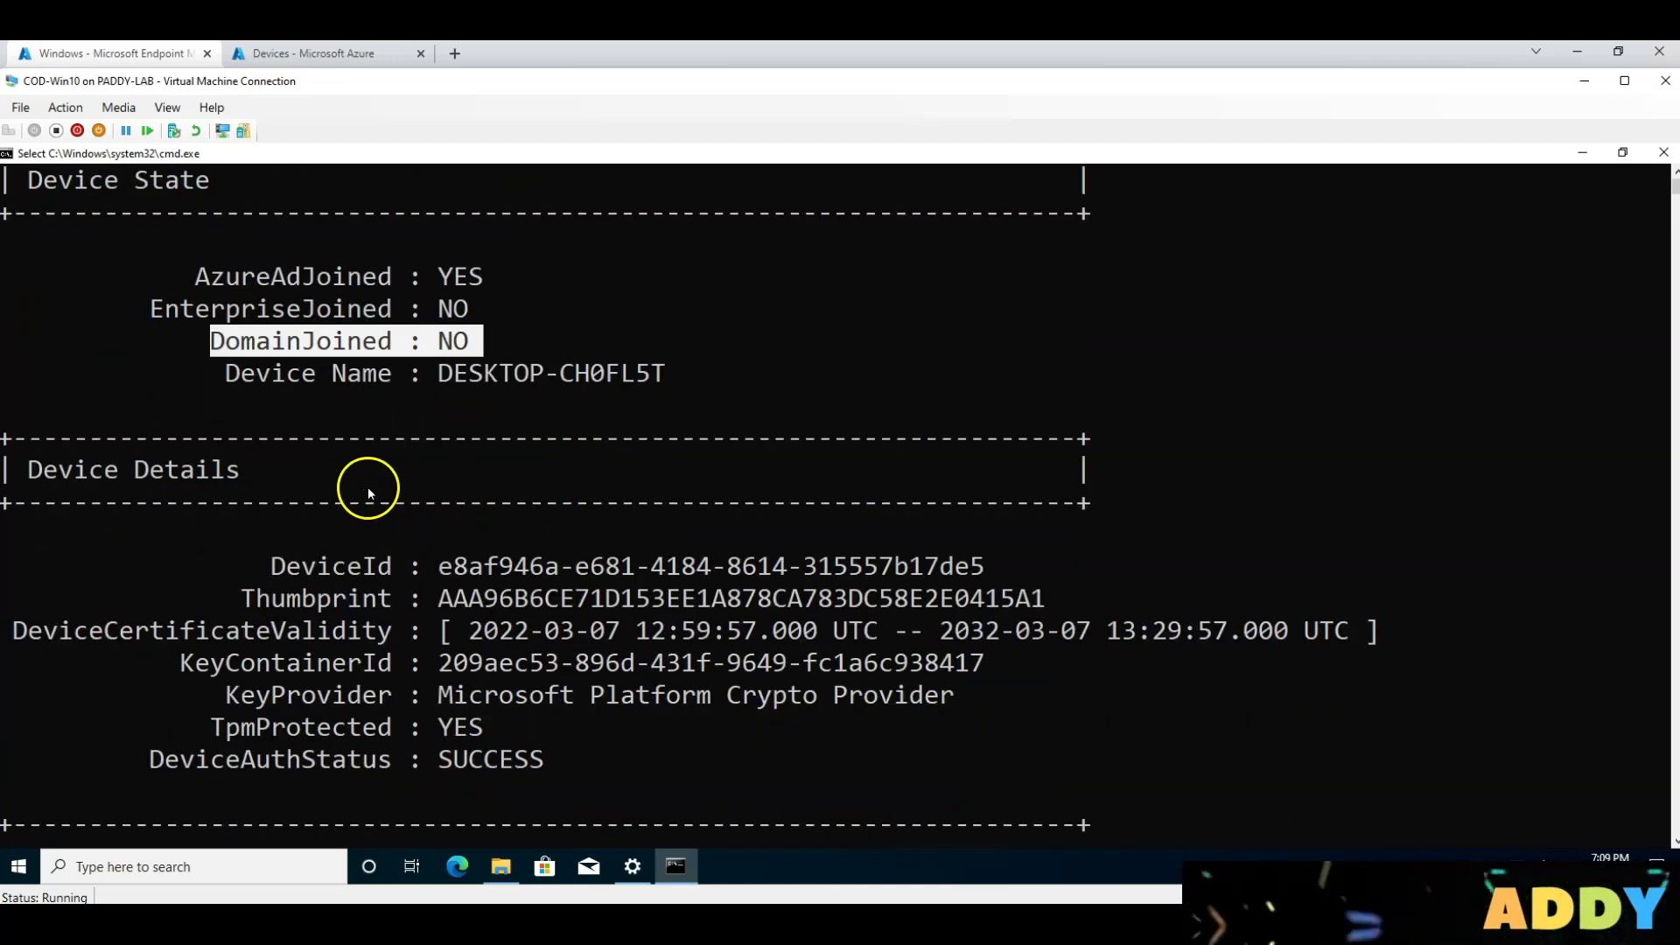
drag(438, 373, 720, 370)
Examine the device ID and certificate validity under Device Details, and the tenant name and ID under Tenant Details
scroll(698, 367, down, 3)
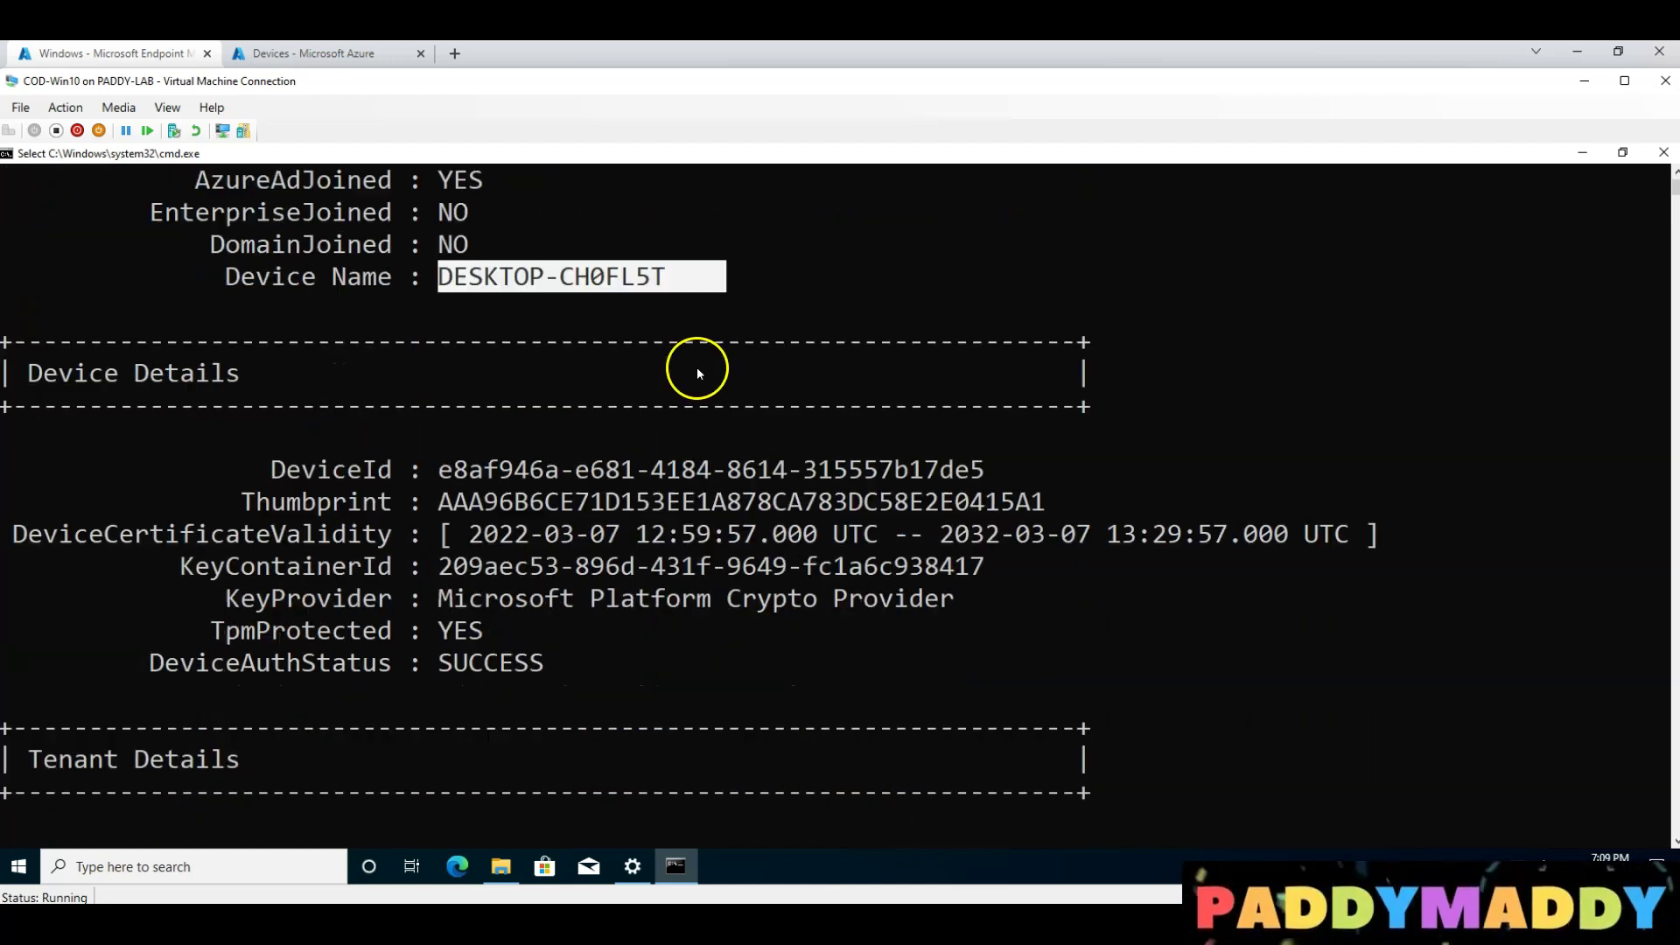
drag(441, 277, 983, 276)
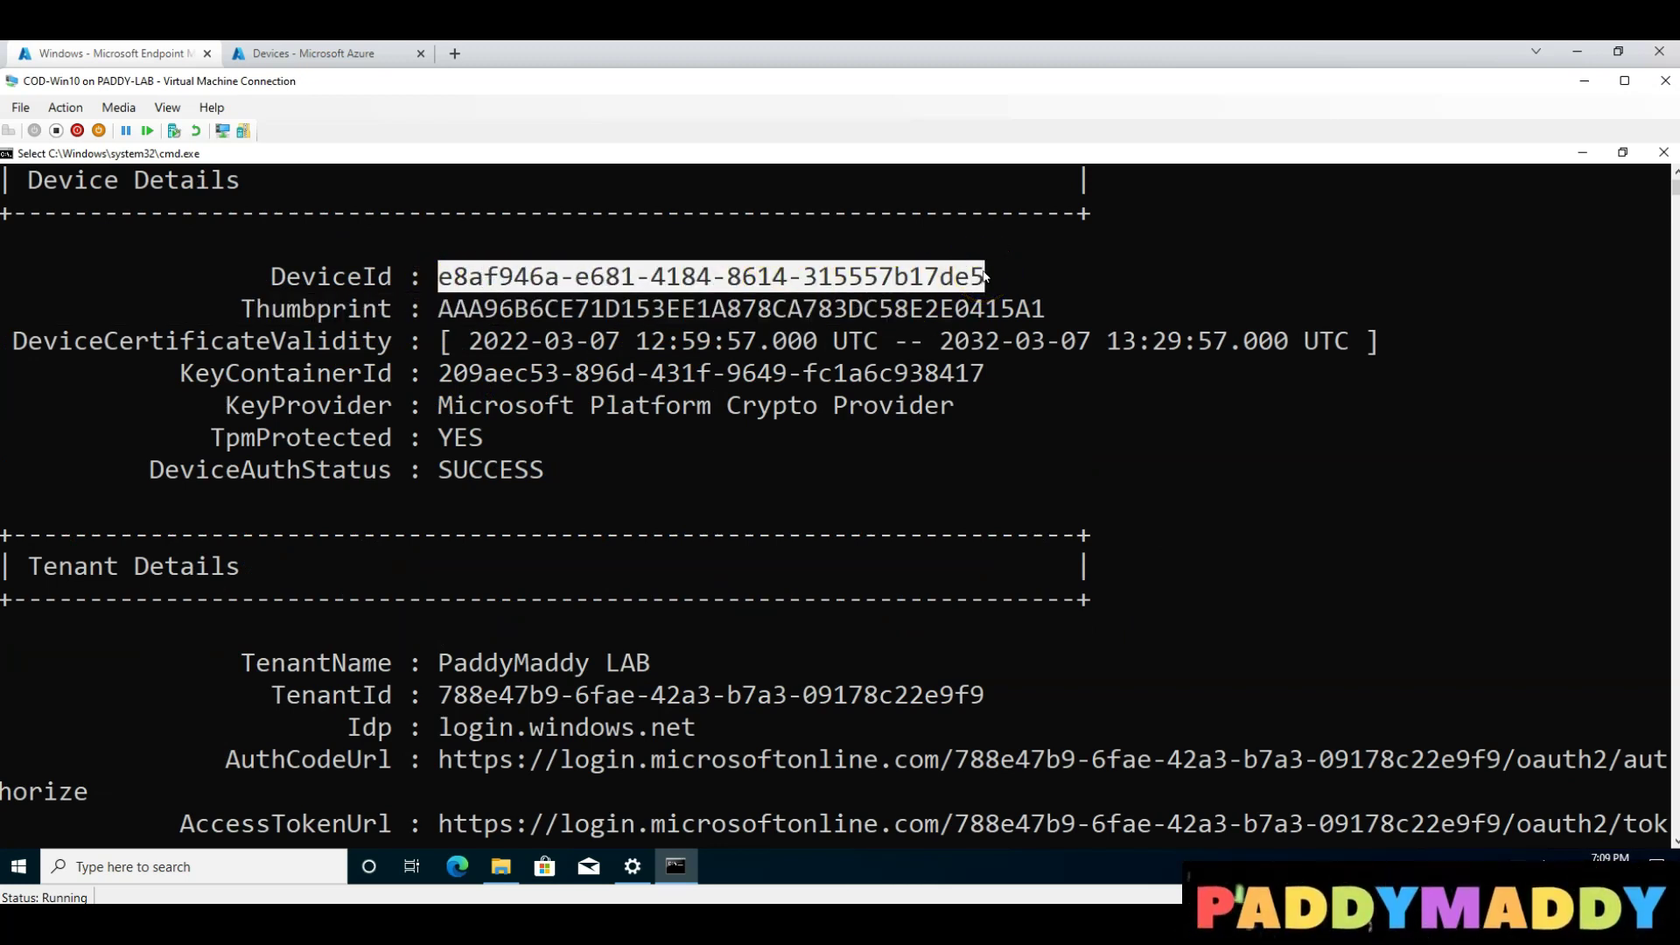
drag(427, 341, 1391, 339)
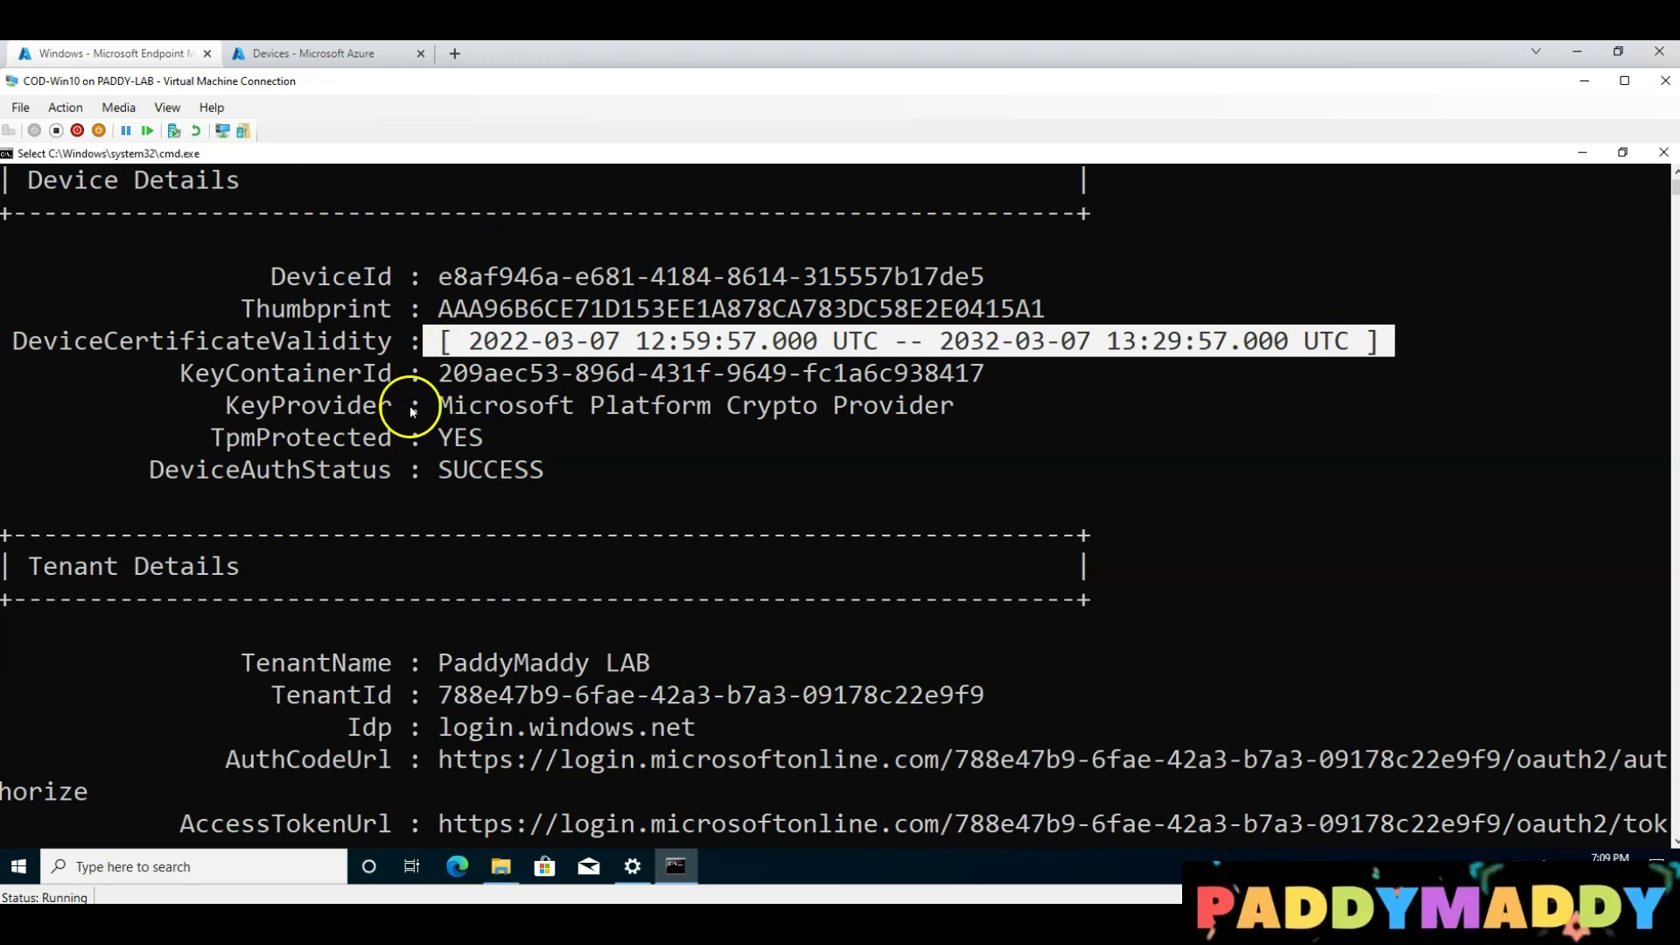
scroll(527, 409, down, 2)
scroll(527, 410, down, 1)
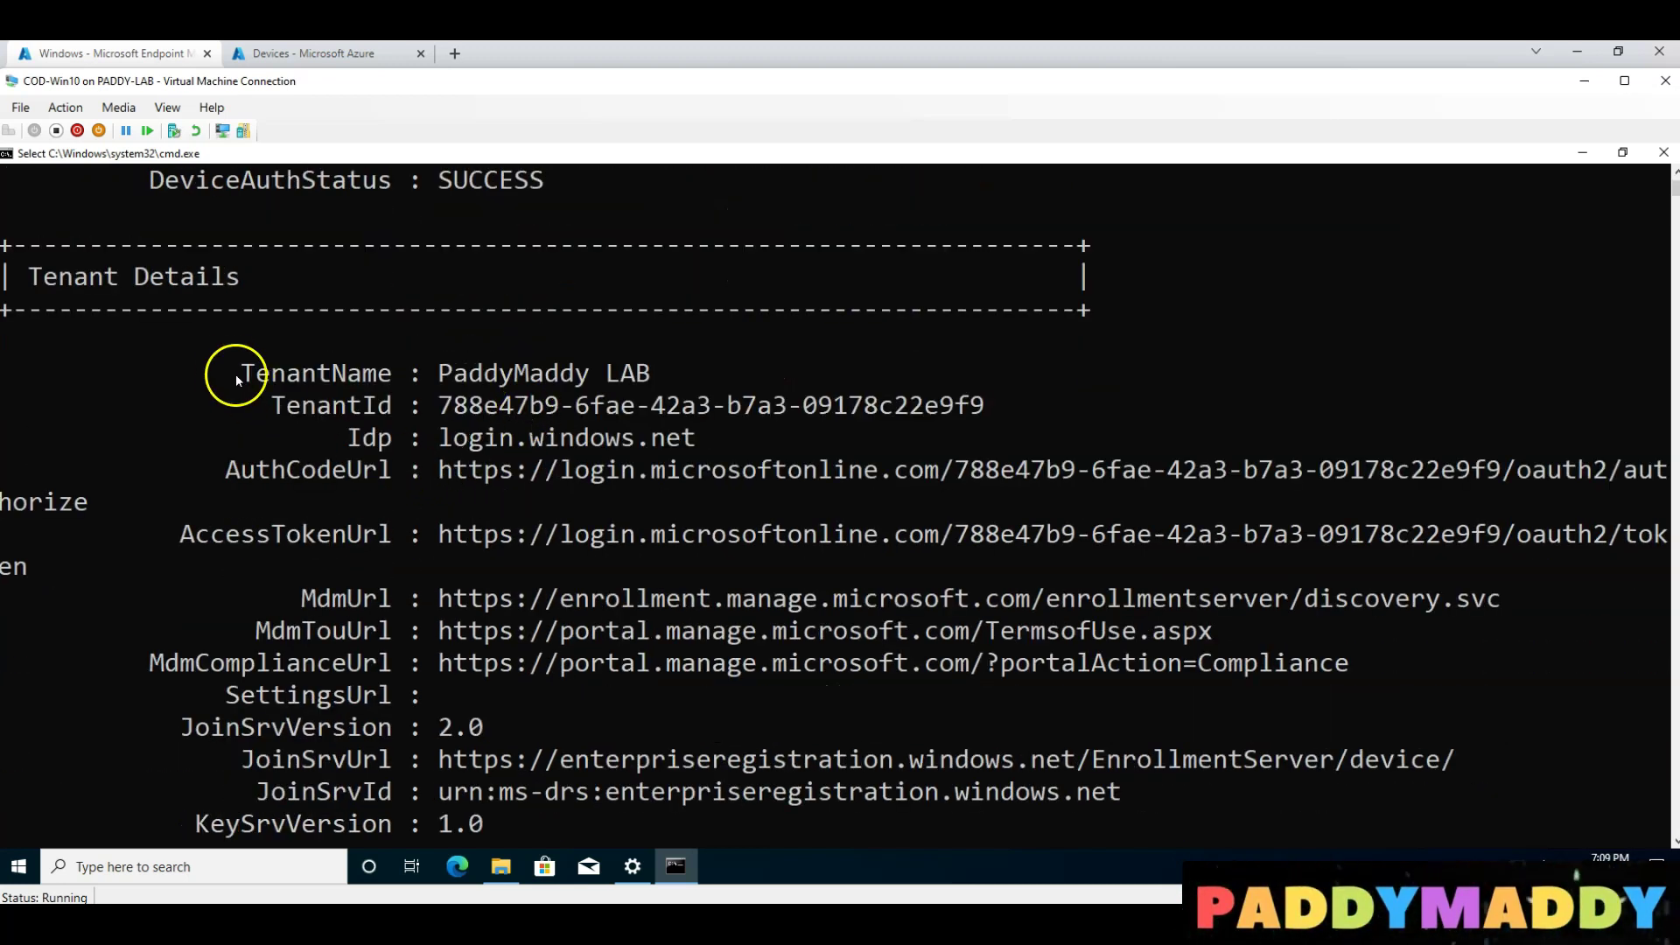
drag(280, 382, 687, 385)
drag(271, 405, 1137, 405)
Examine the AzureAdPrt value under SSO State and read the remaining output through the Ngc Prerequisite Check
scroll(835, 443, down, 5)
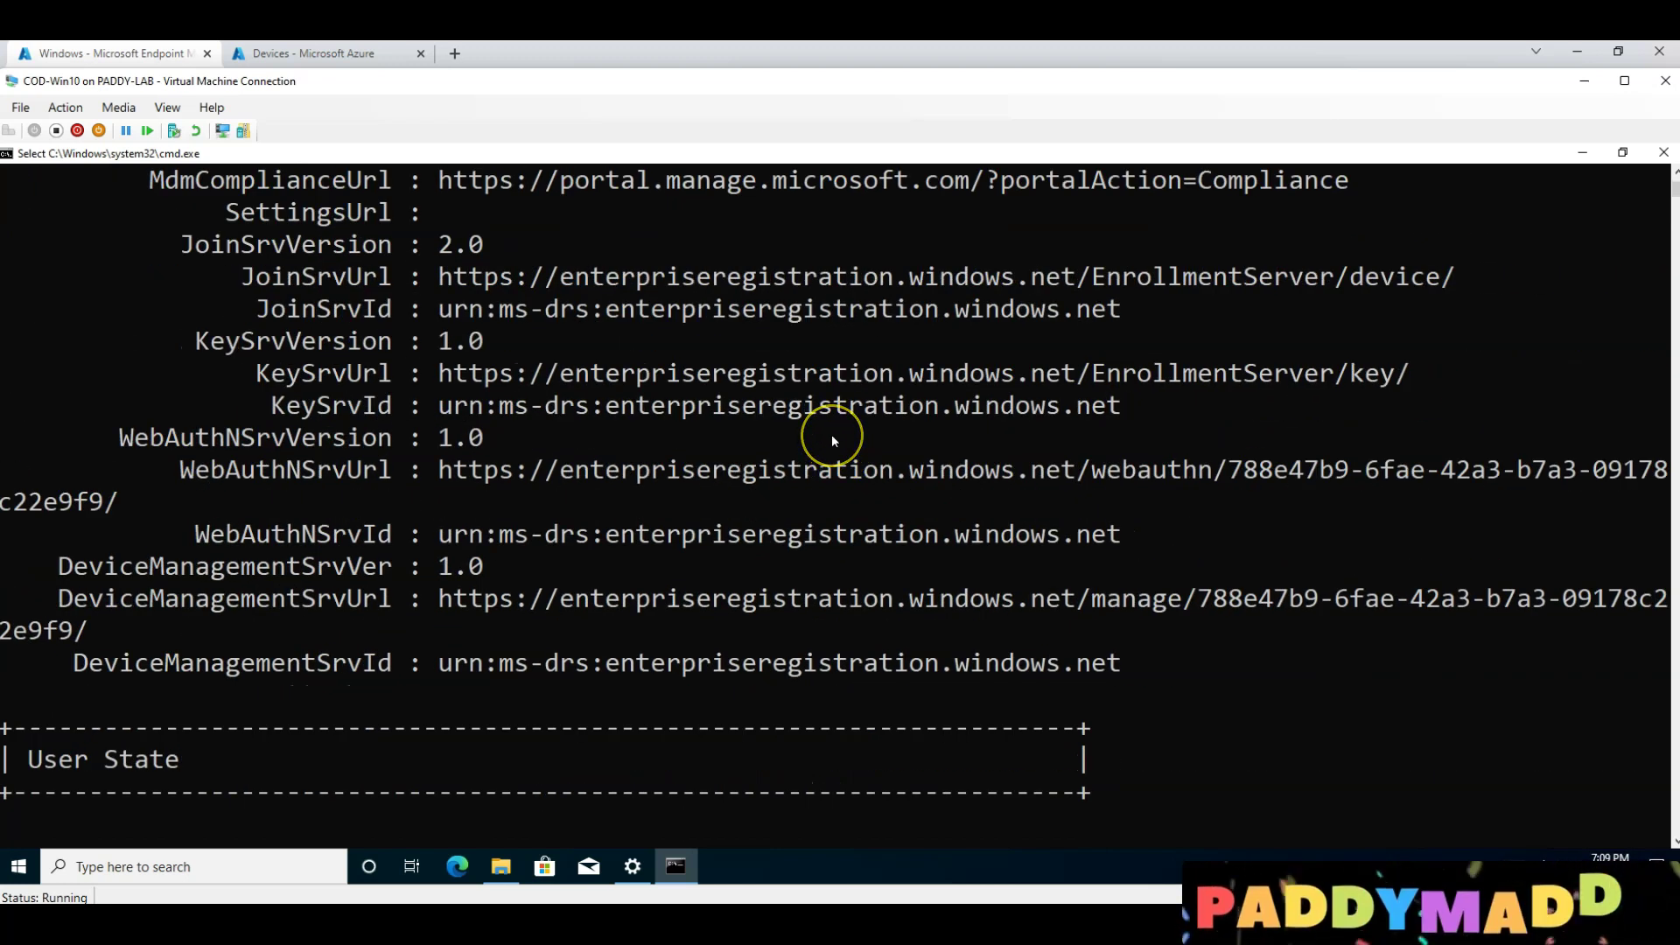
scroll(831, 434, down, 6)
scroll(831, 434, up, 1)
scroll(788, 455, down, 3)
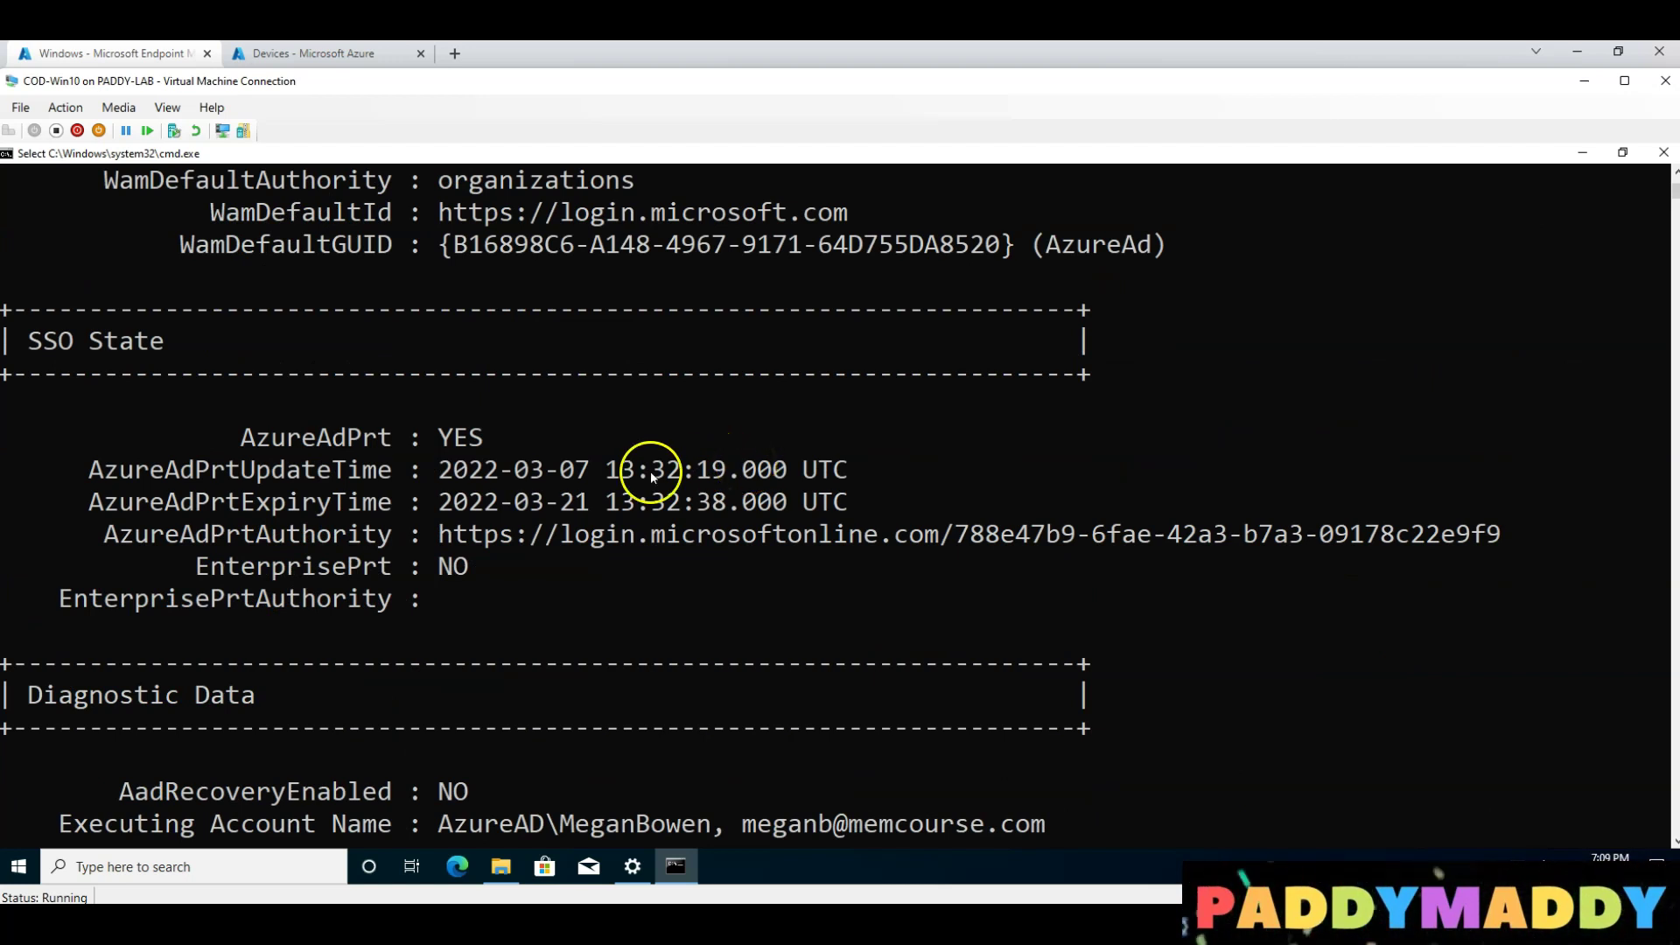
drag(242, 436, 481, 438)
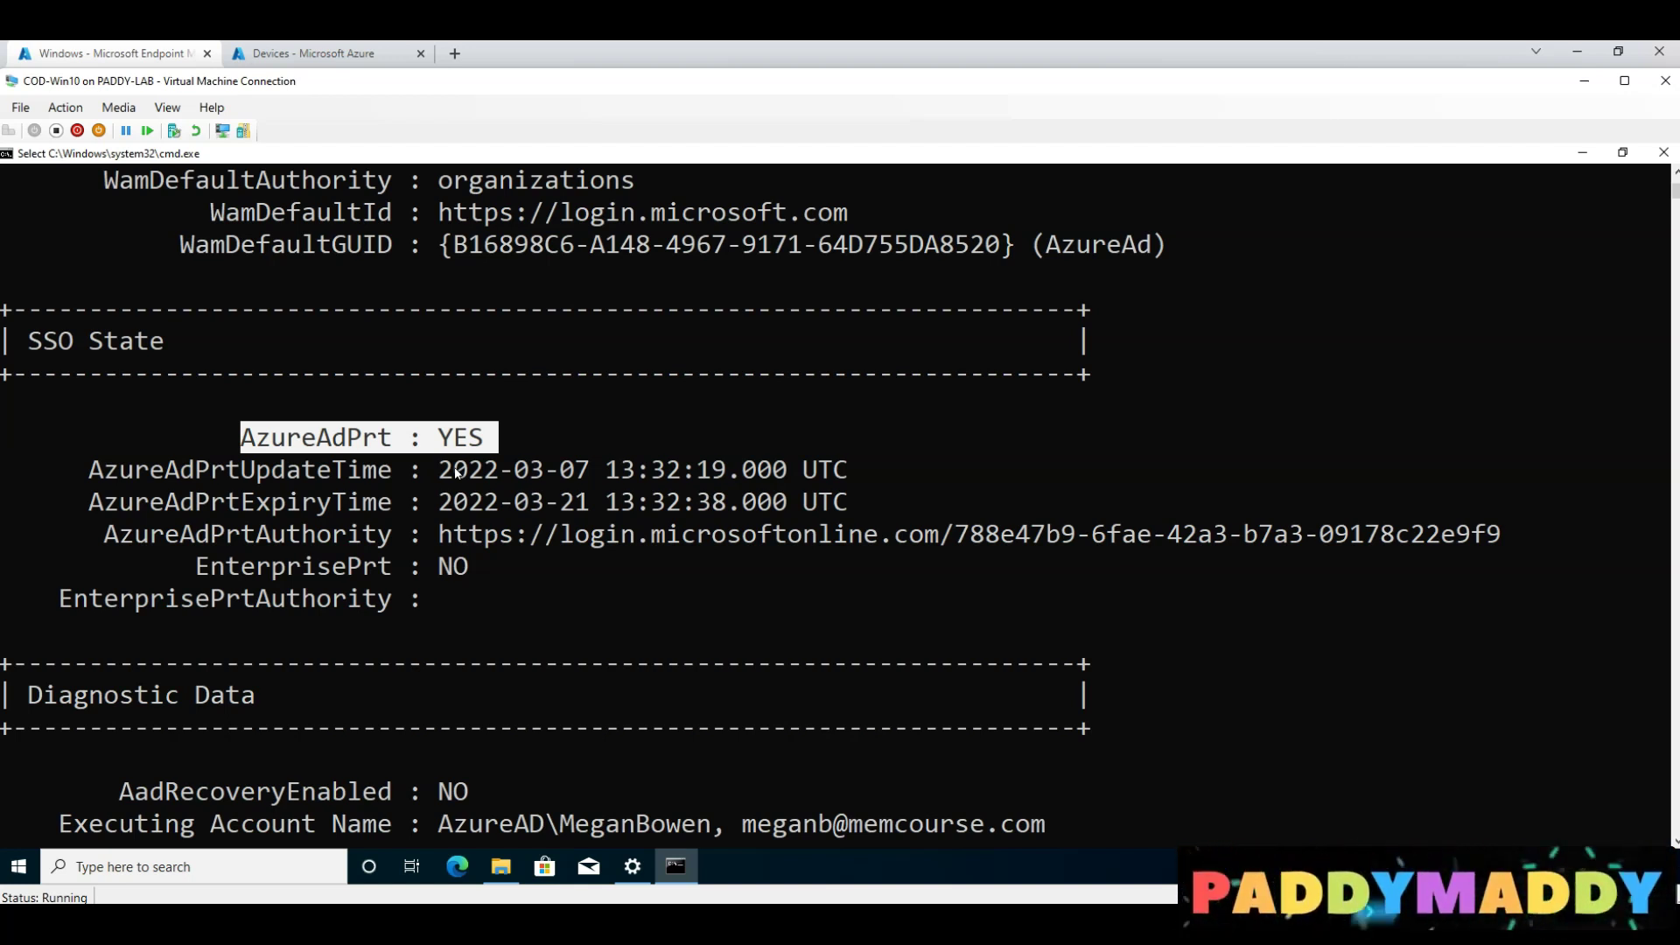
drag(434, 630, 423, 595)
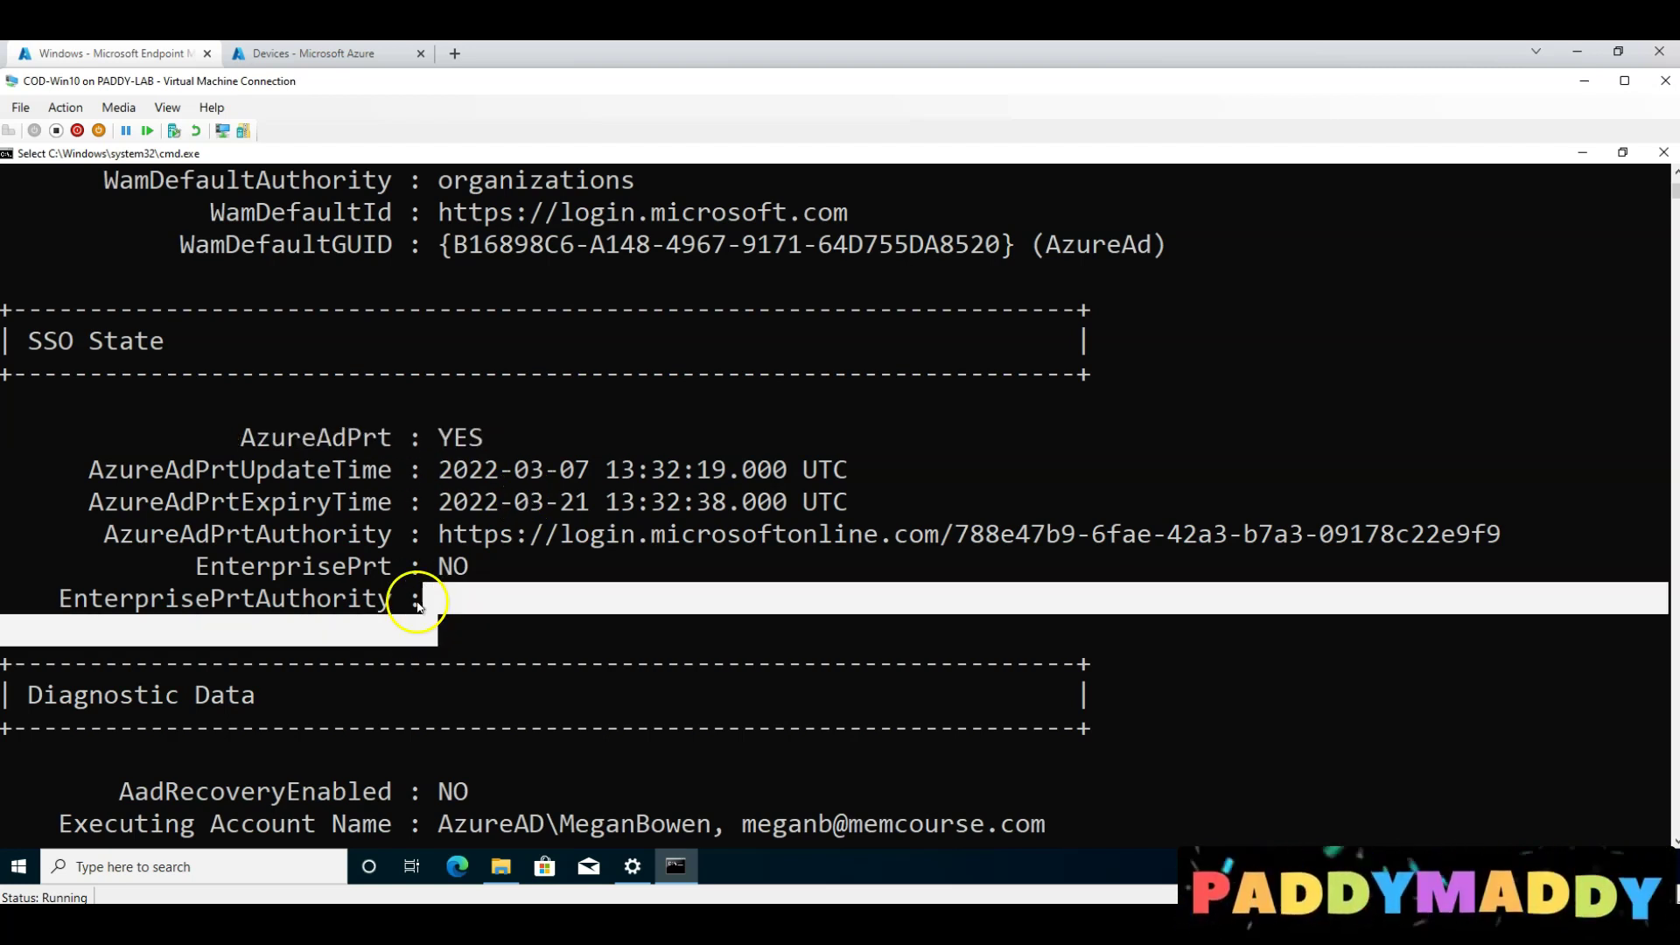
drag(245, 442, 316, 445)
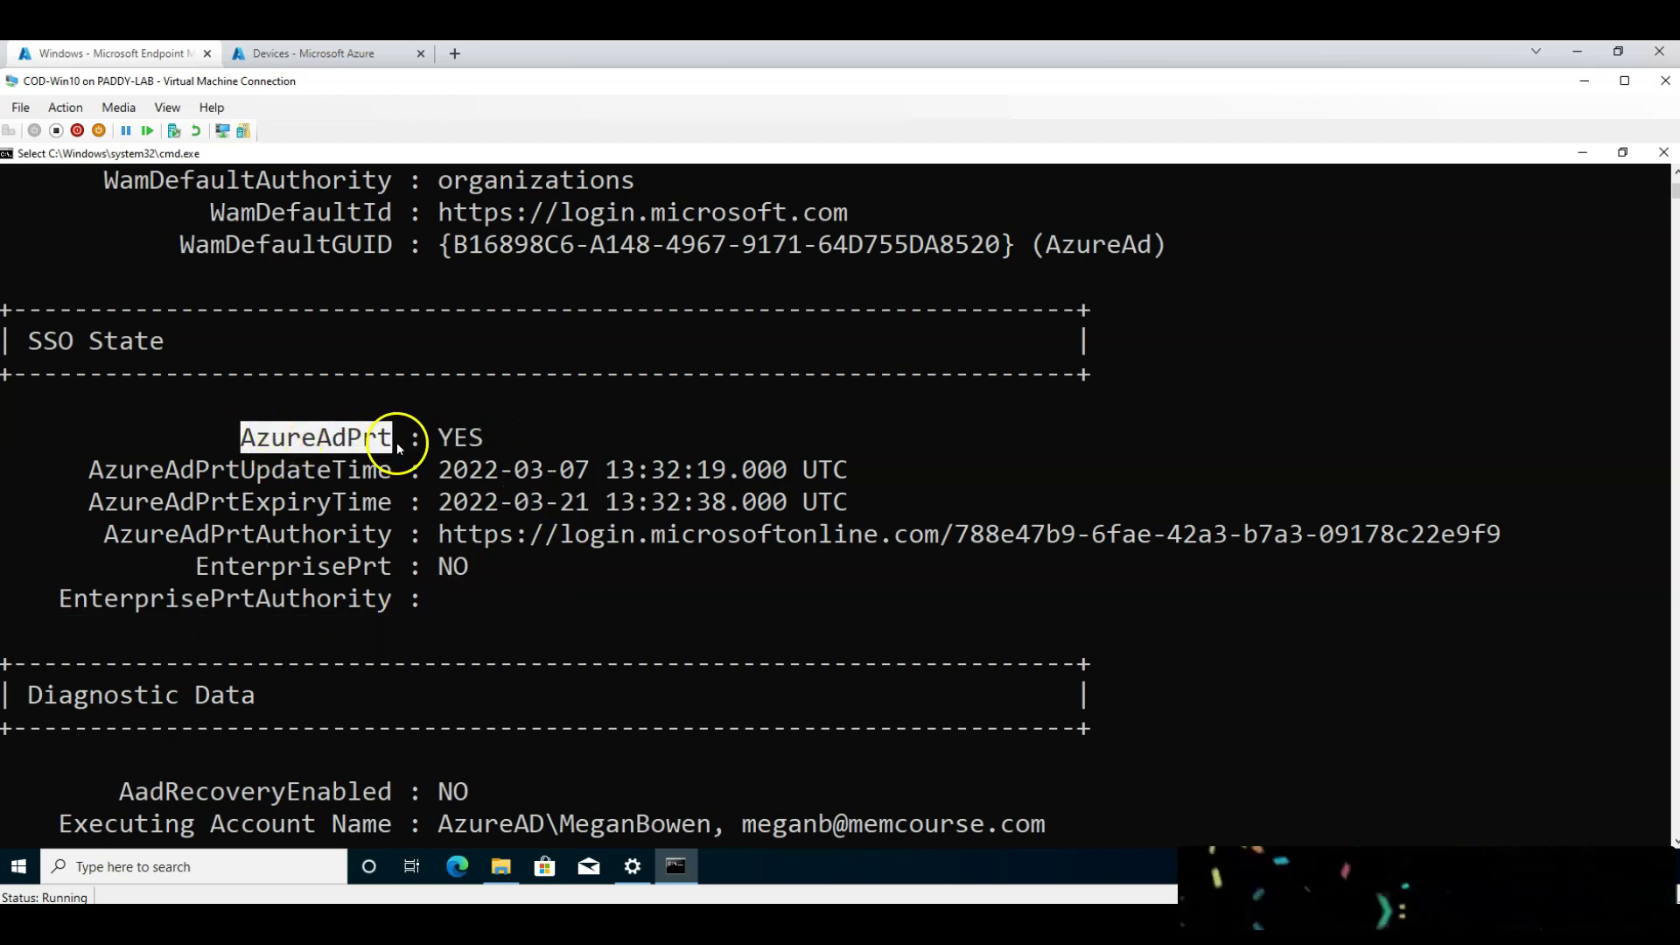
scroll(473, 639, down, 15)
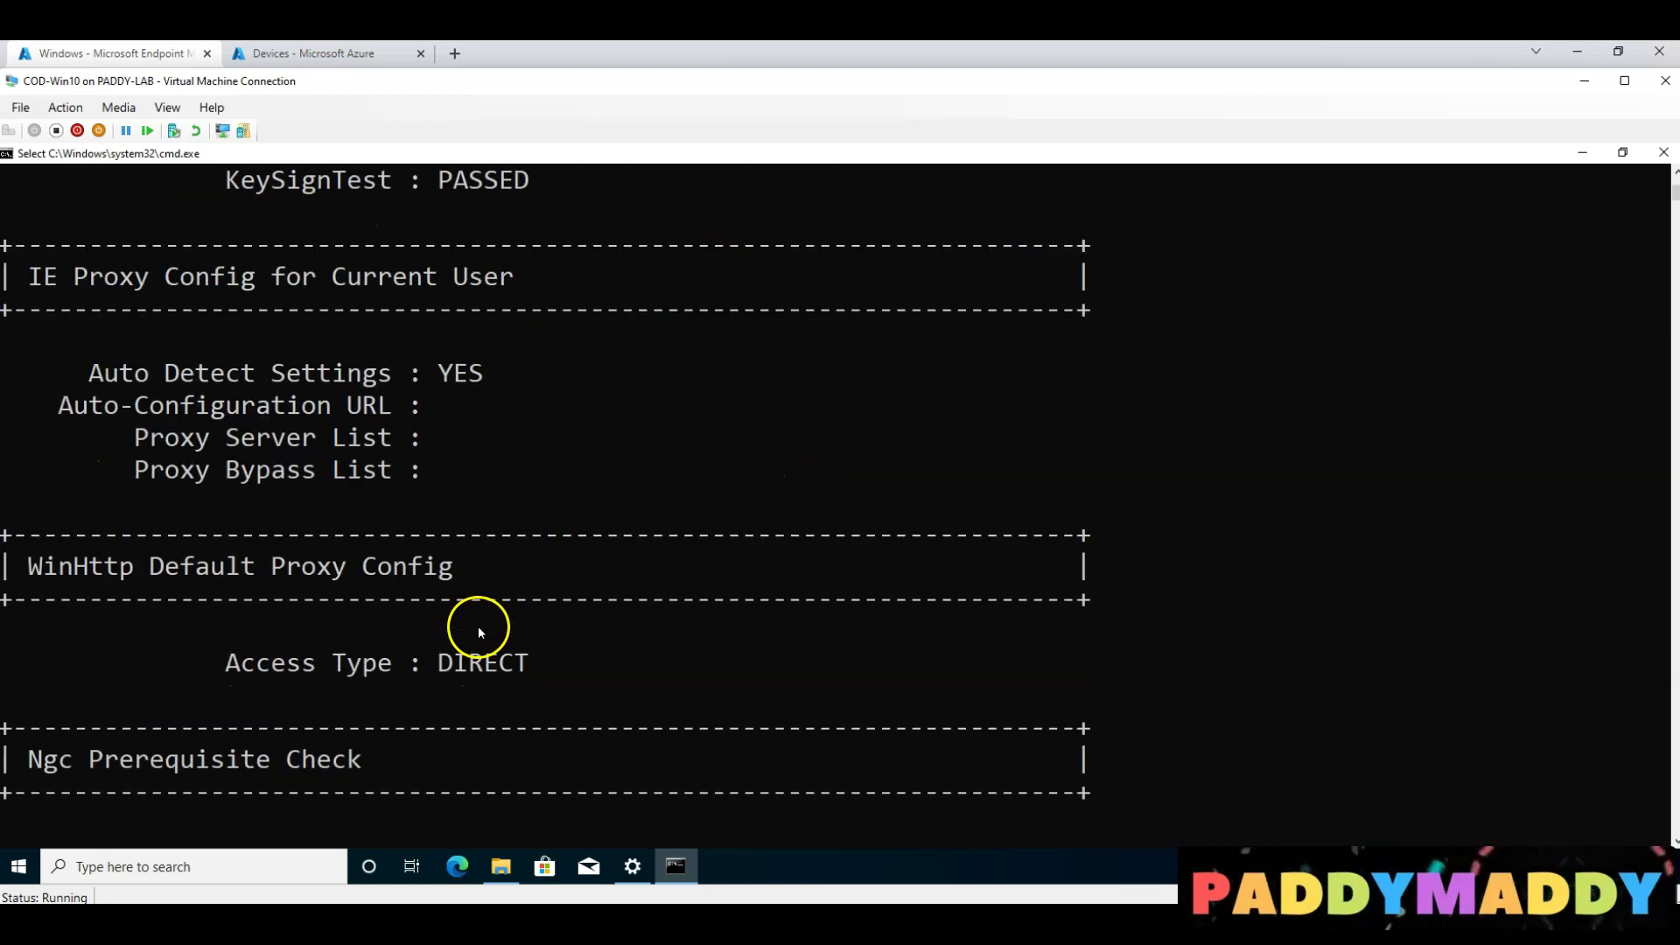
scroll(479, 619, down, 1)
scroll(484, 613, up, 3)
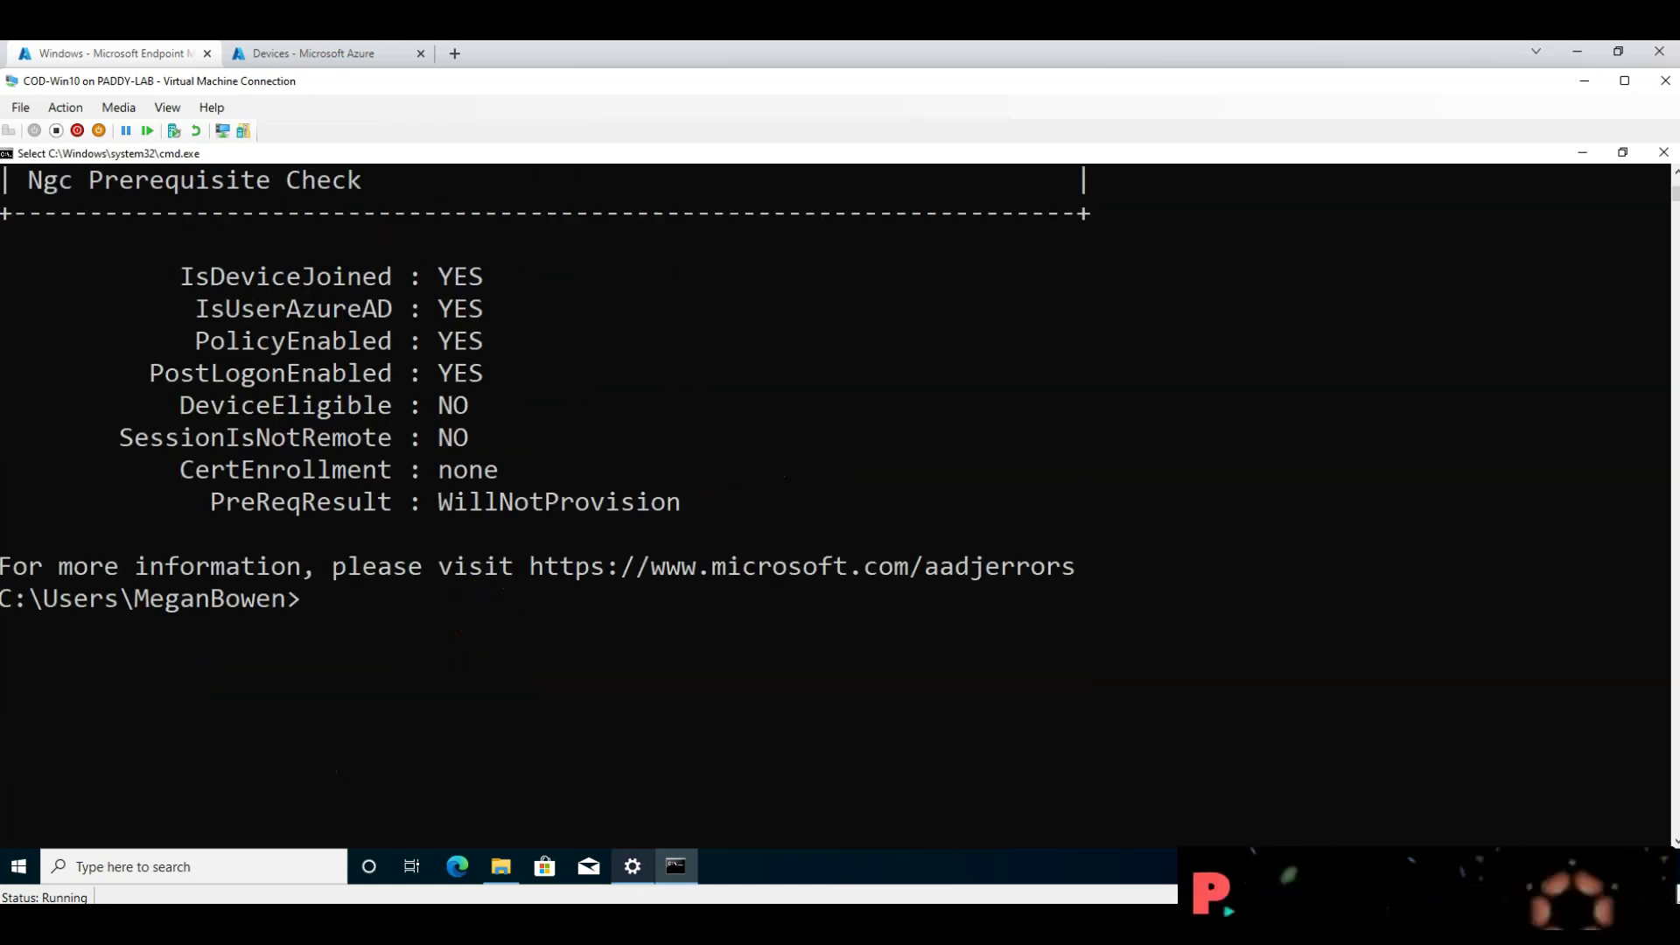
Sync the virtual machine's device management again from Settings and refresh the Windows devices list in Endpoint Manager
click(678, 866)
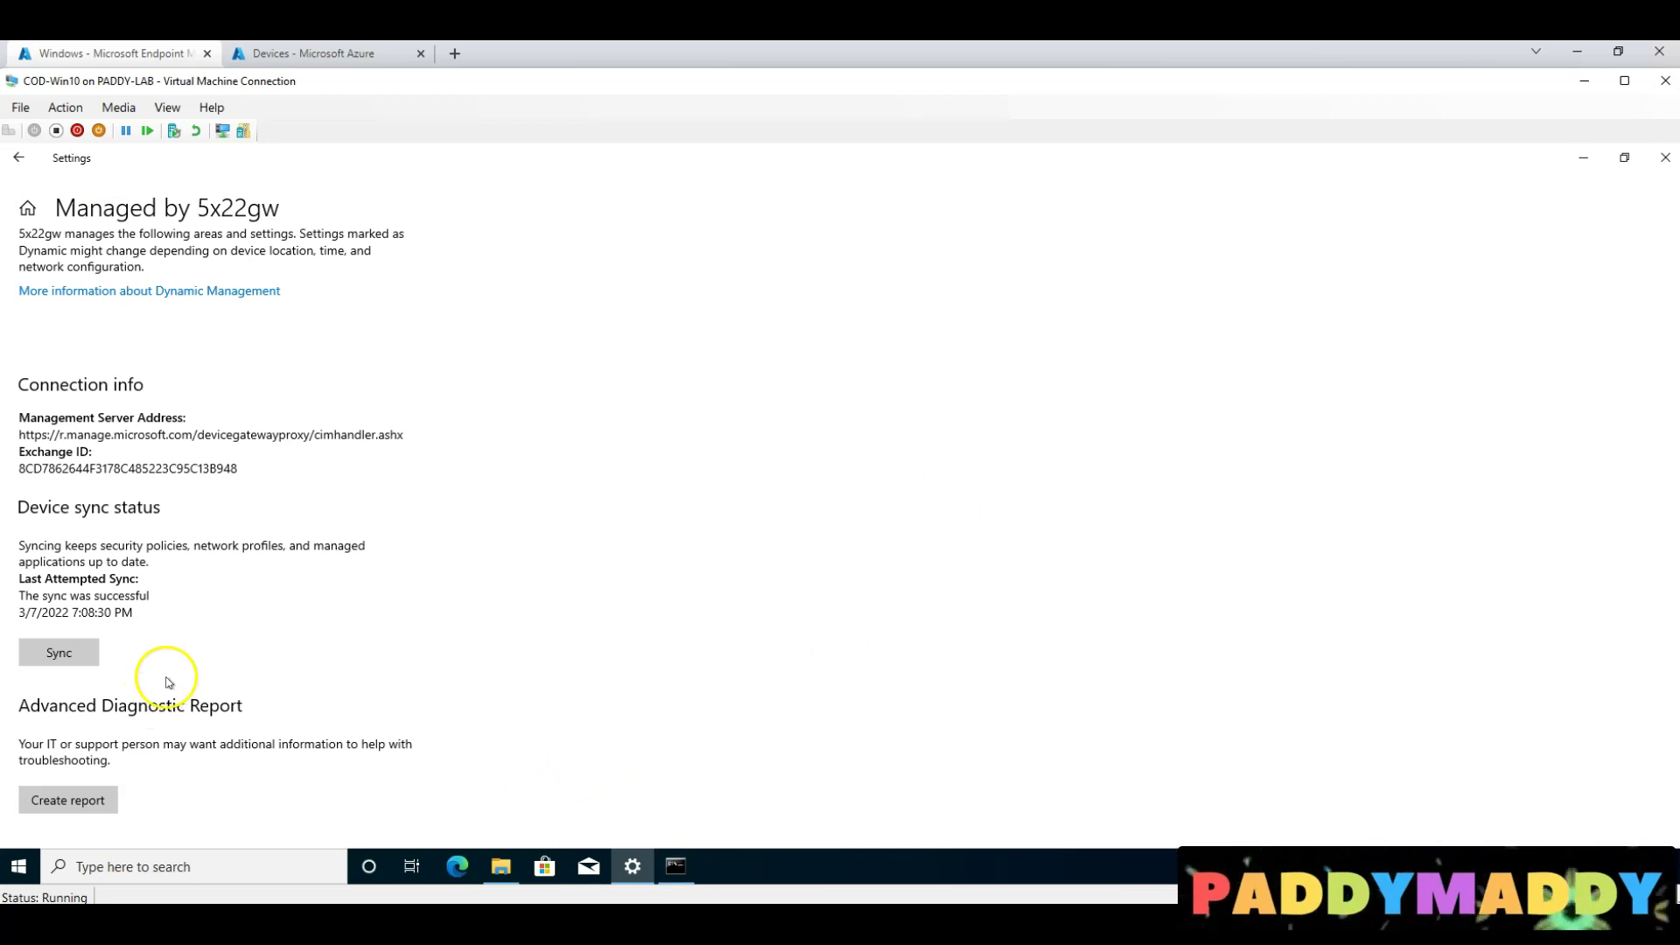
click(59, 652)
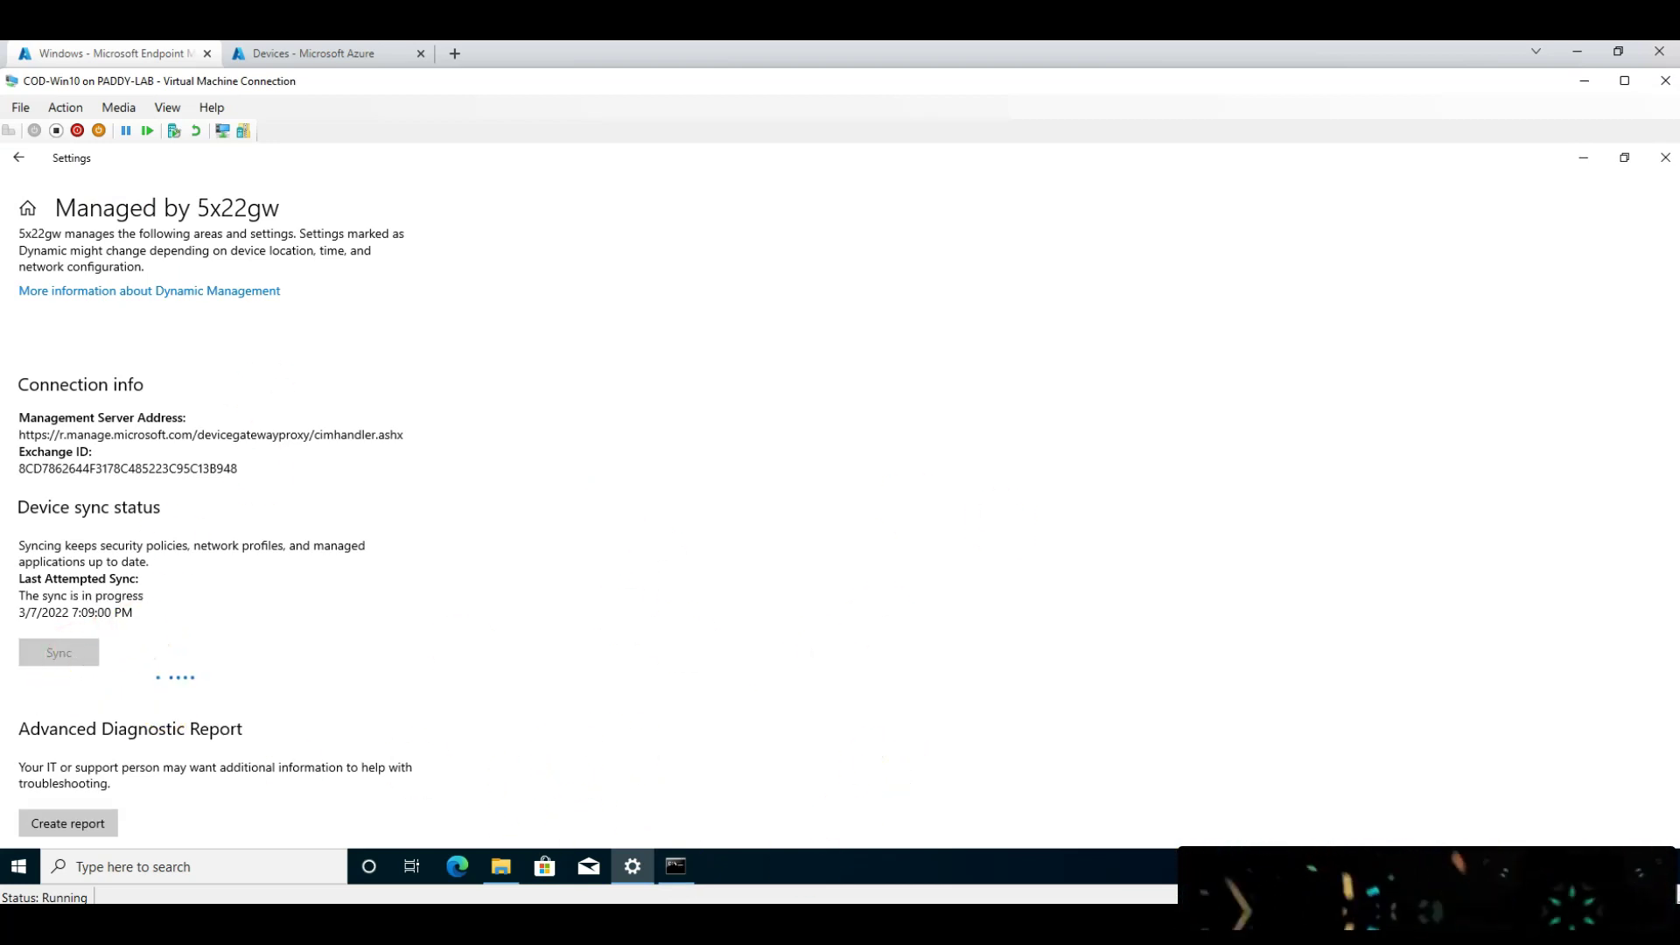
click(740, 306)
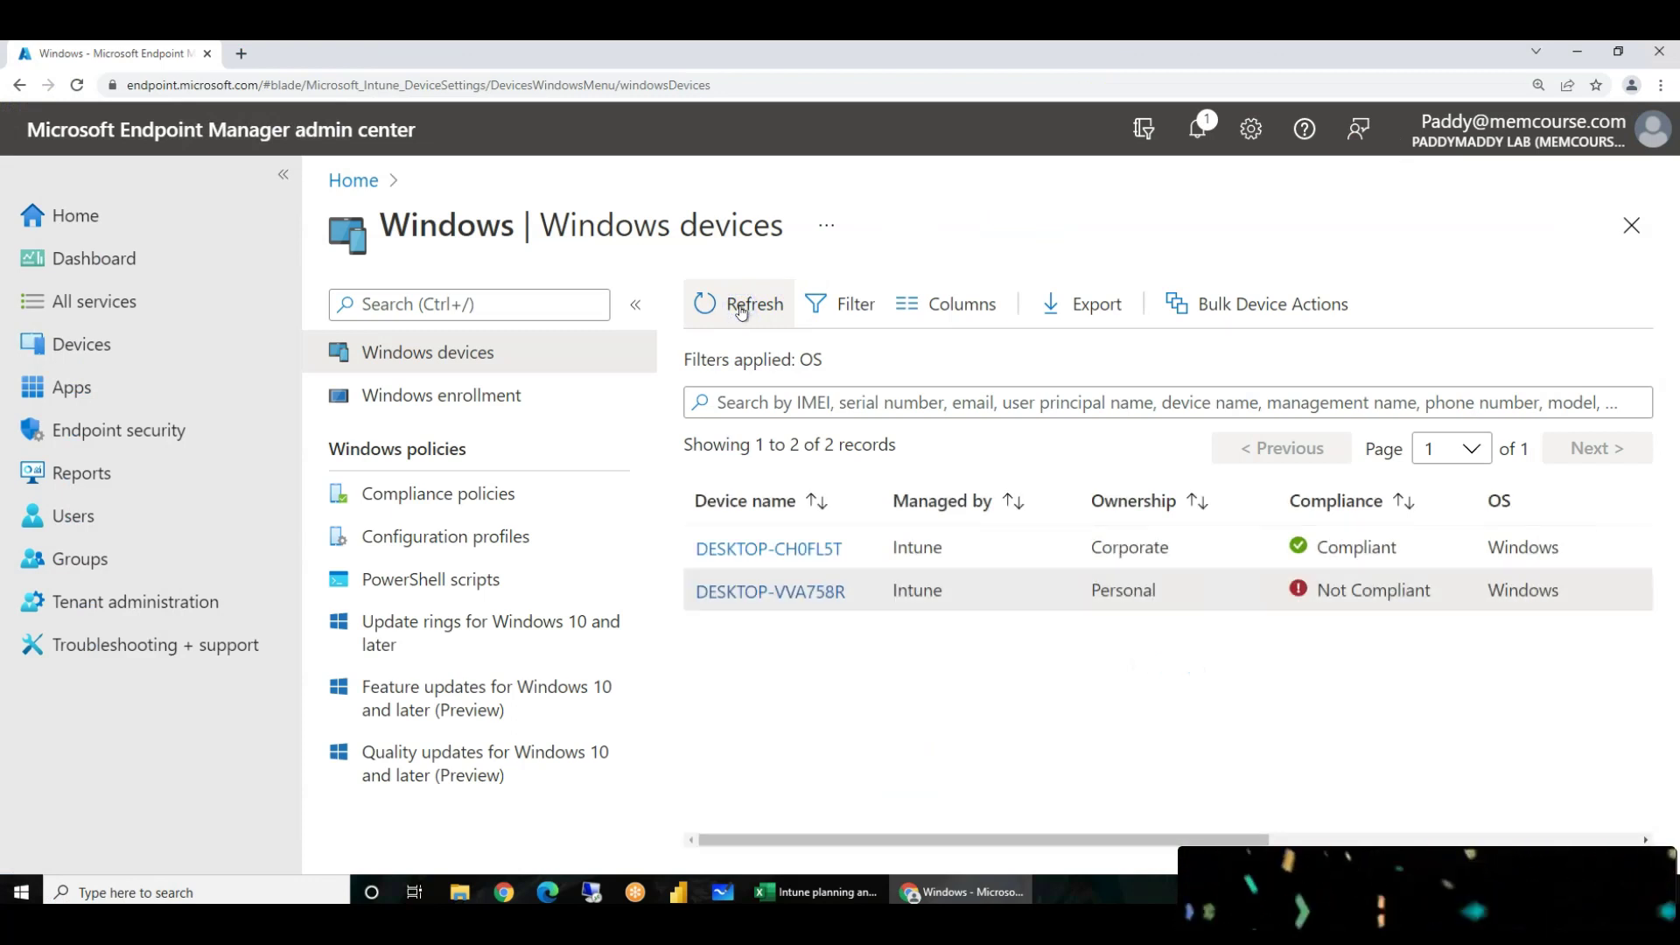
click(739, 308)
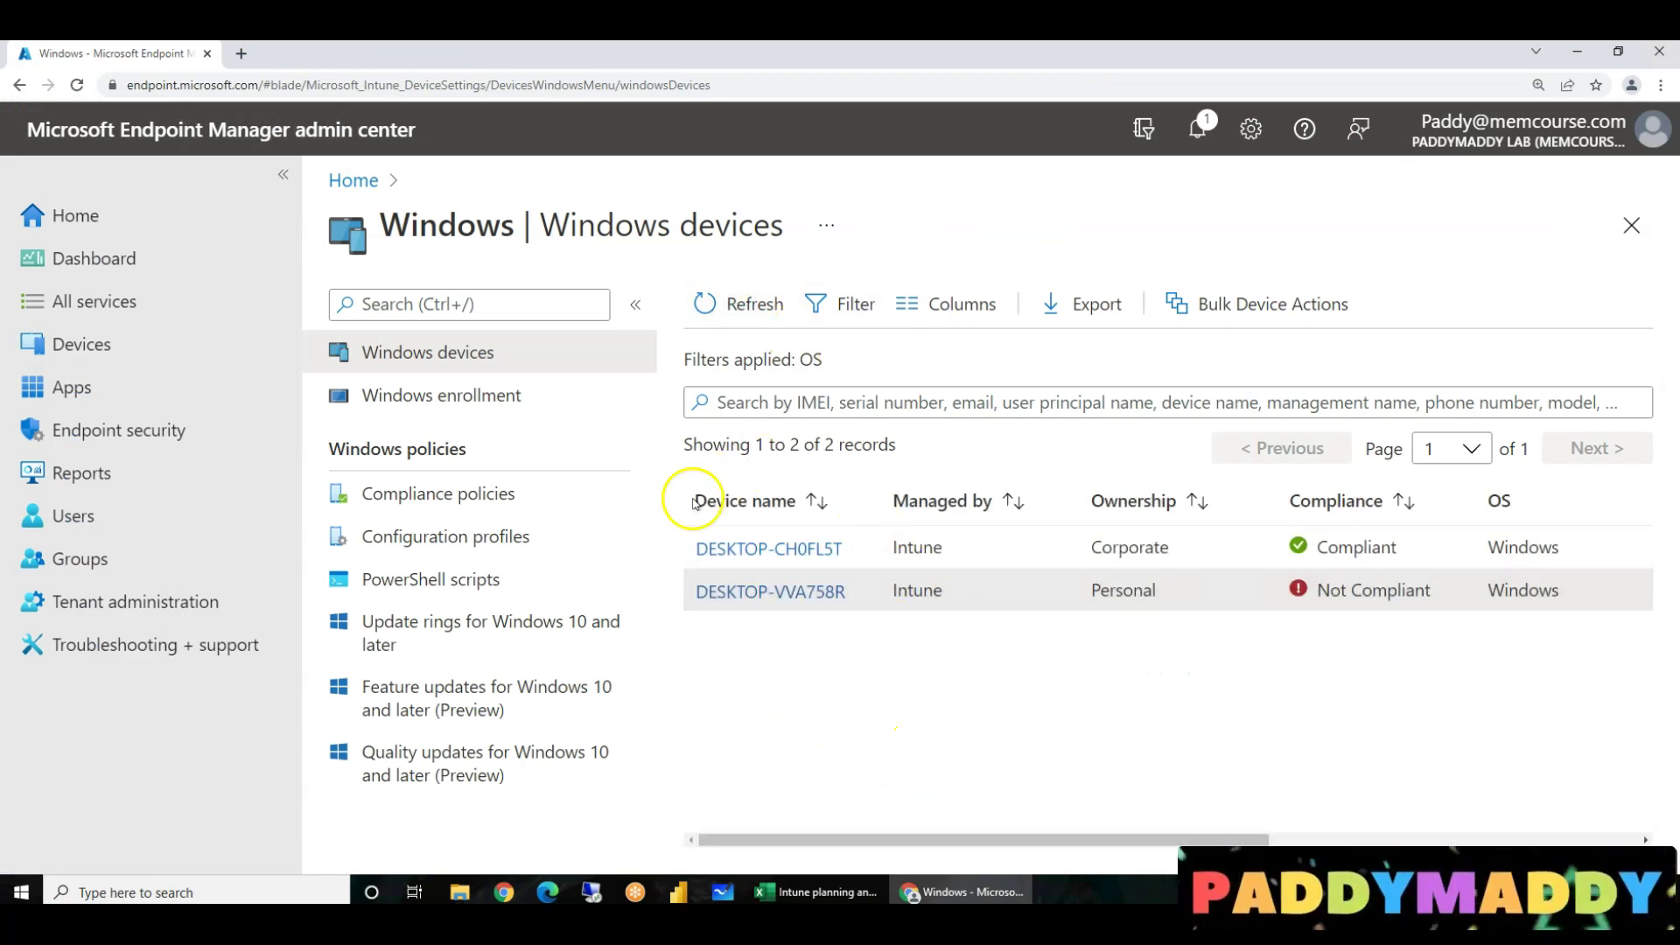
Open the corporate device DESKTOP-CH0FL5T and examine its overview details and additional remote actions
click(917, 551)
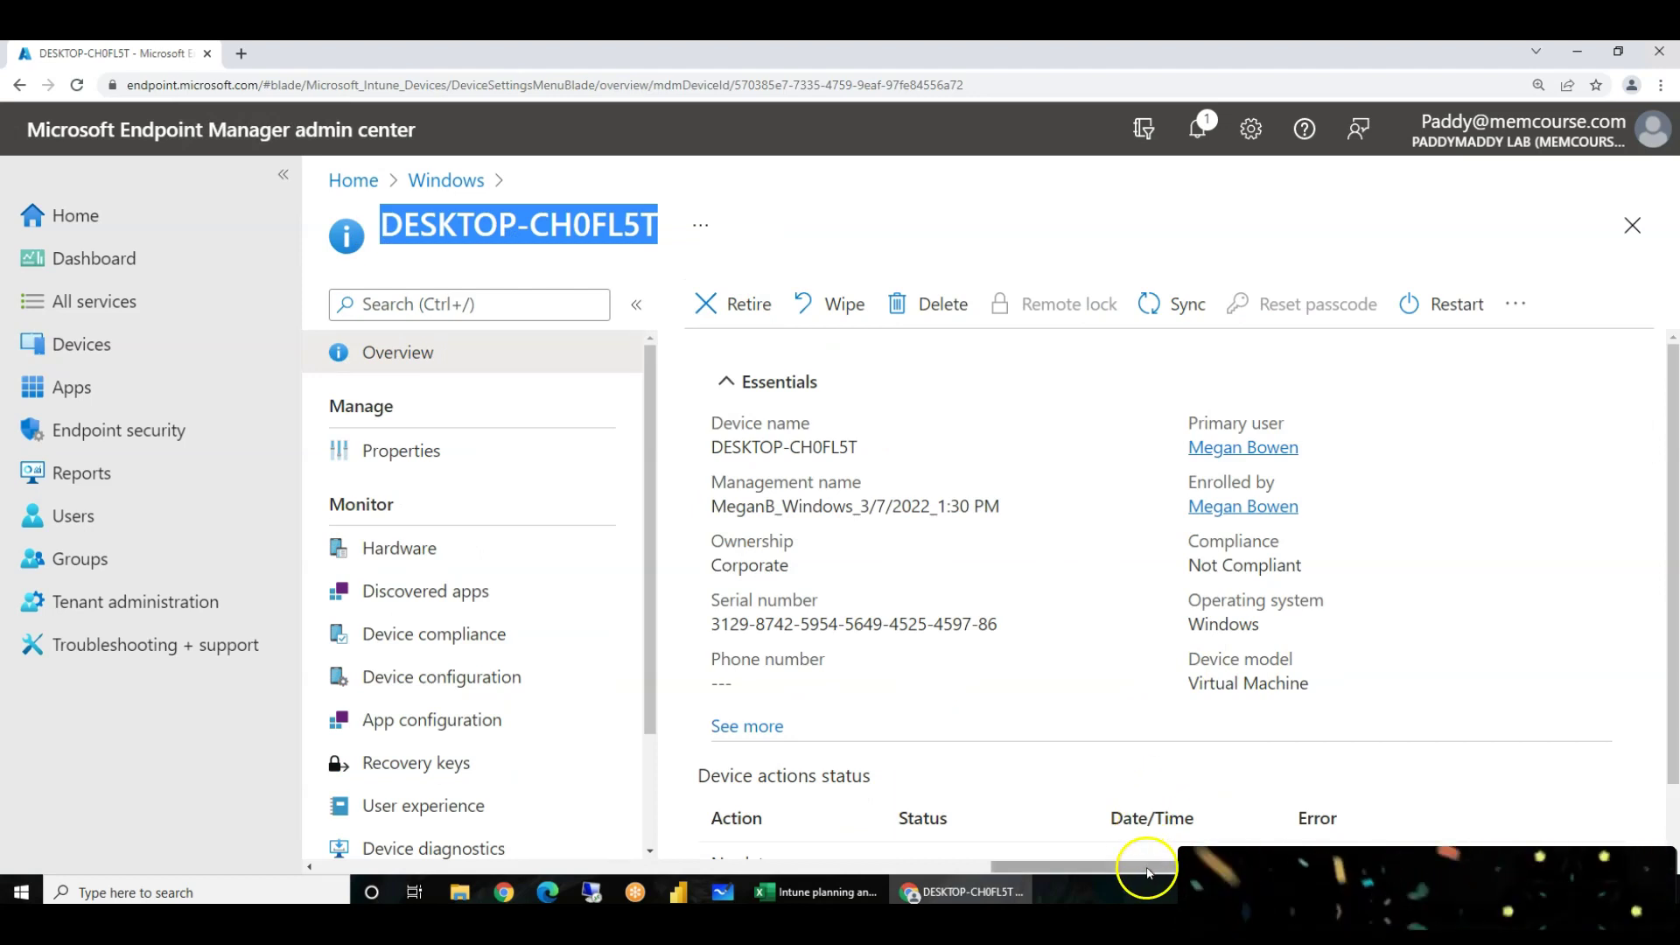
click(700, 867)
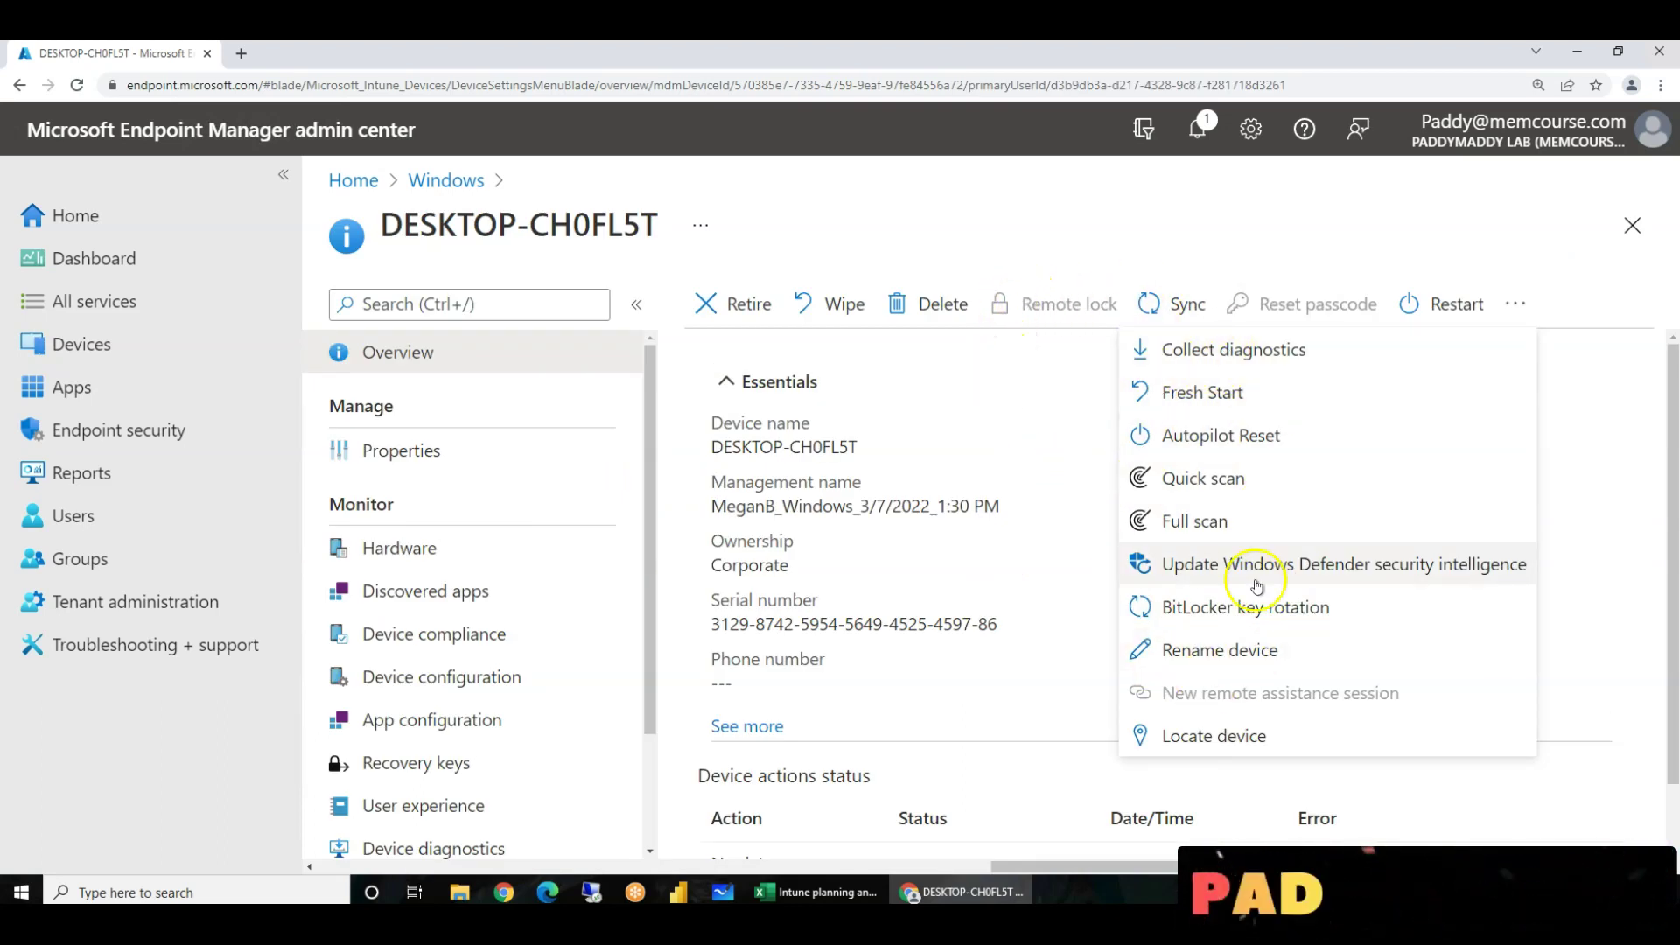
click(1071, 865)
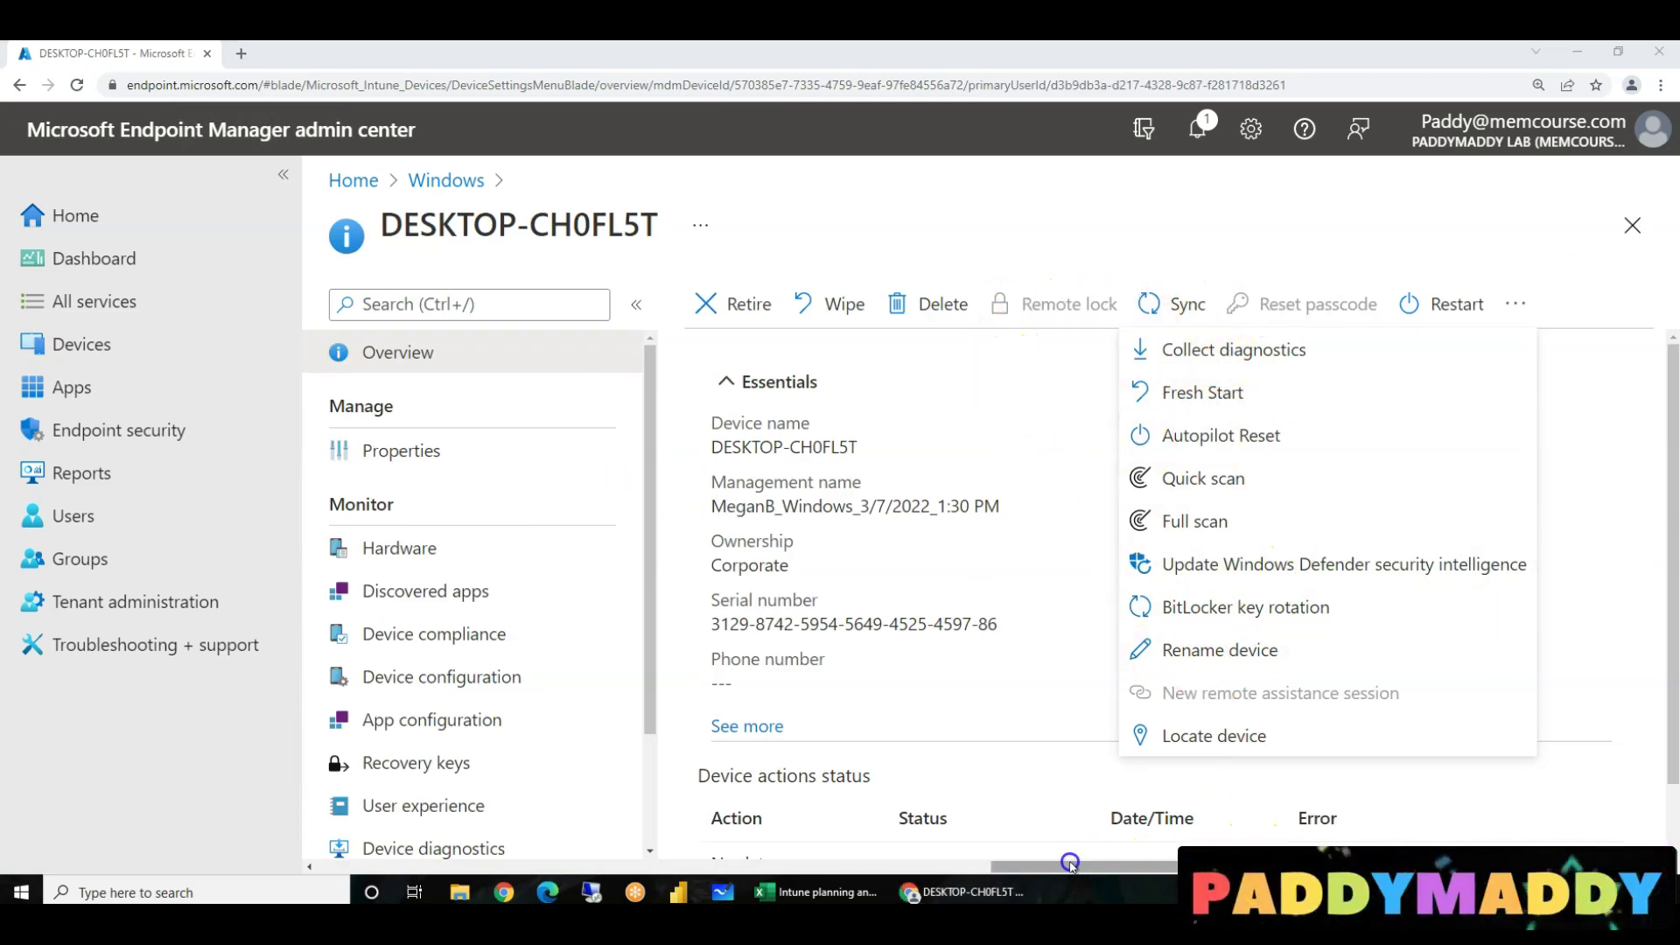
drag(1090, 871, 544, 837)
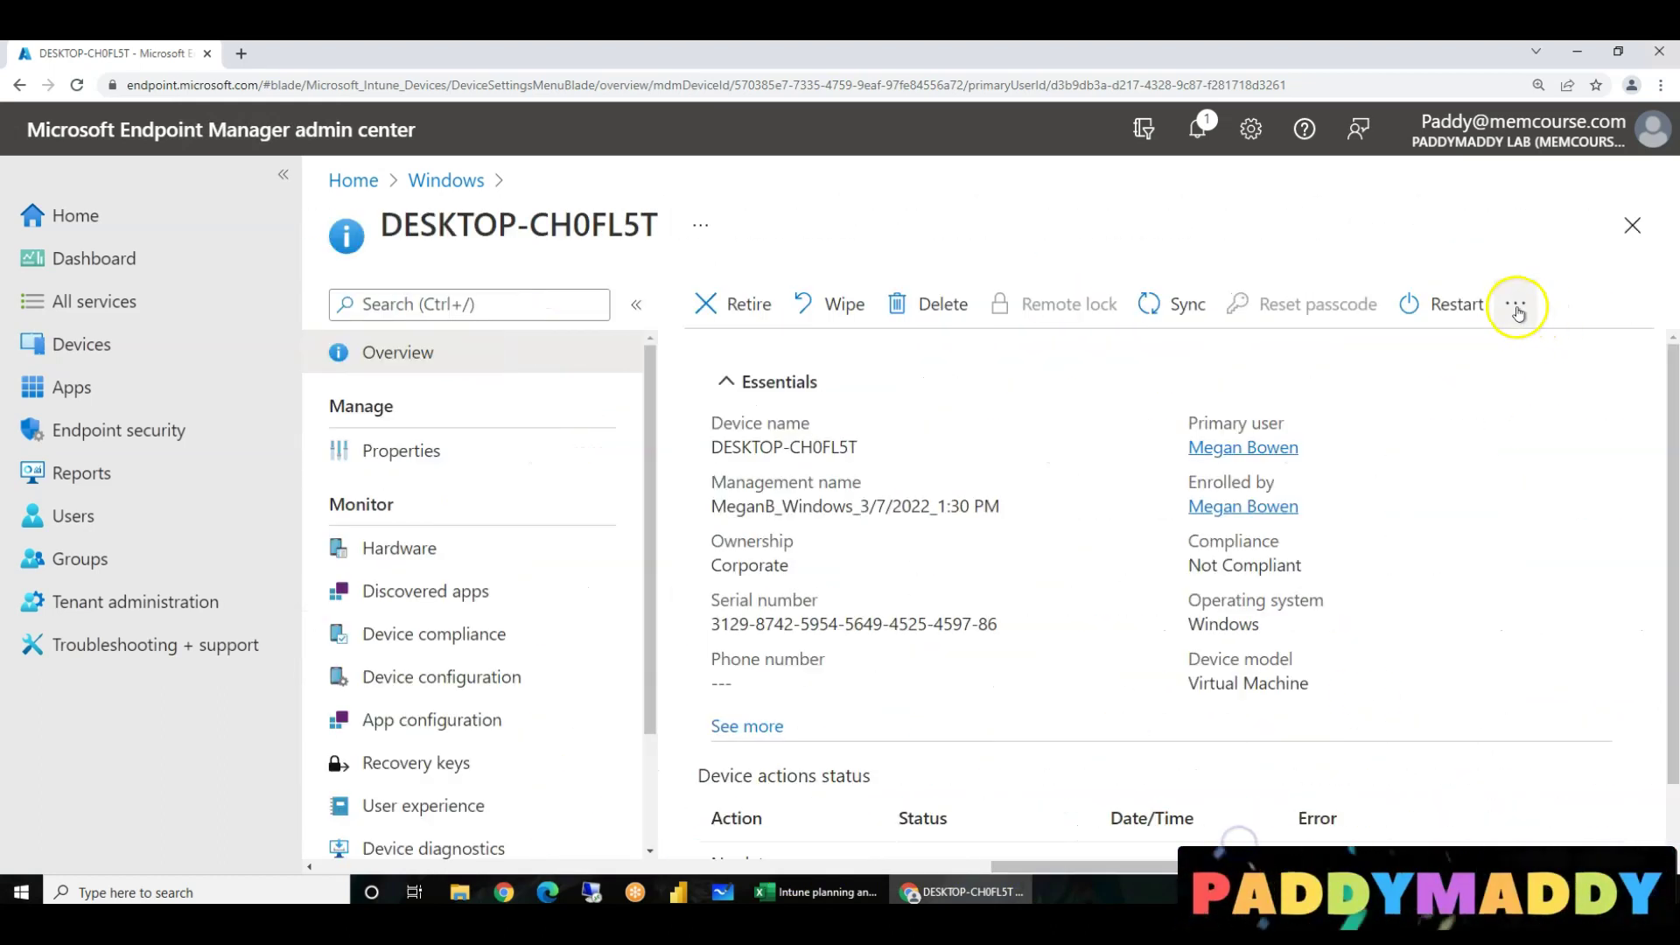
click(1516, 308)
Open the personal device DESKTOP-VVA758R, examine its overview details and additional remote actions, and return to the Windows devices list
drag(1219, 869, 656, 862)
click(675, 588)
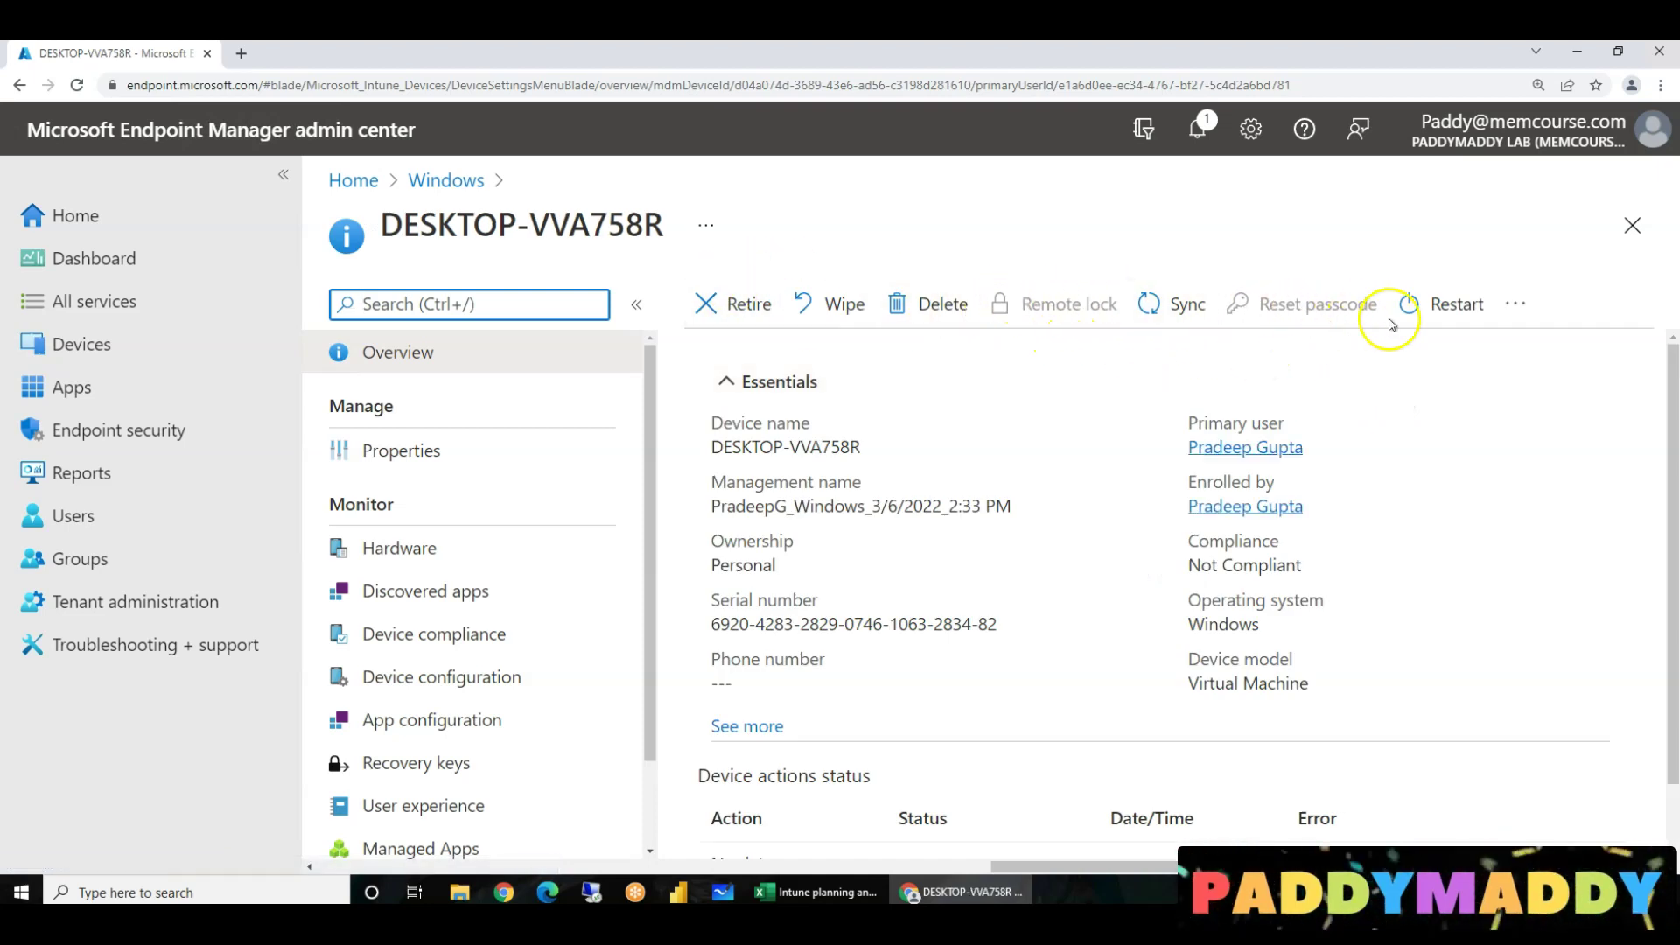
click(1515, 304)
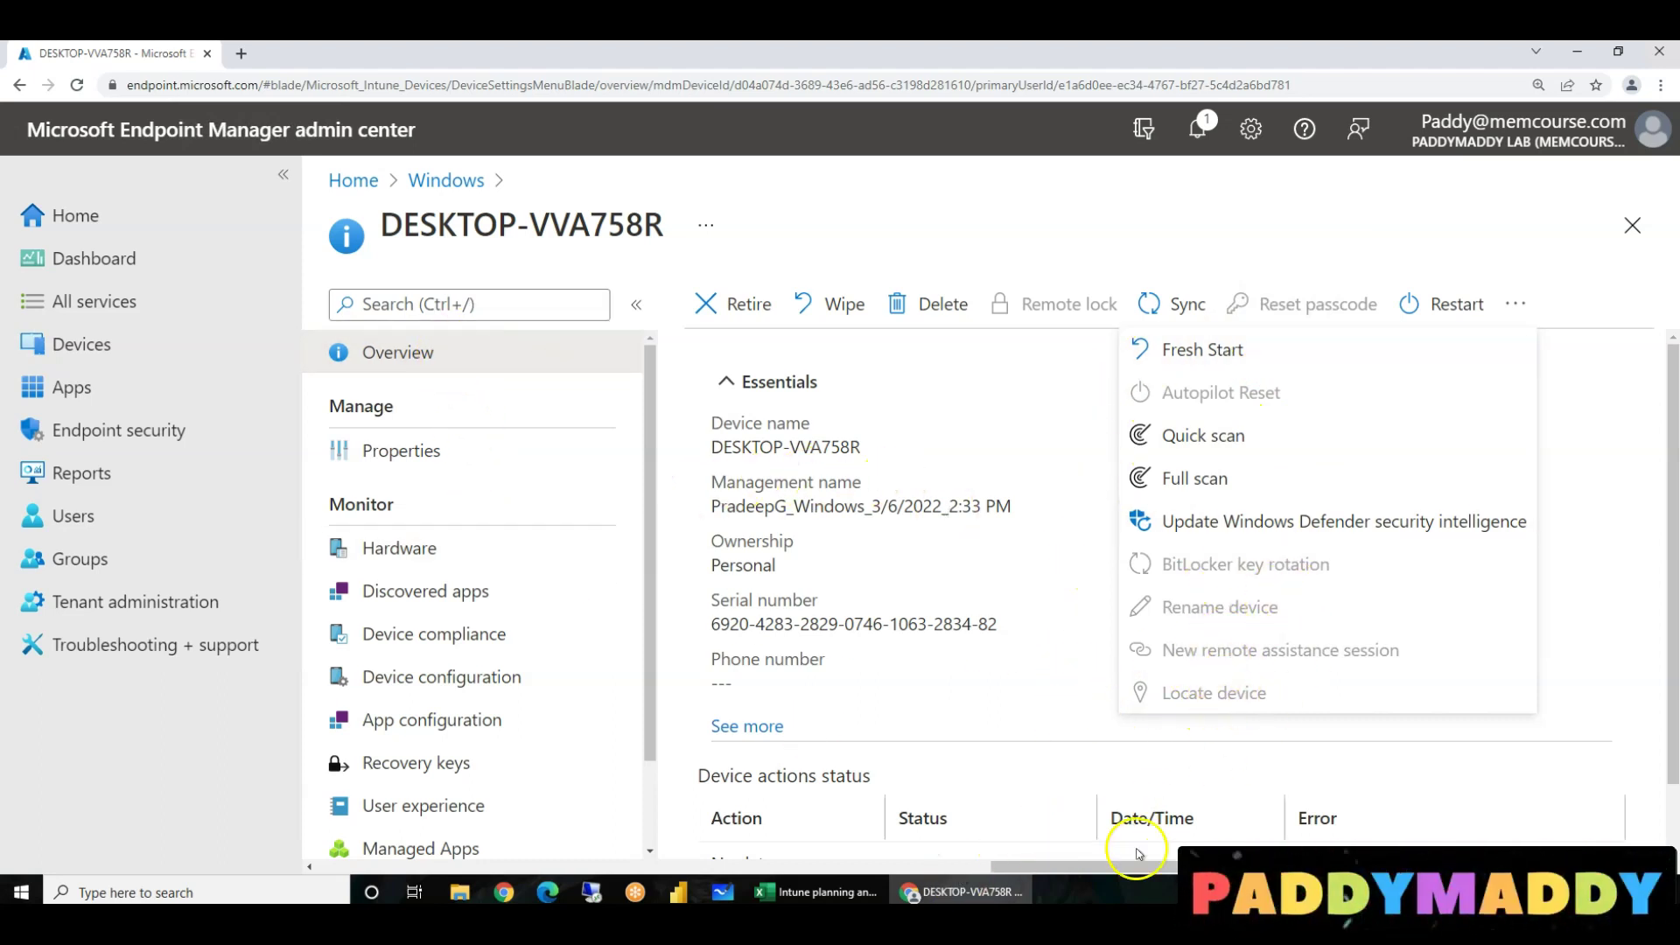
drag(1137, 864, 469, 799)
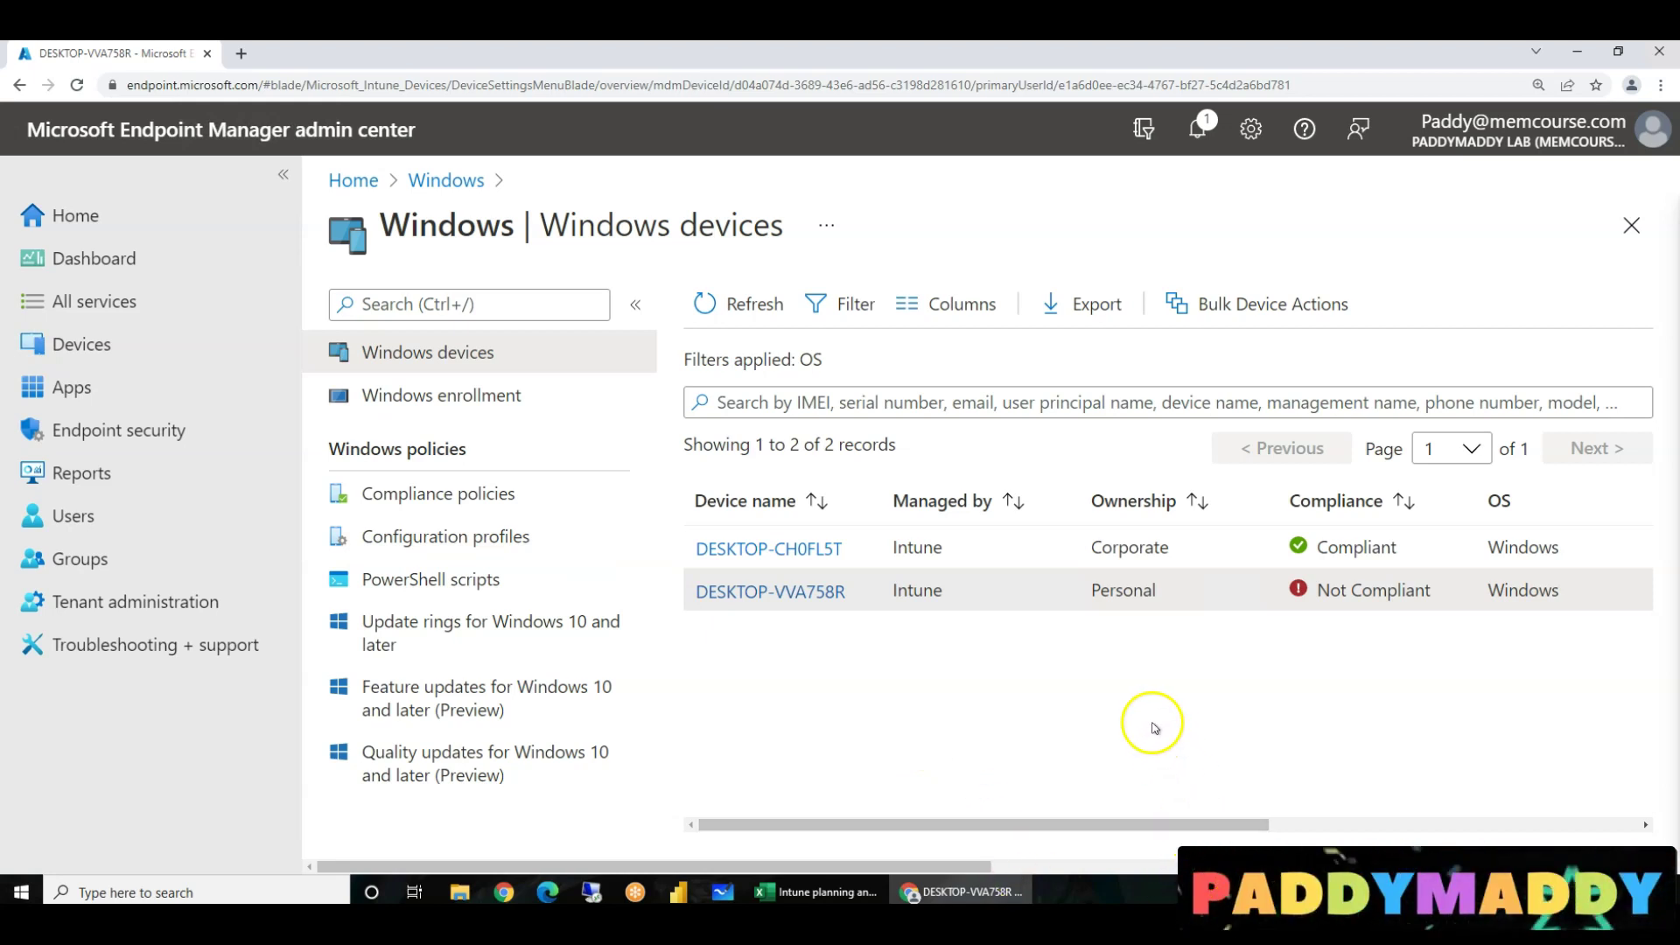
Examine the device and user assignment status of the Windows compliance policy for BYOD, and return to the compliance policies list
click(494, 488)
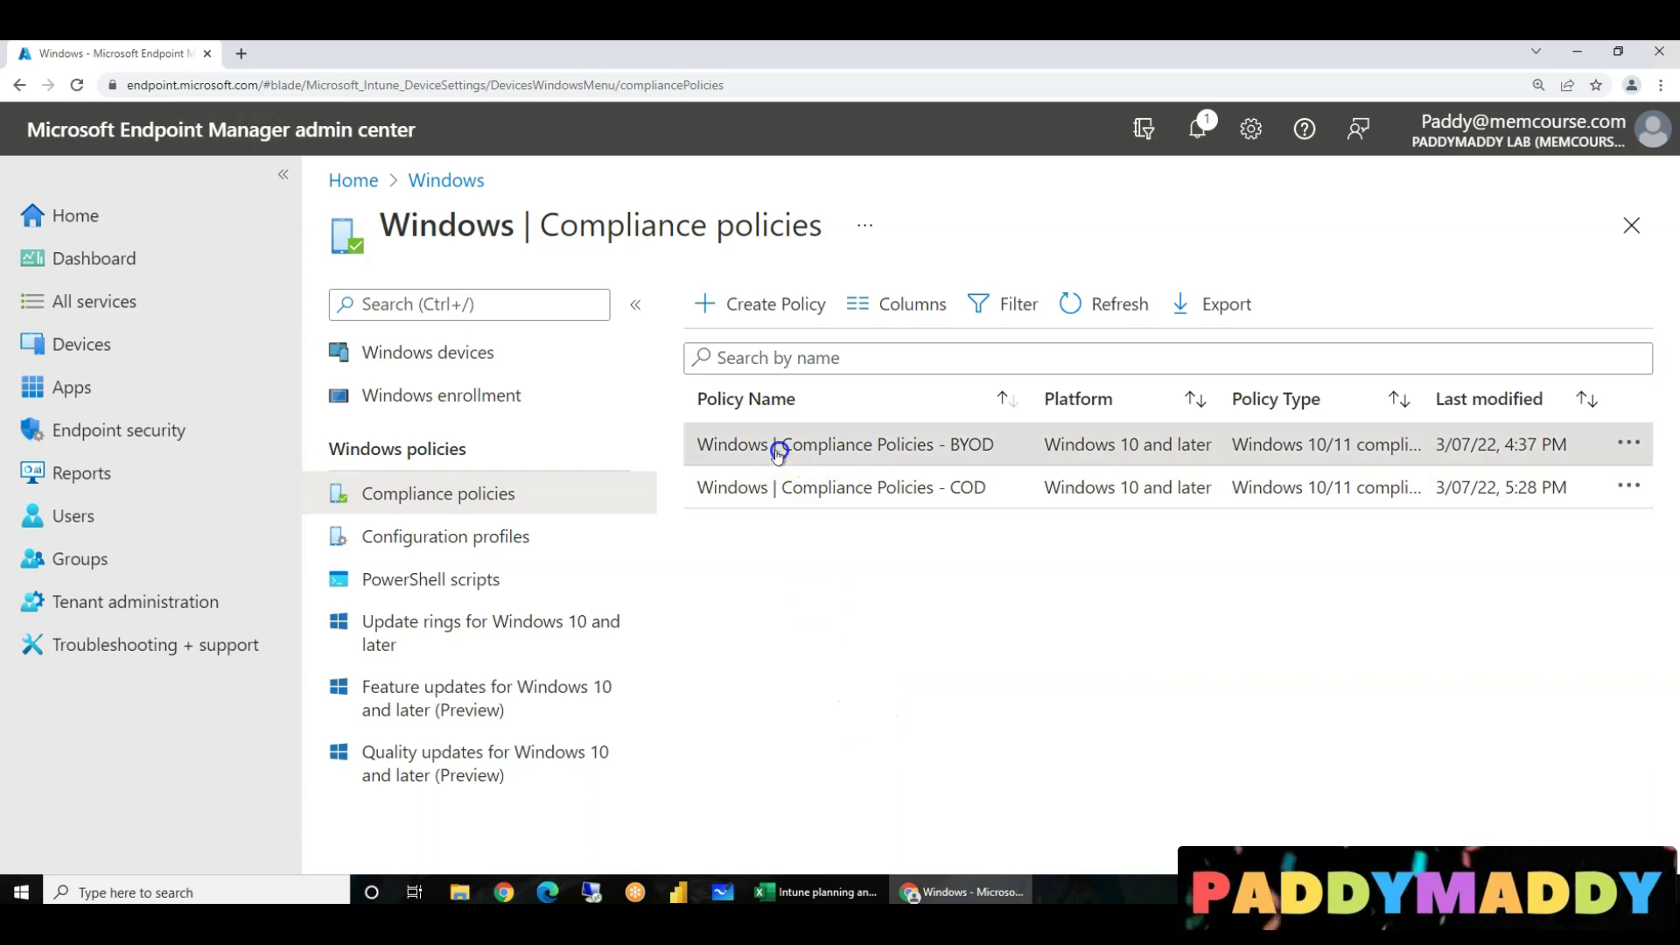
click(776, 445)
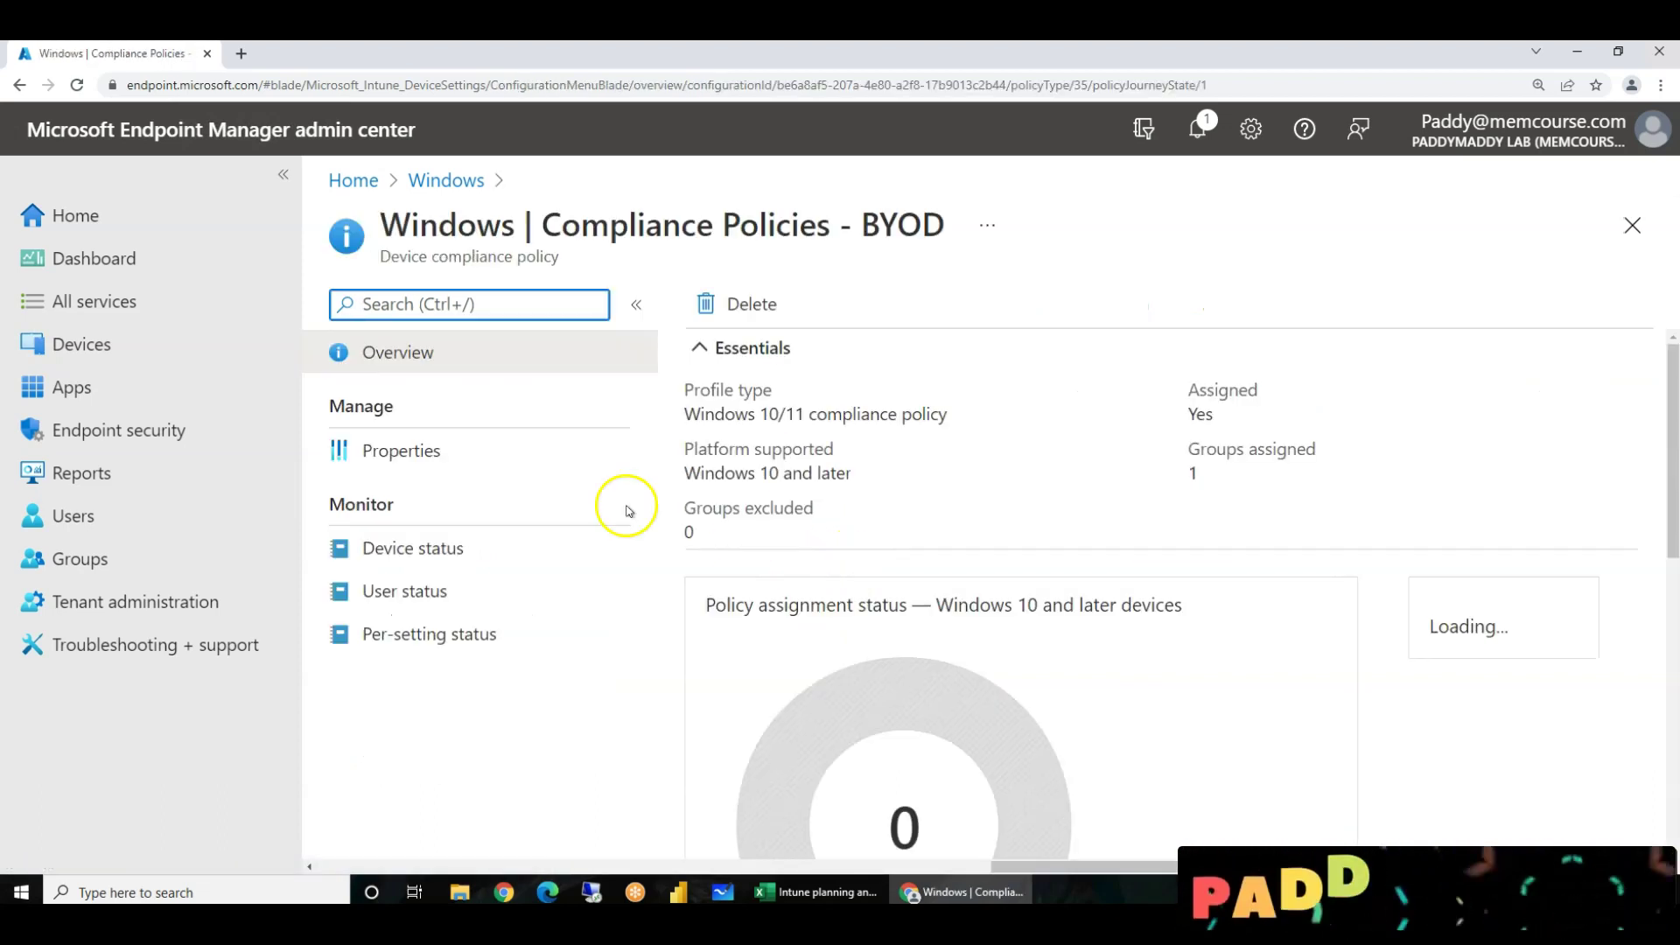
scroll(997, 609, down, 3)
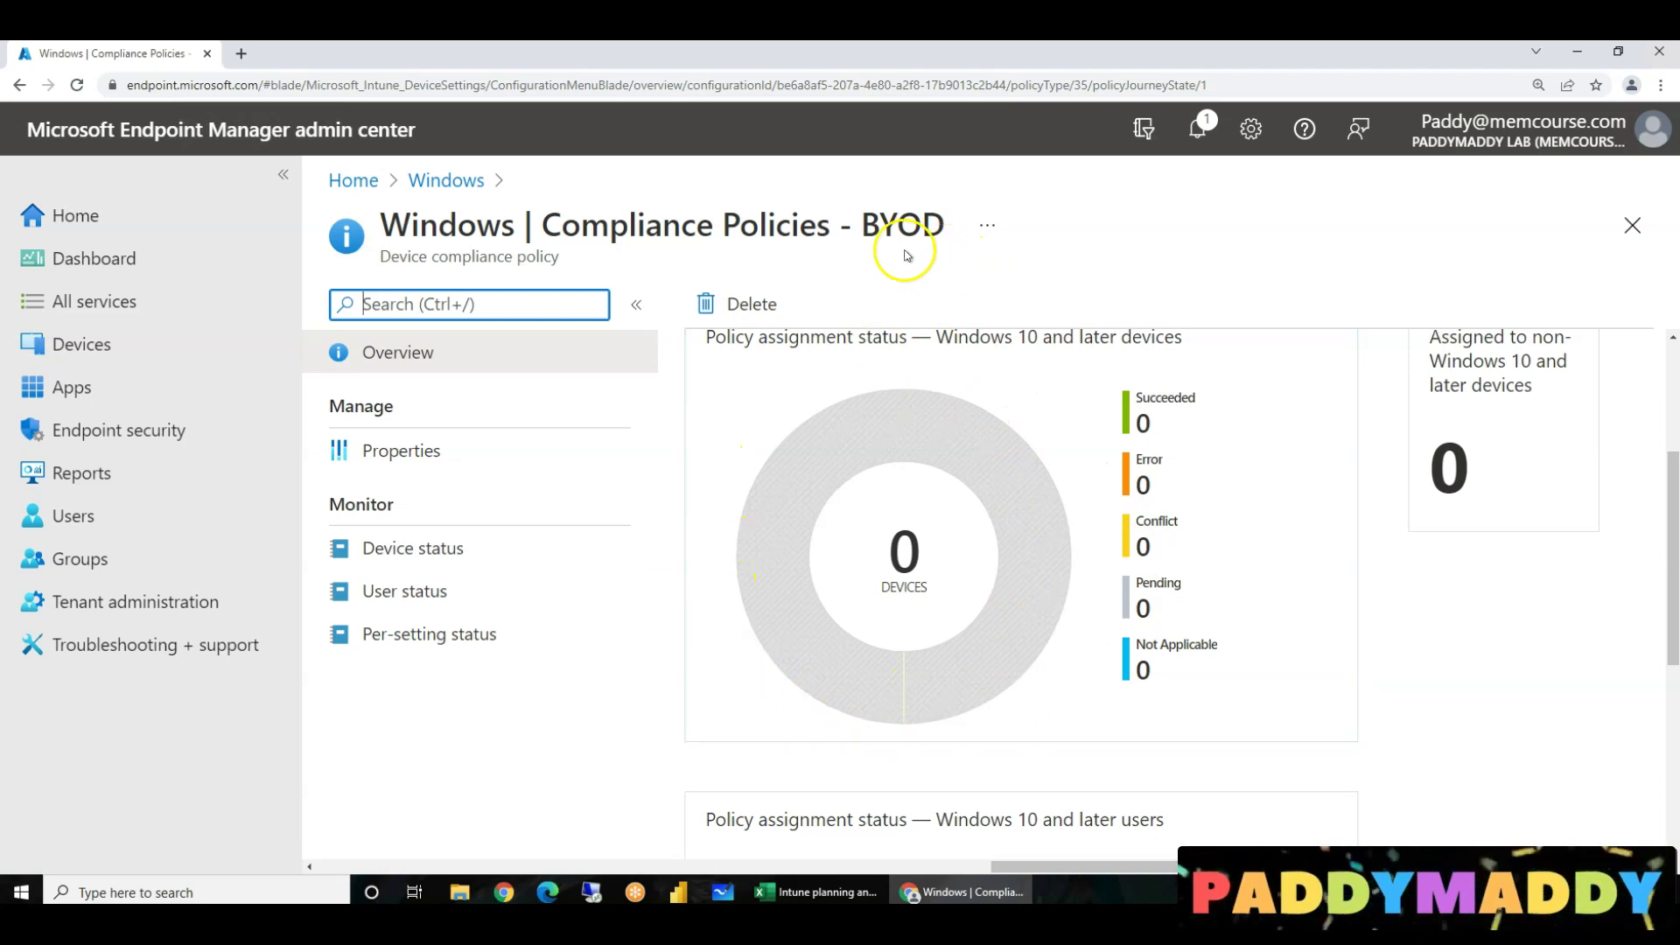
scroll(1098, 744, down, 5)
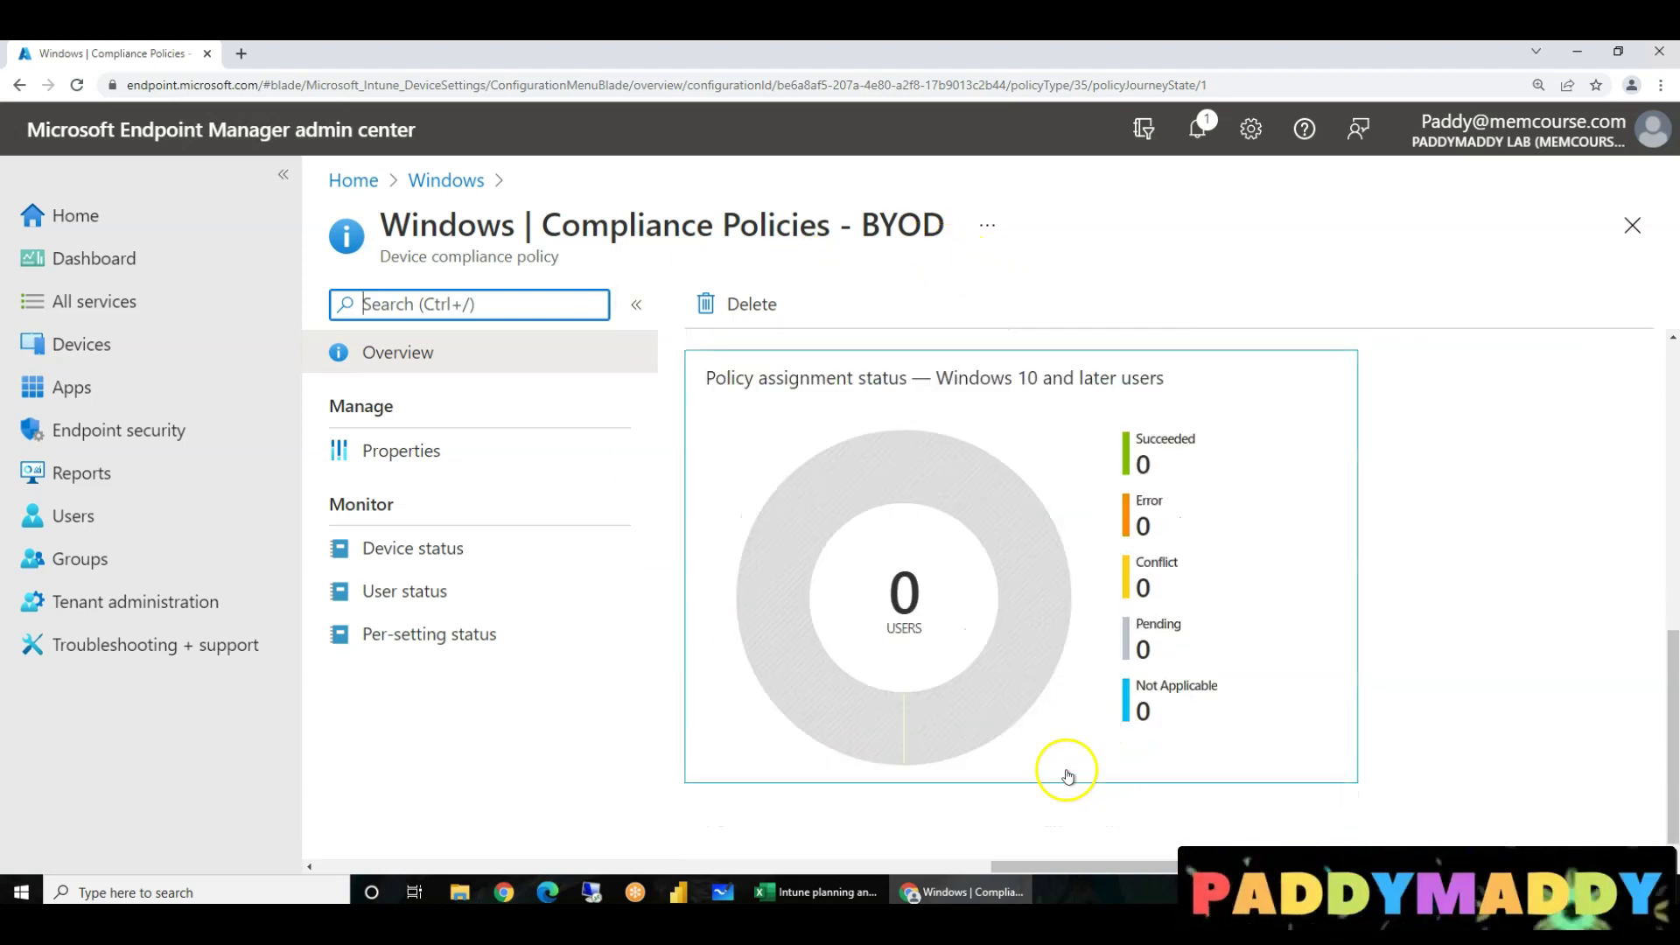
click(448, 180)
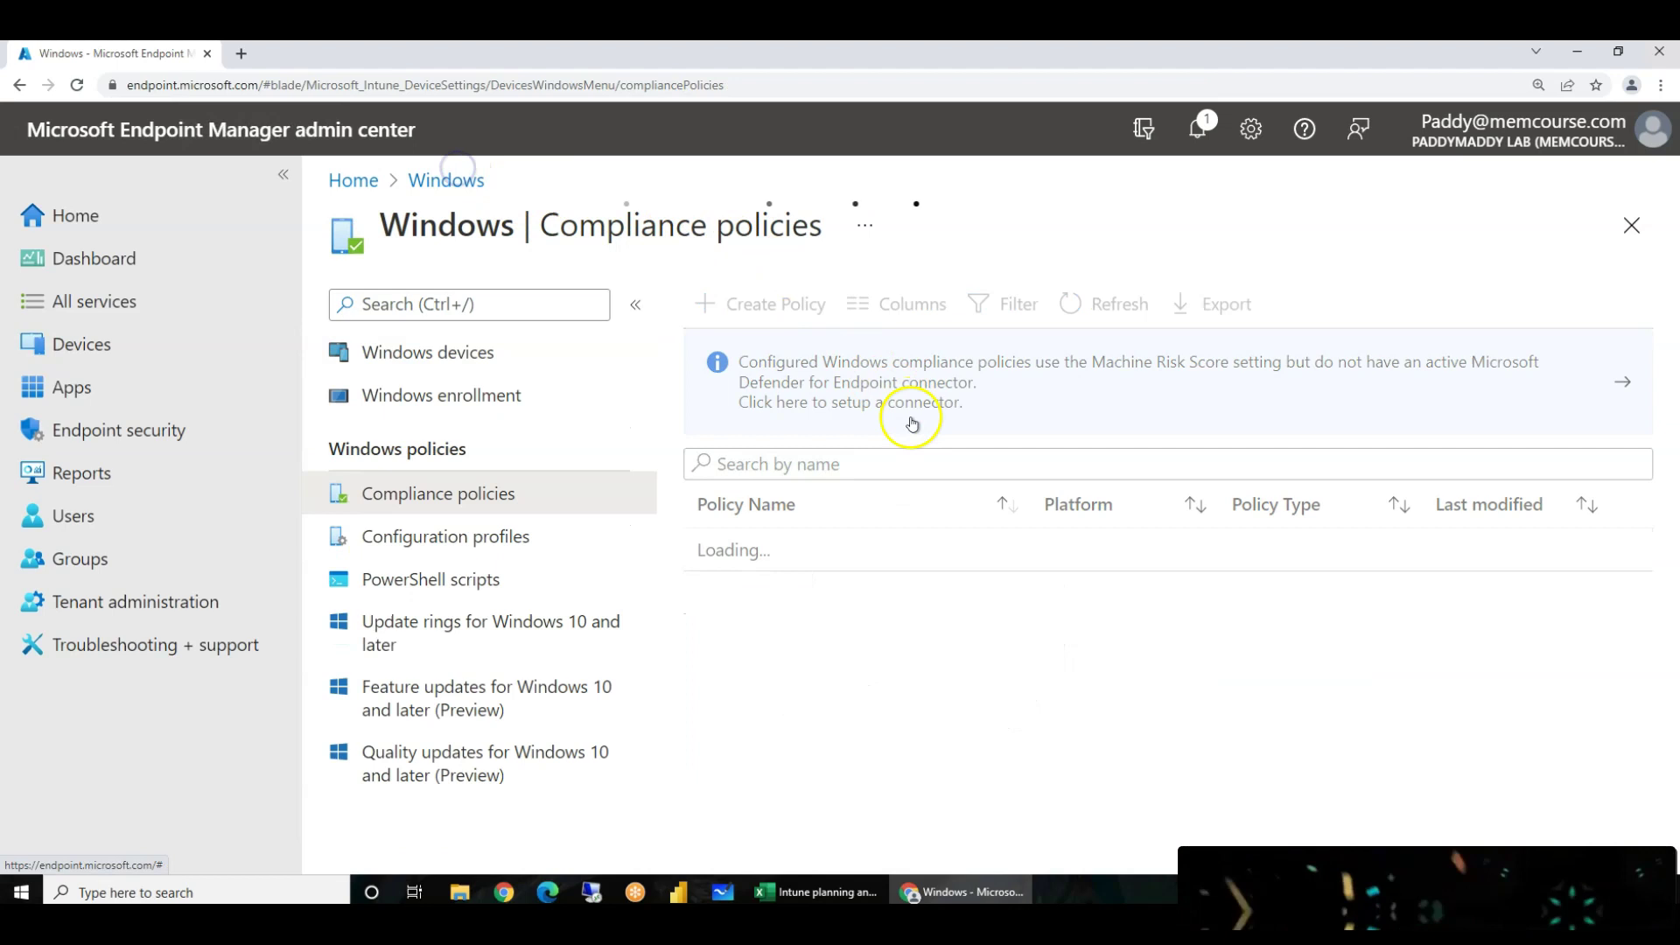
Examine the overview and properties of the Windows compliance policy for COD, down to its actions for noncompliance
click(817, 592)
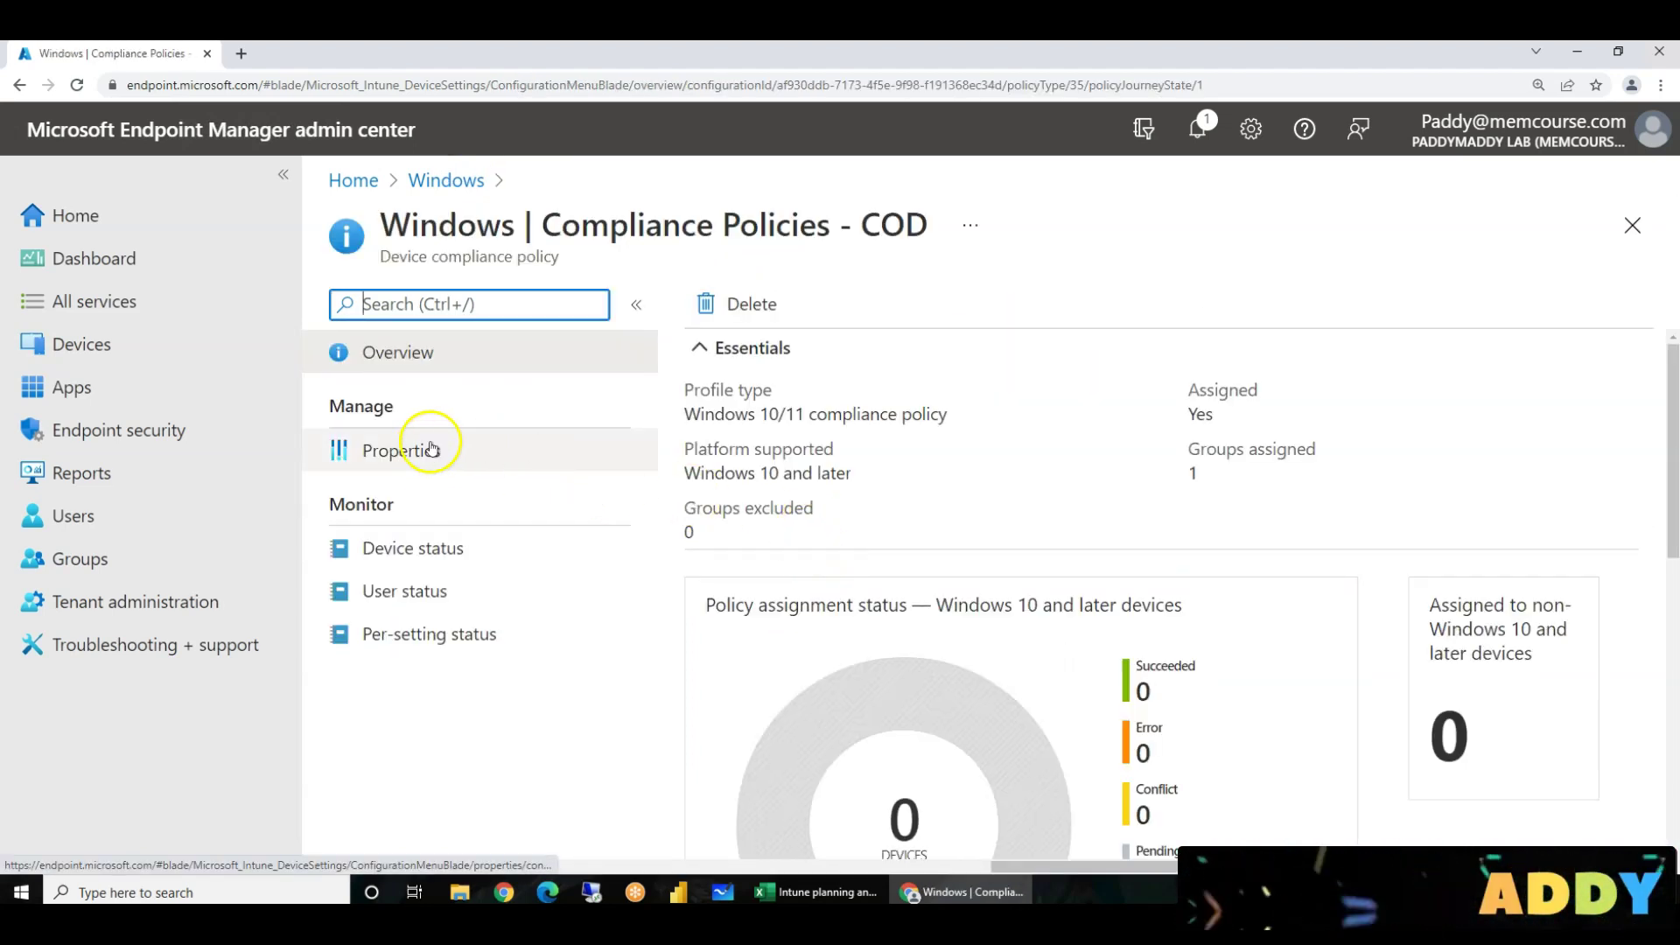
click(447, 460)
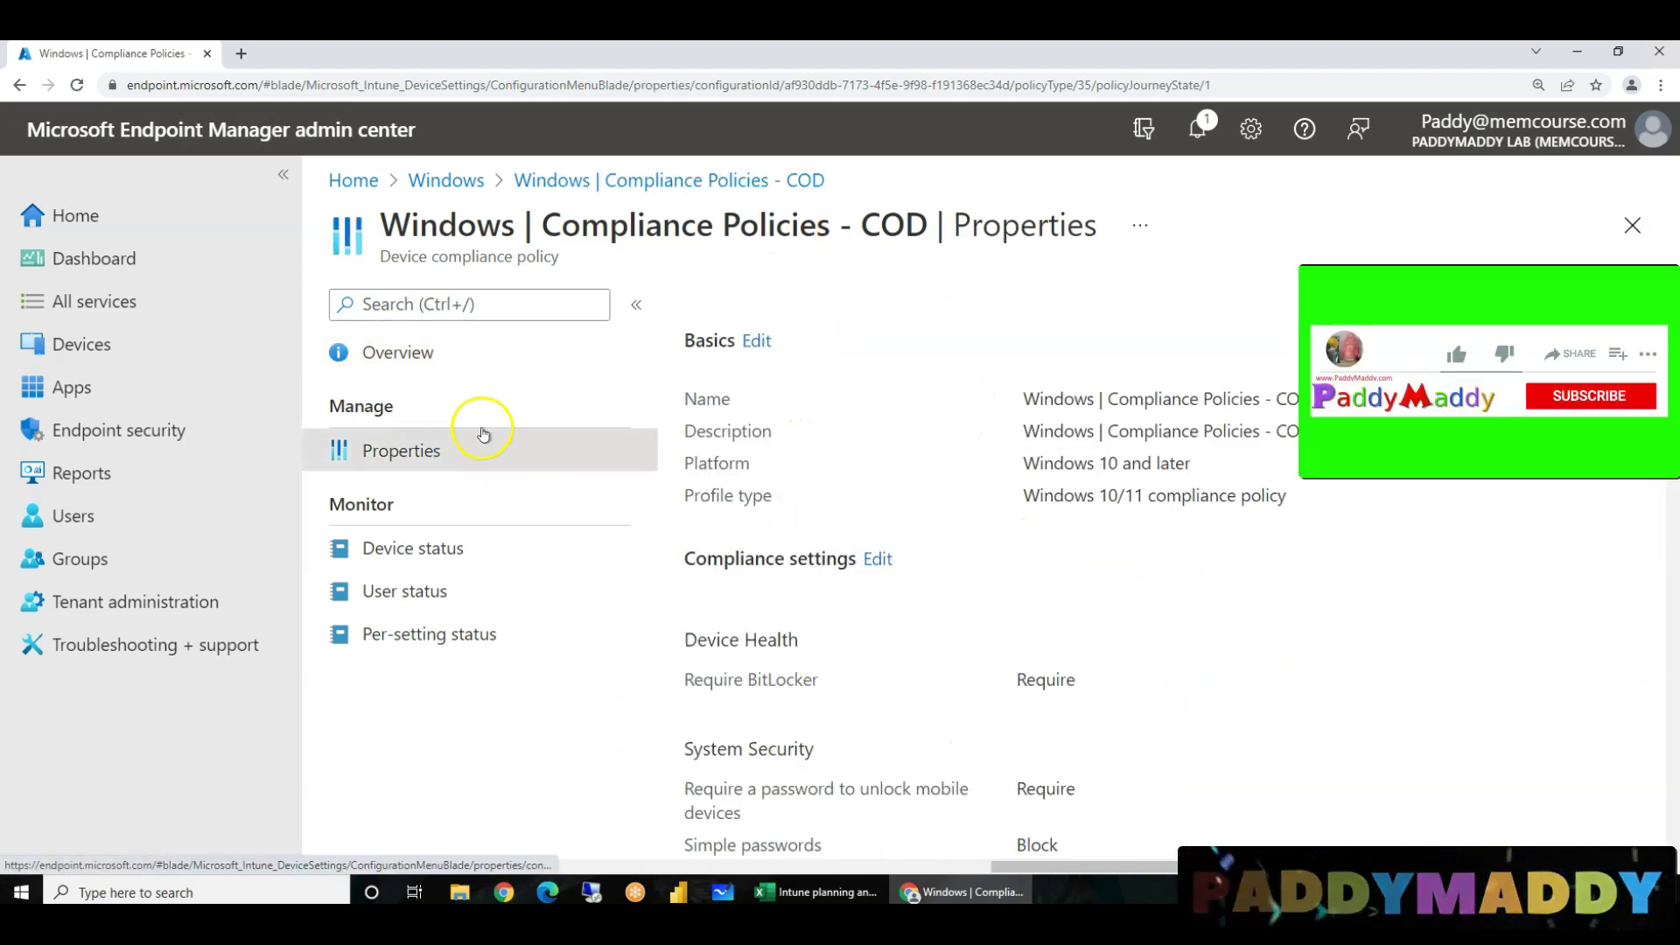
click(393, 353)
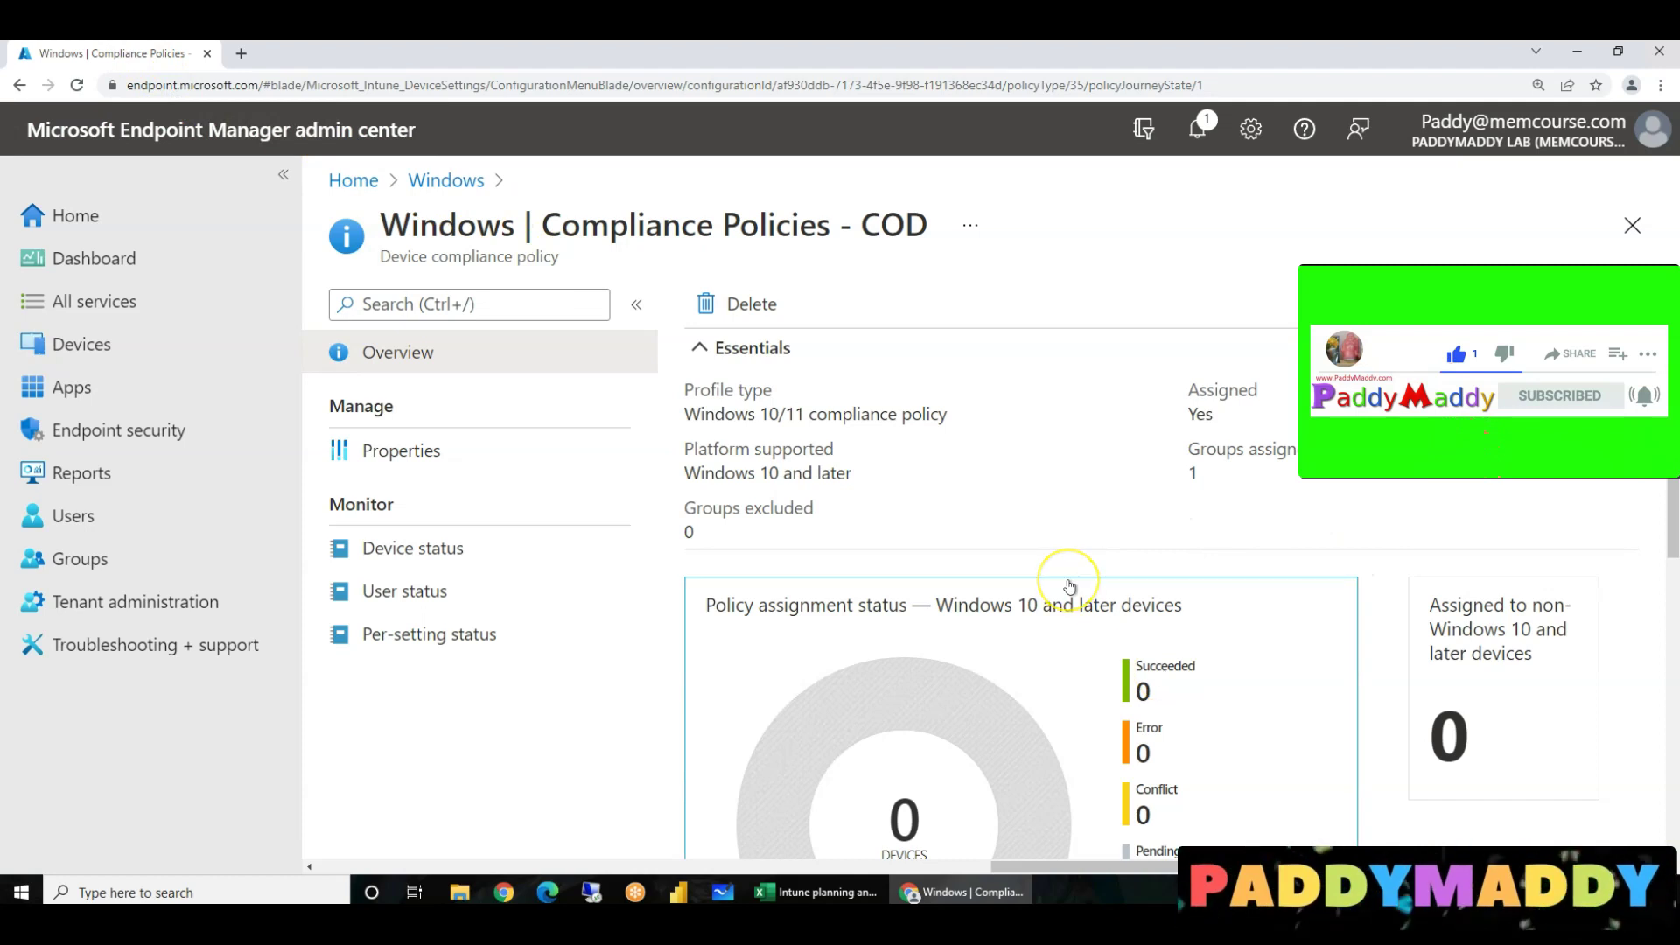
click(446, 180)
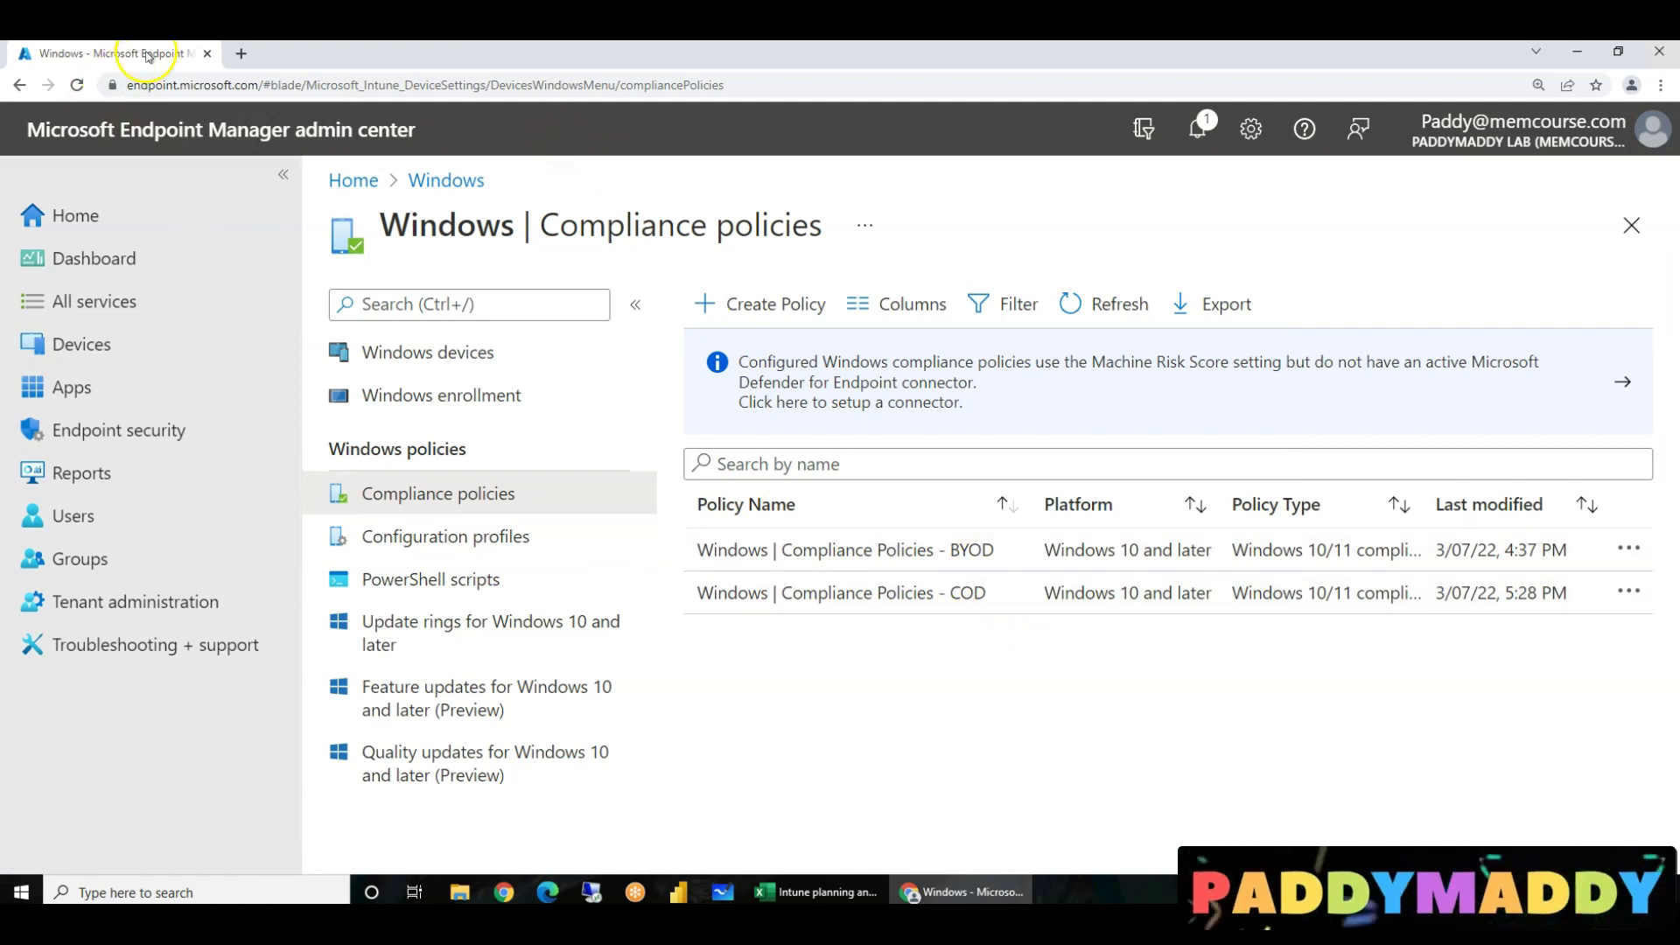
click(853, 593)
click(411, 450)
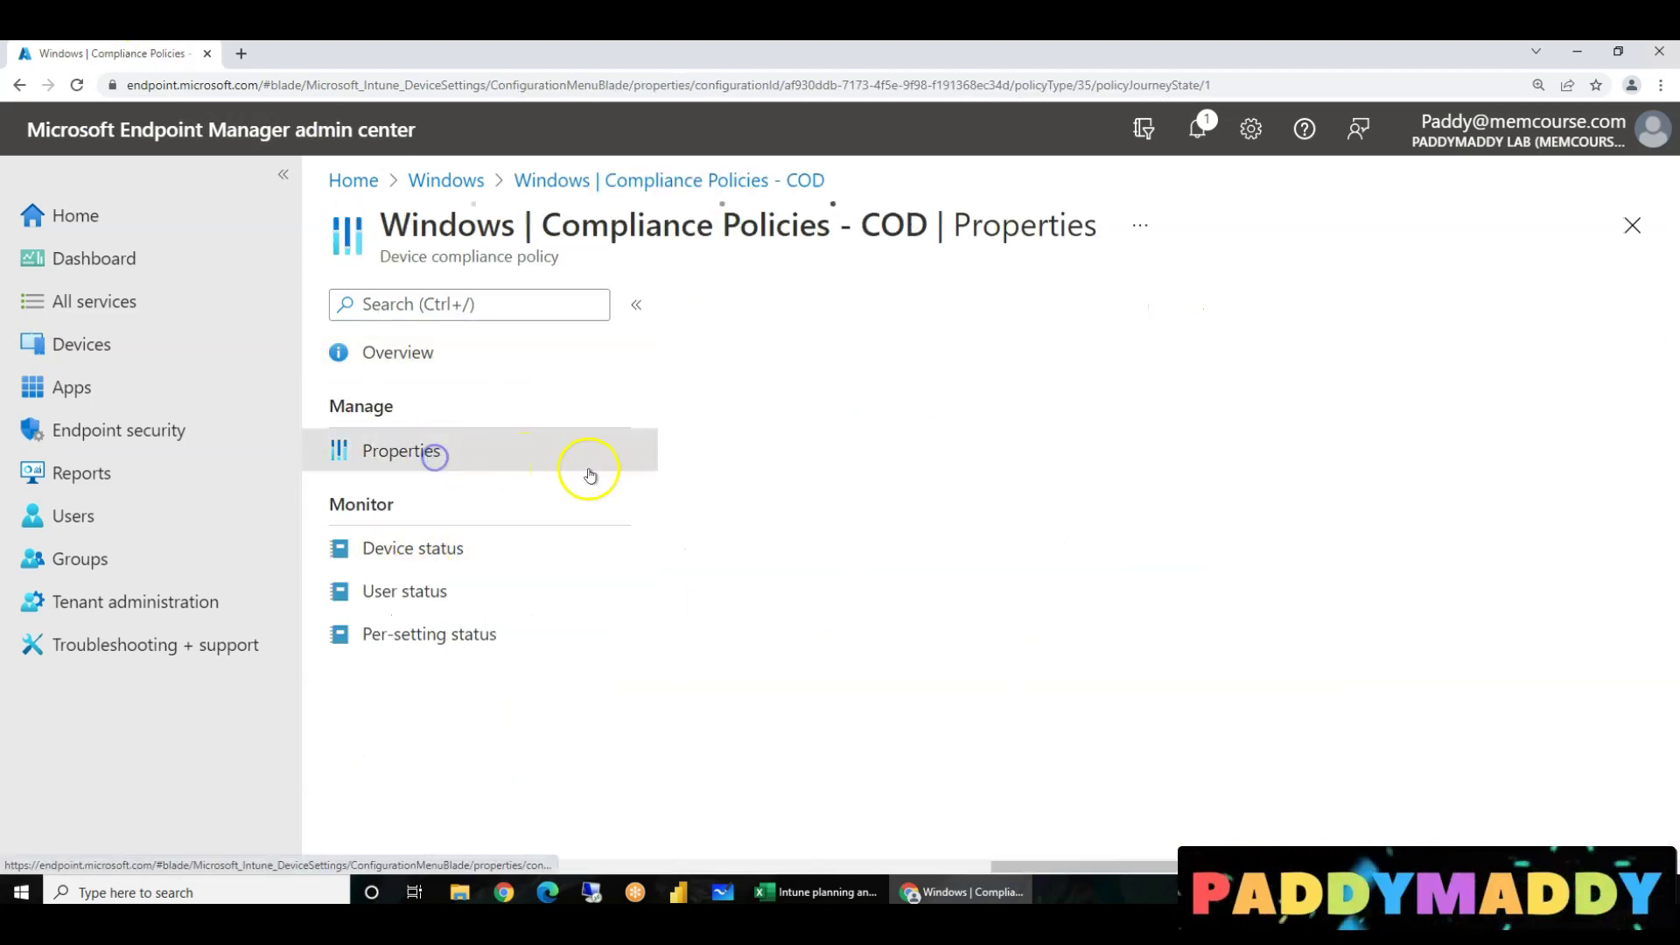
scroll(1137, 595, down, 15)
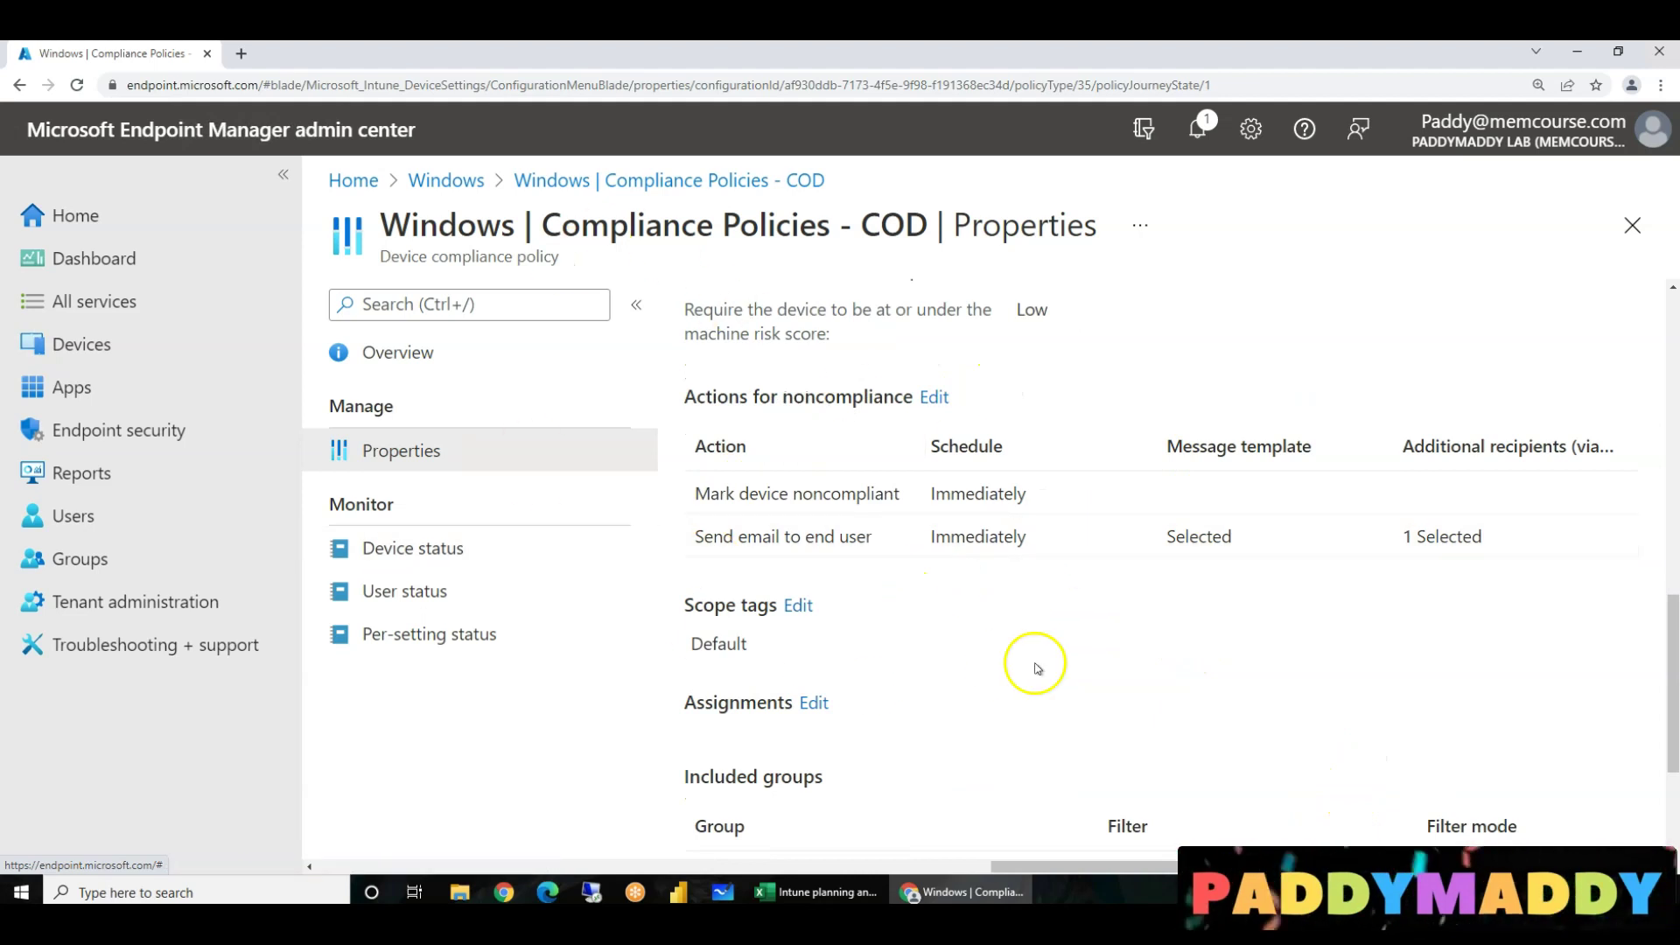
Open the Outlook mailbox in a new browser tab and open the message "Microsoft Endpoint Manager: Firewall not Enabled"
click(240, 53)
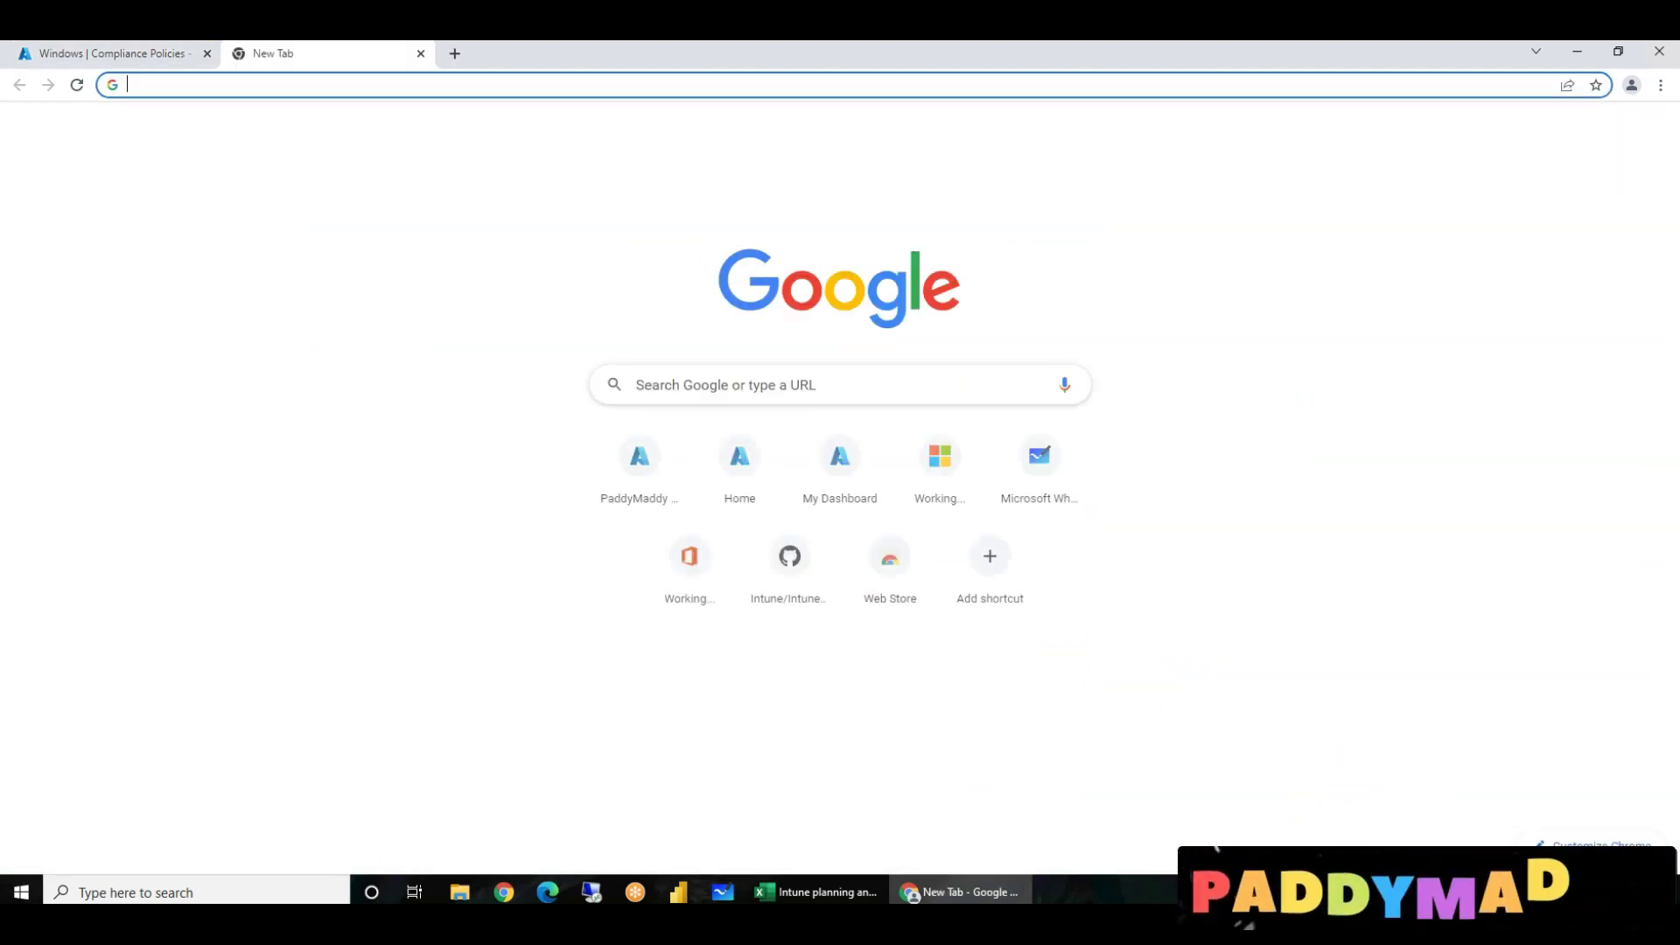
text(powe)
key(BackSpace)
key(BackSpace)
key(BackSpace)
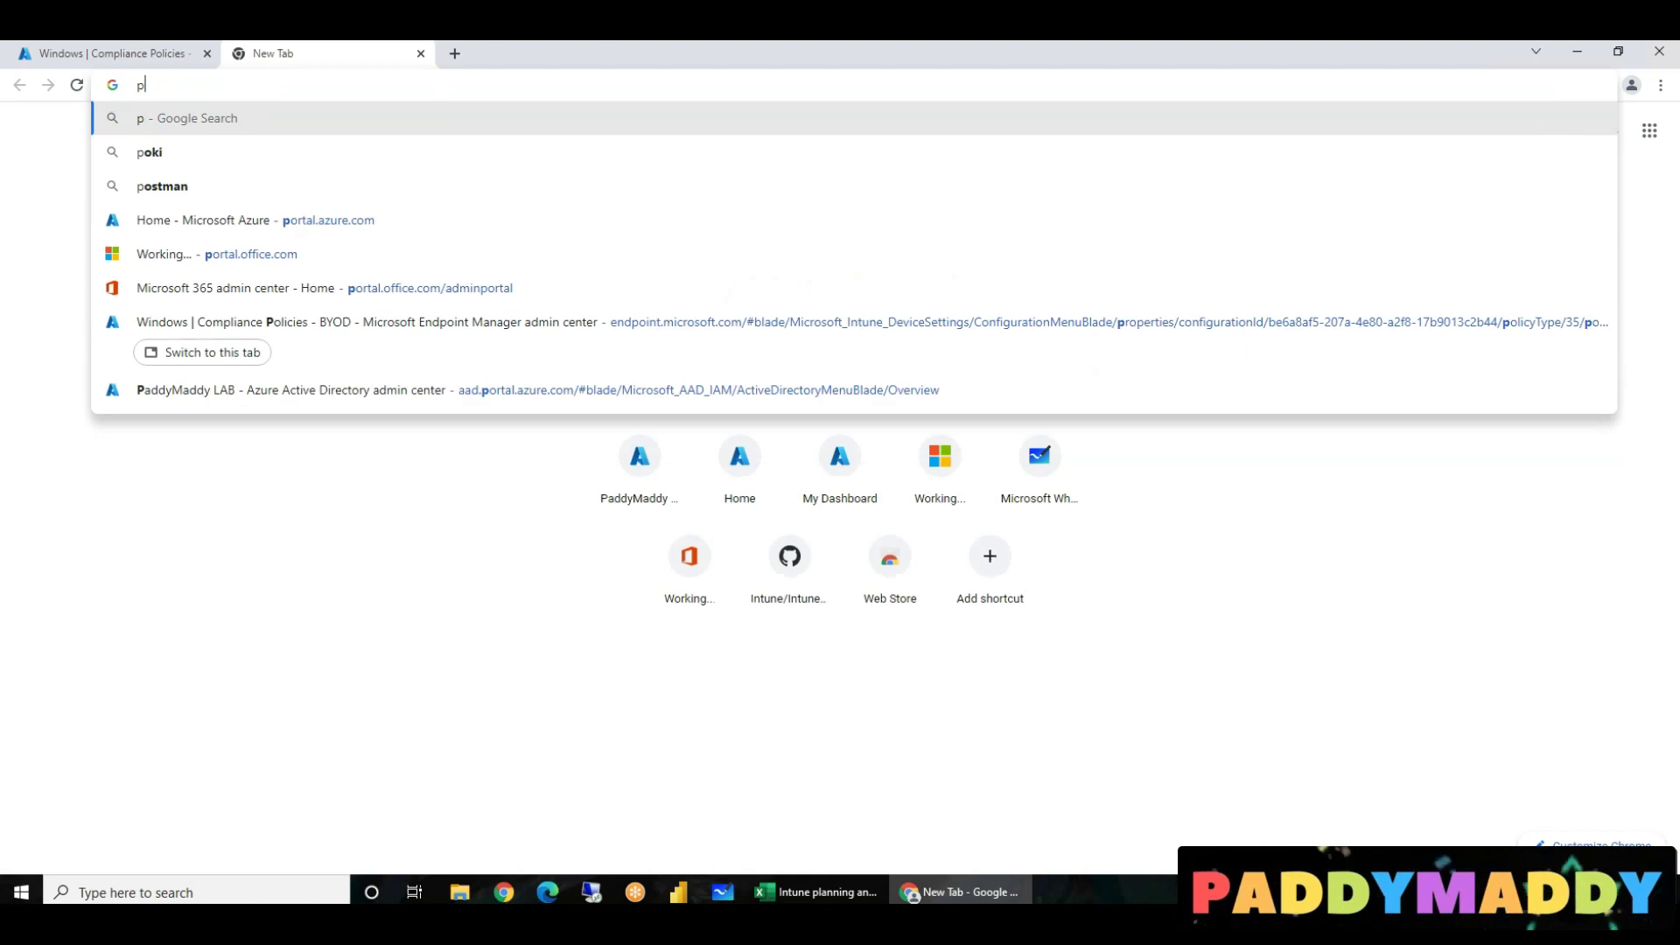
key(Down)
key(Down)
key(Down)
key(Down)
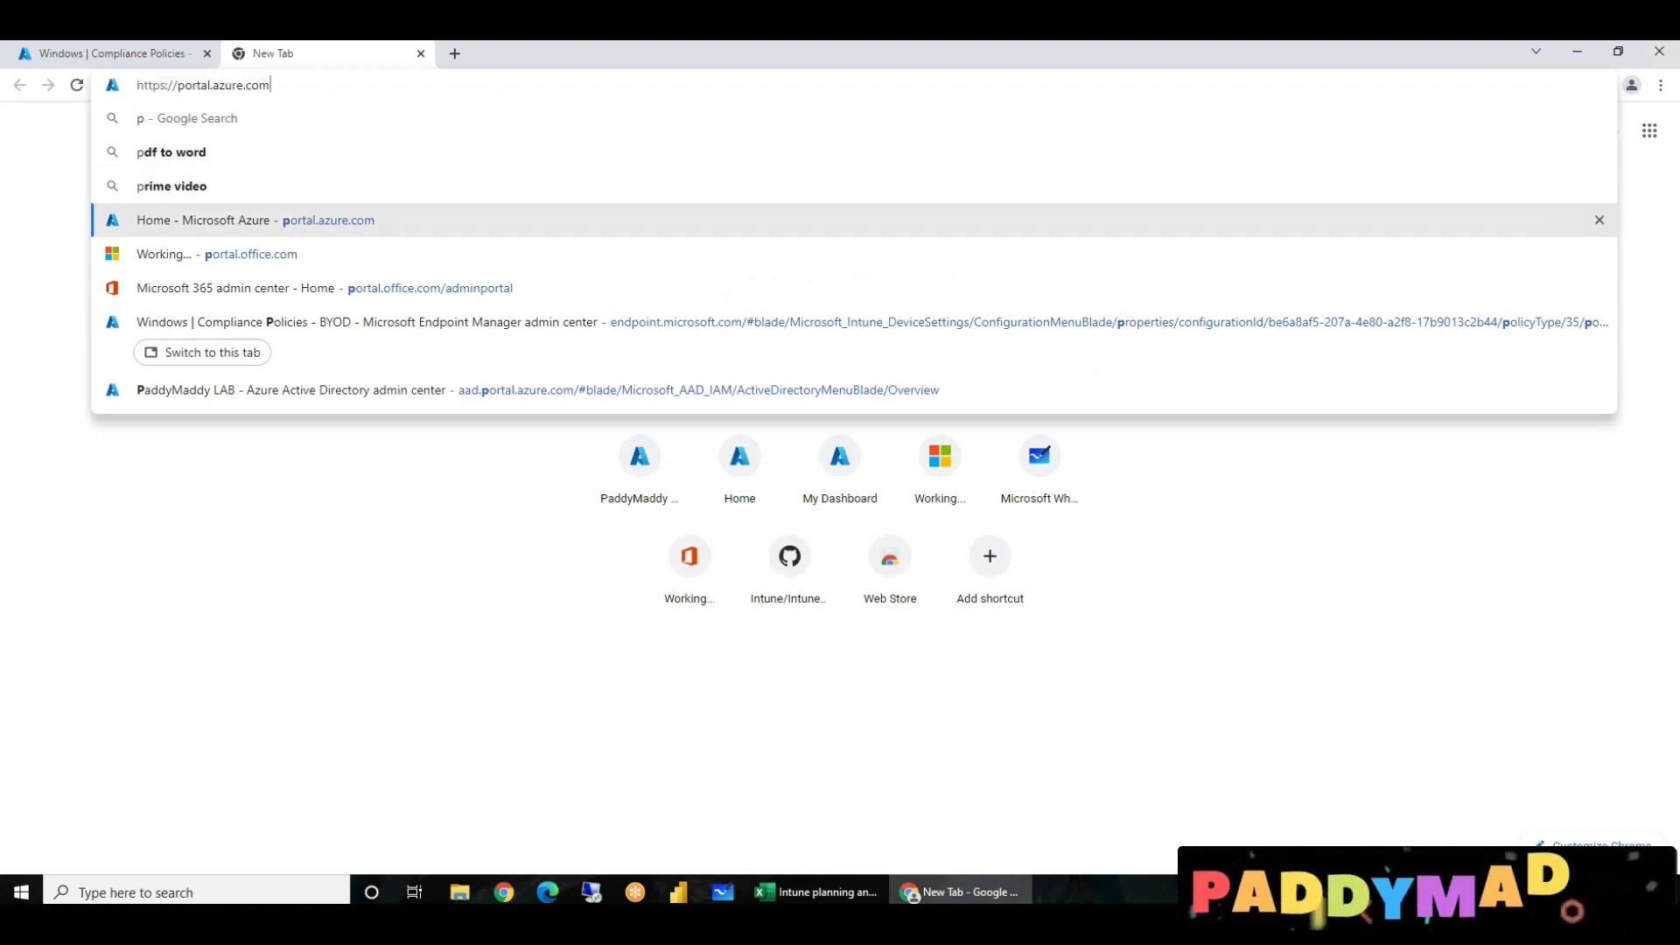
key(Return)
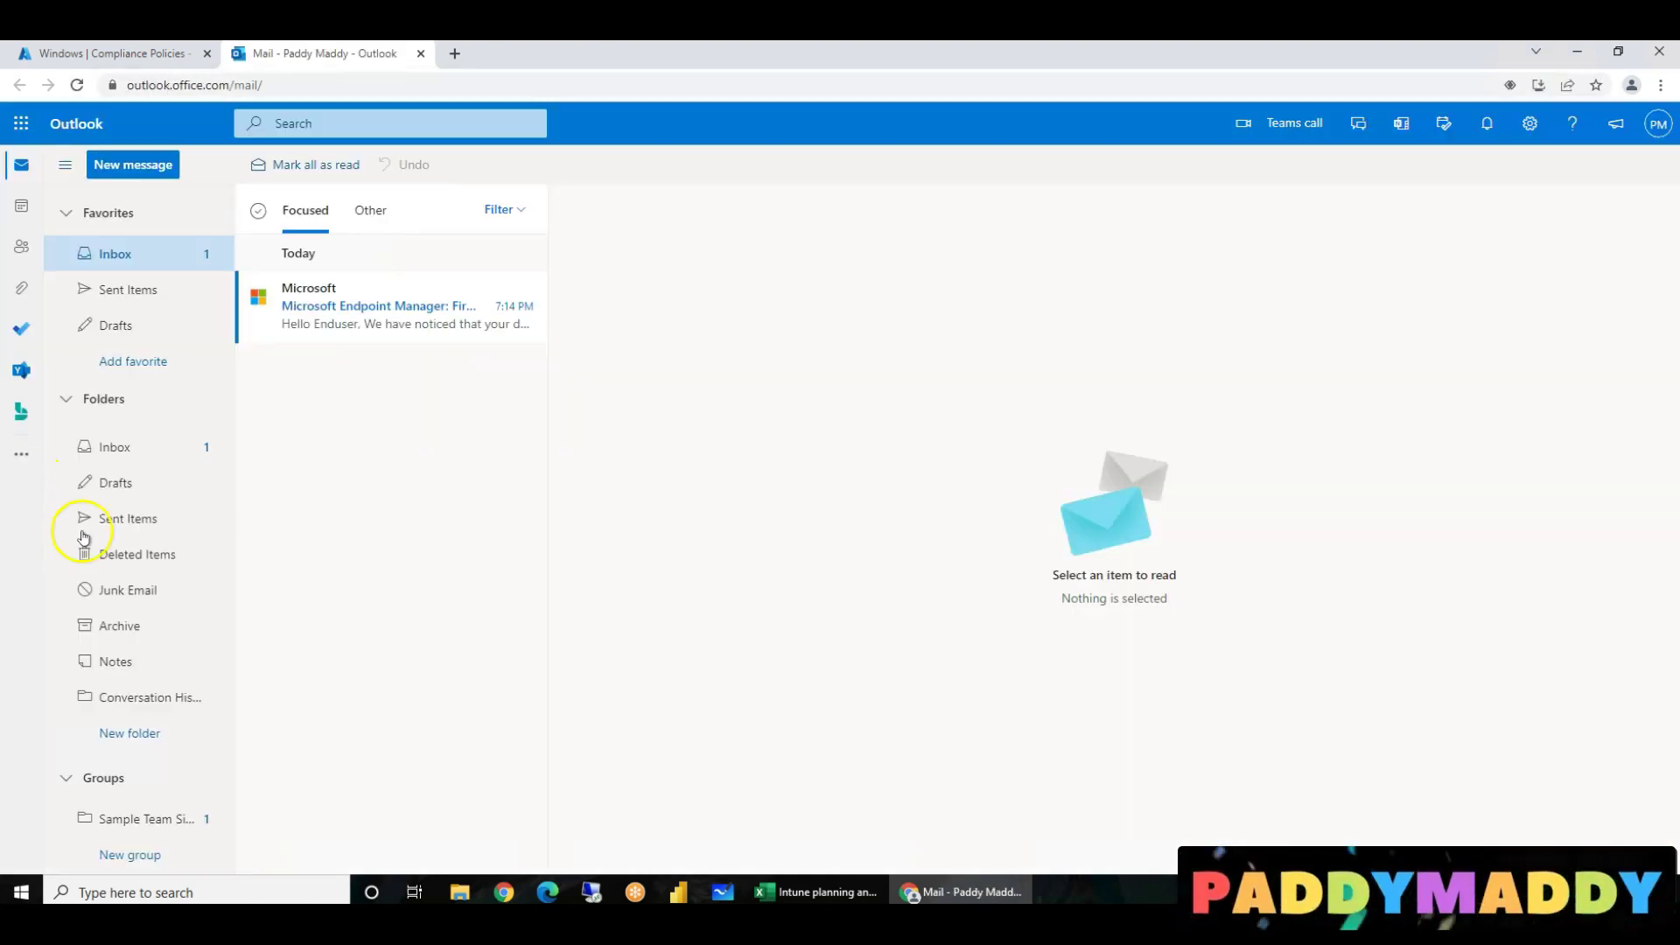
click(341, 332)
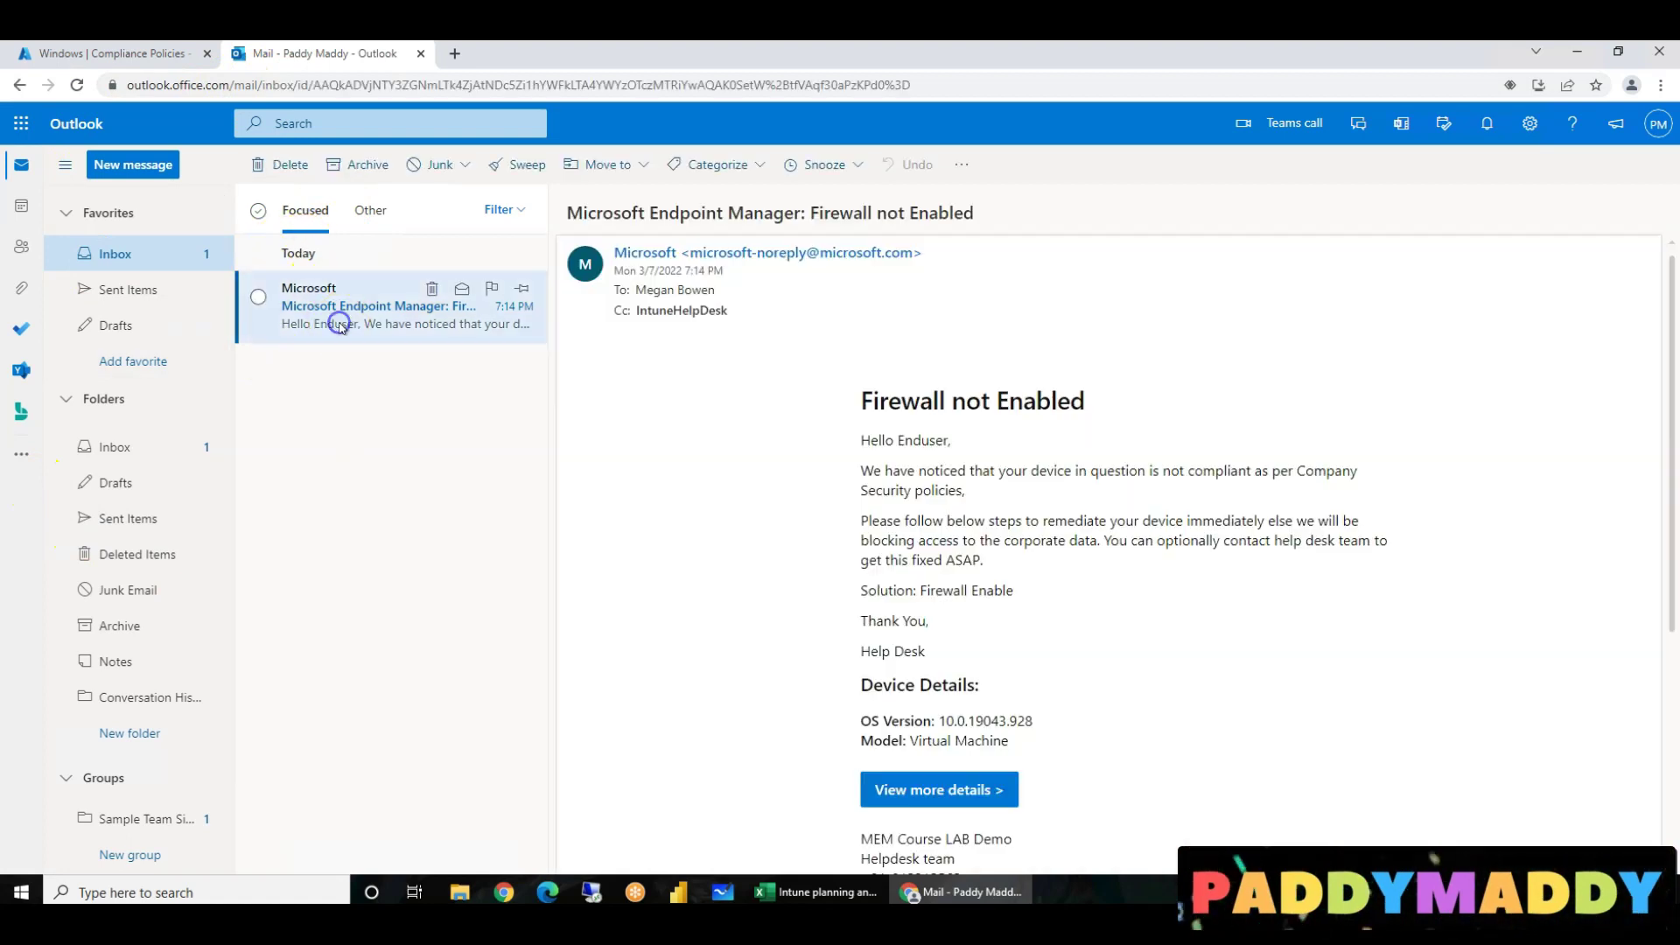
Read the noncompliance notification email, including its remediation text, device details and help desk contact footer
drag(902, 449, 1113, 438)
click(991, 619)
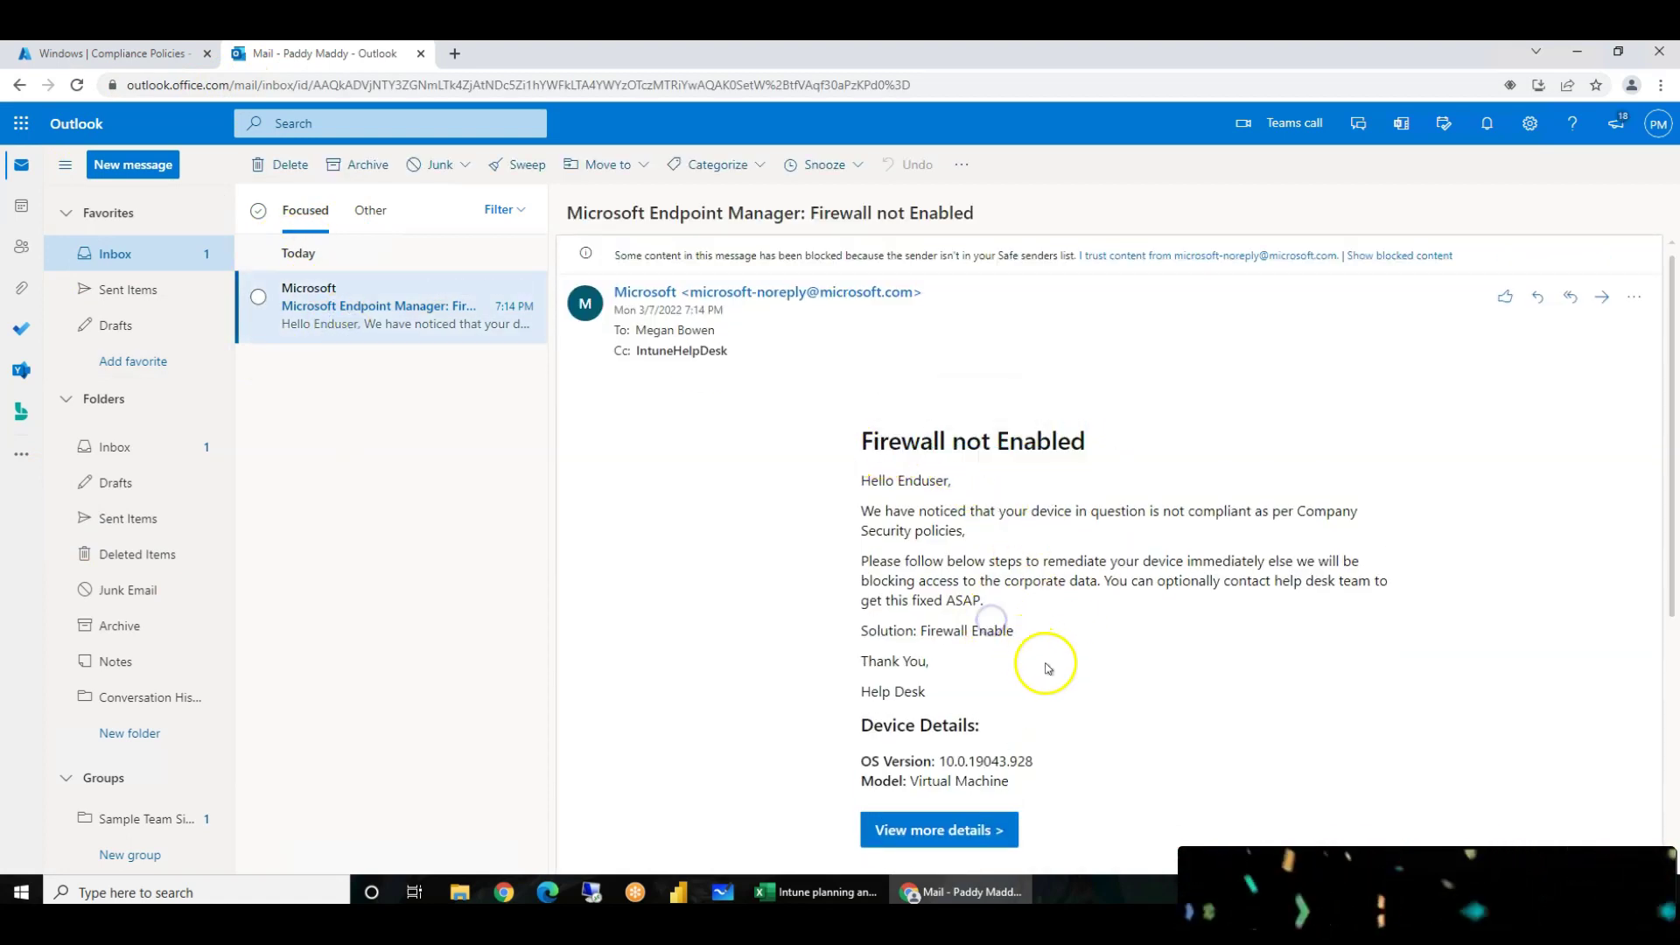
drag(916, 630, 1006, 627)
drag(818, 432, 1168, 698)
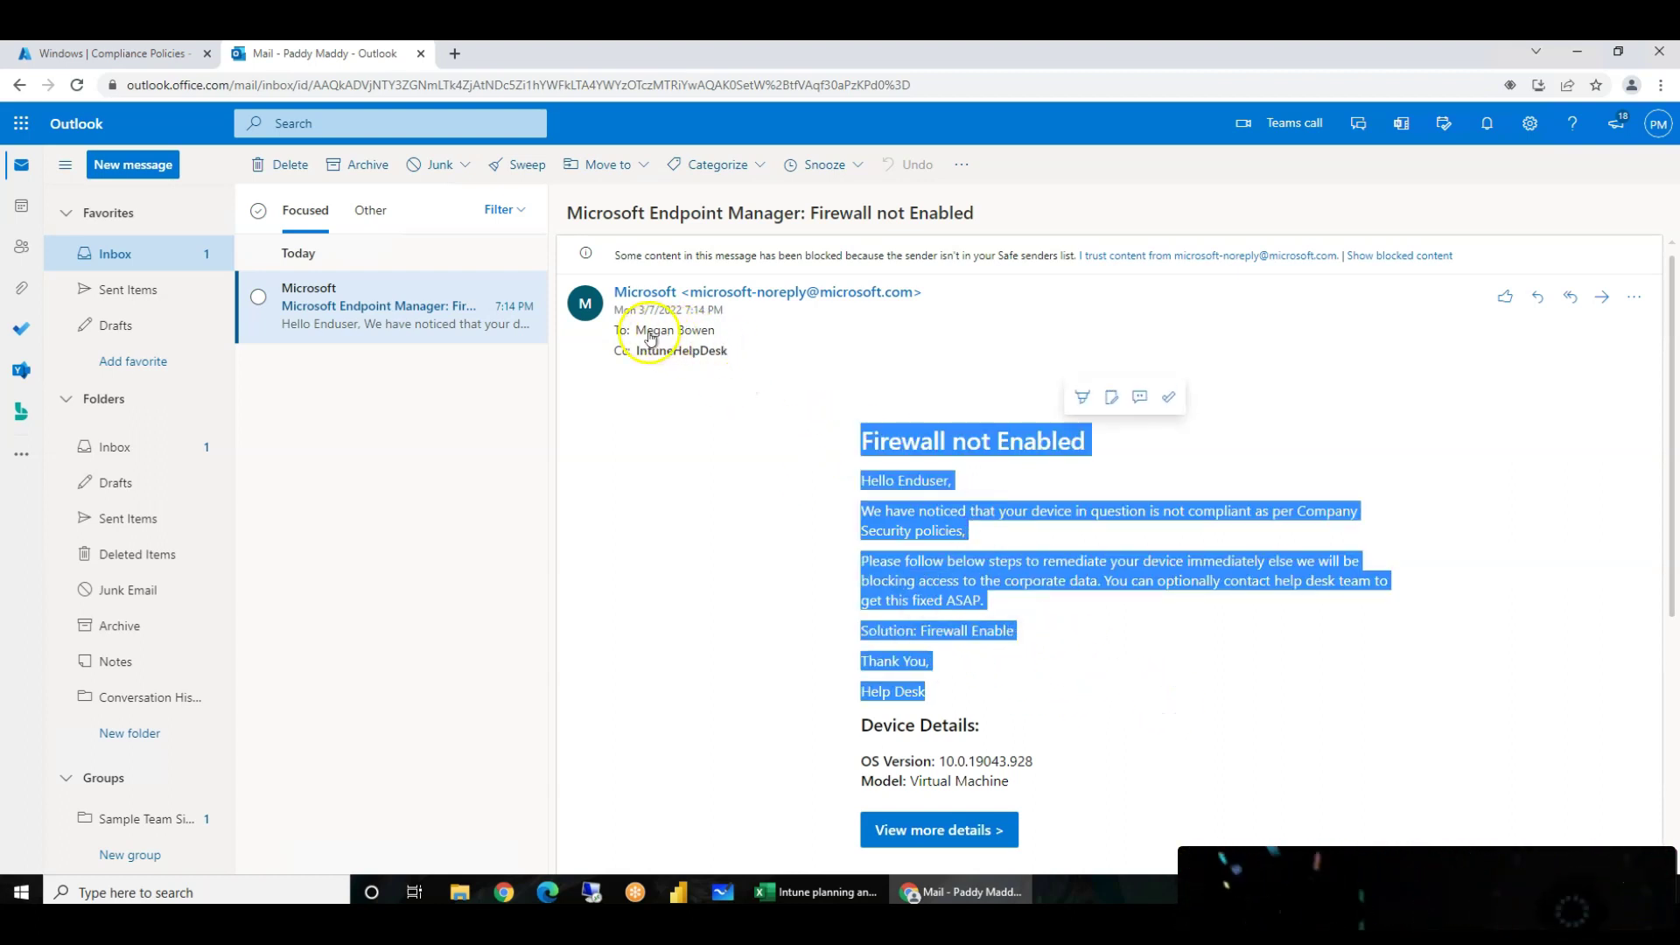
click(1053, 705)
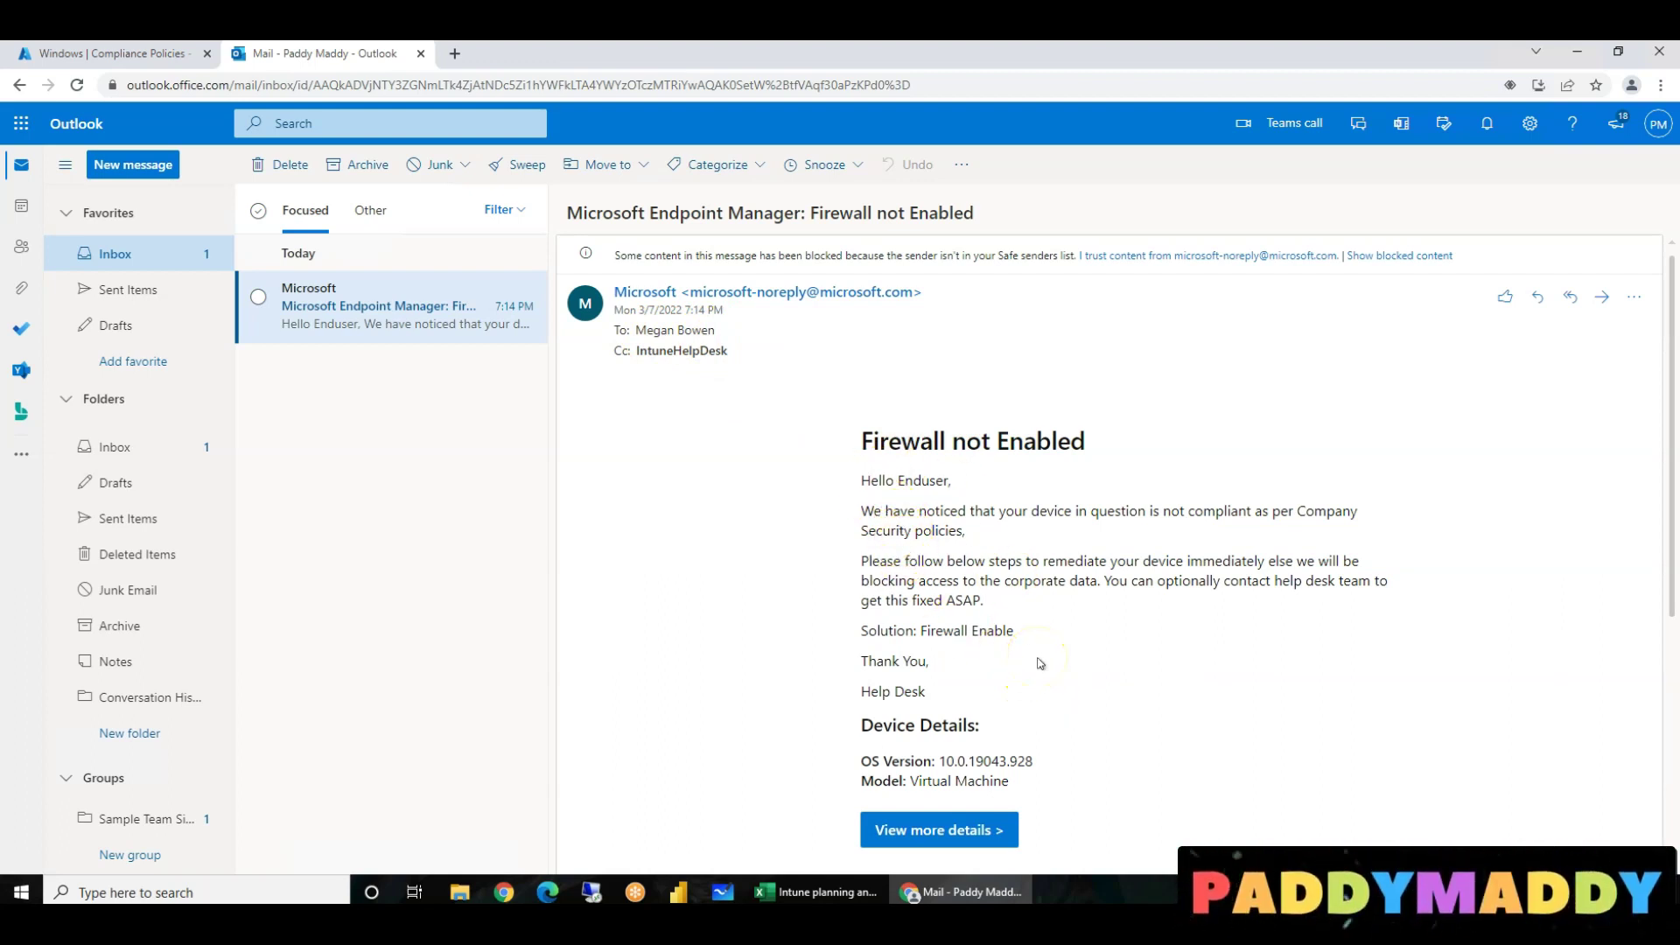
drag(912, 501, 1050, 754)
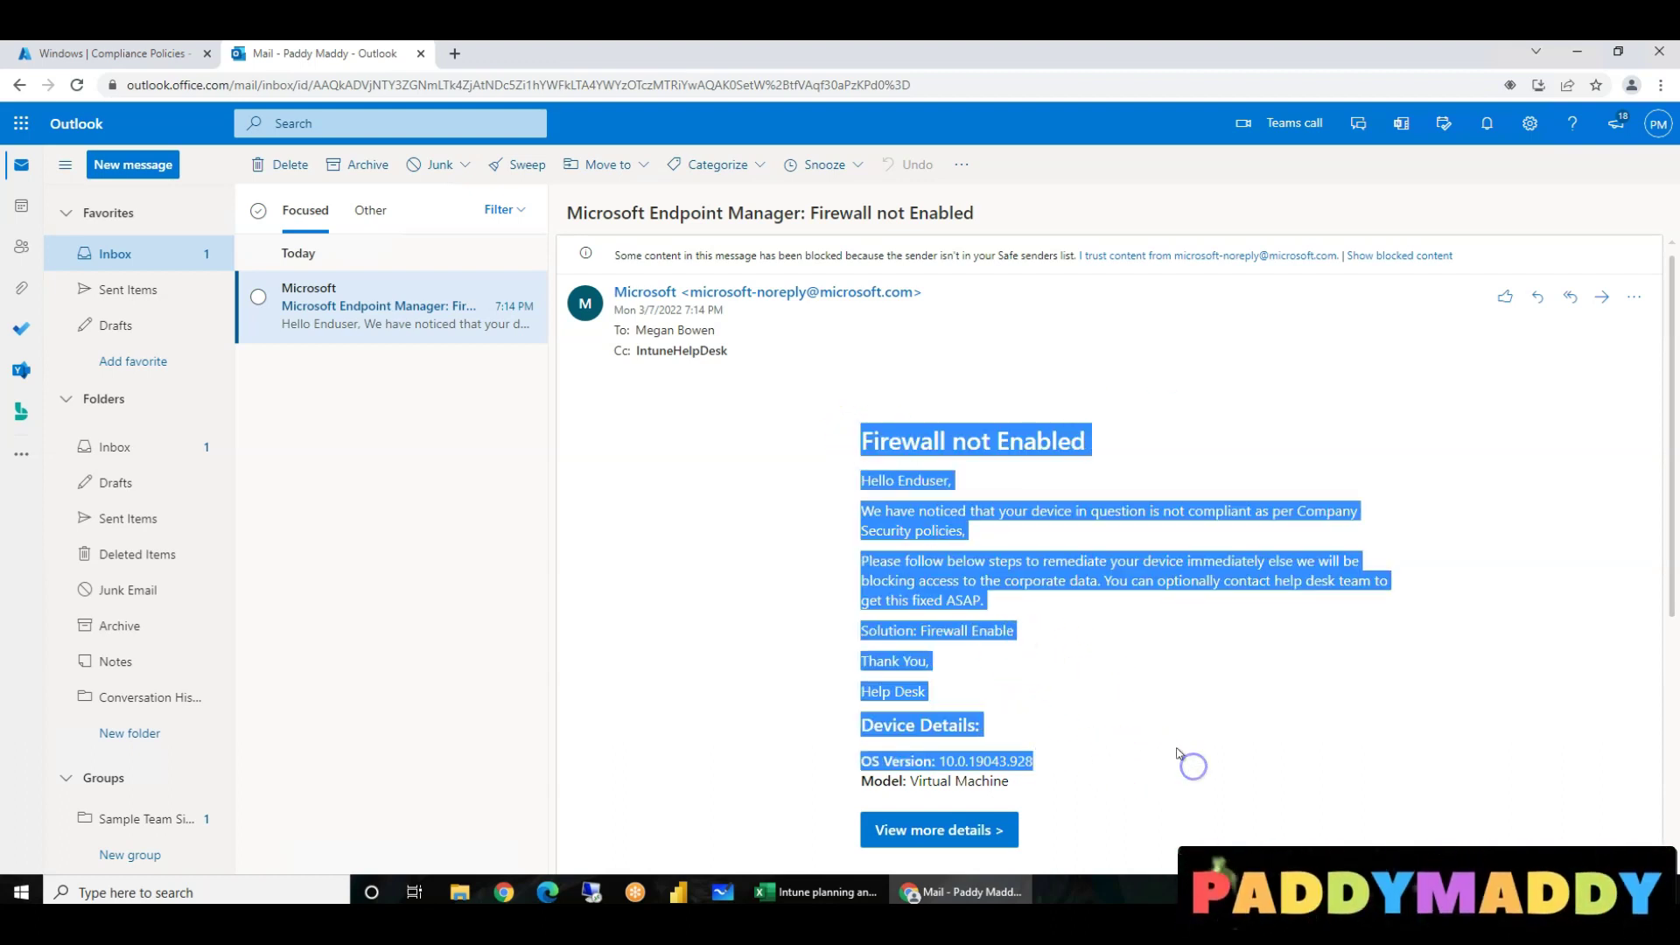
click(1168, 664)
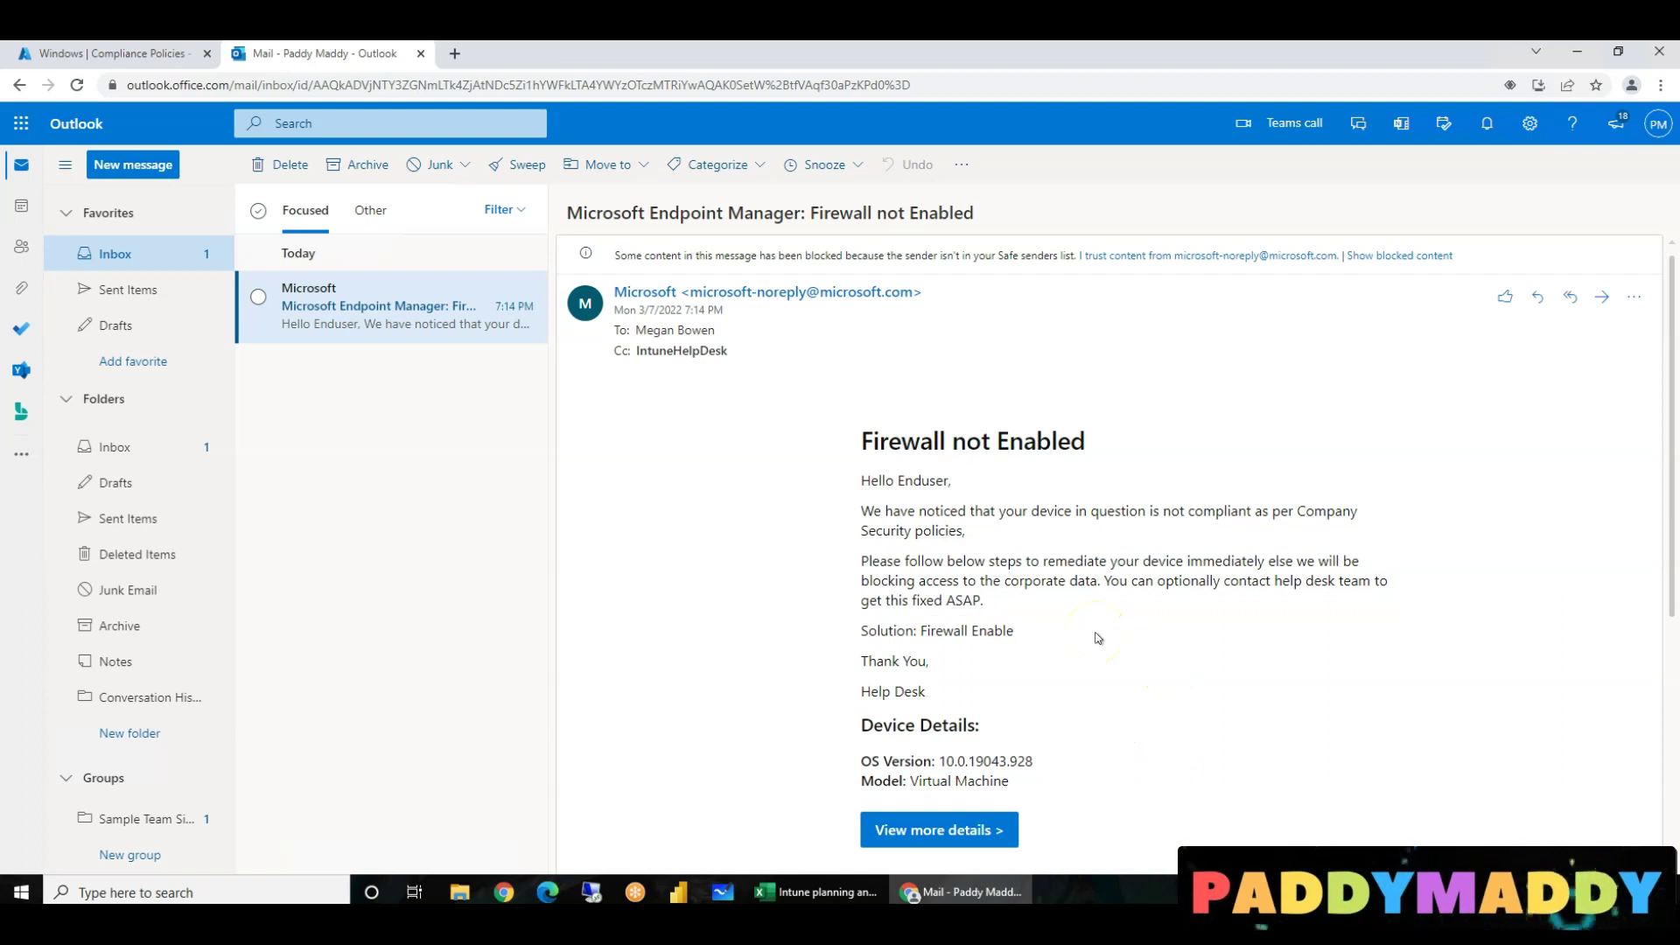
scroll(1098, 638, down, 5)
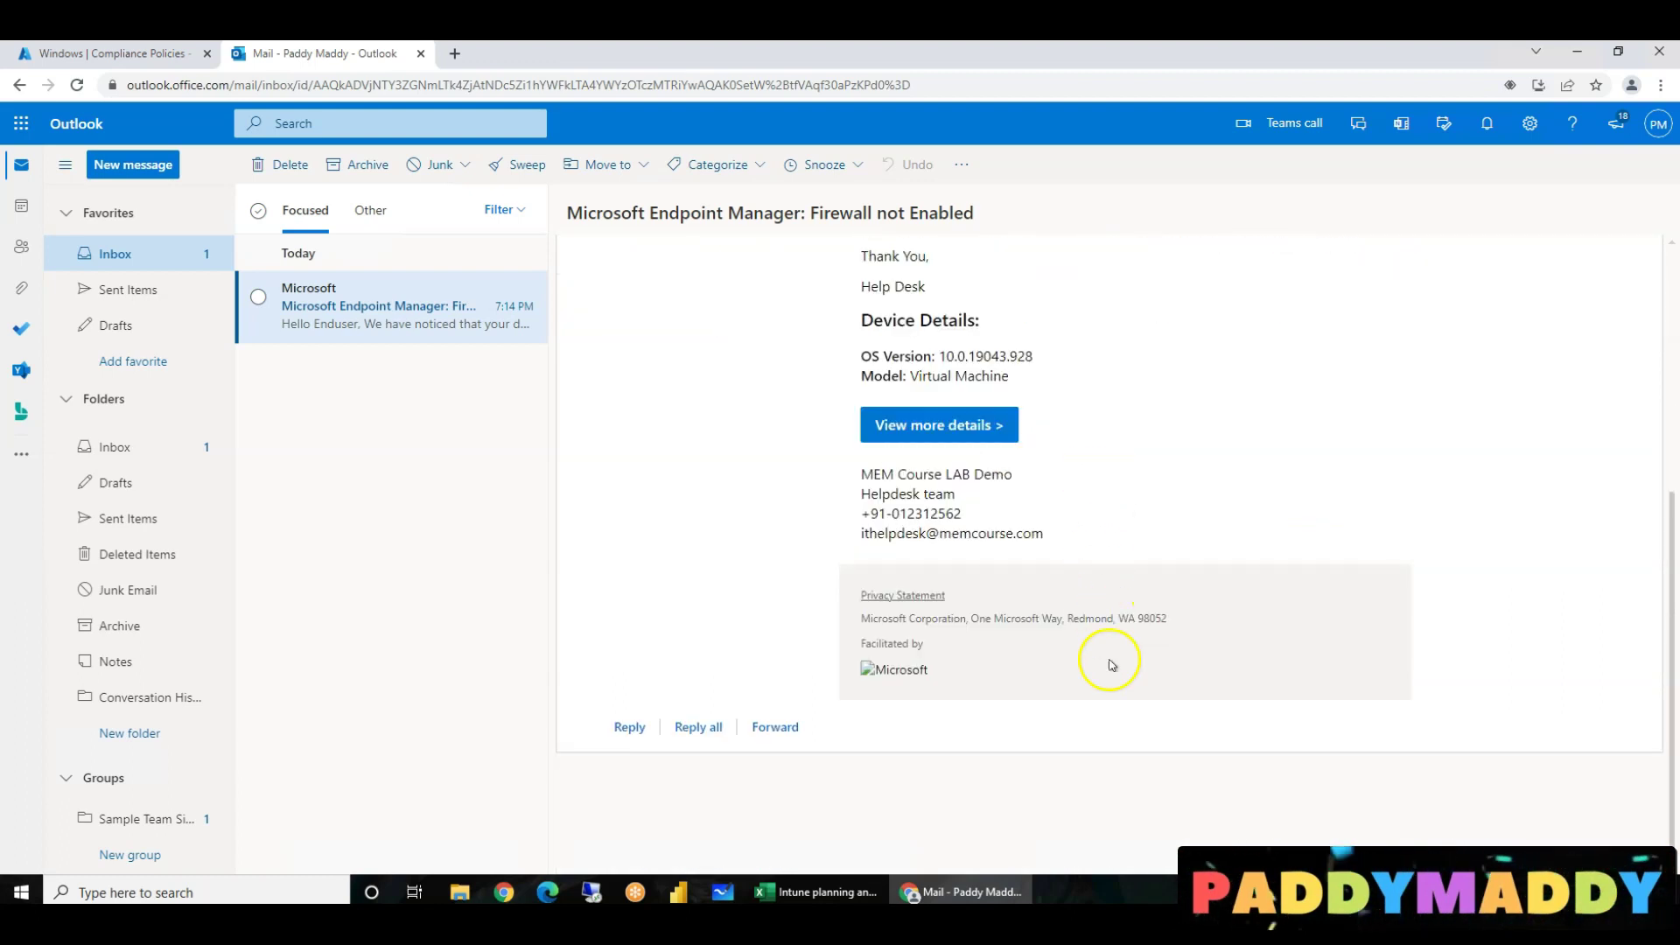
scroll(1117, 672, up, 2)
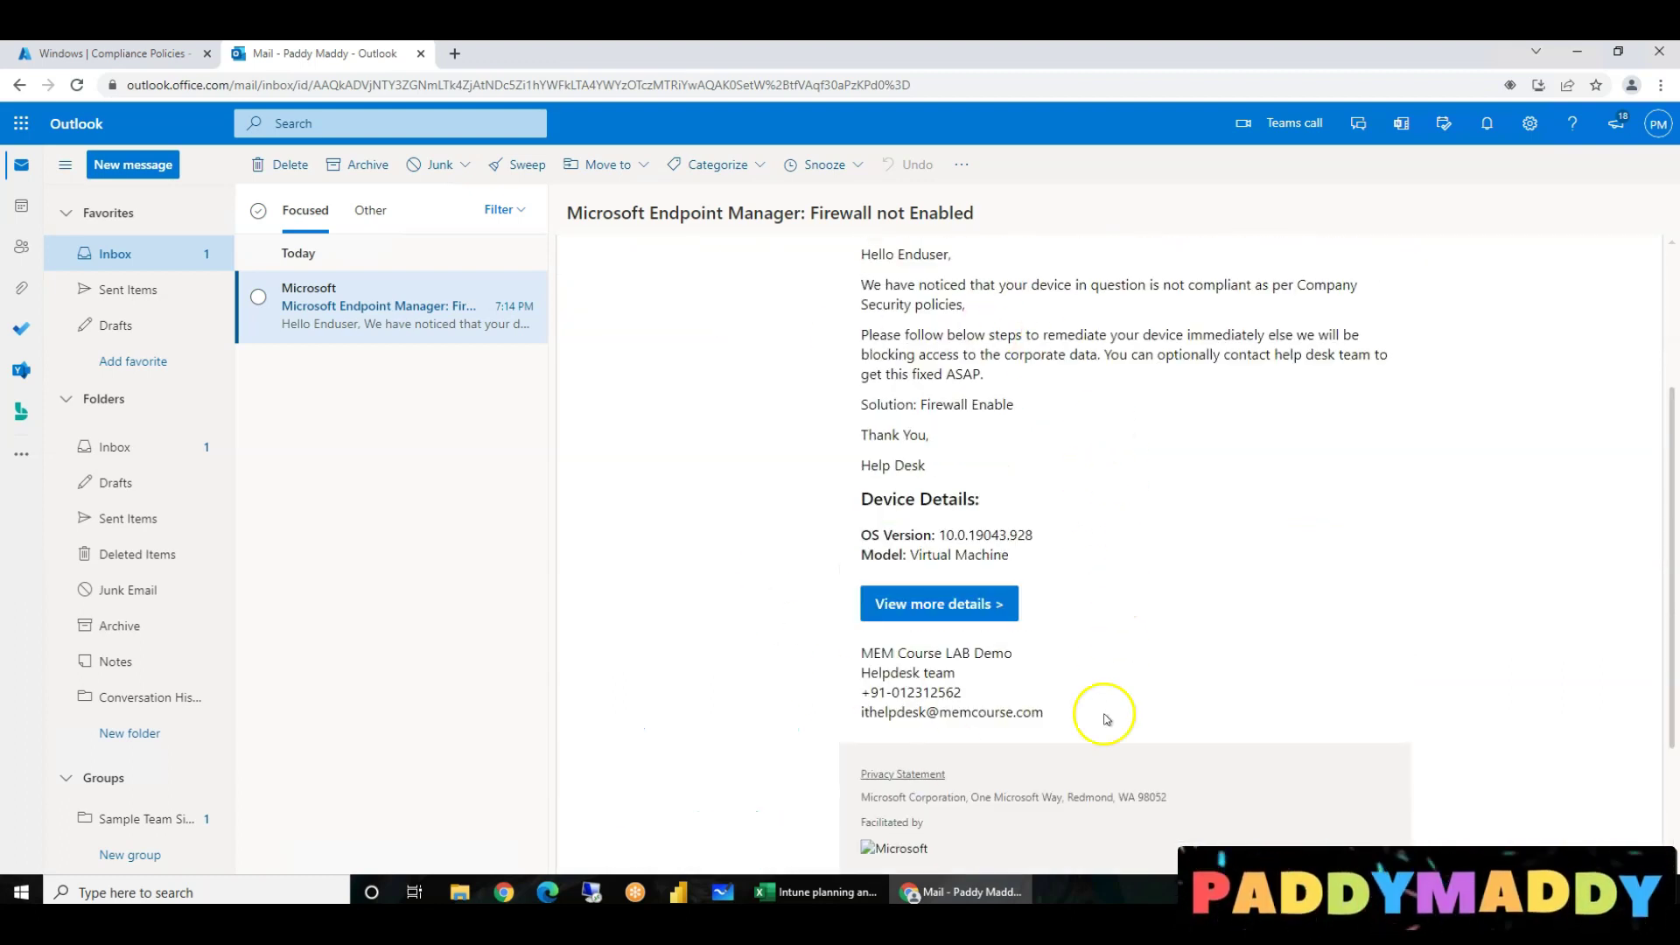
Return to Endpoint Manager, leave the COD compliance policy and check the compliance state of the Windows devices
click(95, 55)
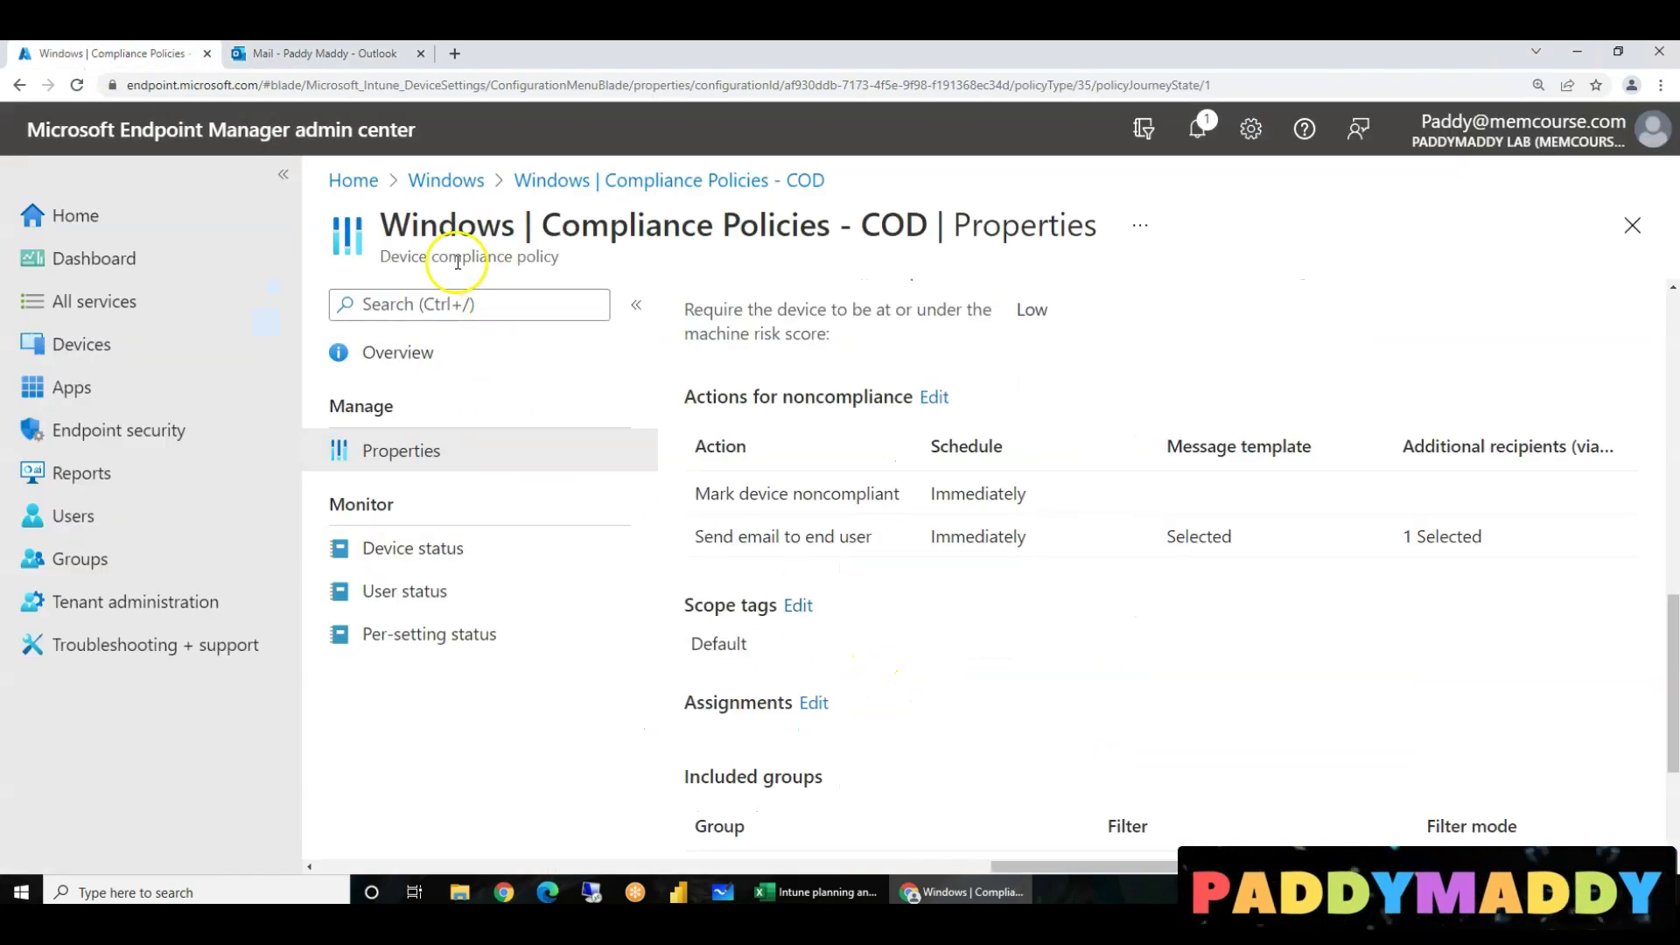
click(411, 352)
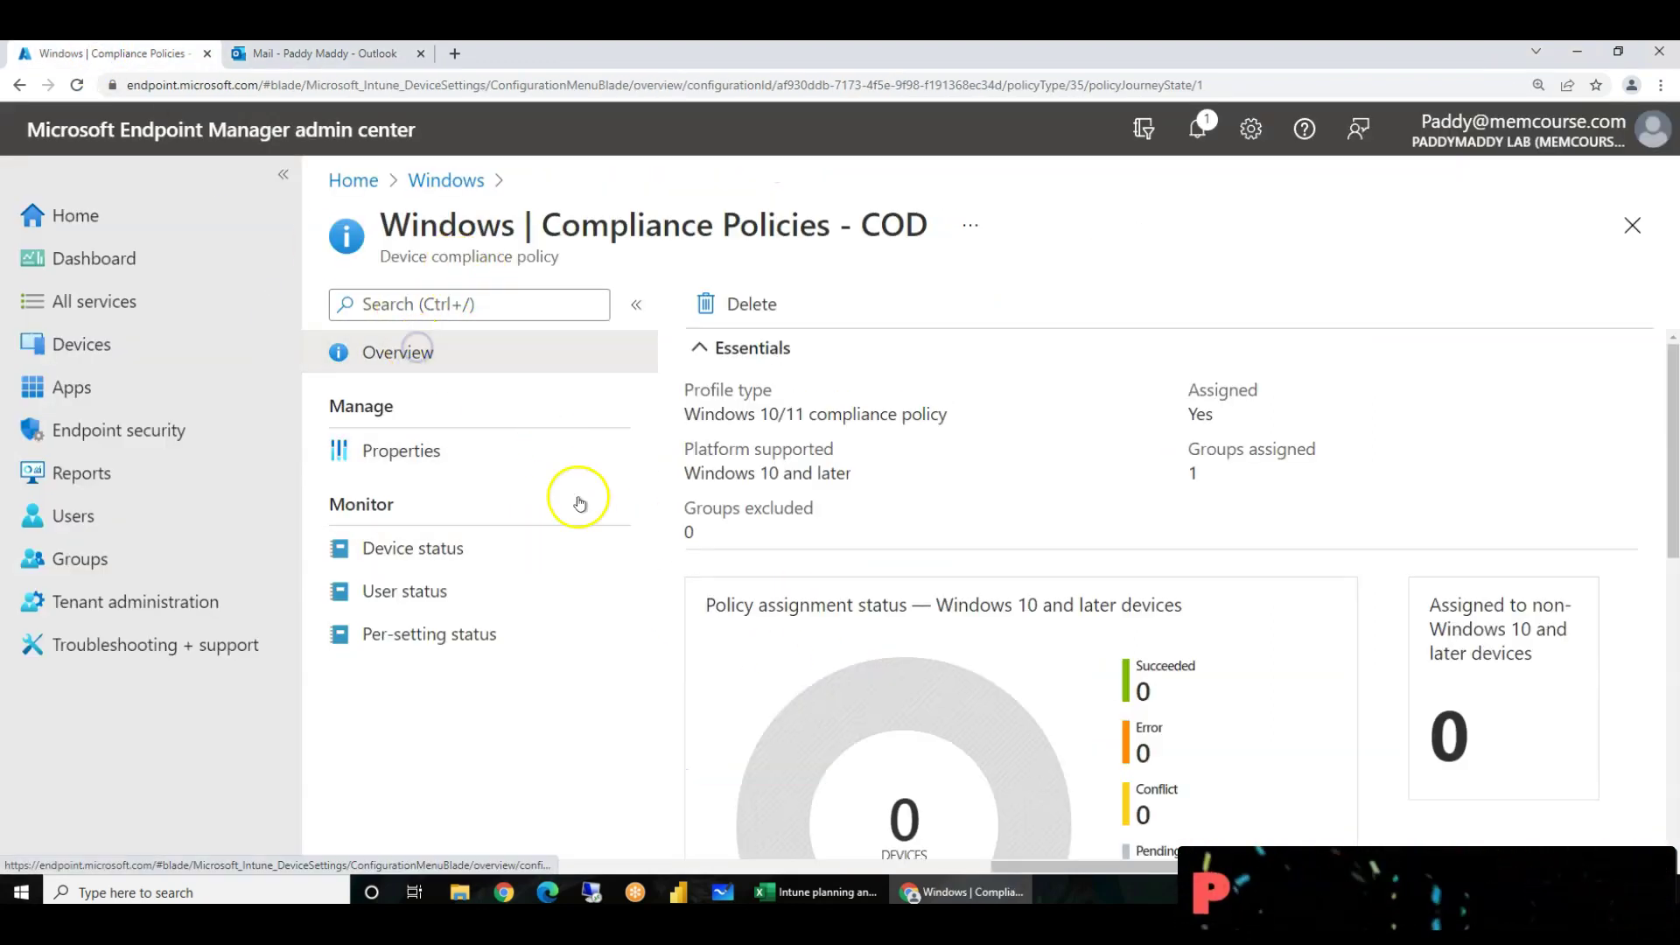
click(444, 180)
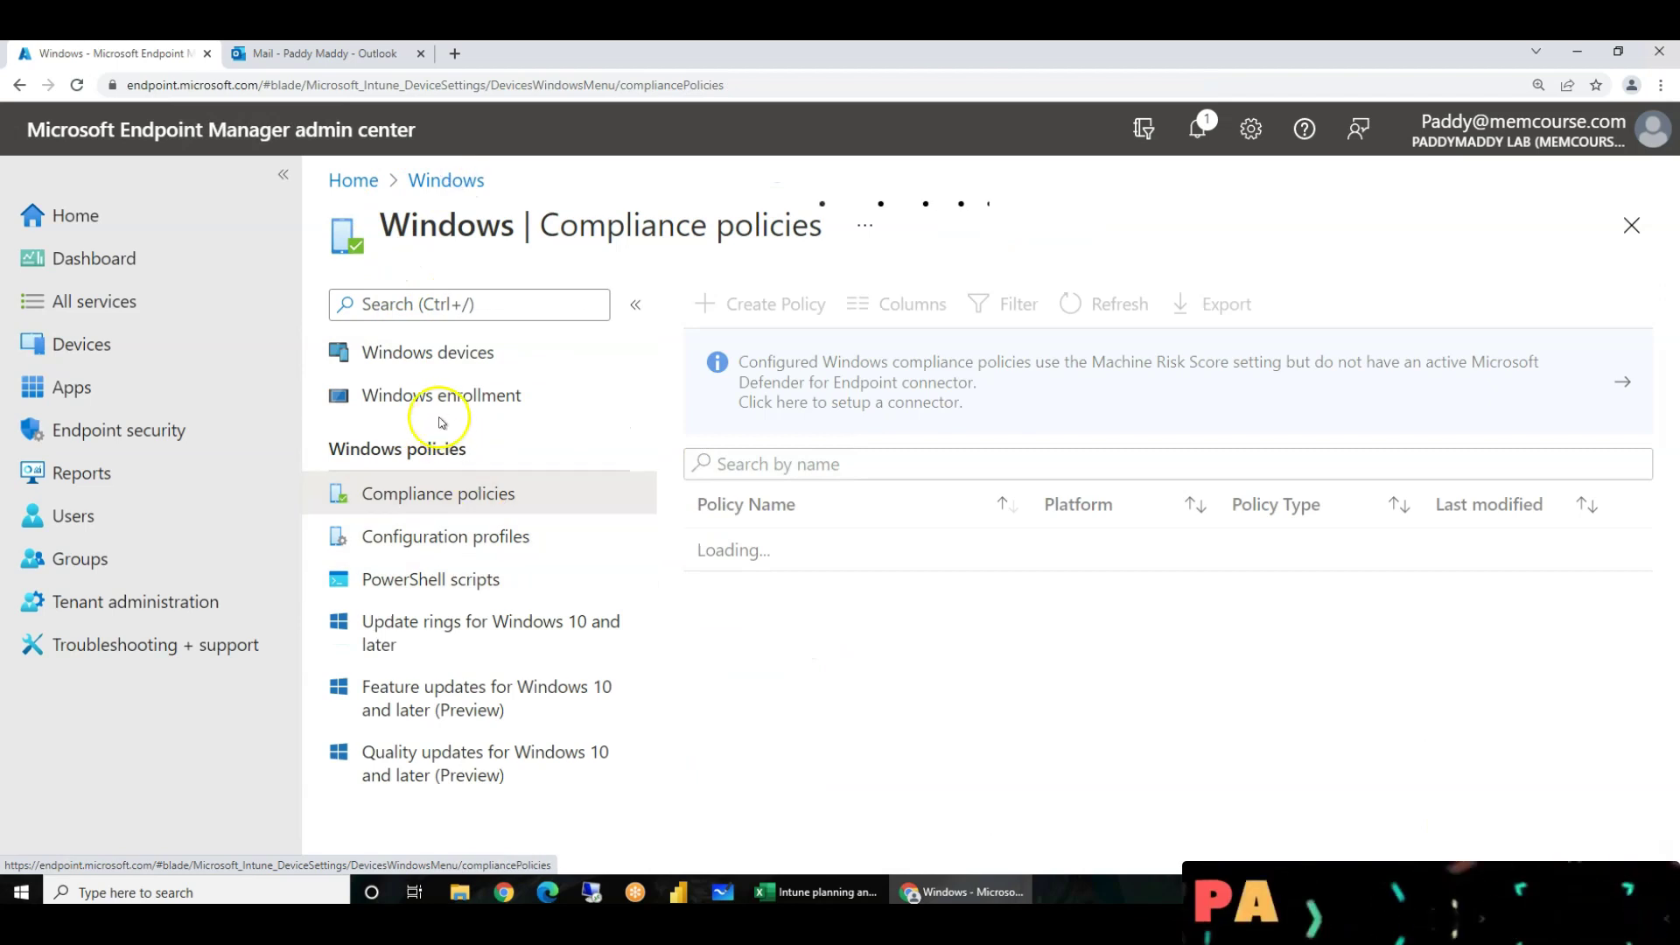
click(446, 351)
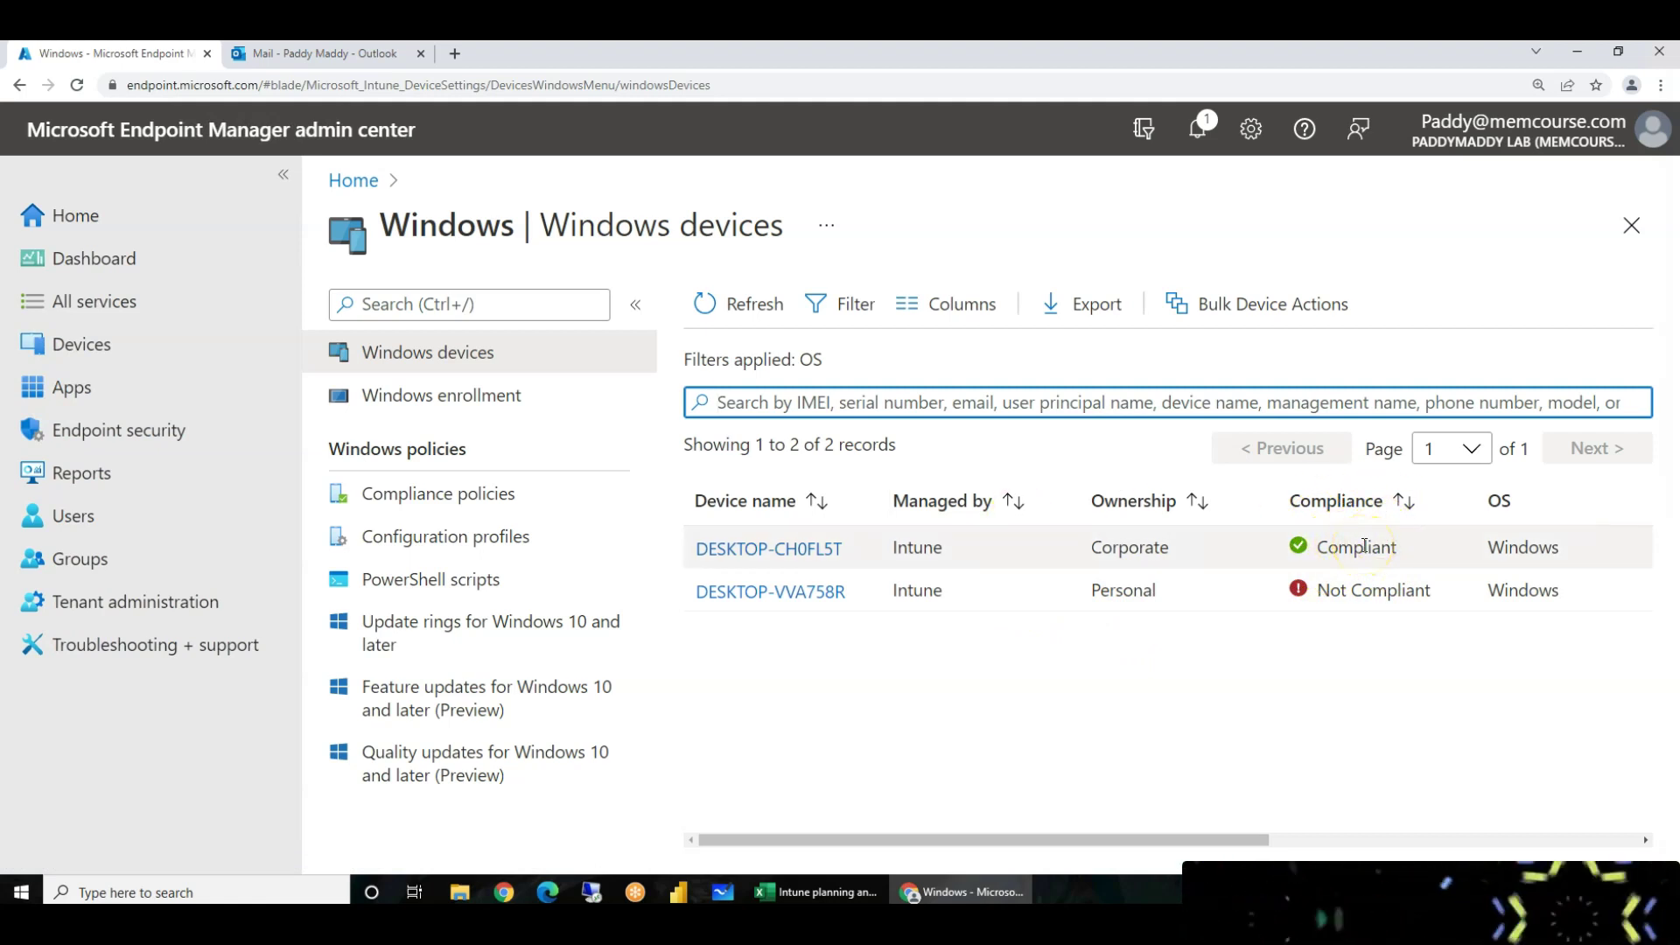
Open the device compliance of DESKTOP-CH0FL5T and examine the state of each setting in the COD compliance policy
click(770, 548)
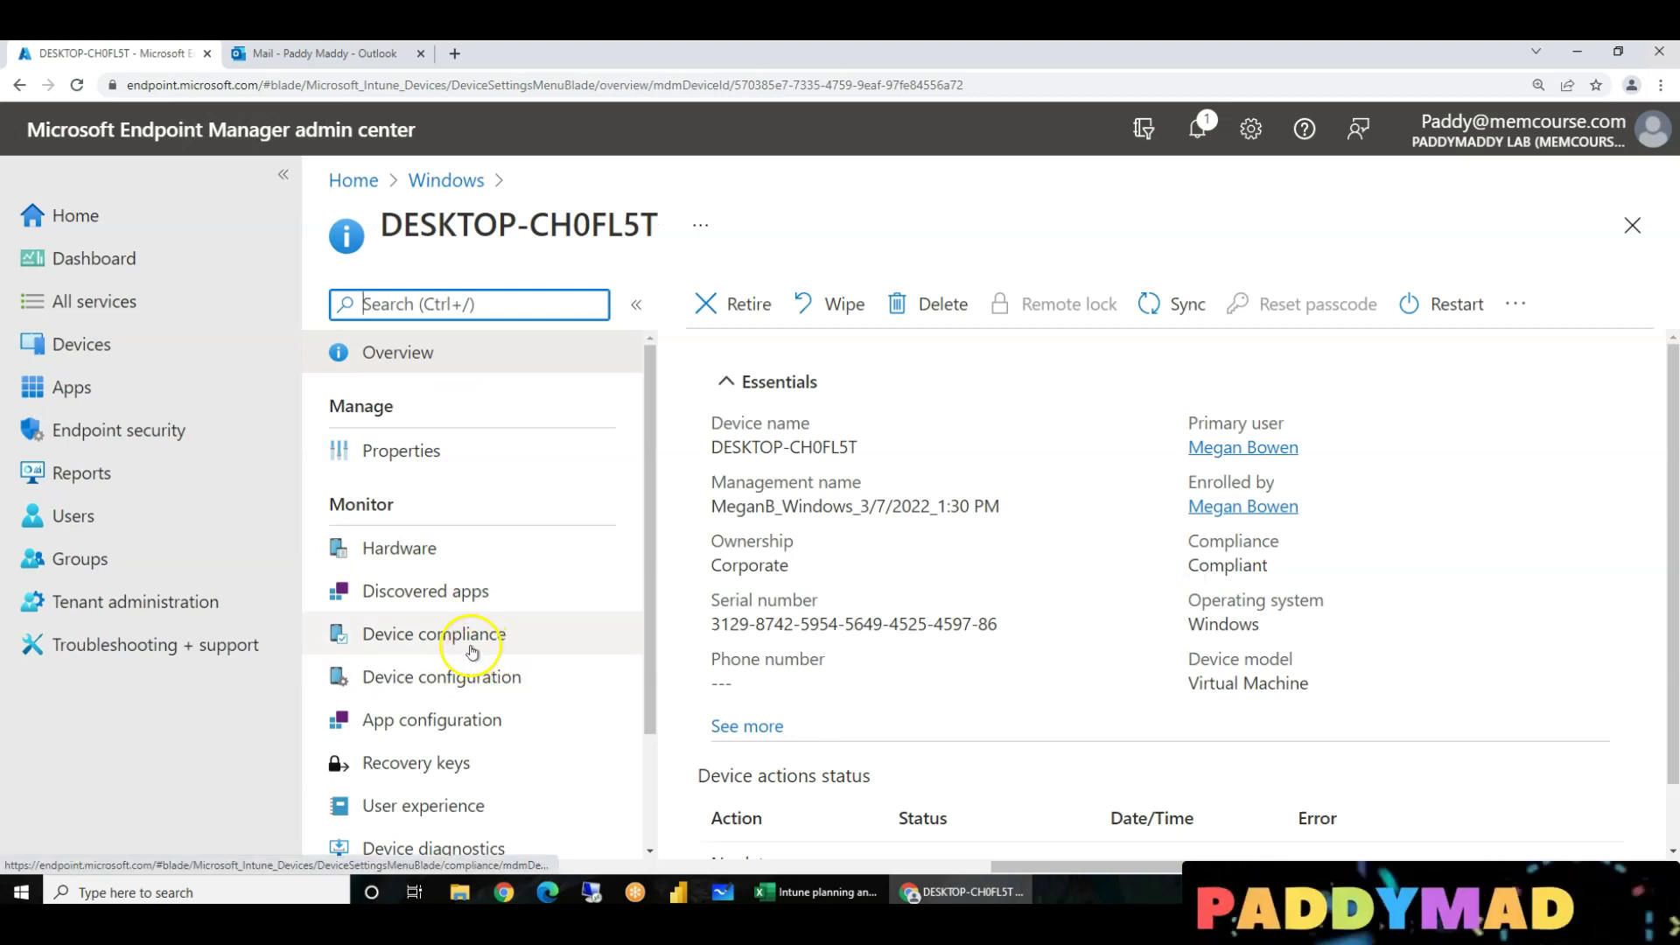
click(442, 636)
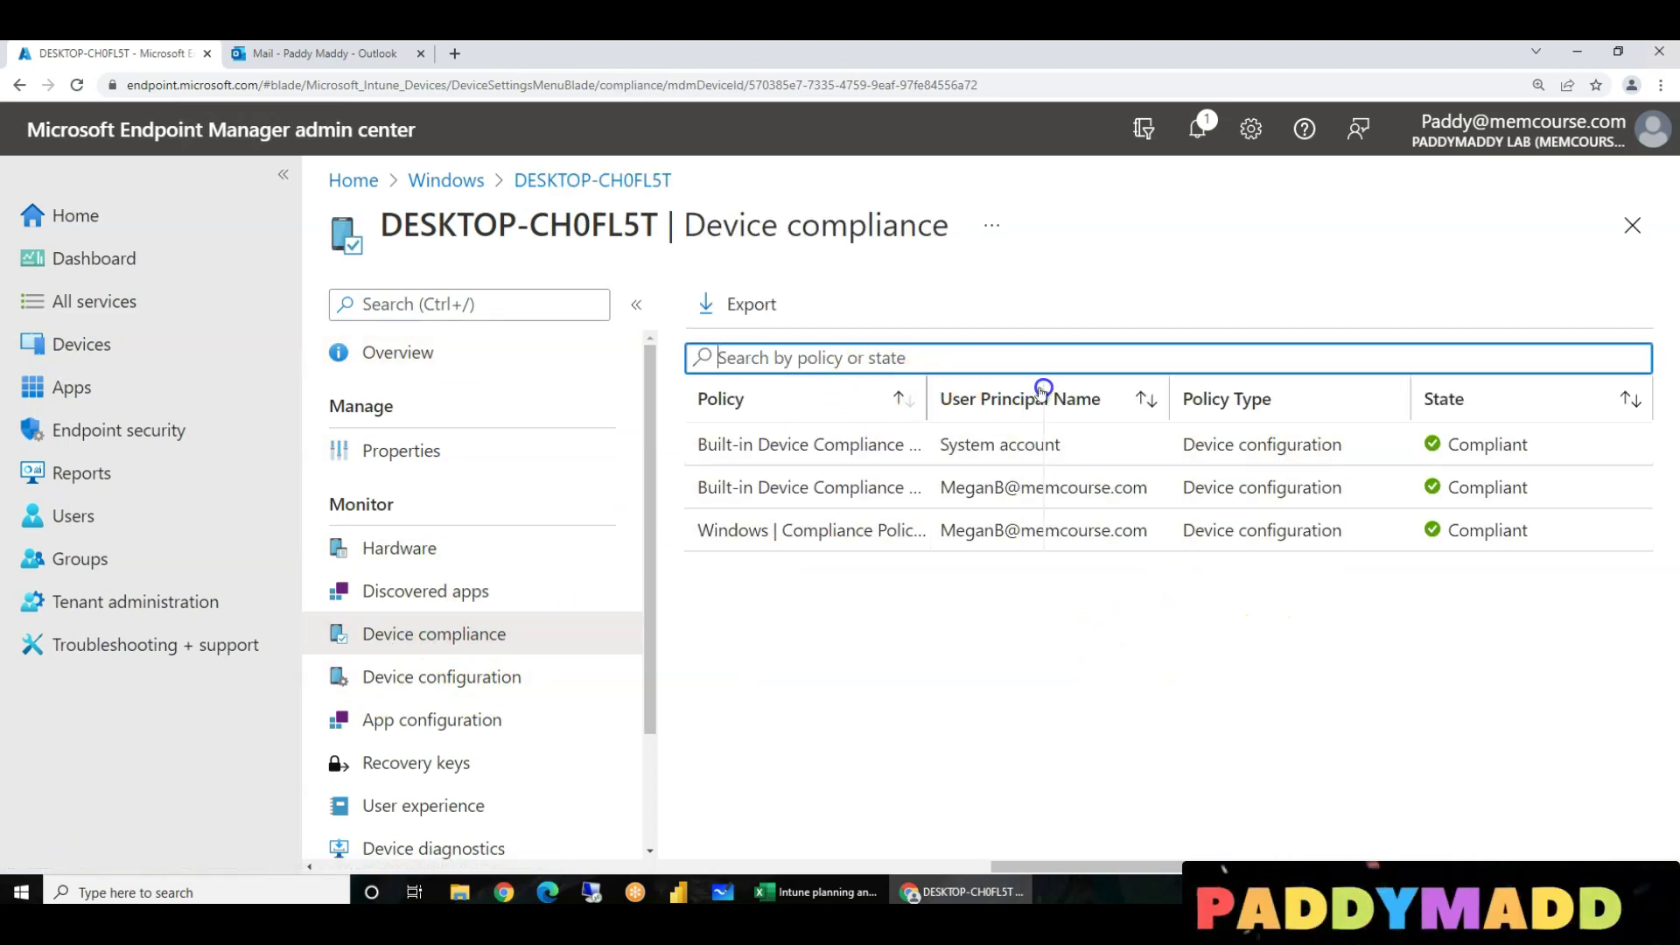
click(907, 533)
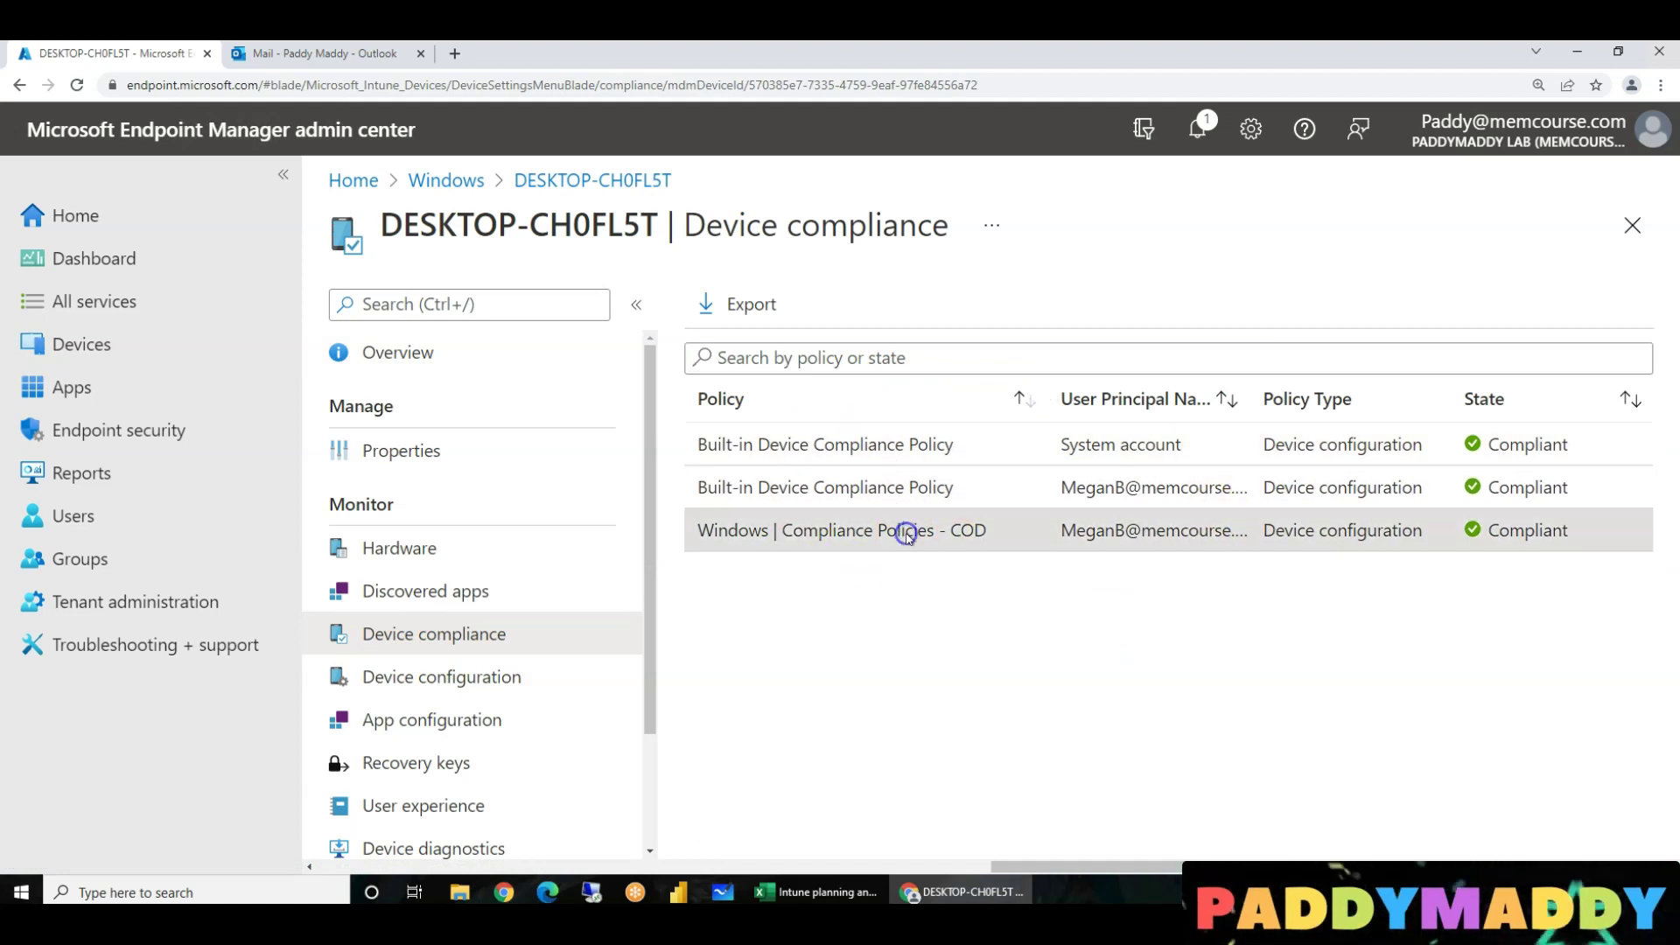
scroll(787, 642, down, 2)
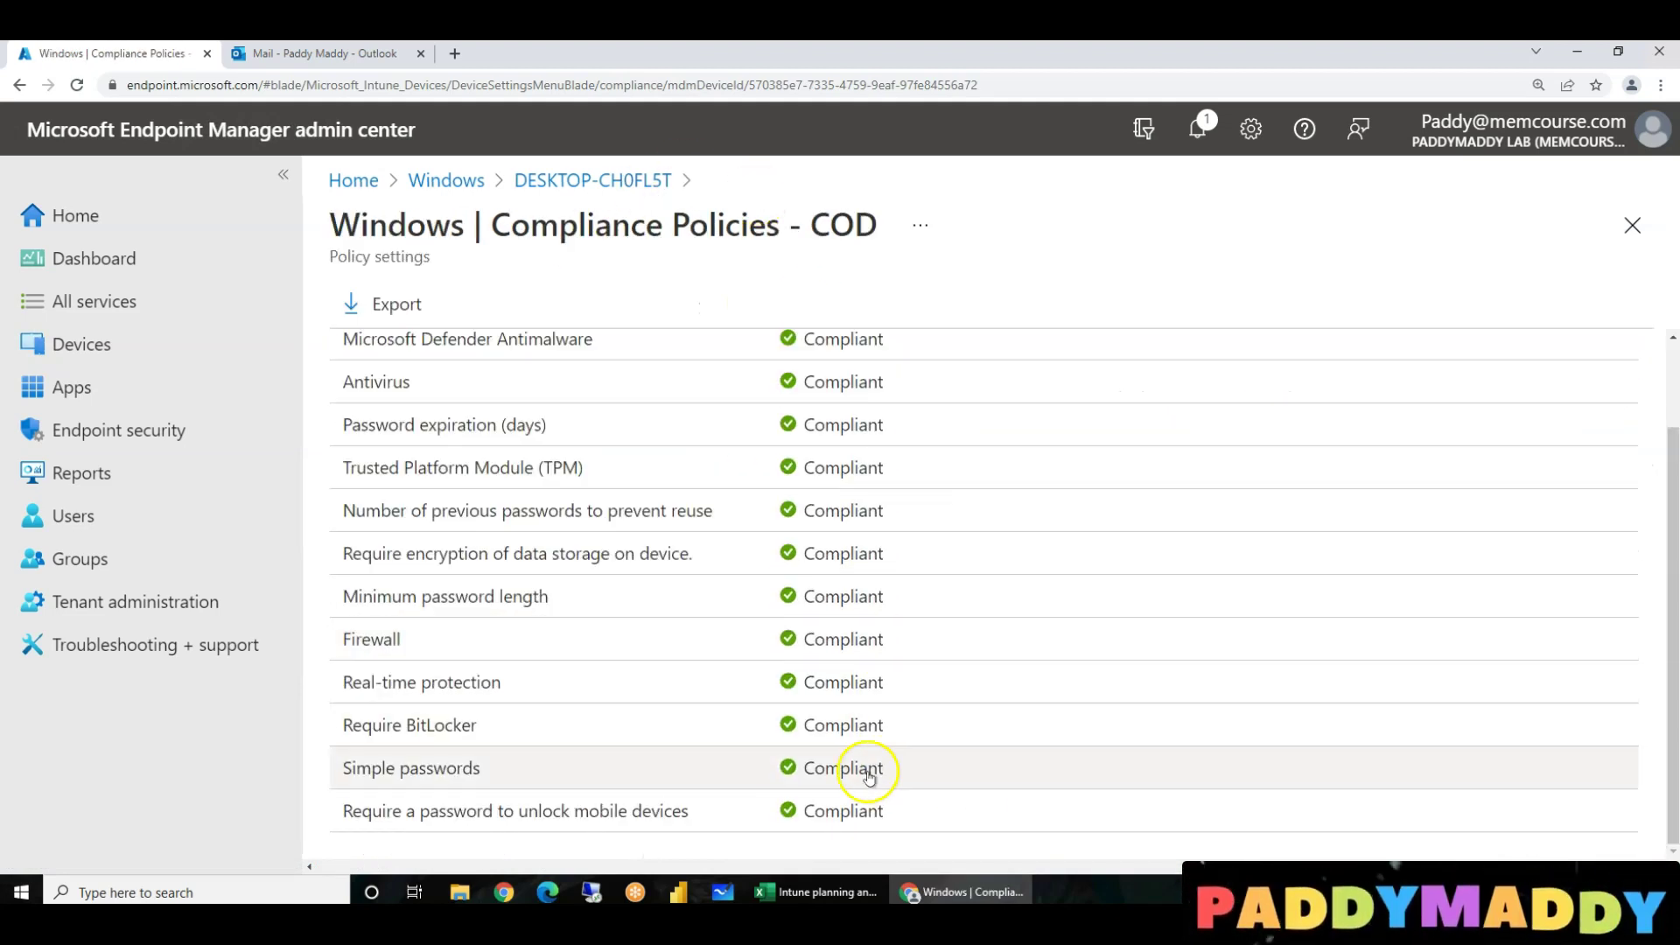
scroll(855, 716, up, 2)
scroll(560, 682, down, 2)
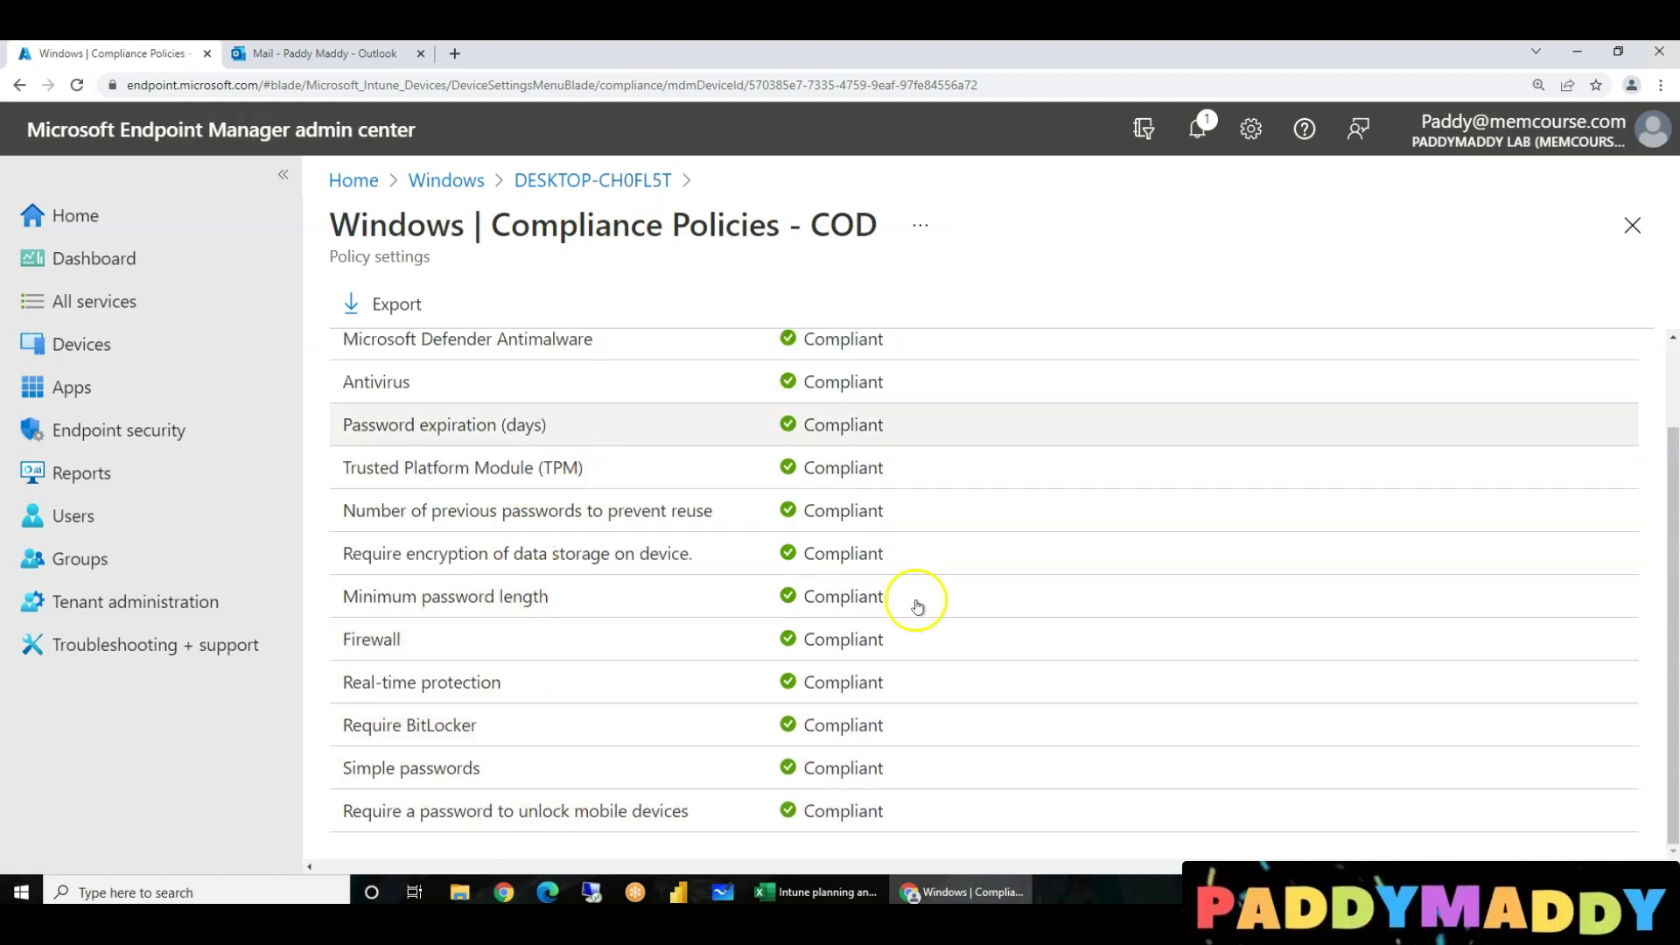
scroll(957, 700, up, 2)
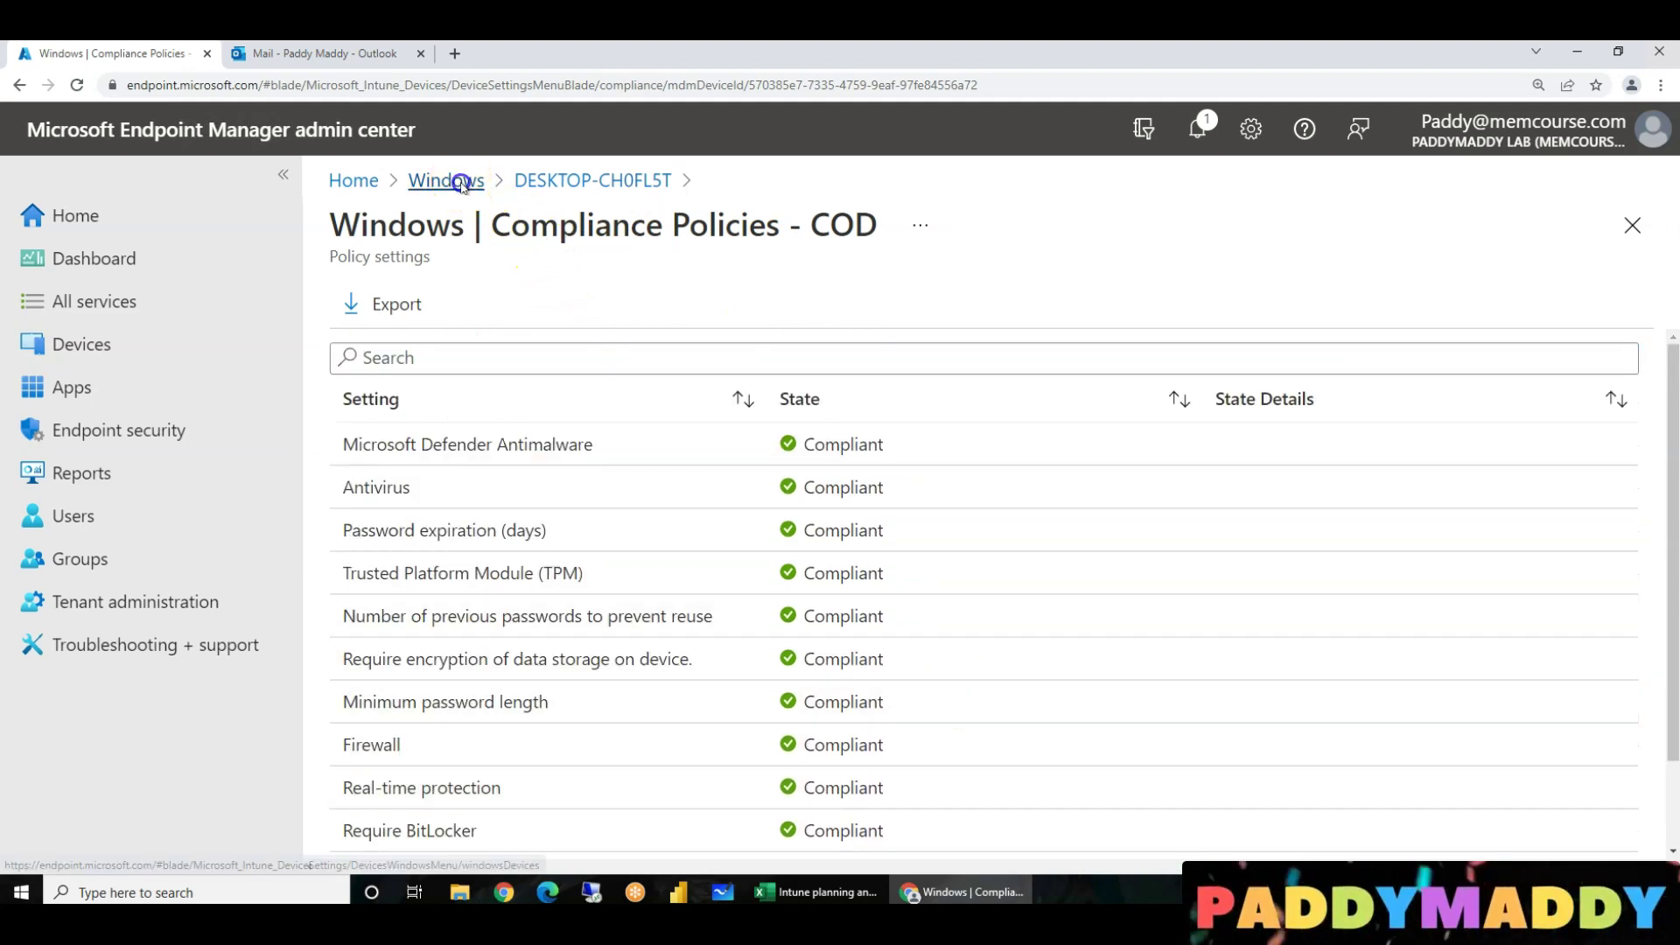
Leave the policy settings and open the Windows configuration profiles list
click(461, 181)
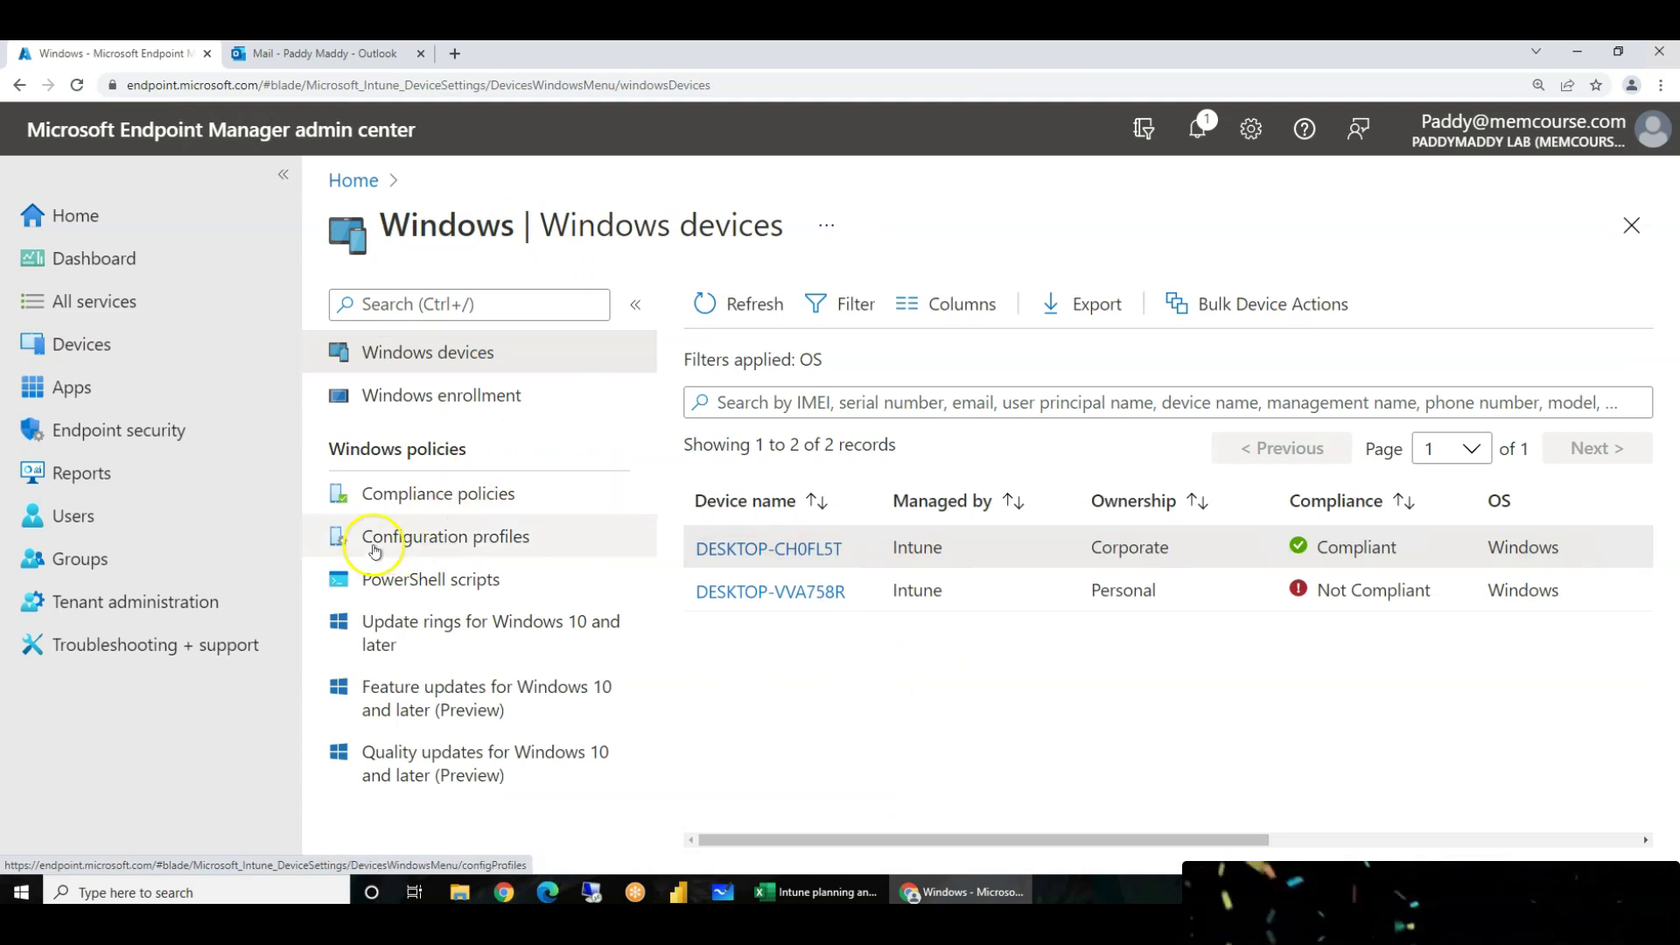
click(374, 548)
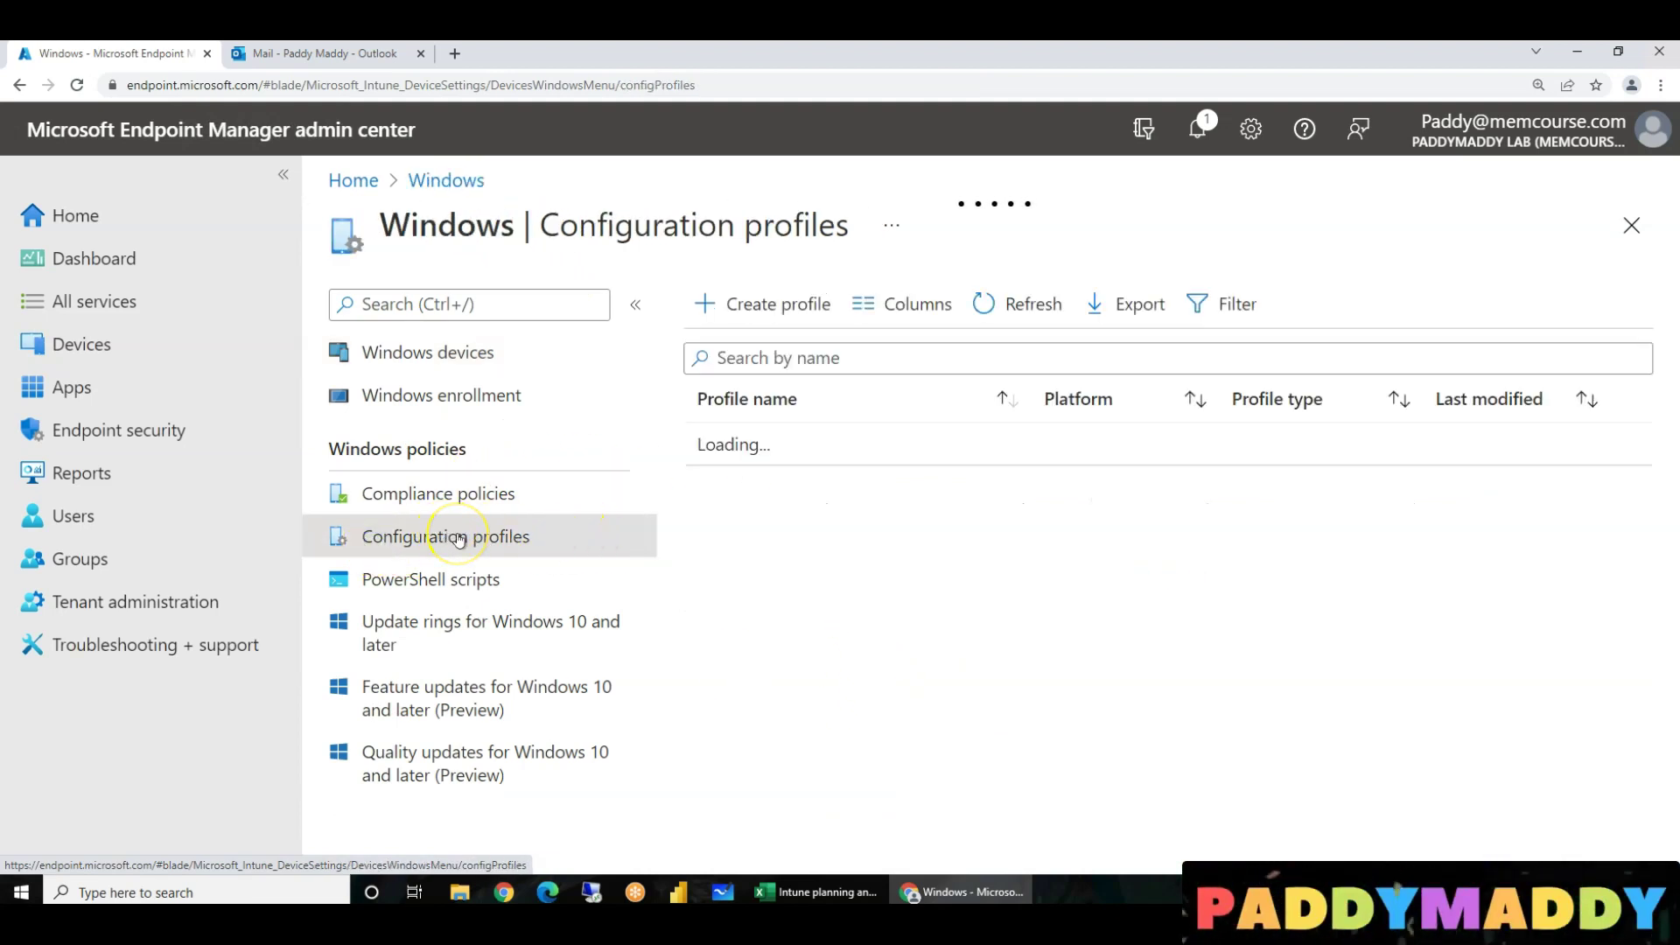